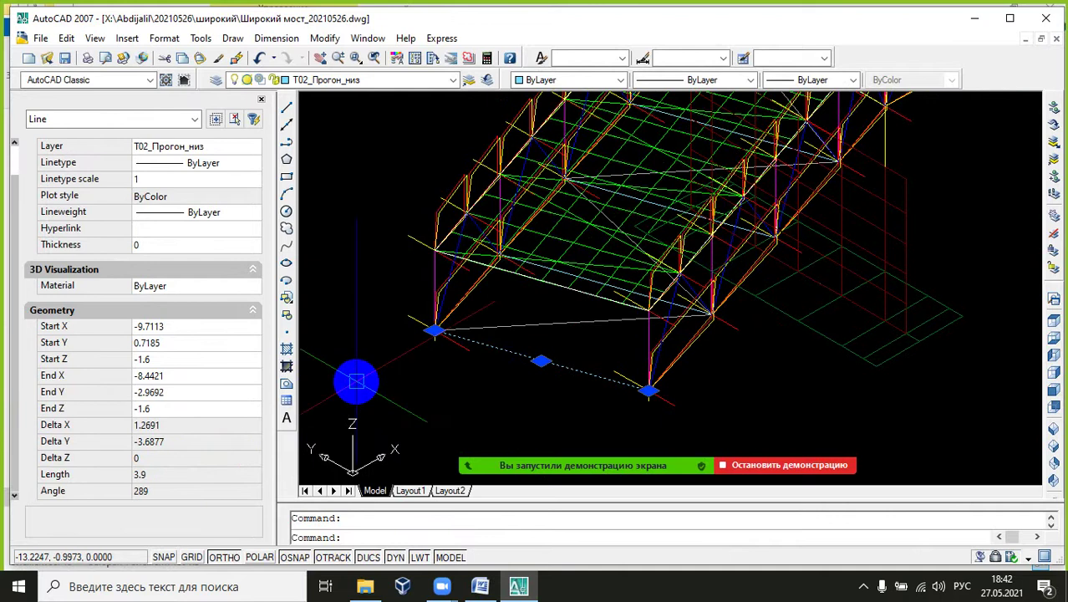
Step: Measure the spacing between the two columns by drawing a line between their lower ends and inspecting its properties
left_click_drag(356, 382, 382, 394)
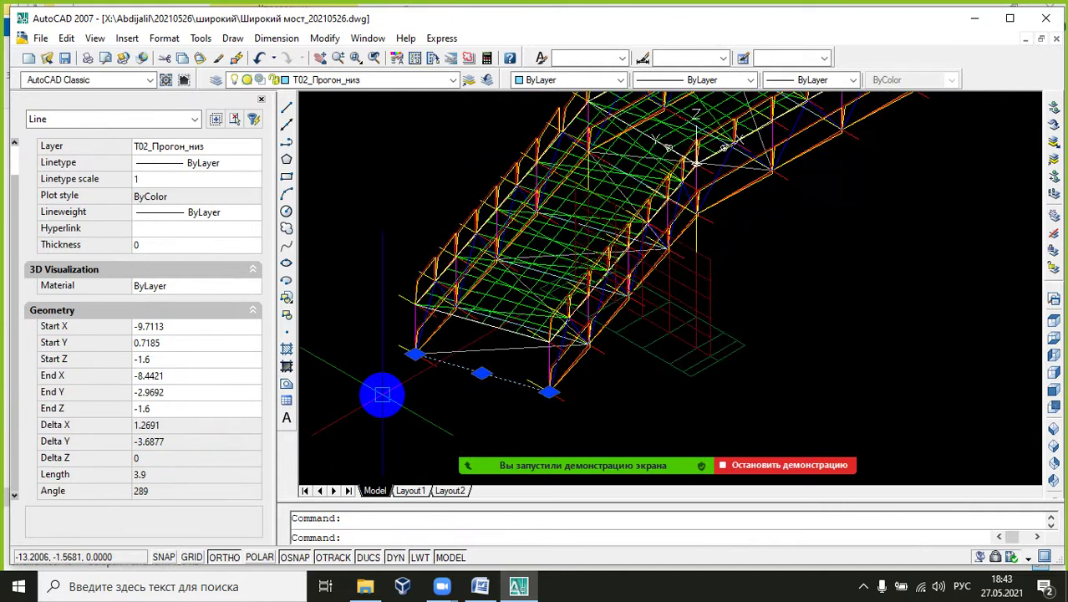
scroll(382, 393, "down", 4)
scroll(522, 329, "up", 6)
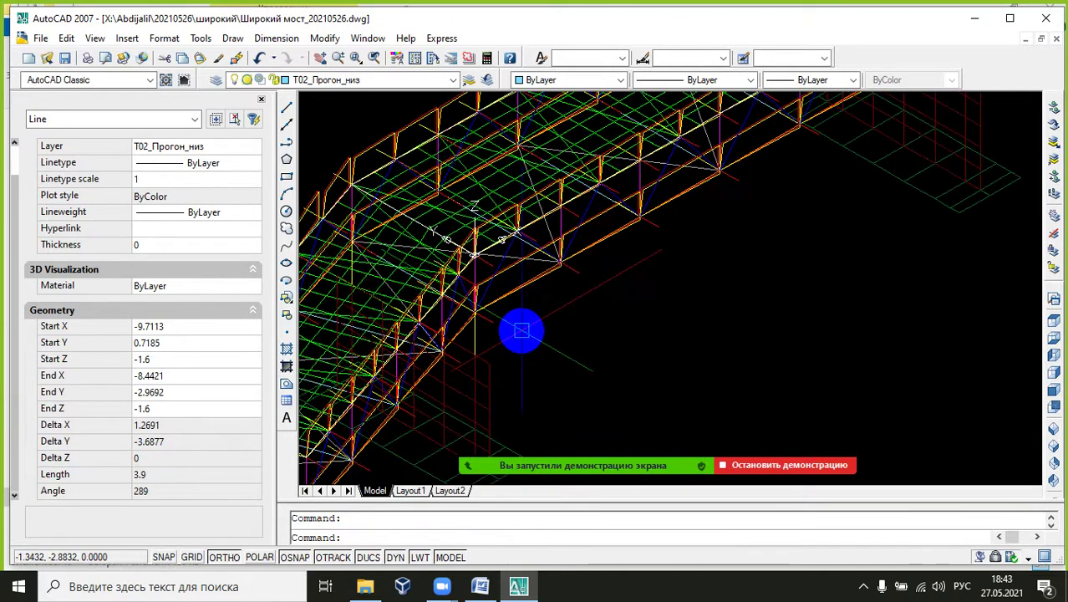
key("Escape")
left_click_drag(525, 339, 715, 275)
key("Escape")
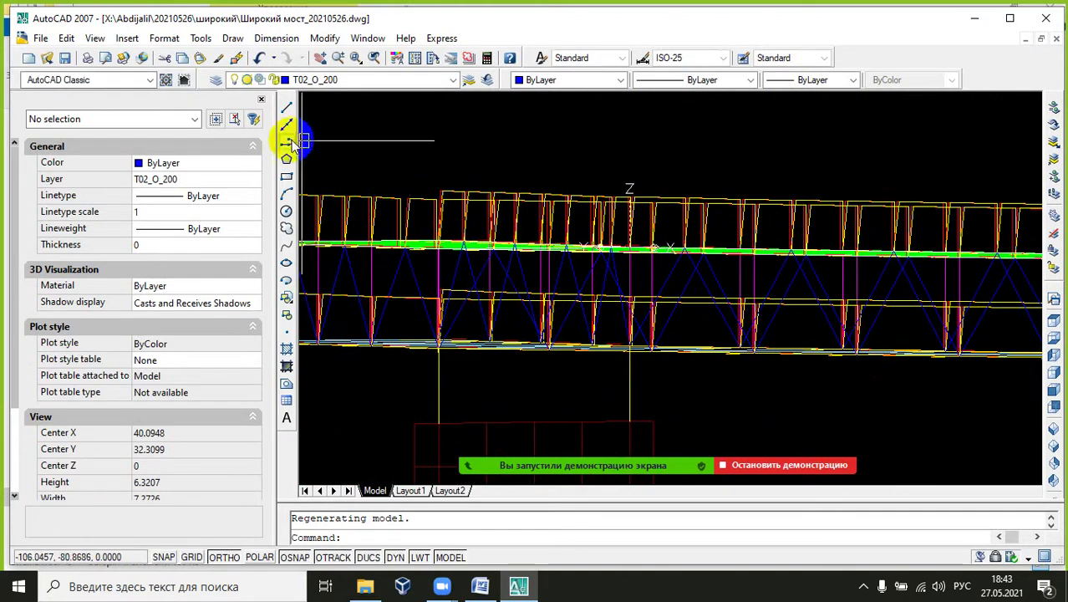
left_click(285, 108)
left_click(438, 418)
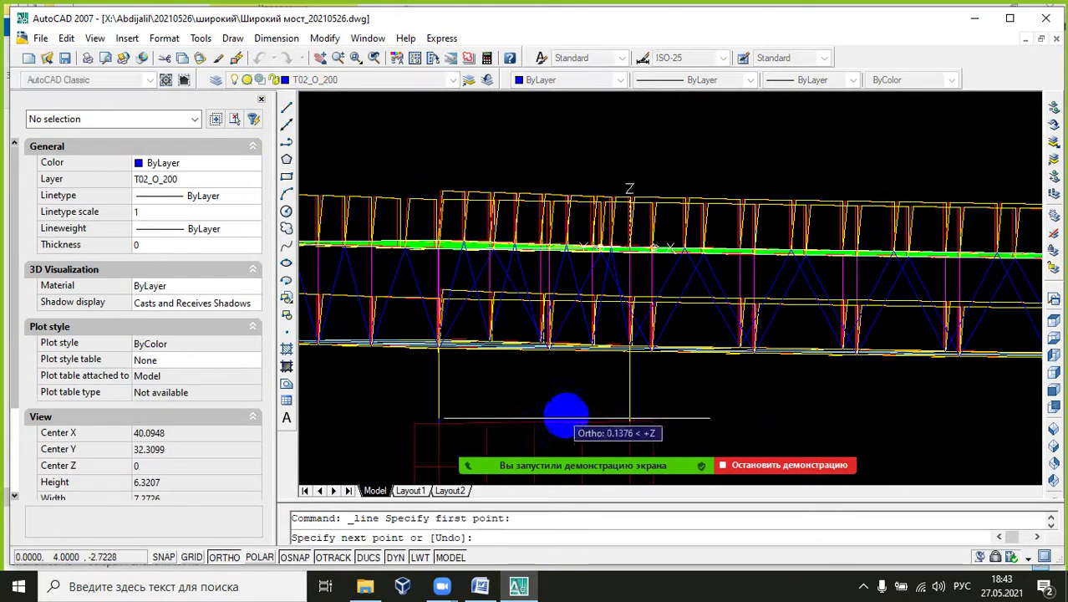
left_click(627, 420)
key("Escape")
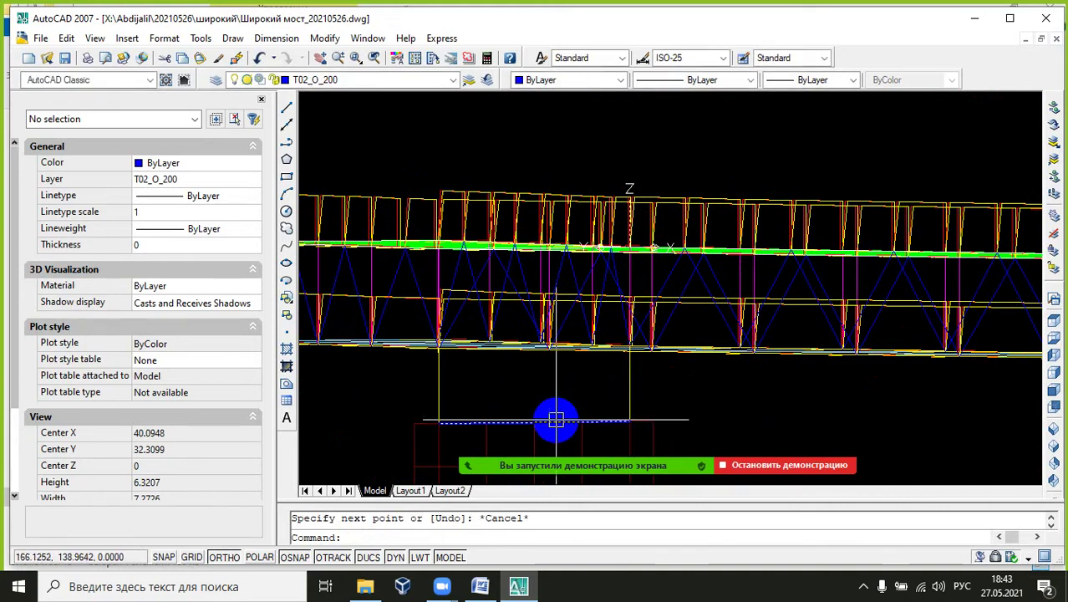
left_click(556, 418)
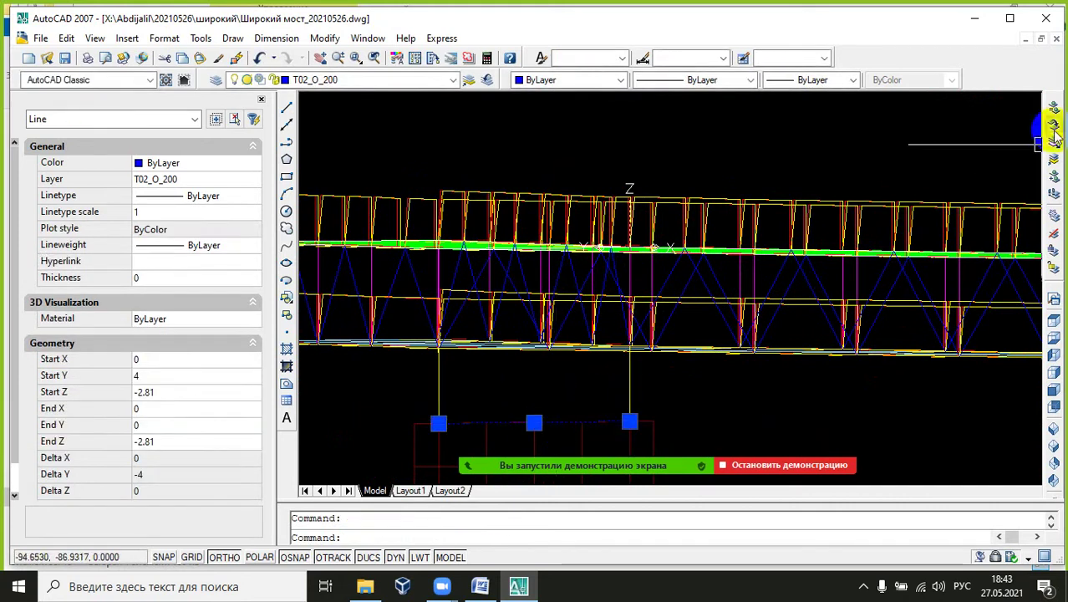
Step: Close the bridge drawing without saving the changes and switch to the Word report Мост широкий.docx
left_click(1056, 39)
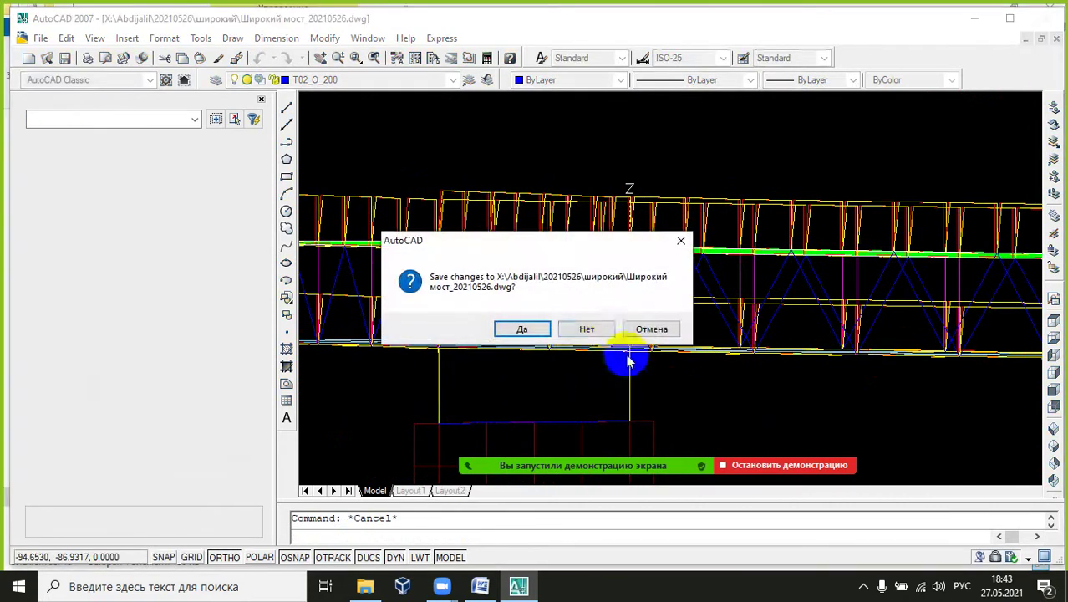
left_click(592, 330)
left_click(480, 586)
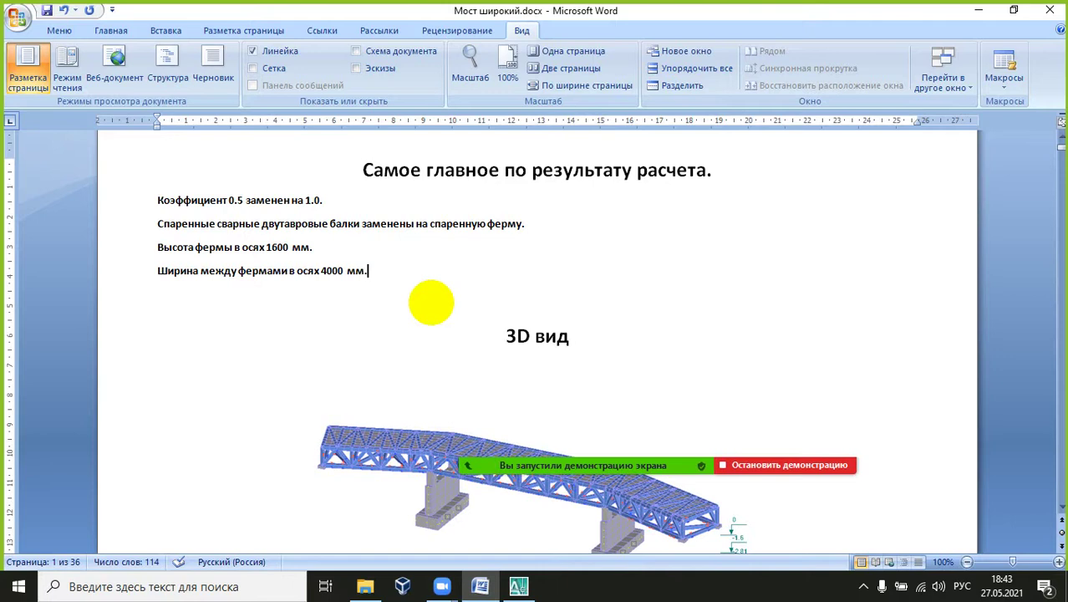
Step: Remove the empty paragraph between the truss width line and the "3D вид" heading, and save the document
key("Return")
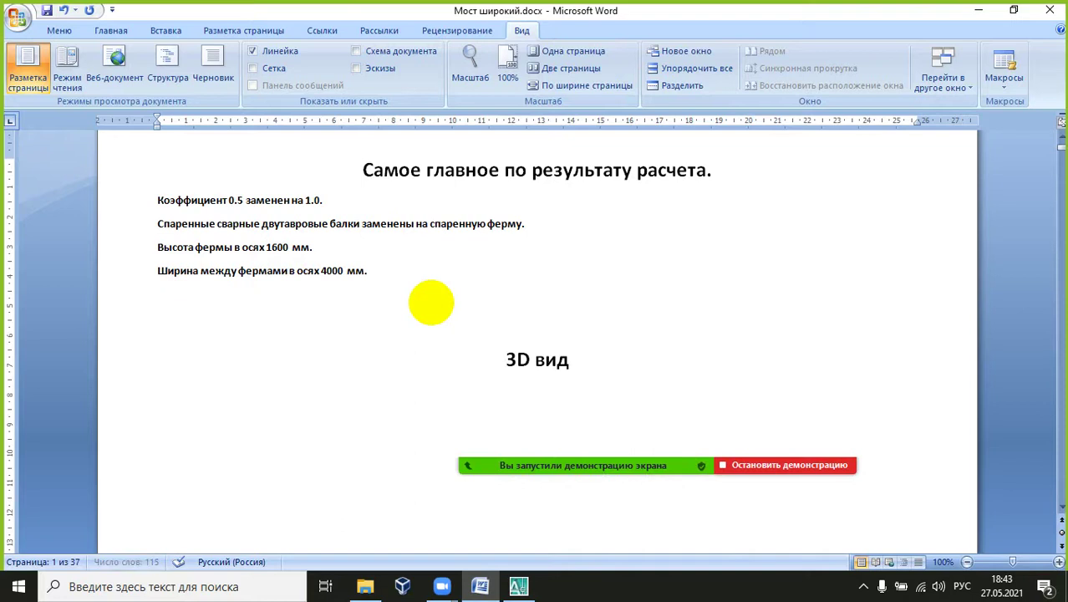
key("Delete")
left_click(426, 275)
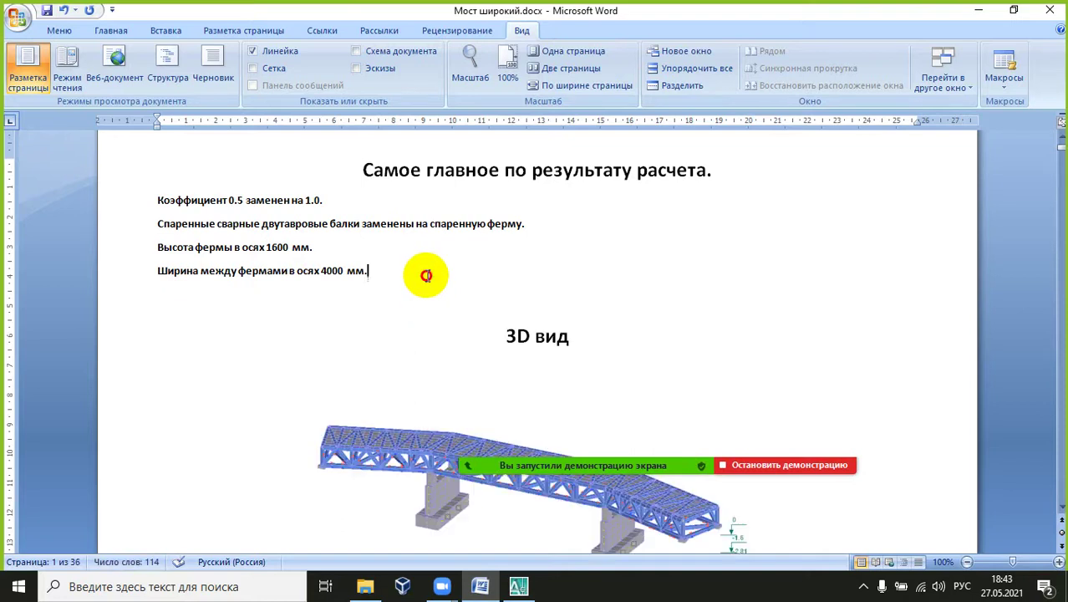
key("Delete")
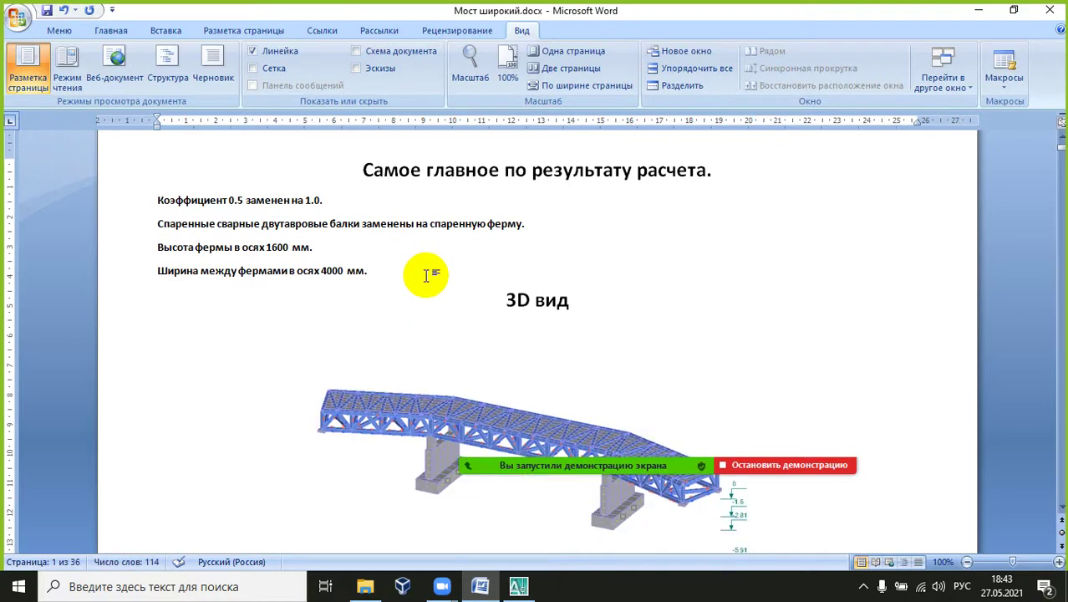
key("ctrl+s")
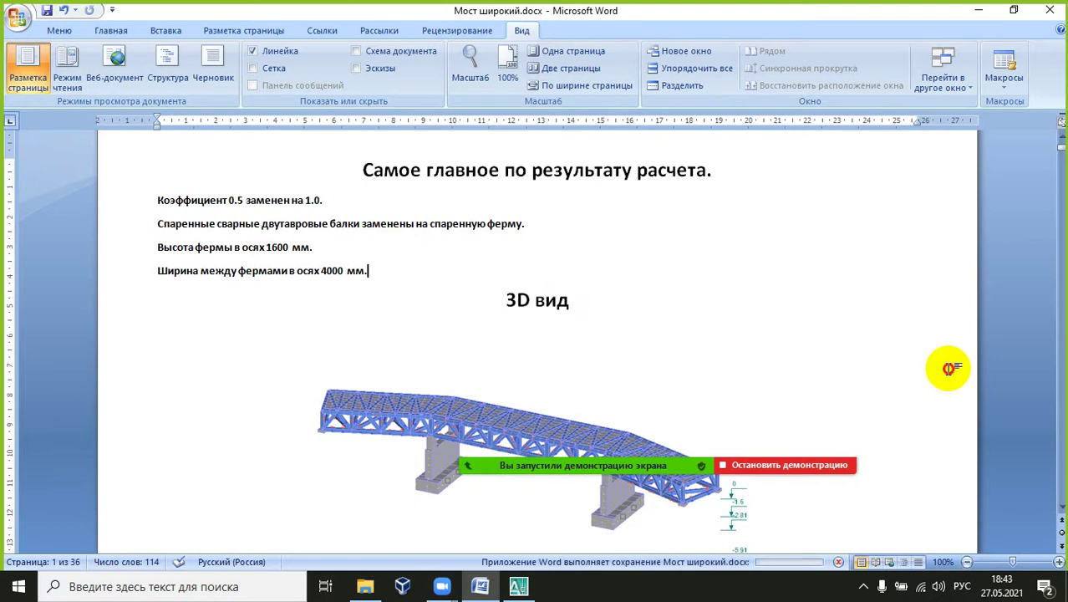
Step: Move the "Назначение жесткостей" heading to the start of the next page, above "Колонны 60х60"
scroll(953, 364, "down", 7)
scroll(951, 362, "down", 2)
scroll(951, 362, "up", 2)
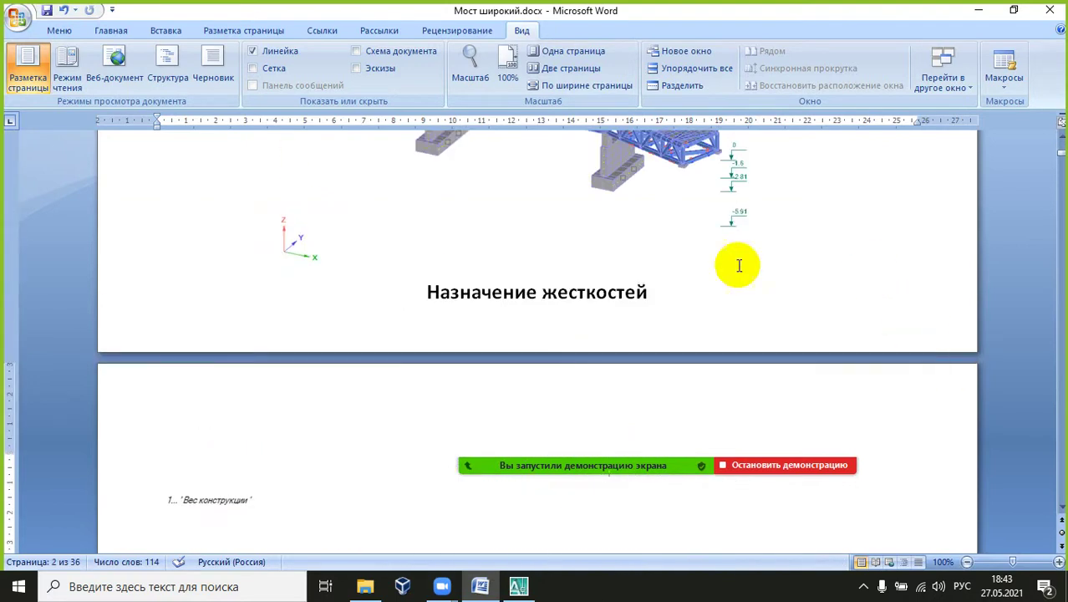
left_click_drag(427, 286, 435, 281)
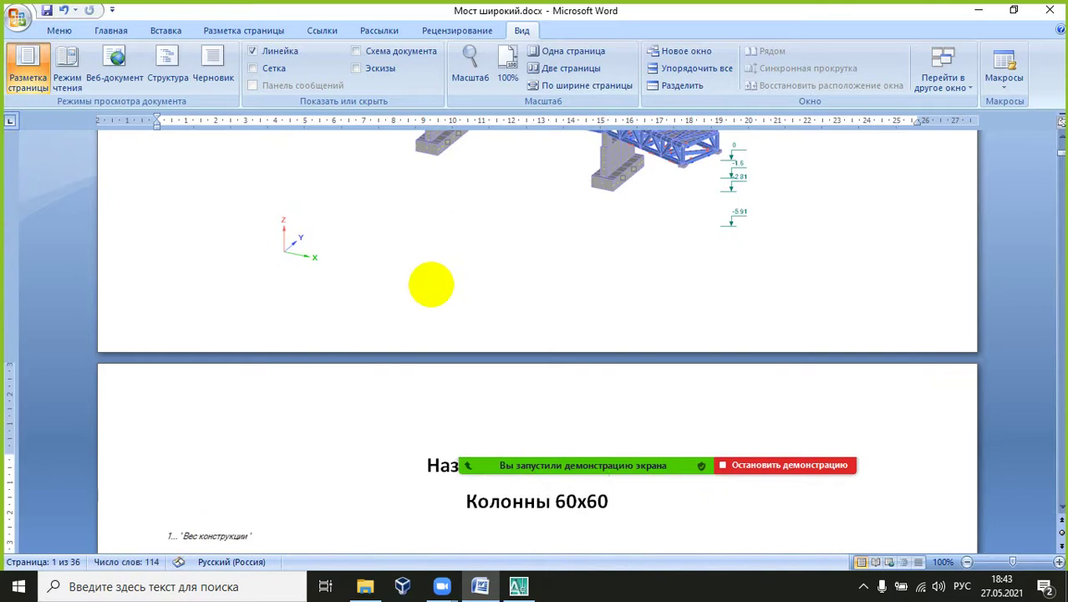
Step: Review the stiffness assignment pages for the slab, wall, chords, purlins, braces and horizontal ties
scroll(544, 301, "down", 11)
scroll(542, 302, "down", 20)
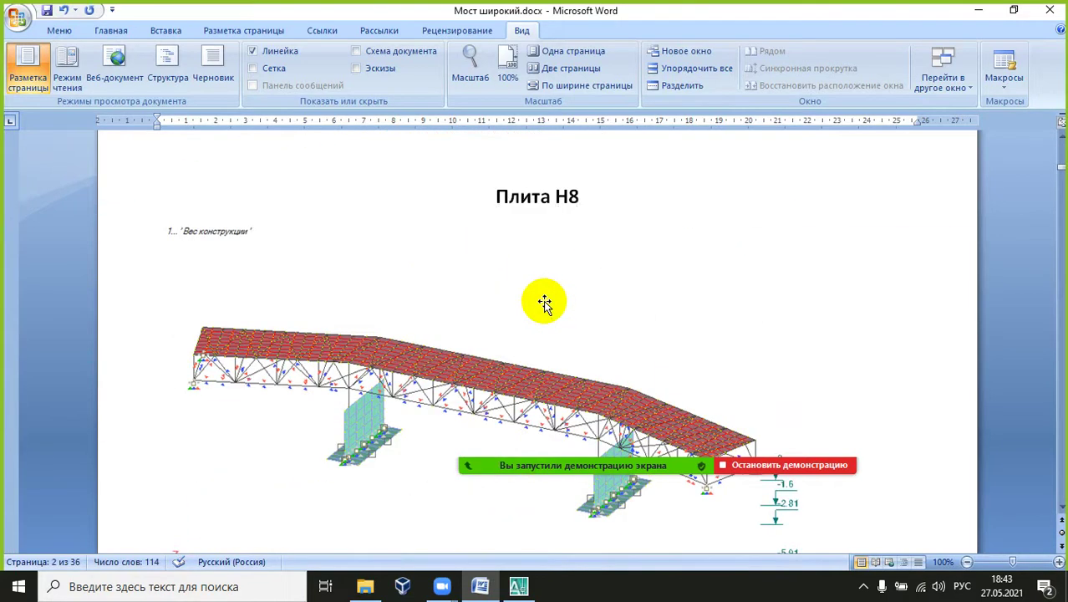
scroll(637, 313, "down", 20)
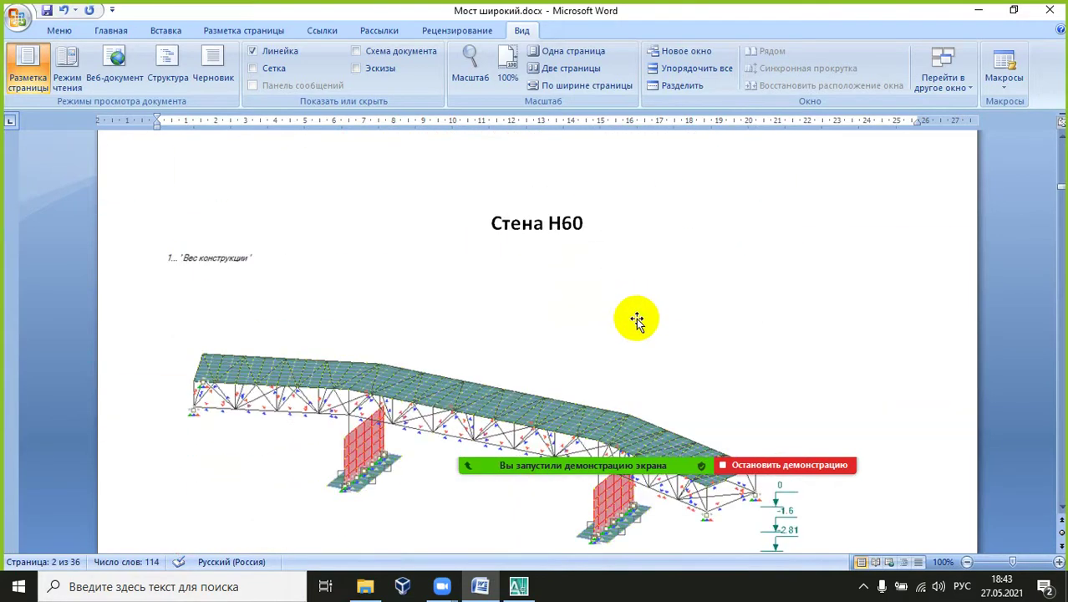
scroll(635, 322, "down", 5)
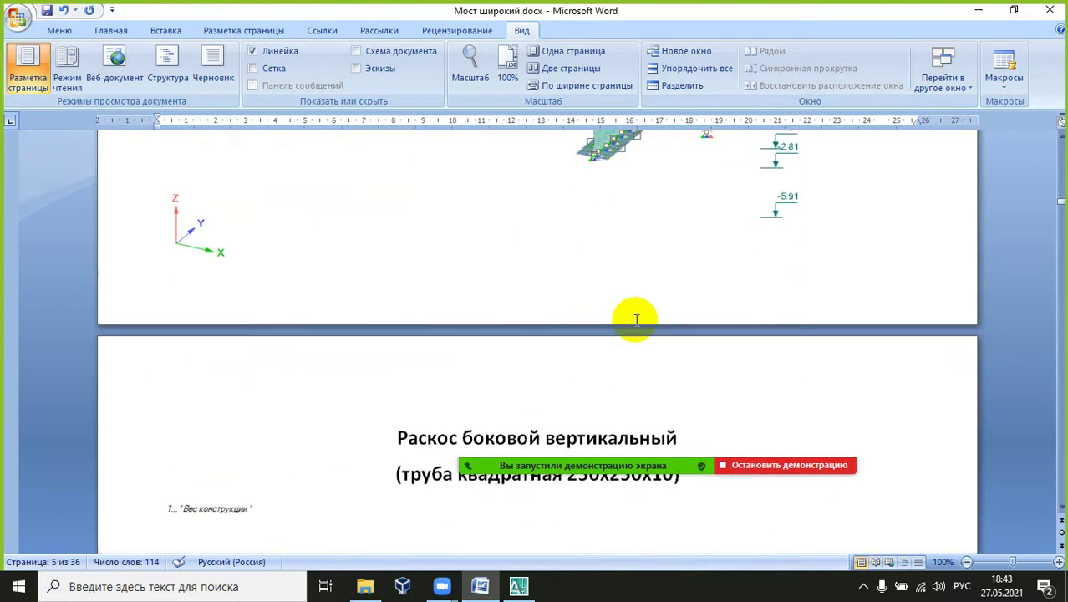
scroll(636, 322, "up", 11)
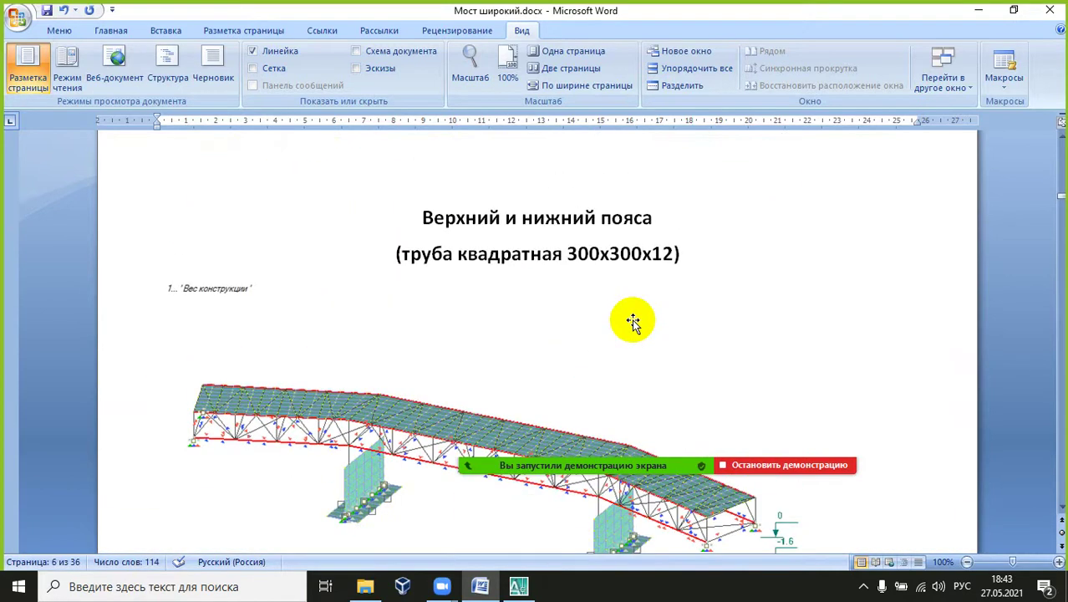
scroll(633, 321, "down", 5)
scroll(632, 322, "up", 10)
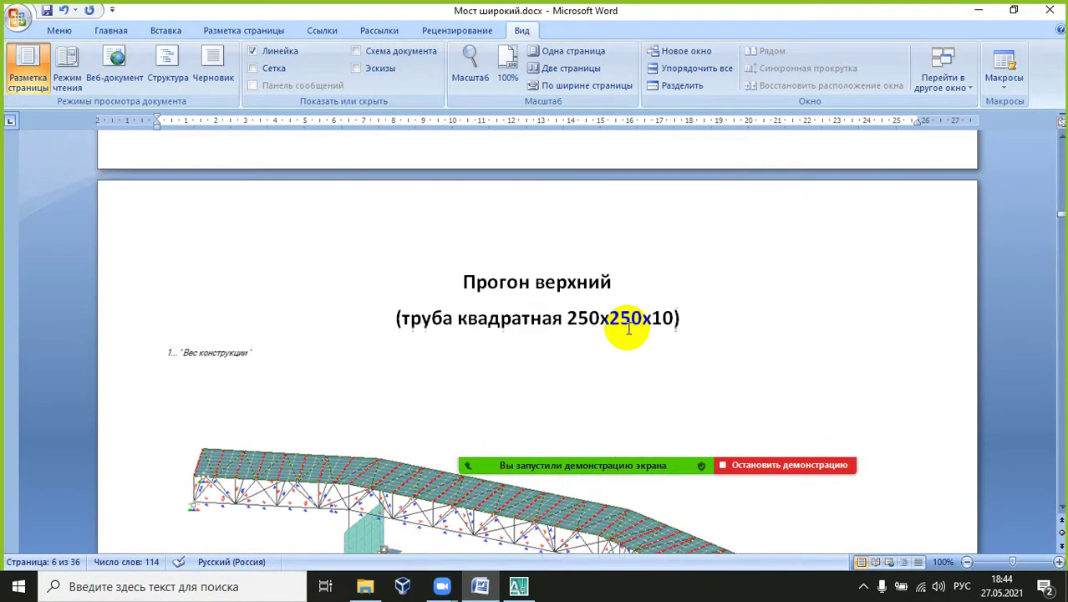
scroll(631, 327, "down", 20)
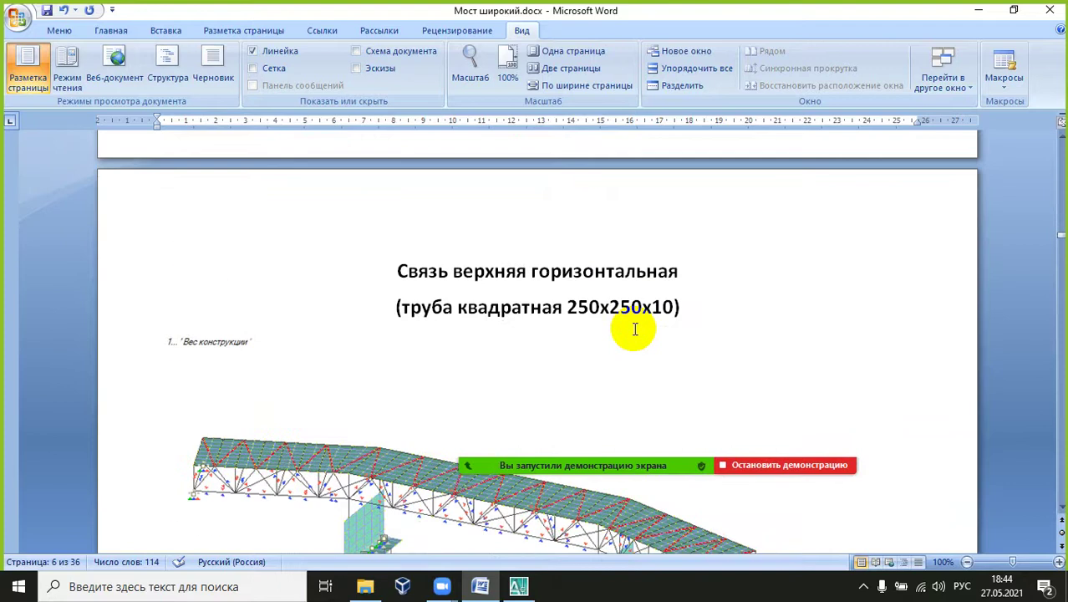
scroll(635, 331, "down", 20)
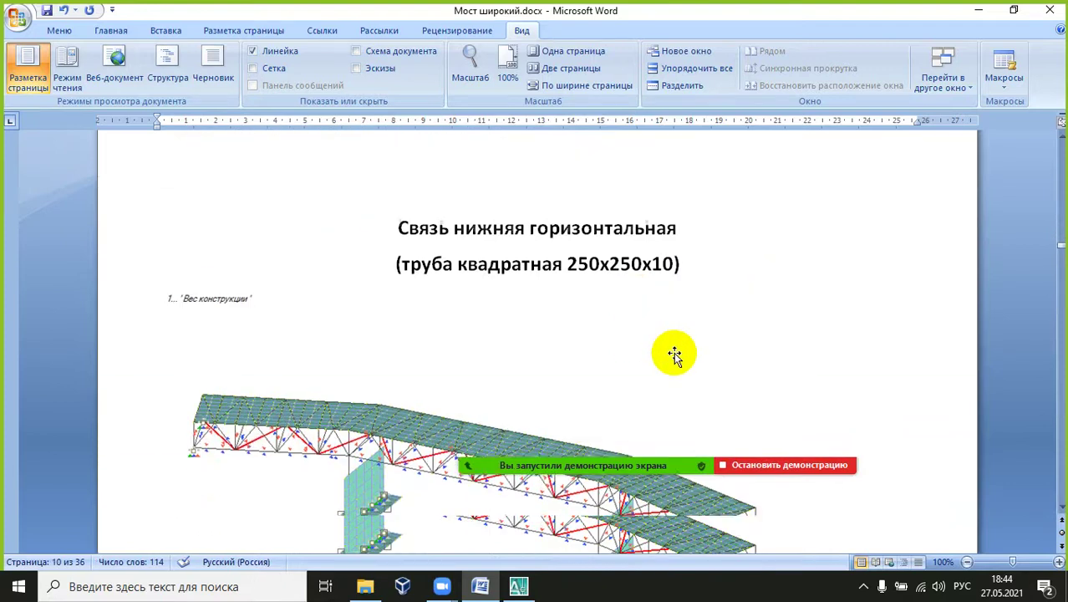
scroll(668, 357, "down", 20)
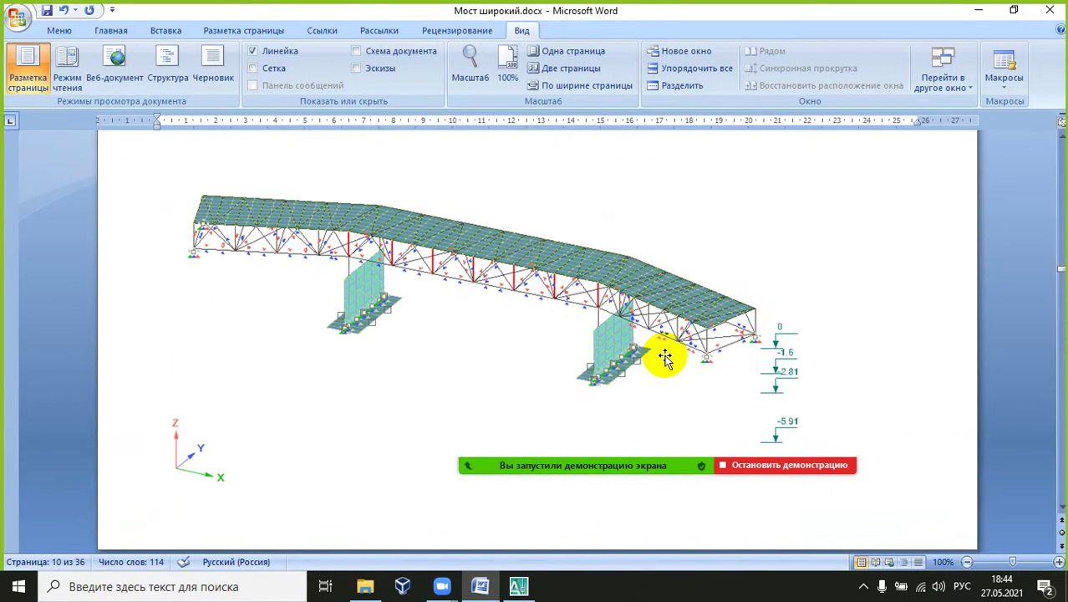
Step: Examine the Z-displacement diagrams under "Прогибы" for self-weight, railings, and permanent and live floor loads
scroll(666, 356, "down", 20)
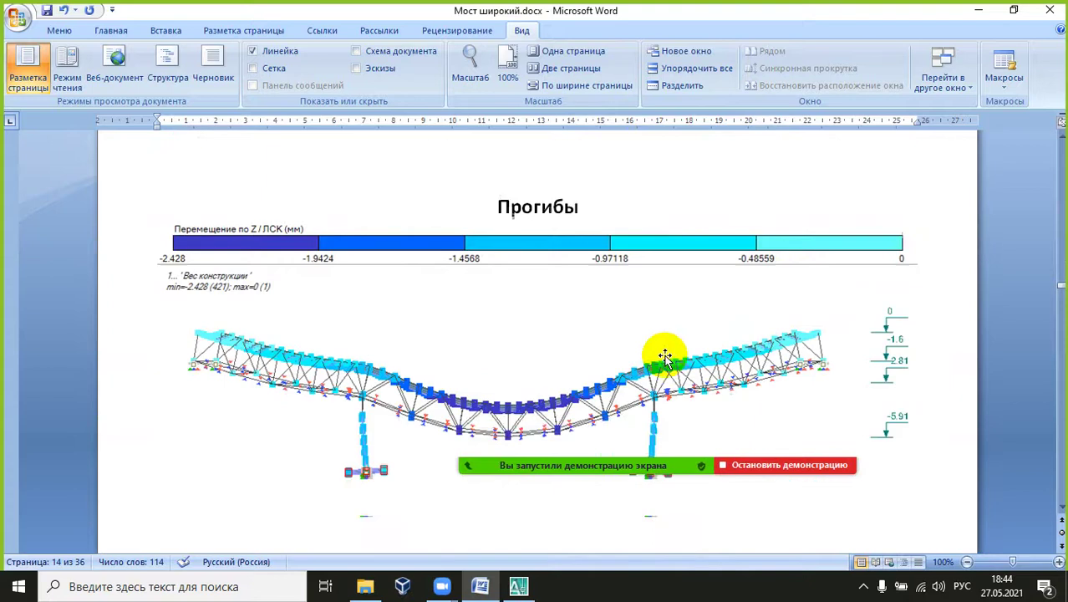
scroll(665, 358, "up", 3)
scroll(663, 358, "down", 5)
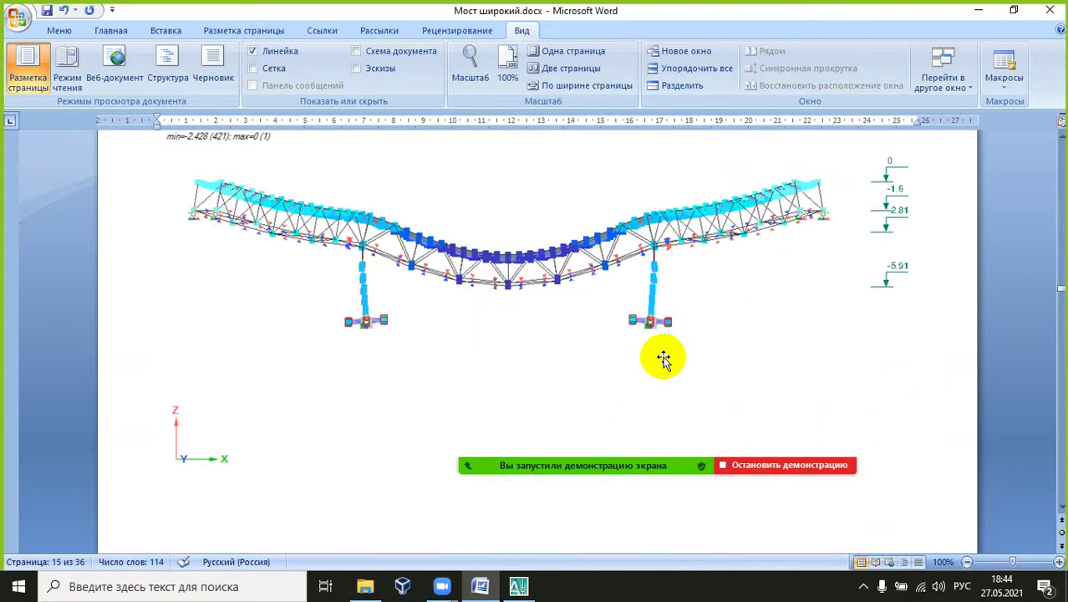
scroll(663, 358, "up", 3)
scroll(663, 358, "down", 10)
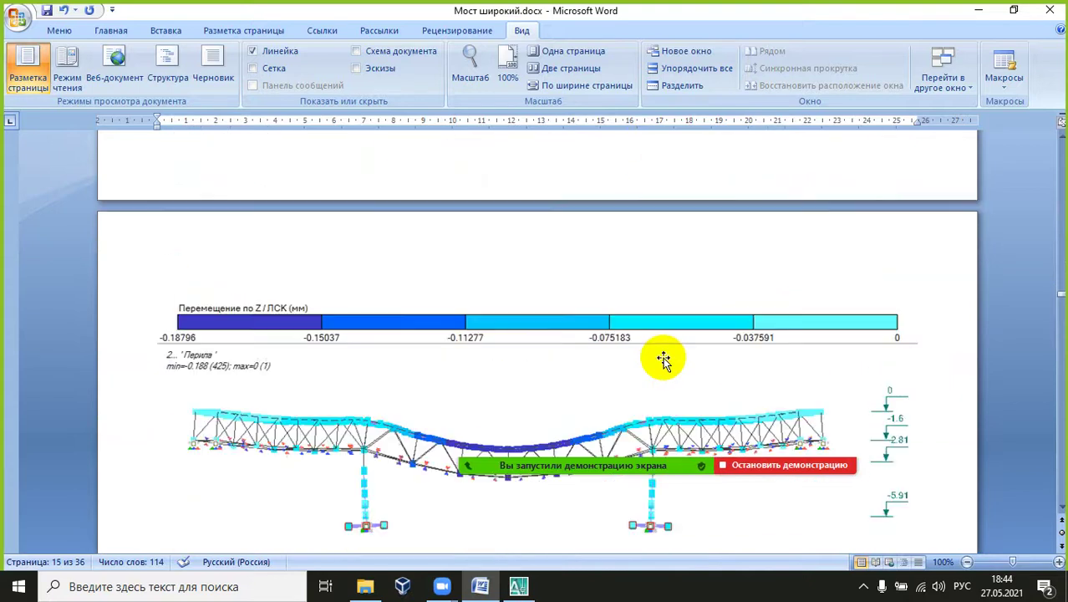
scroll(663, 358, "down", 10)
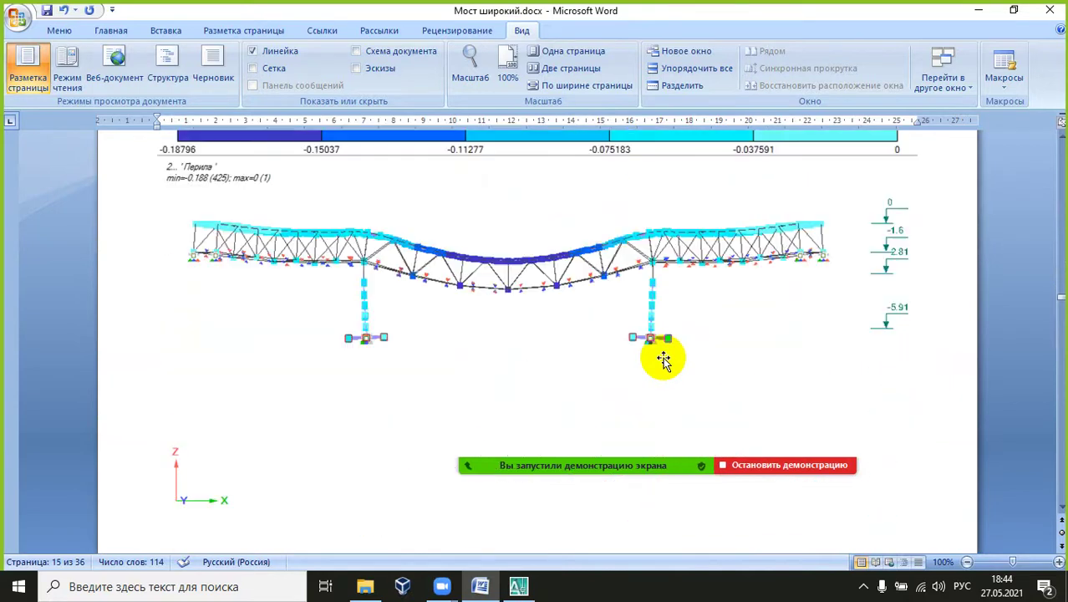
scroll(664, 358, "down", 10)
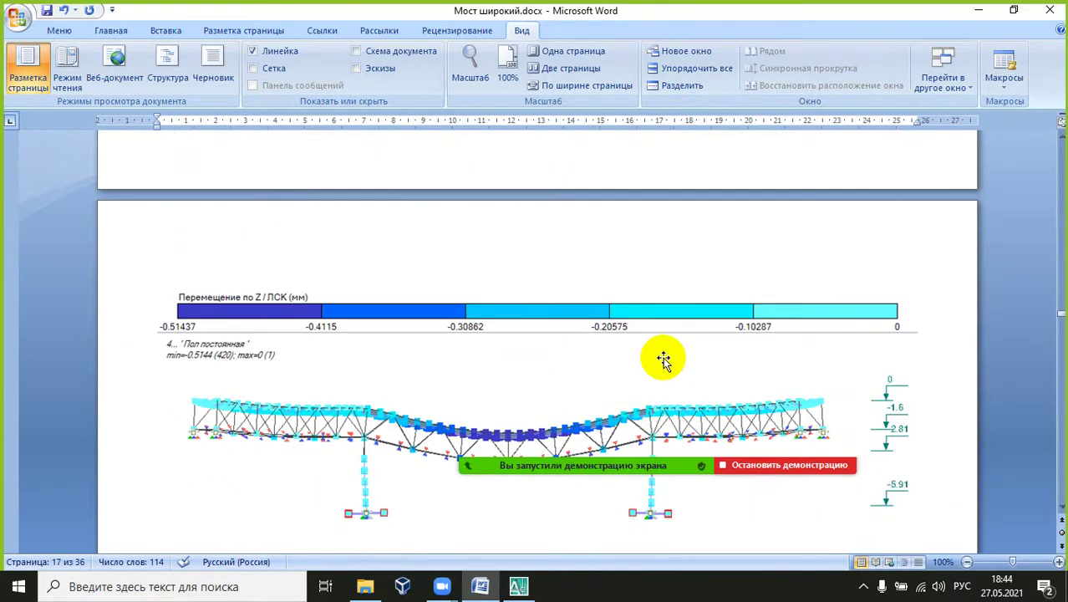
scroll(663, 360, "down", 10)
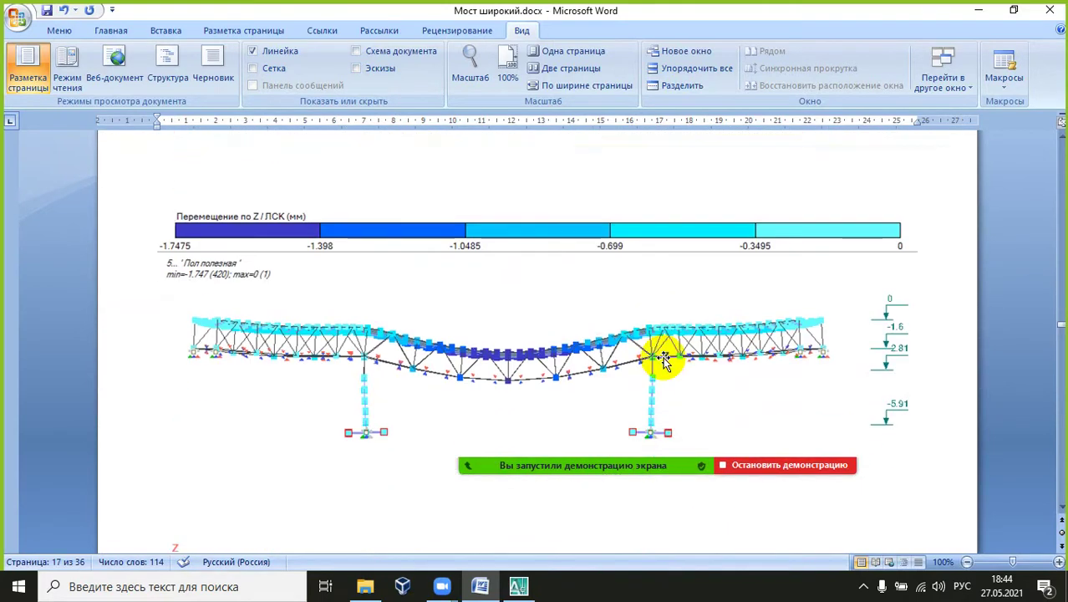
Step: Examine the displacement diagrams for wind along Y, wind against Y and load case 8, component 1
scroll(663, 359, "down", 10)
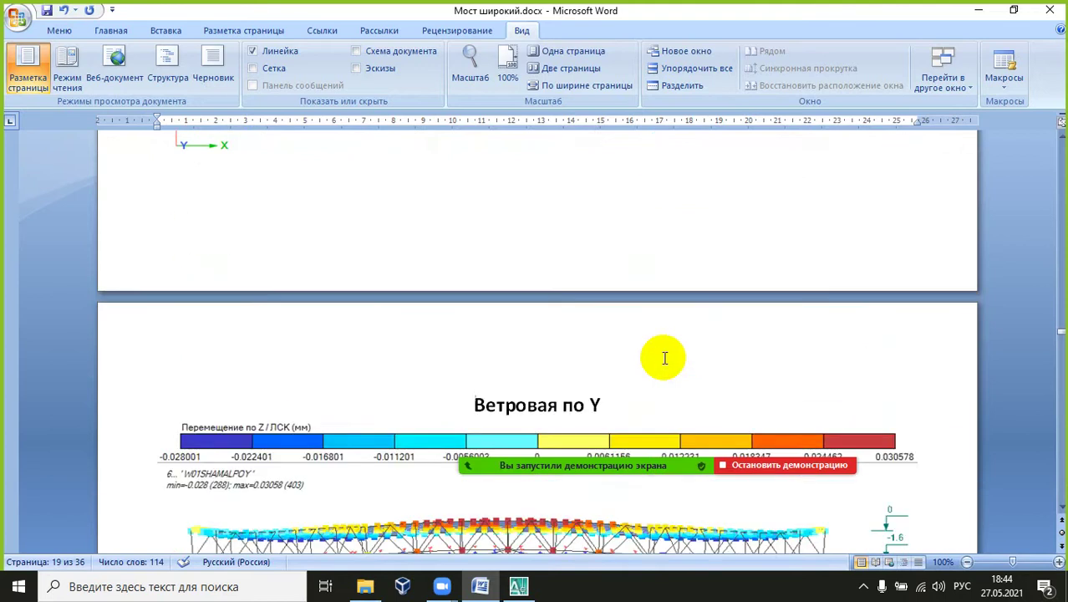
scroll(662, 360, "down", 15)
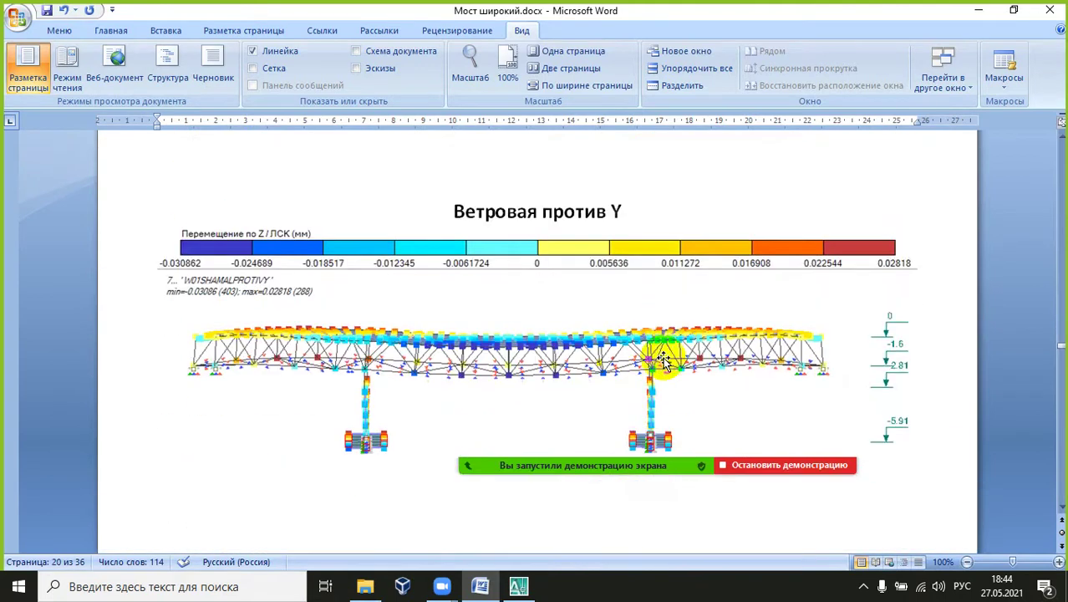
scroll(664, 358, "up", 10)
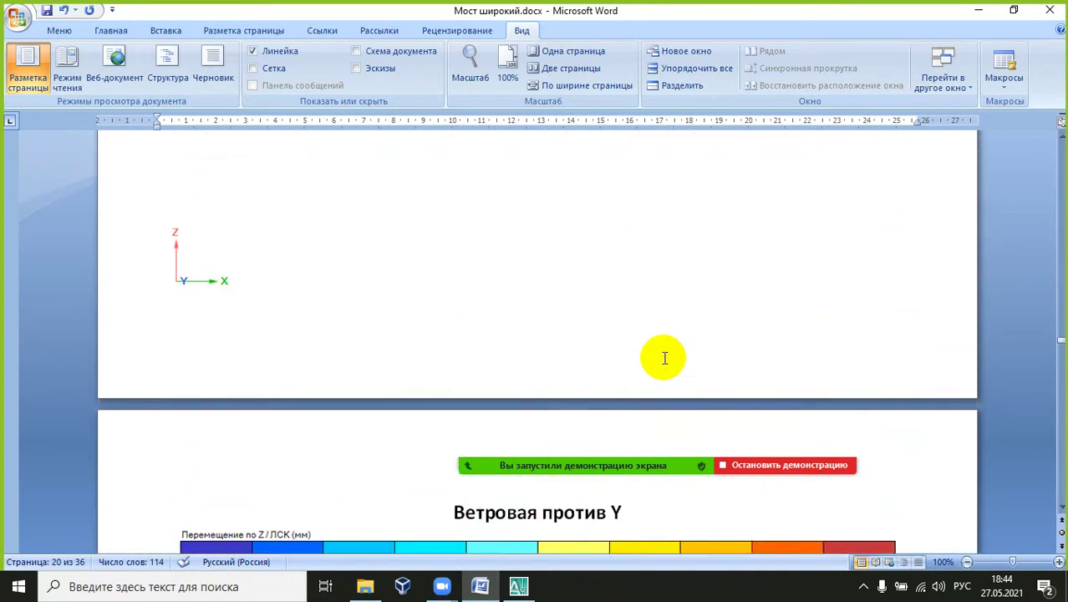
scroll(665, 358, "down", 10)
scroll(665, 358, "down", 5)
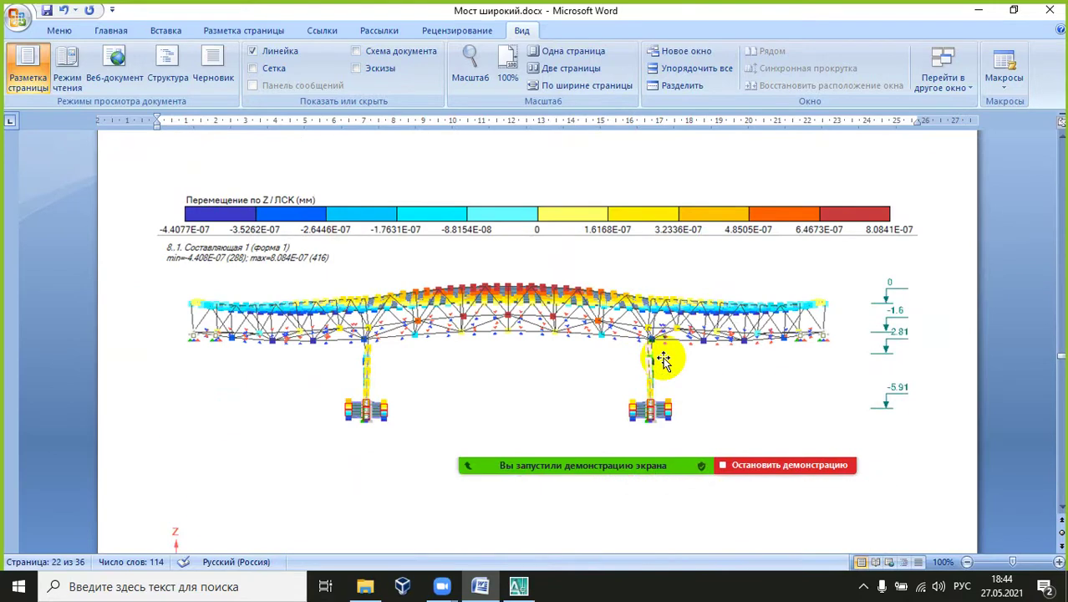
scroll(663, 359, "up", 2)
left_click(575, 269)
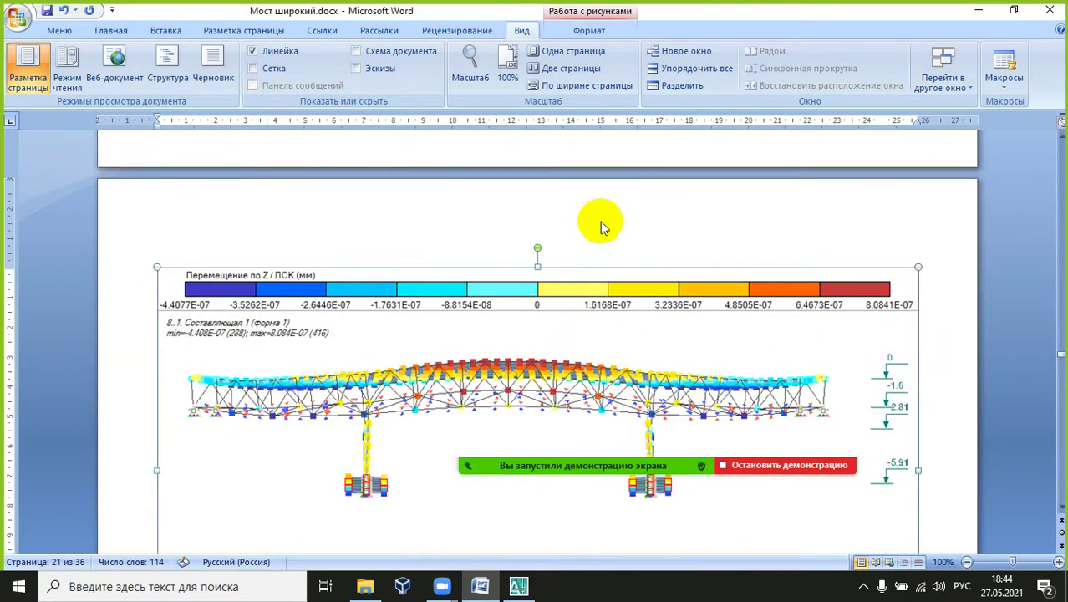
scroll(719, 192, "up", 4)
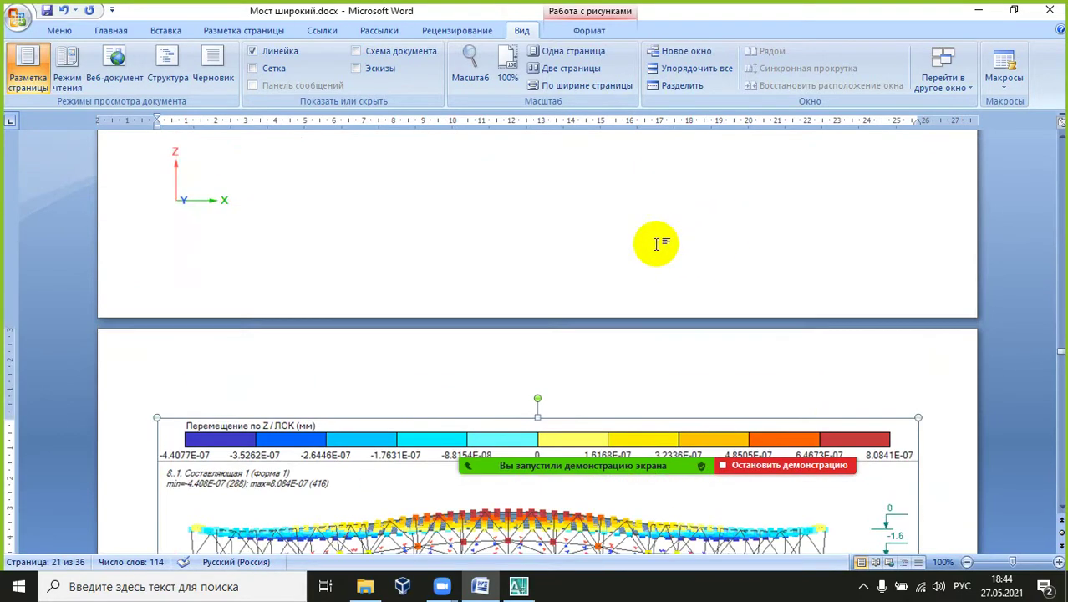
left_click(909, 350)
scroll(913, 352, "down", 15)
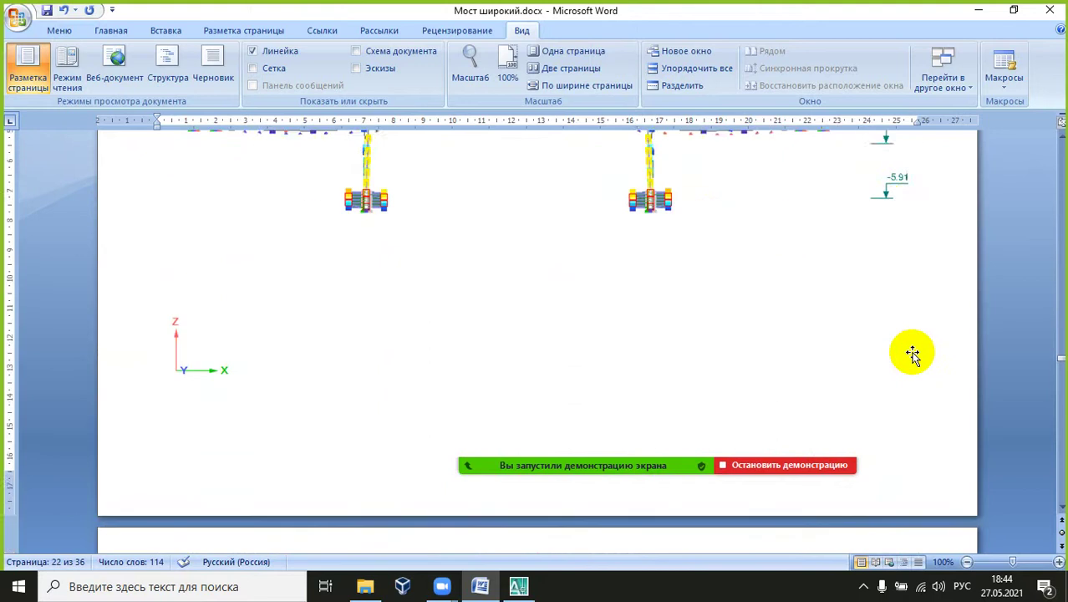
Step: Add the heading "Сейсмика по X" above the Z-displacement diagram for load case 8, component 1
scroll(913, 355, "up", 6)
scroll(913, 354, "up", 3)
scroll(913, 353, "down", 4)
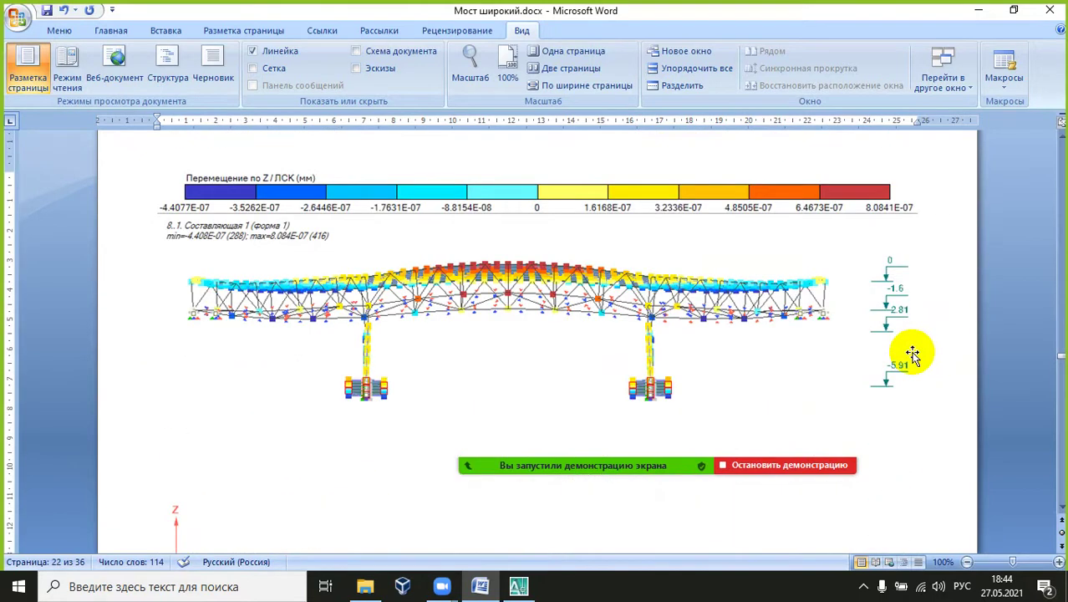
scroll(913, 354, "down", 18)
scroll(913, 354, "up", 3)
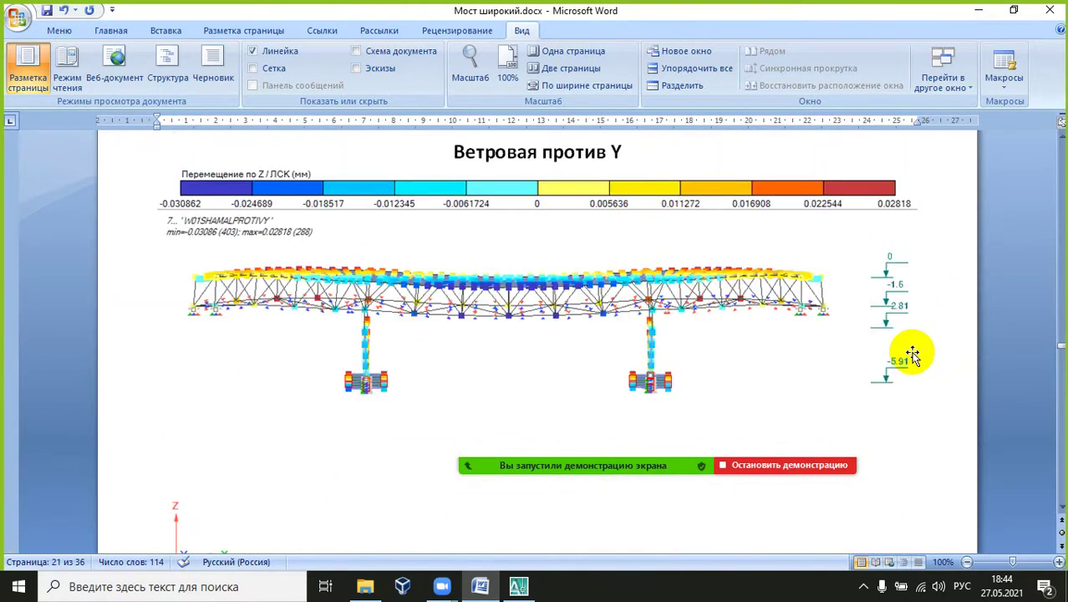
scroll(913, 354, "down", 2)
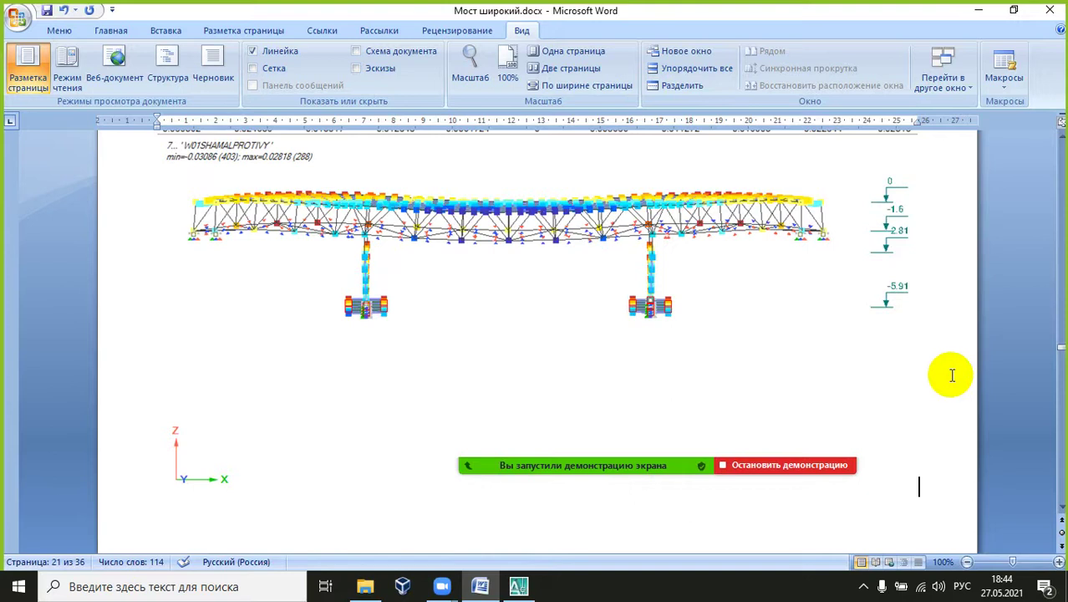
scroll(945, 375, "down", 15)
scroll(943, 374, "down", 9)
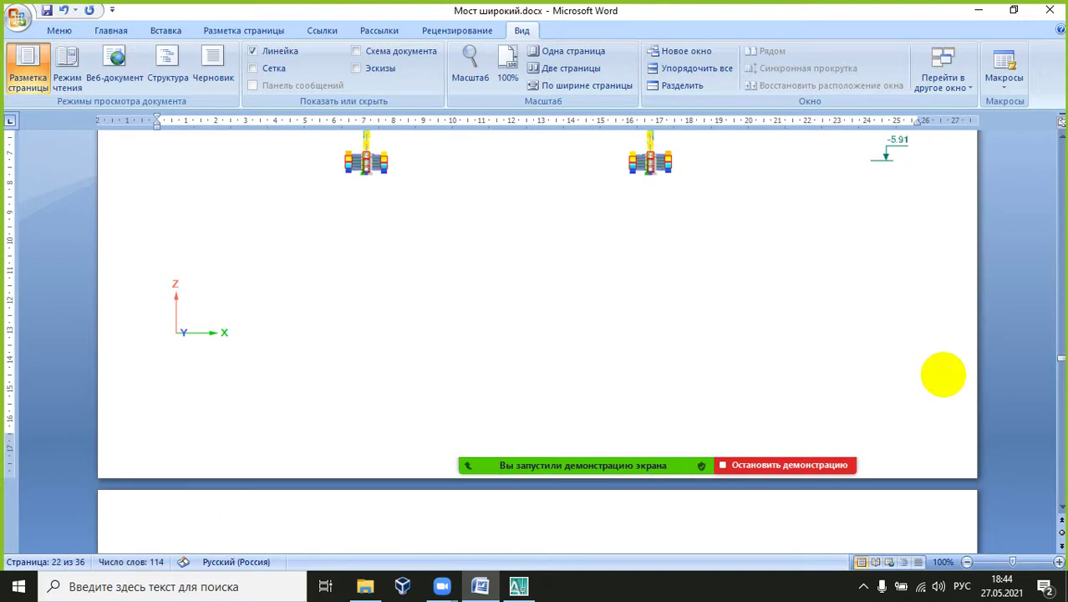
scroll(943, 375, "up", 9)
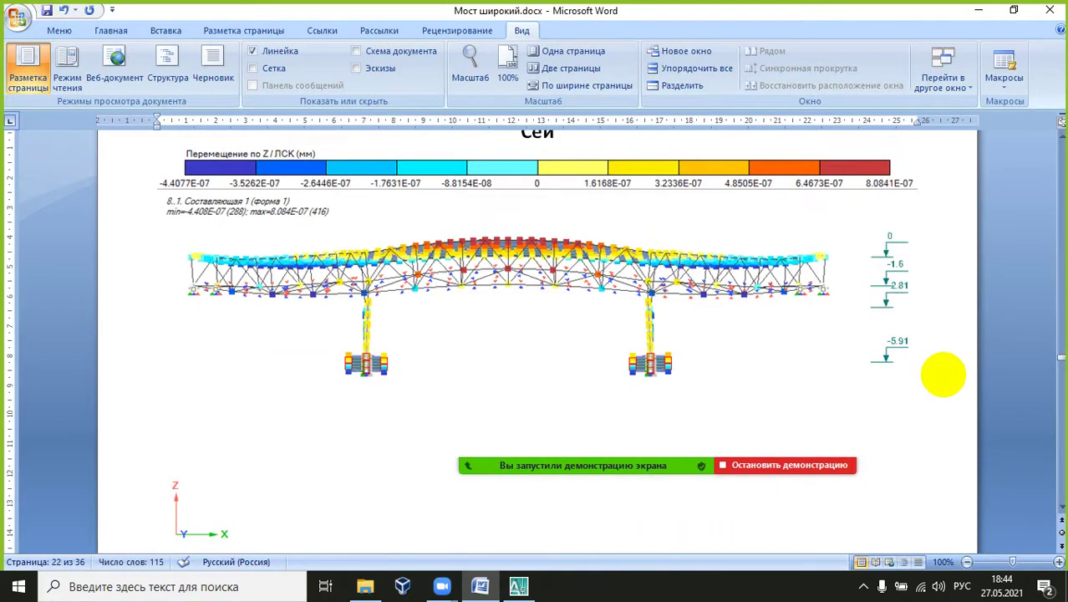
type("смика по")
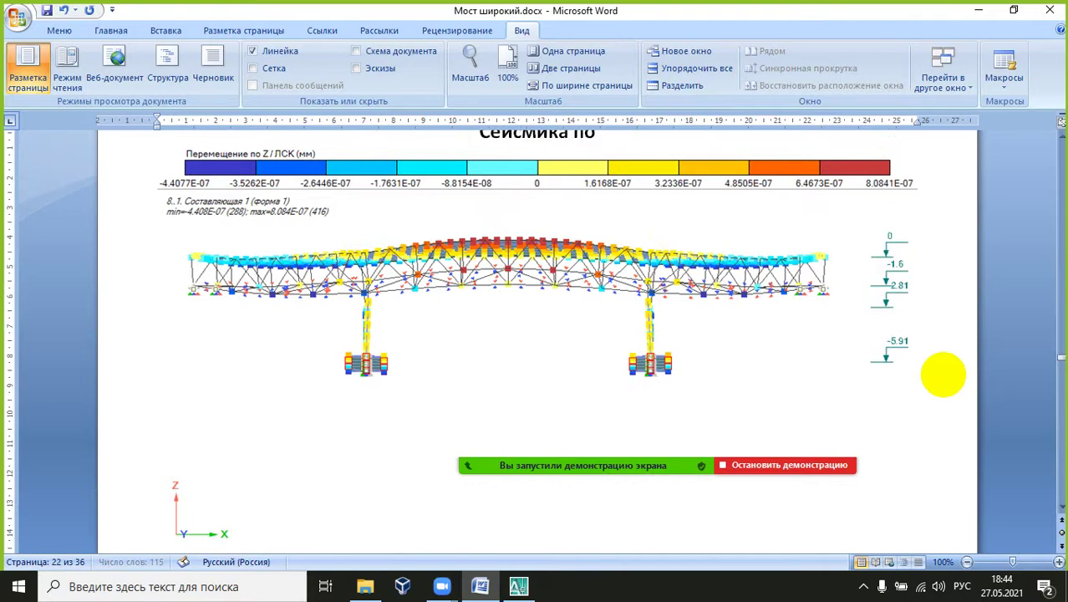
type(" X")
scroll(944, 373, "up", 4)
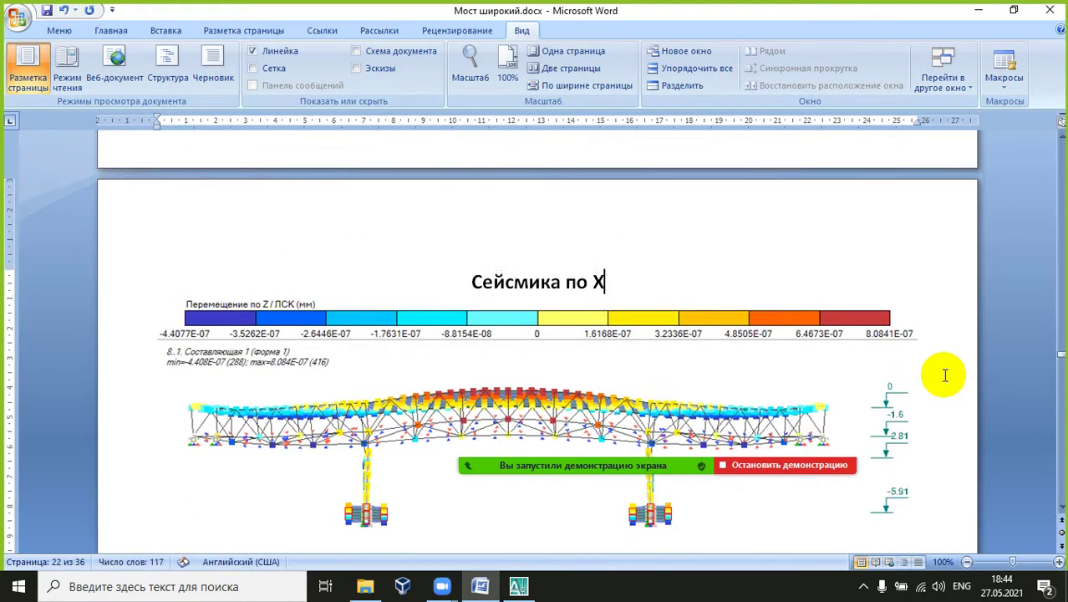
Step: Examine the Z-displacement diagrams for the remaining load case 8 components and load case 9, component 1
scroll(945, 372, "down", 5)
scroll(945, 373, "down", 10)
scroll(928, 376, "up", 8)
scroll(928, 376, "up", 4)
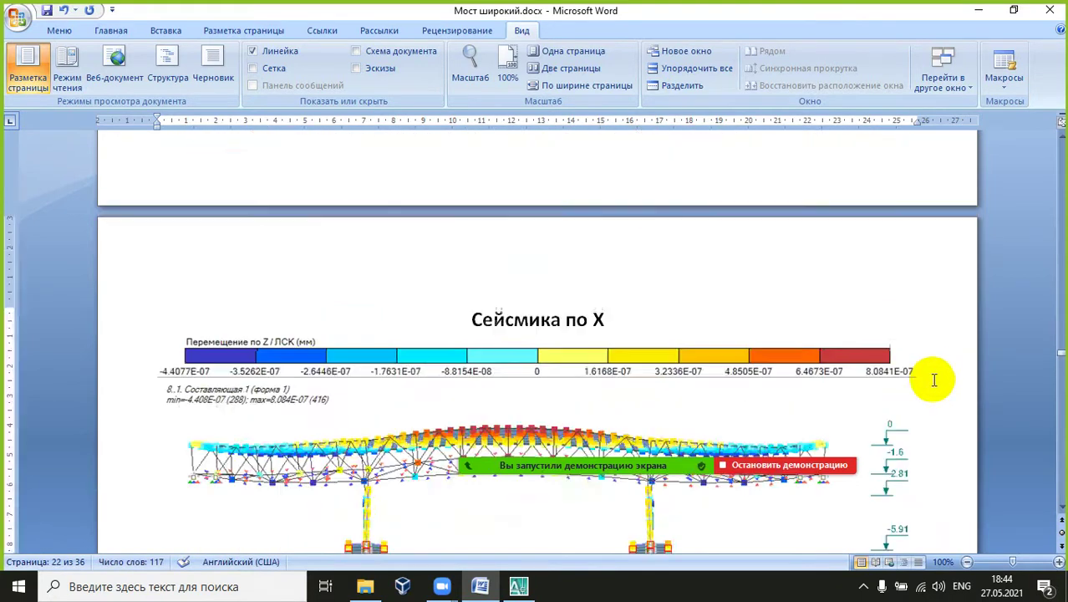
scroll(932, 378, "down", 8)
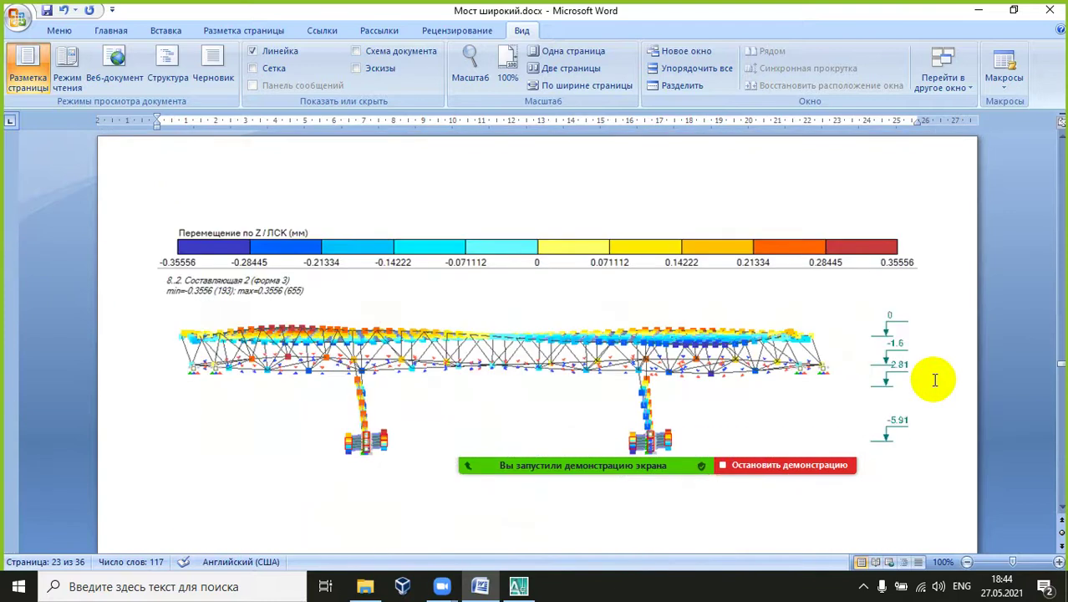
scroll(936, 381, "down", 10)
scroll(930, 388, "down", 20)
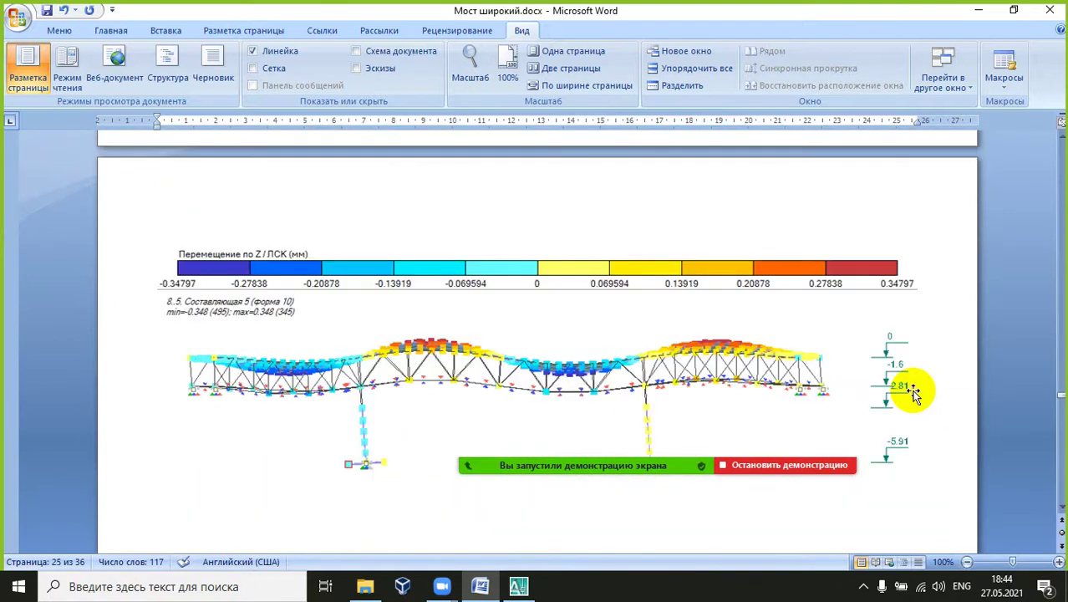
scroll(915, 392, "down", 12)
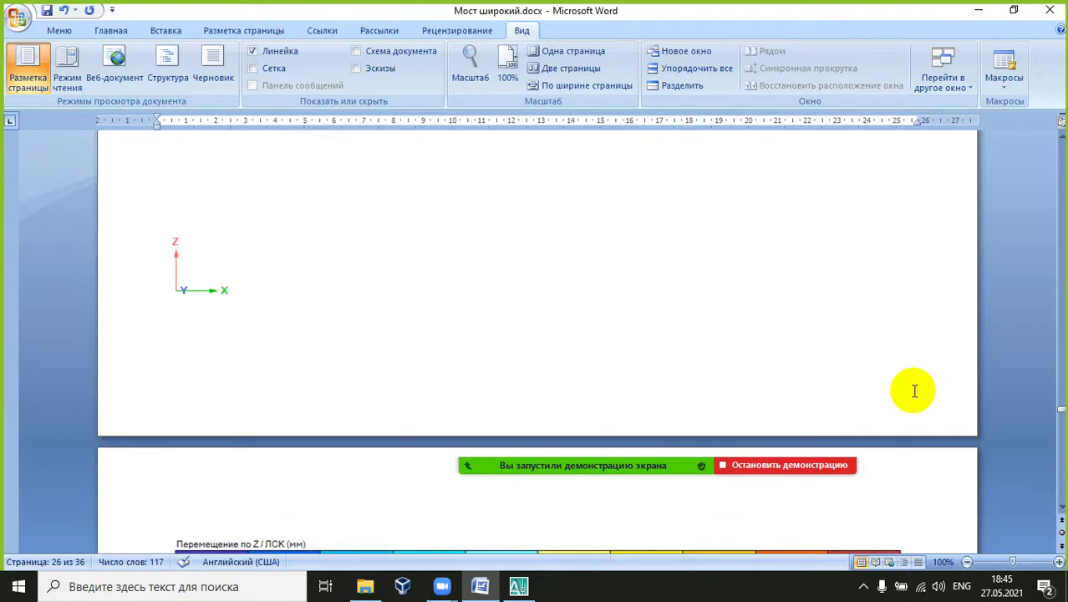
scroll(915, 390, "down", 6)
scroll(914, 392, "down", 18)
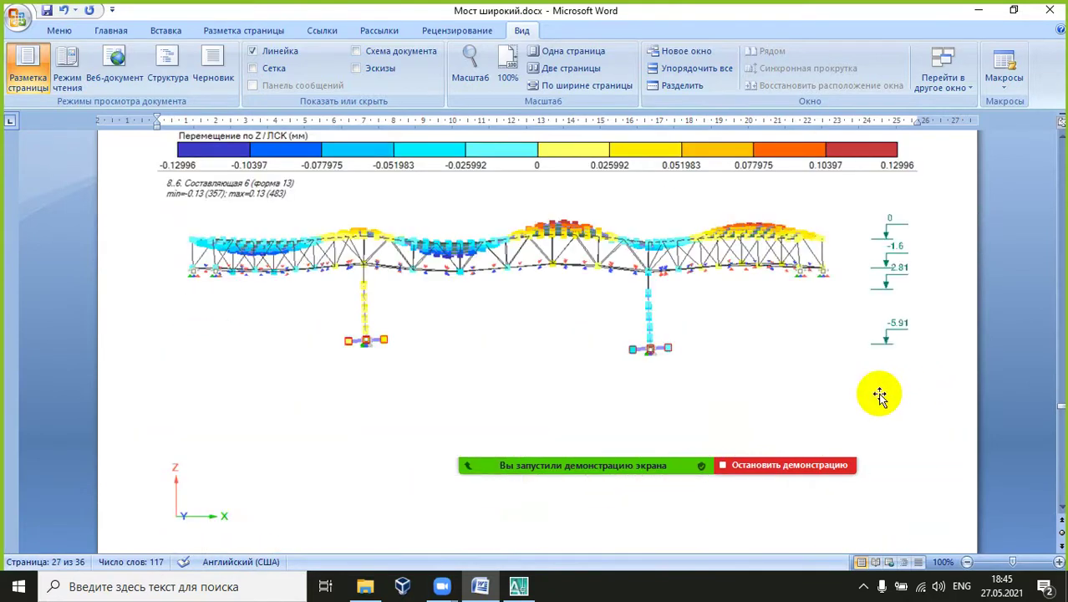
scroll(898, 384, "up", 1)
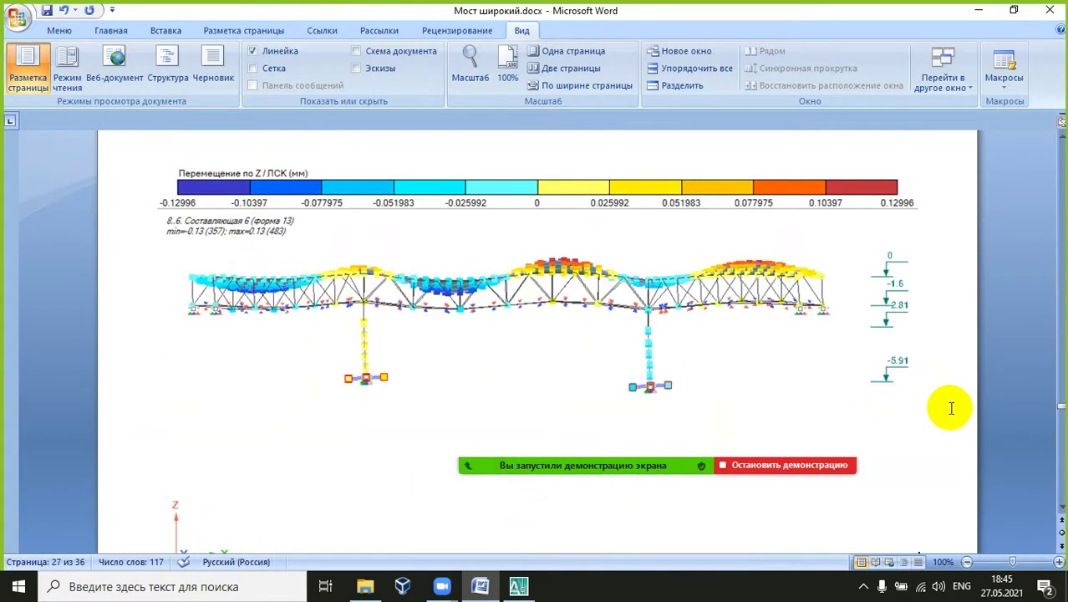
scroll(928, 426, "down", 4)
scroll(942, 345, "down", 10)
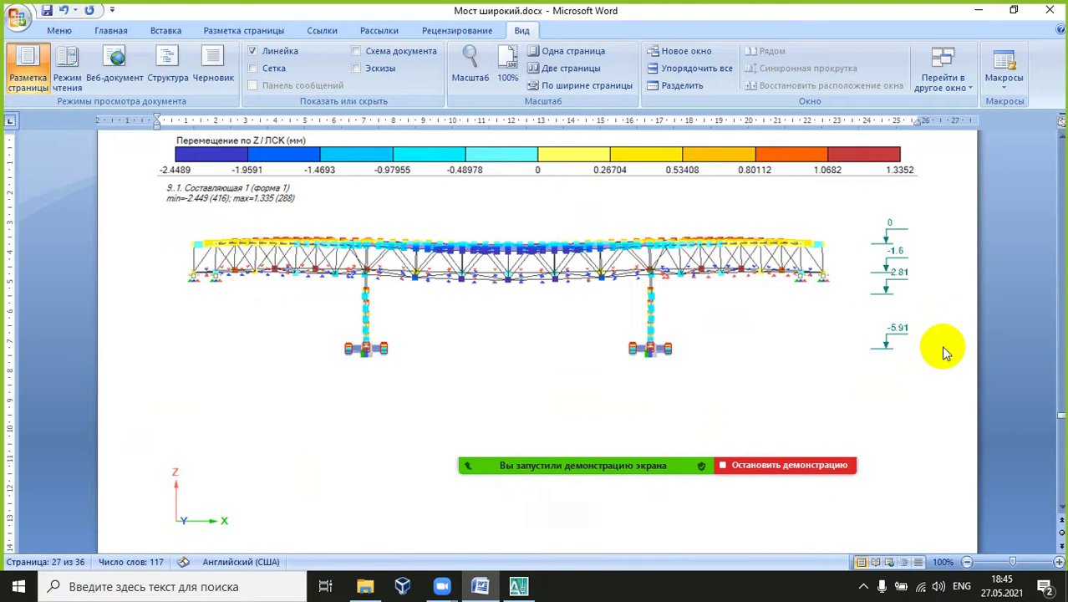
scroll(942, 345, "up", 1)
type("c")
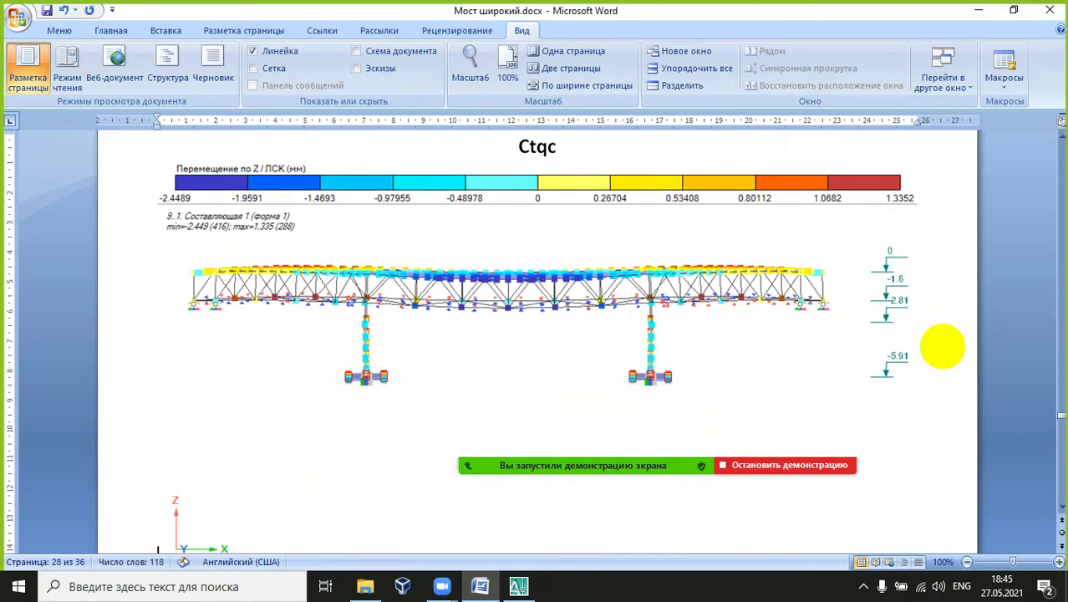
key("BackSpace")
key("BackSpace")
key("BackSpace")
key("BackSpace")
key("BackSpace")
Step: Add the heading "Сейсмика против Y" above the Z-displacement diagram for load case 9, component 1
key("alt+shift")
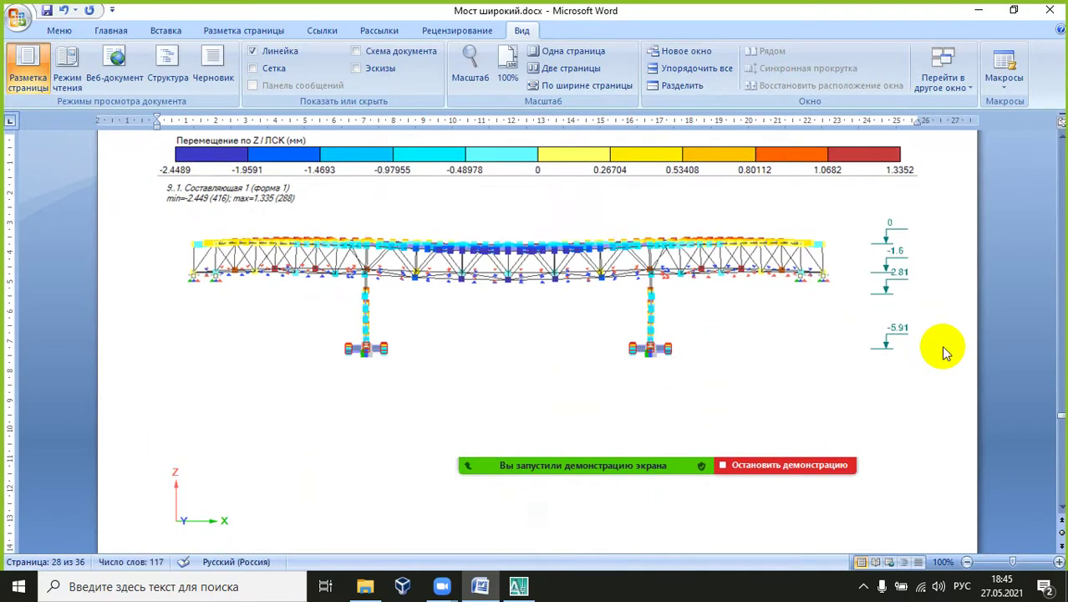
type("Сейсм")
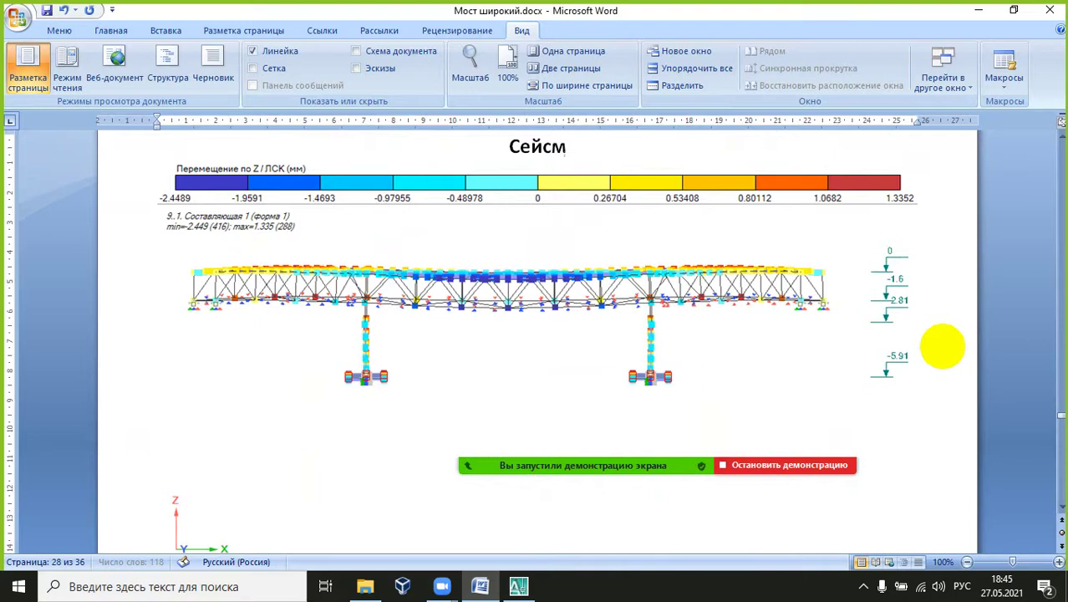
type("ика против")
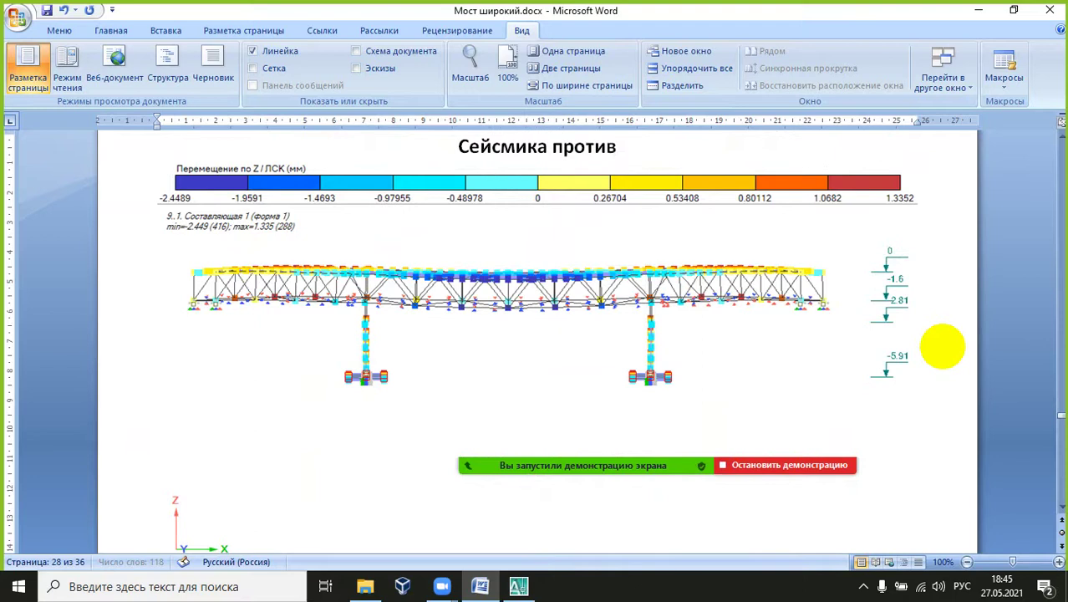
key("alt+shift")
type("Y")
scroll(949, 341, "down", 1)
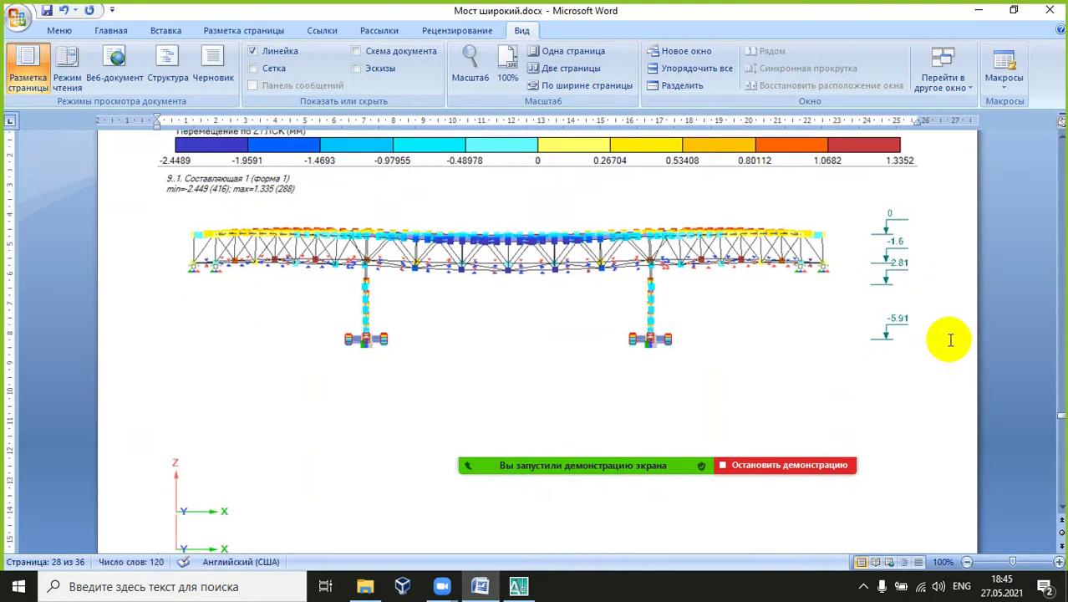
Step: Shorten the word "против" to "про" in the "Сейсмика против Y" heading
scroll(953, 370, "up", 4)
double_click(630, 264)
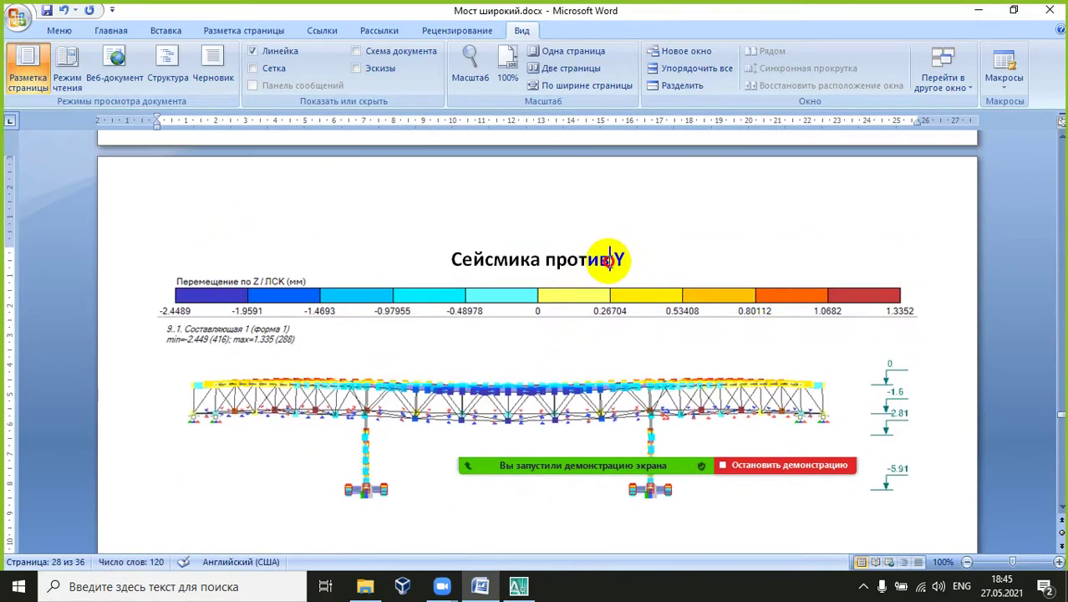
left_click_drag(611, 260, 576, 259)
key("alt+shift")
key("BackSpace")
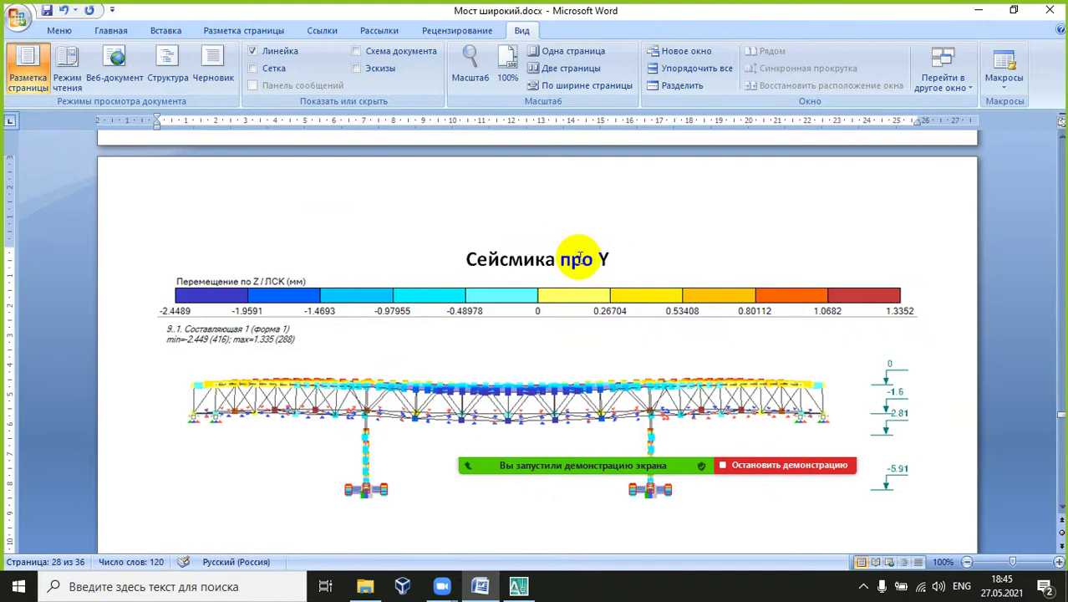
Step: Examine the Z-displacement diagrams for load case 9, component 2, and load case 10, components 1 to 3
scroll(817, 362, "down", 15)
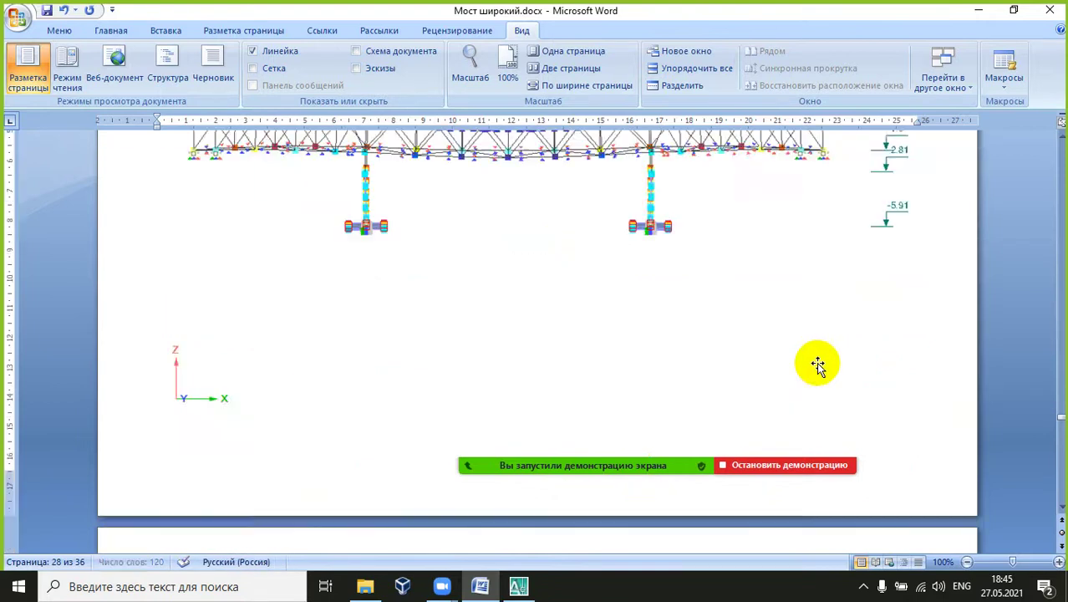
scroll(791, 299, "down", 20)
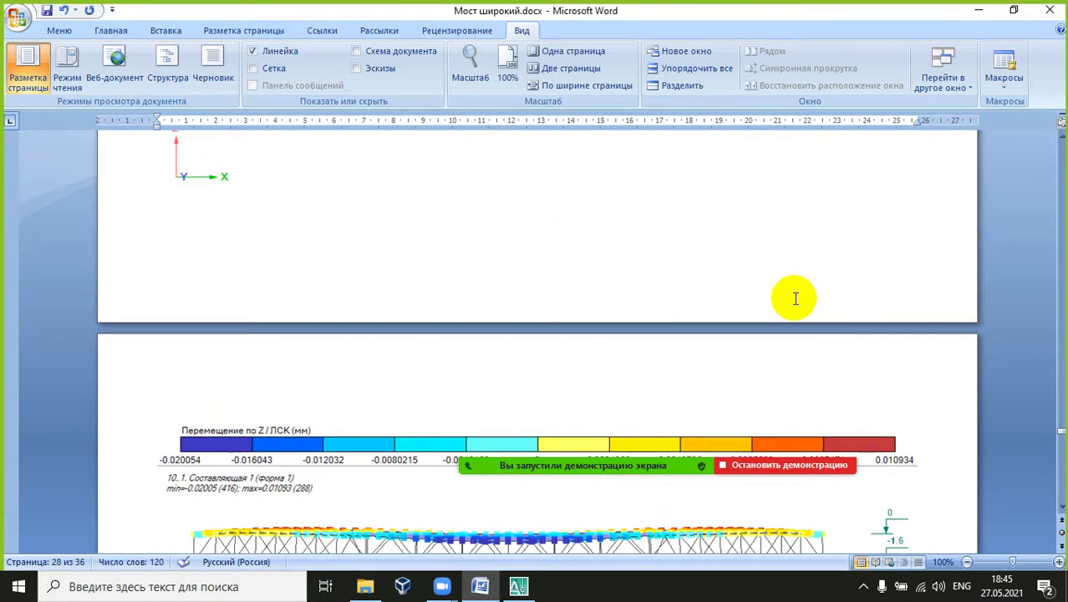
scroll(794, 300, "down", 10)
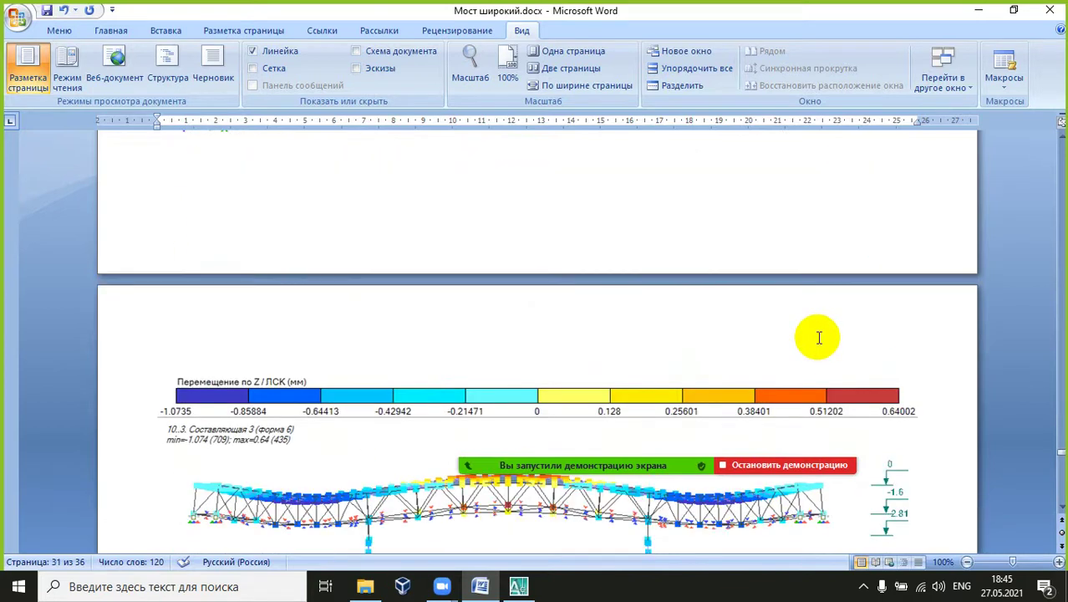
scroll(819, 338, "down", 4)
scroll(820, 338, "up", 10)
scroll(818, 339, "down", 10)
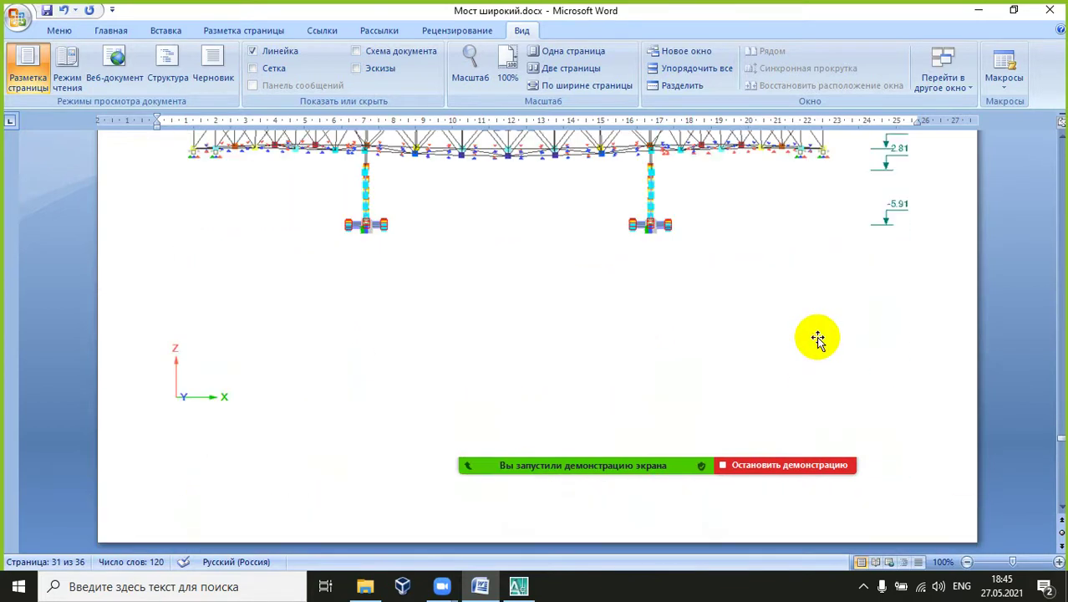
scroll(817, 339, "up", 10)
scroll(818, 339, "down", 4)
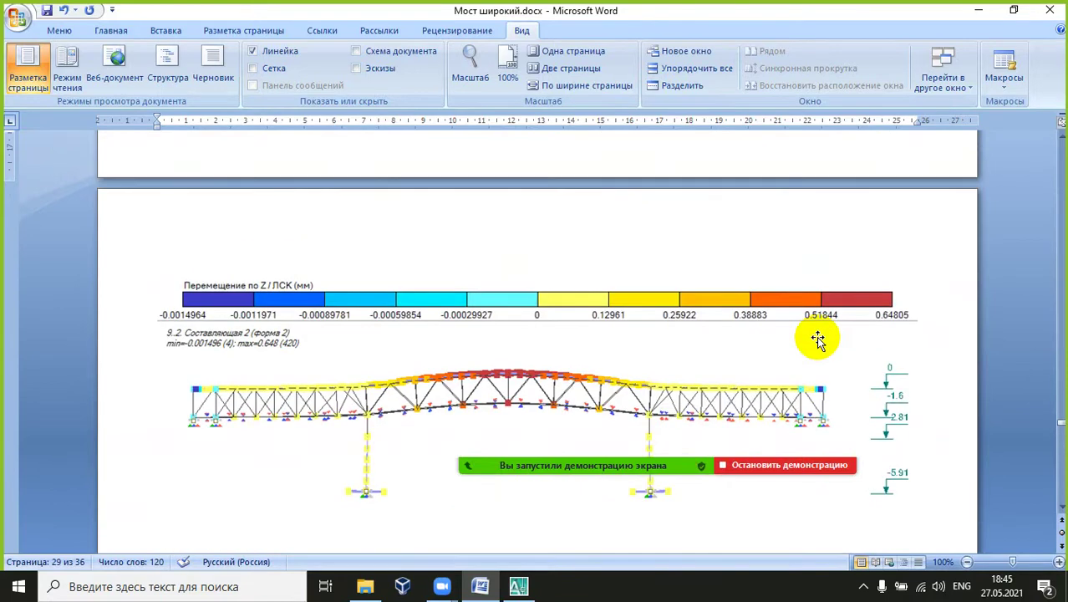
scroll(818, 339, "down", 8)
scroll(824, 334, "up", 3)
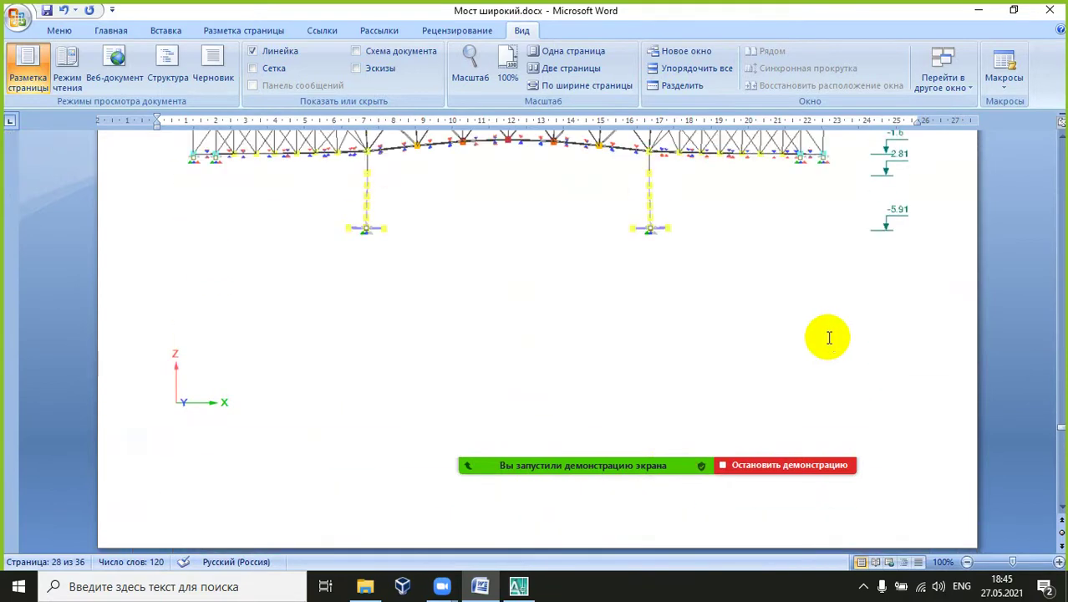
Step: Add the heading "Сейсмика по Z" above the Z-displacement diagram for load case 10, component 1
scroll(964, 318, "up", 3)
scroll(956, 328, "down", 6)
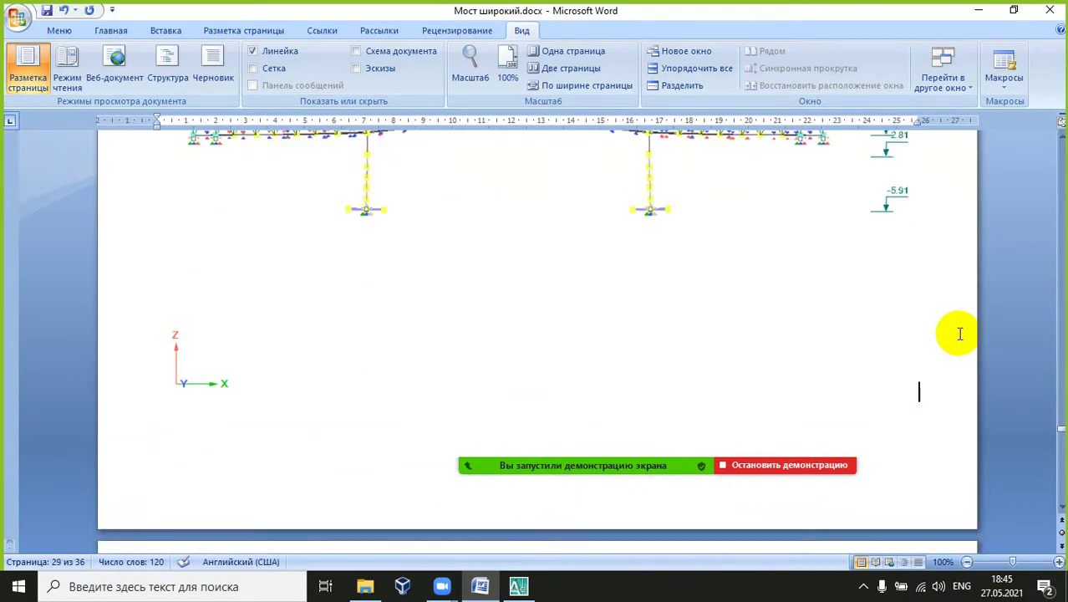
scroll(960, 334, "up", 5)
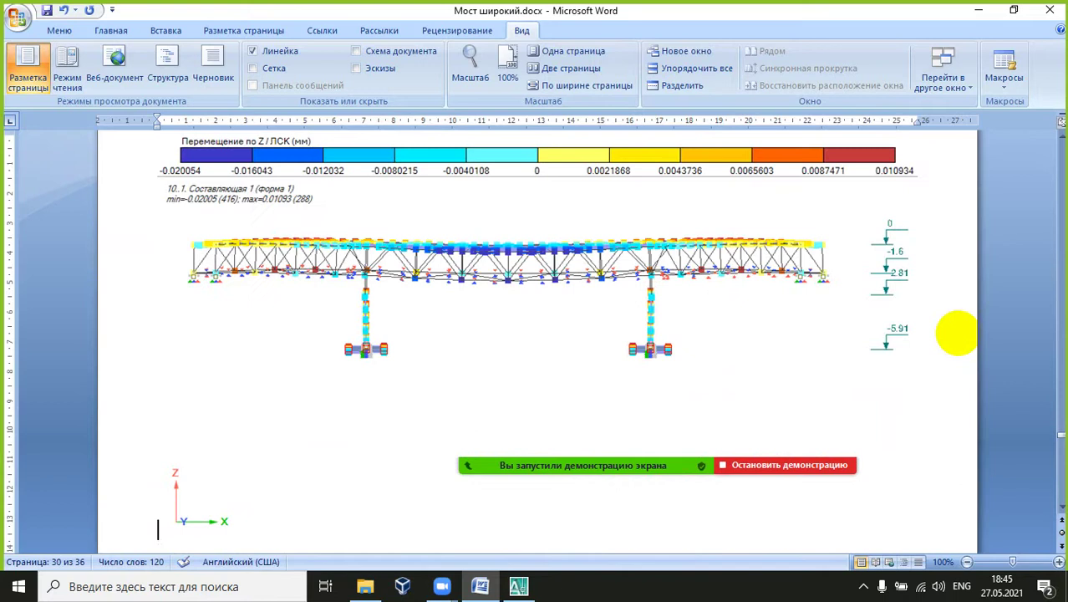
scroll(957, 334, "up", 1)
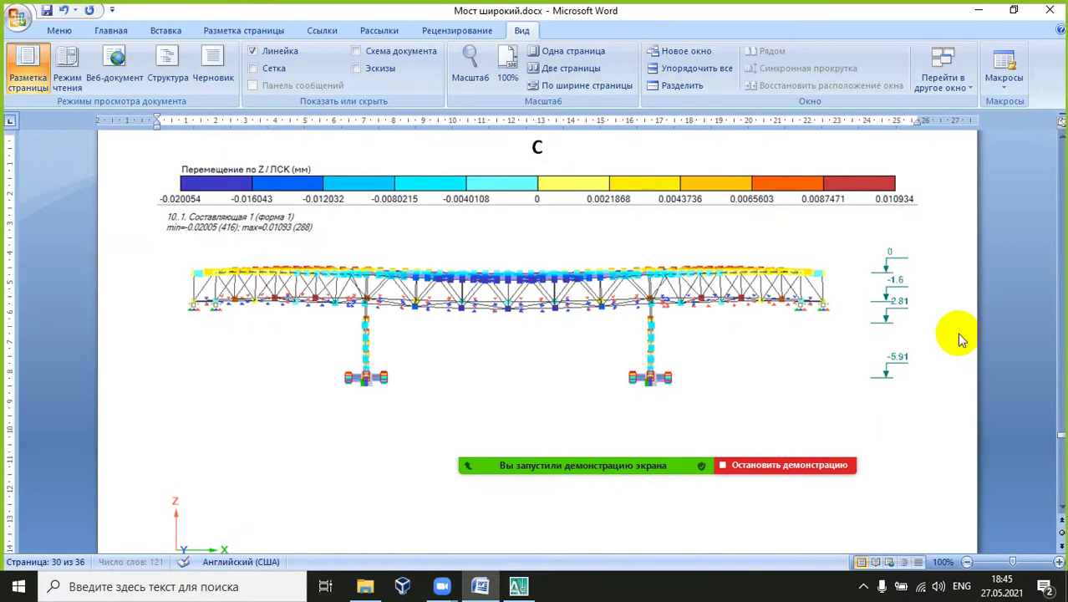
scroll(957, 333, "down", 1)
key("alt+shift")
type("е")
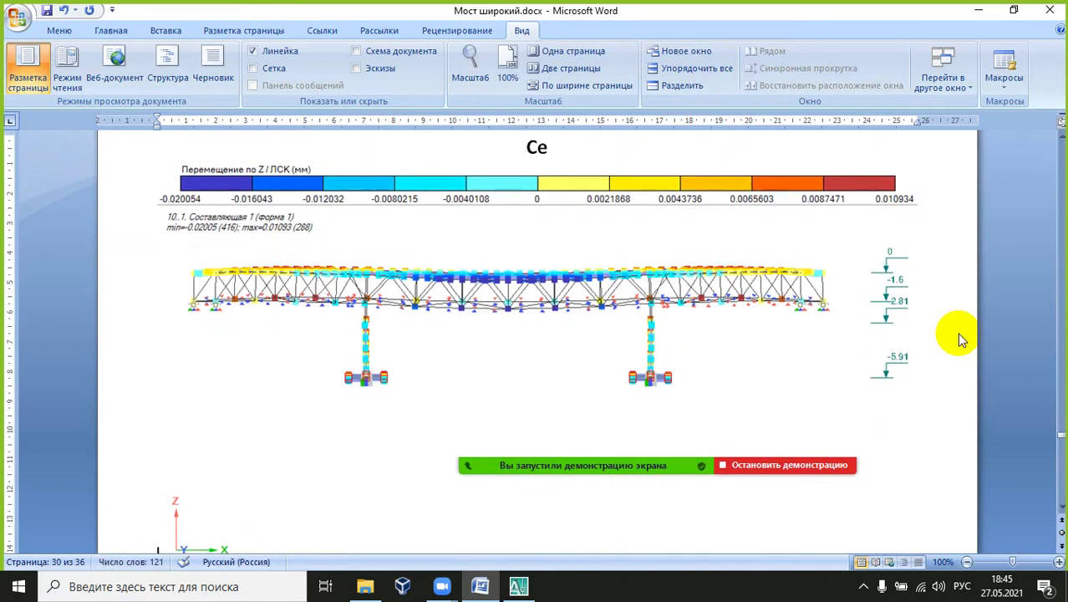
type("йсмика по ")
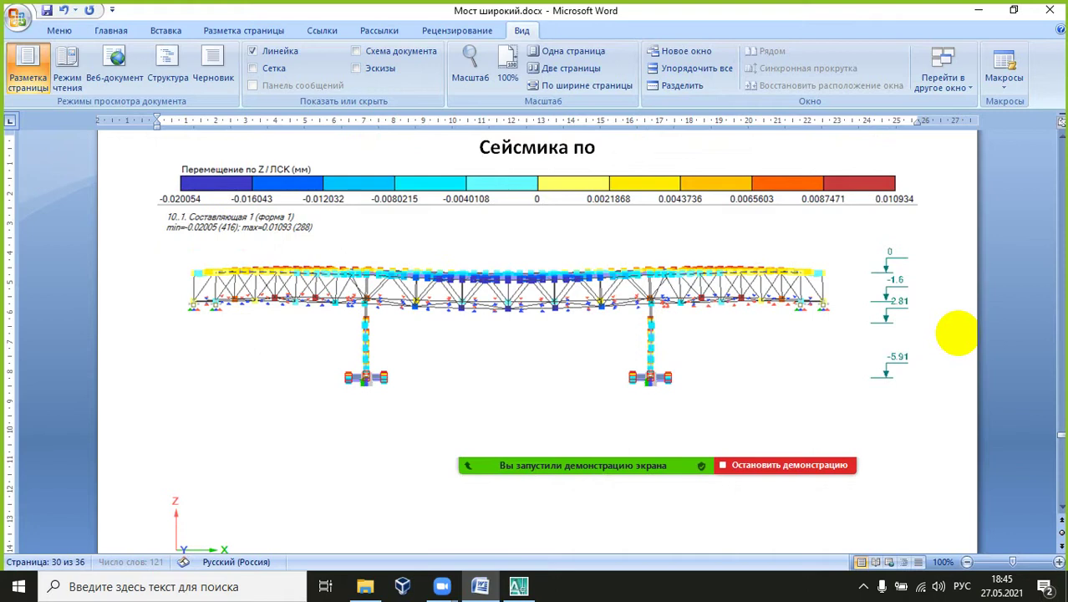
type("Z")
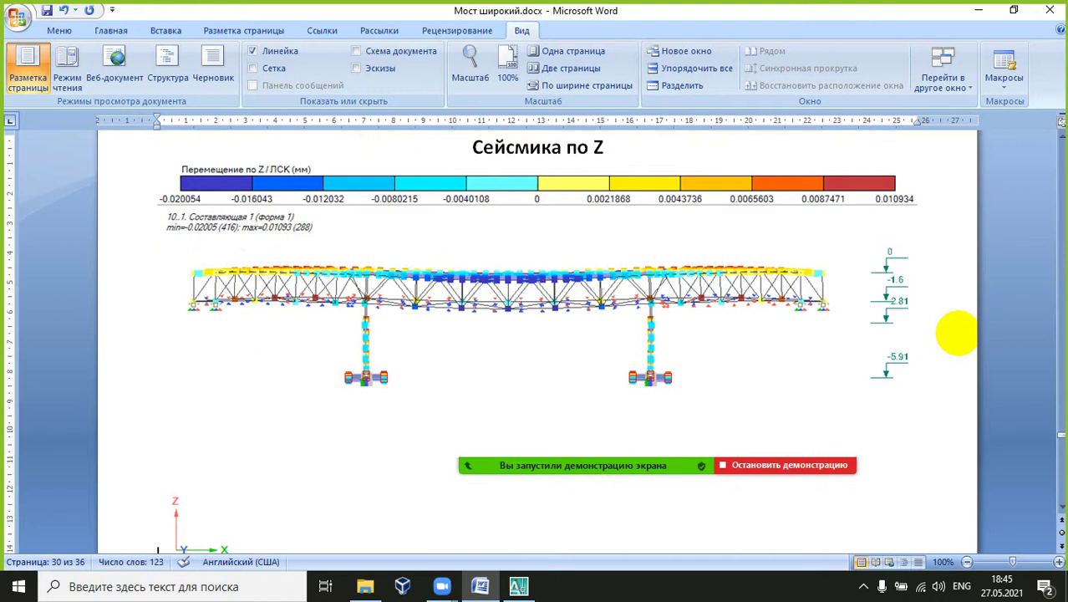
Step: Replace the heading "Расчет по 1 П.С." with "Результаты расчета по первому предельному состоянию"
scroll(957, 333, "down", 15)
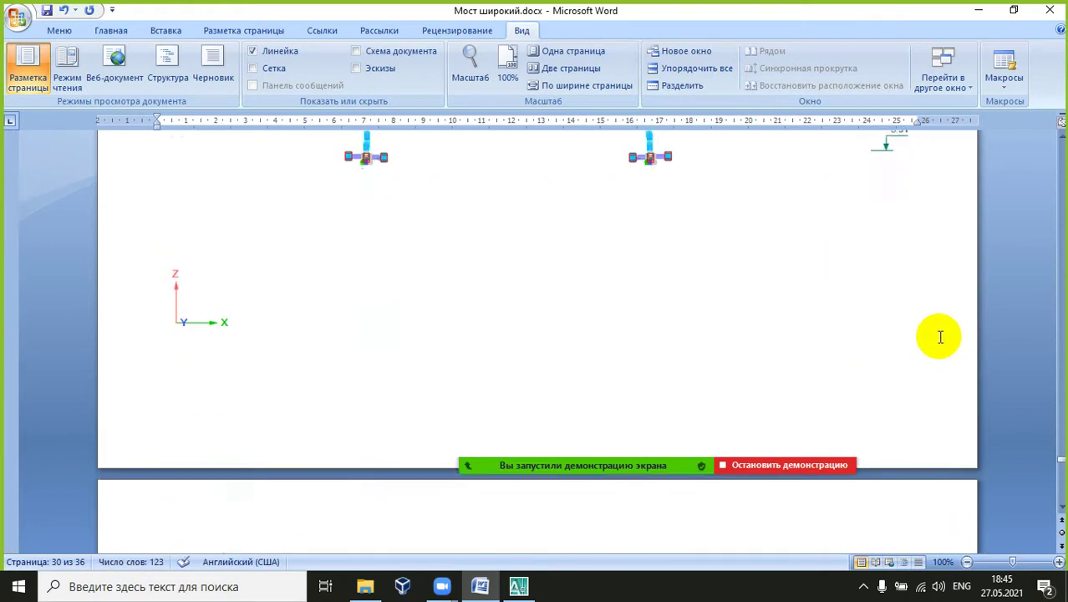
scroll(936, 334, "down", 5)
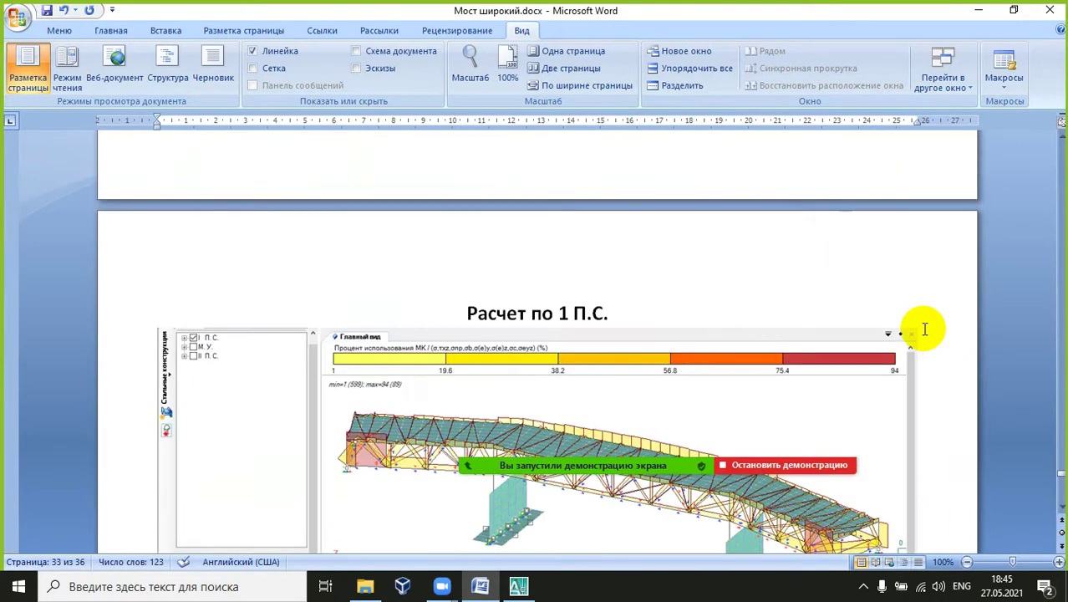
scroll(926, 328, "down", 2)
scroll(919, 328, "up", 2)
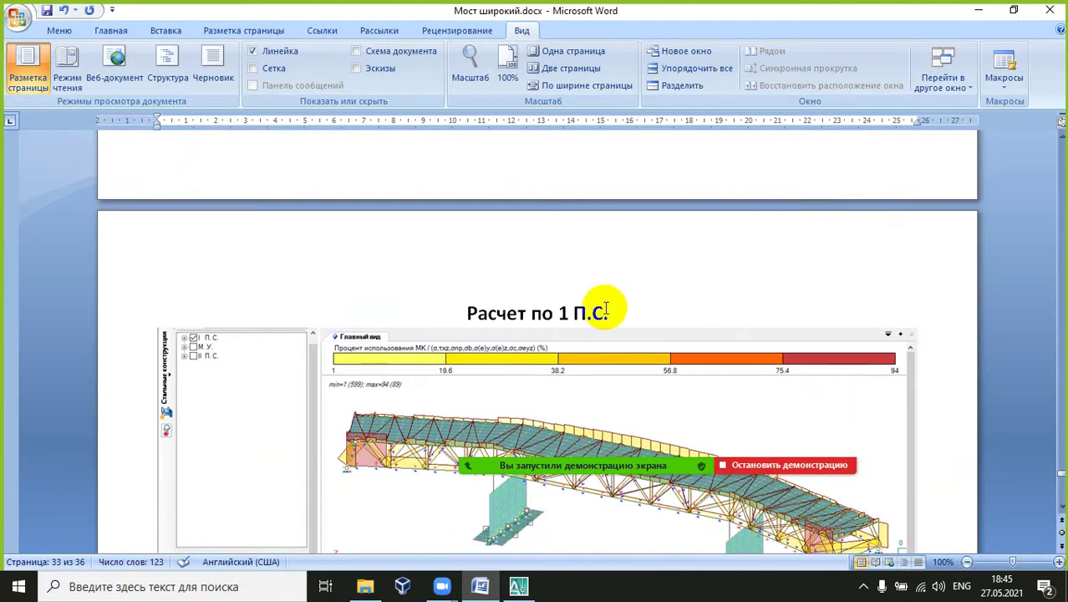
left_click_drag(562, 313, 488, 318)
key("BackSpace")
key("BackSpace")
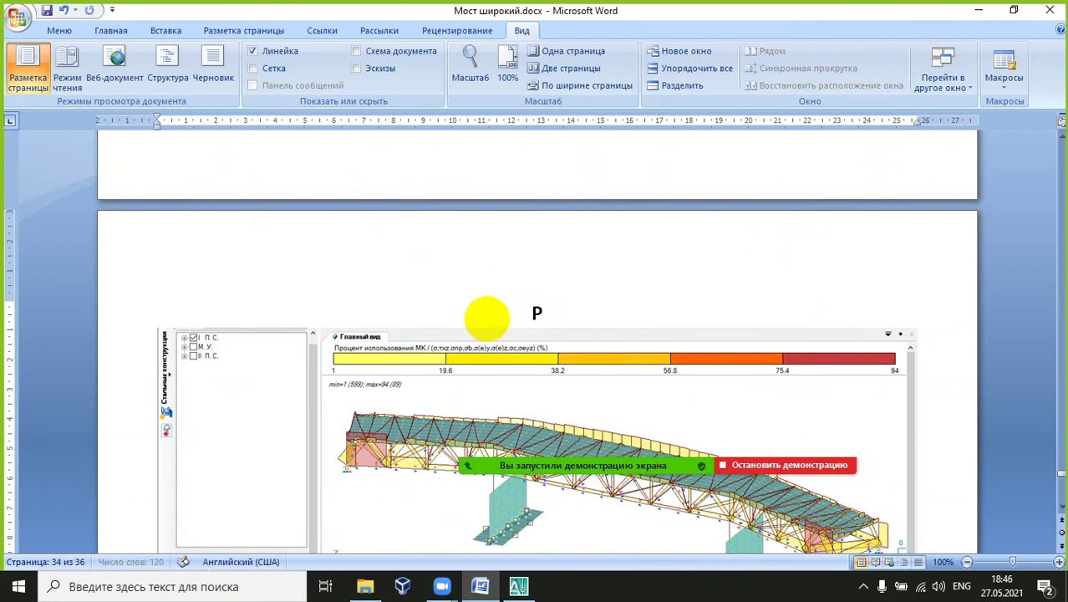
key("alt+shift")
type("tpe")
key("BackSpace")
key("BackSpace")
key("BackSpace")
key("alt+shift")
type("езуль")
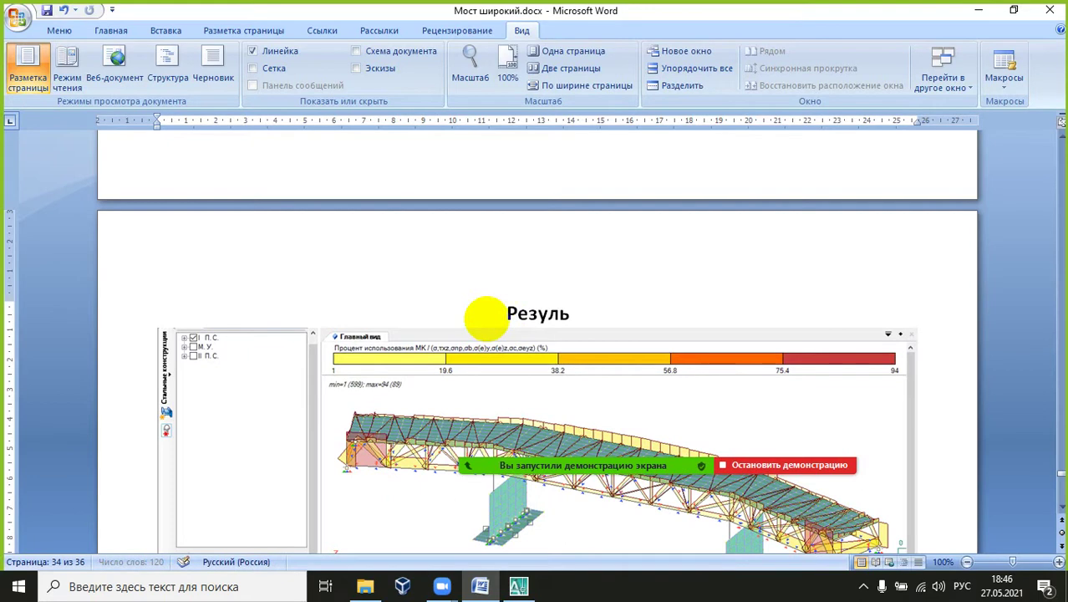
type("таты расче")
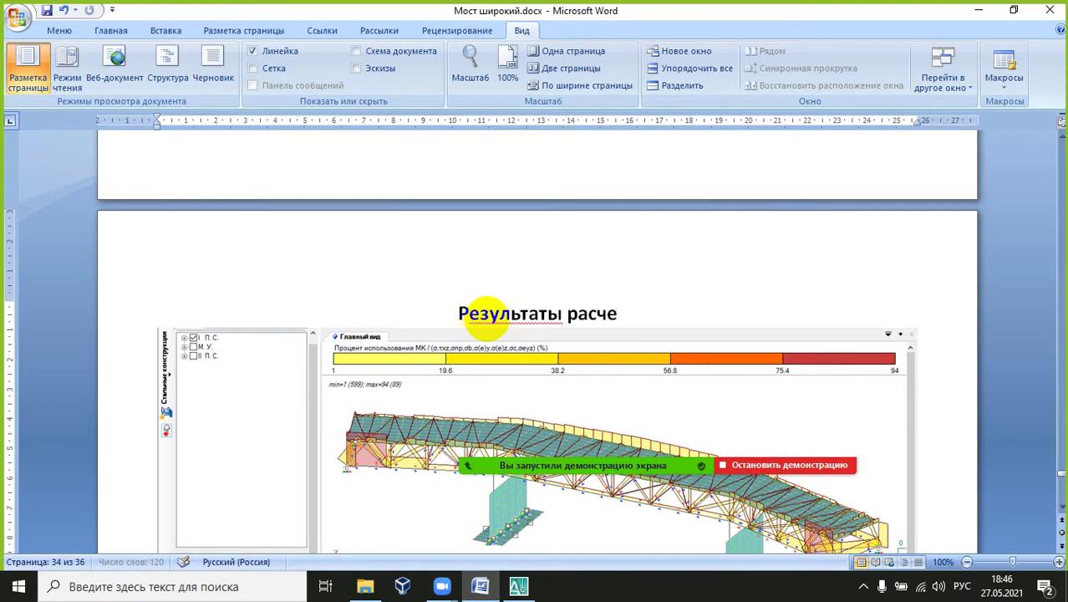
type("та по первому")
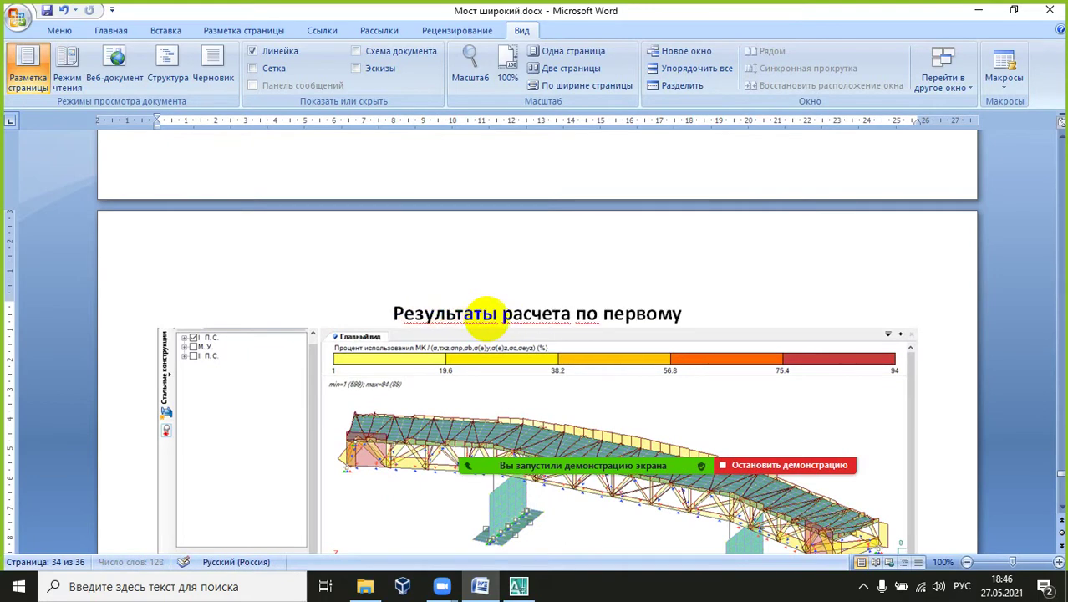
type(" предельному состоянию")
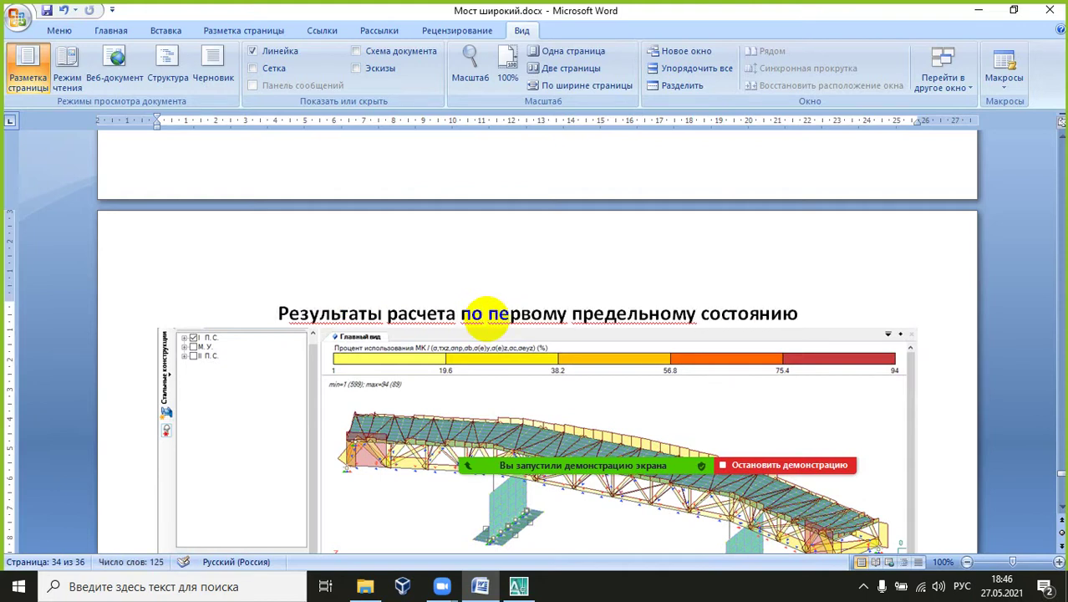
Step: Replace the heading "Расчет по 2 П.С." with "Результаты расчета по второму предельному состоянию"
scroll(475, 313, "down", 10)
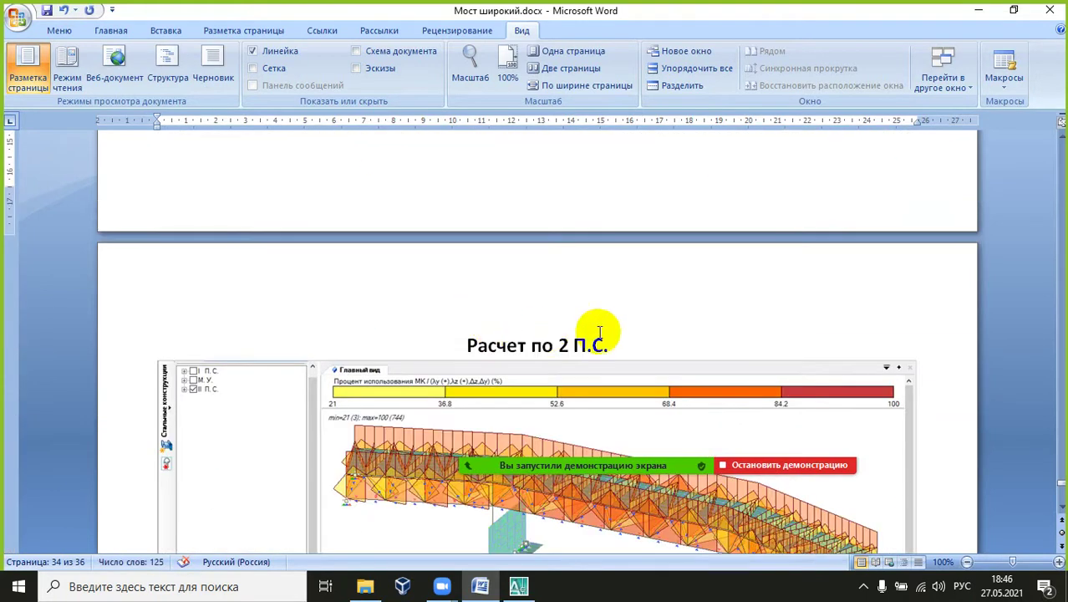
left_click_drag(608, 346, 477, 344)
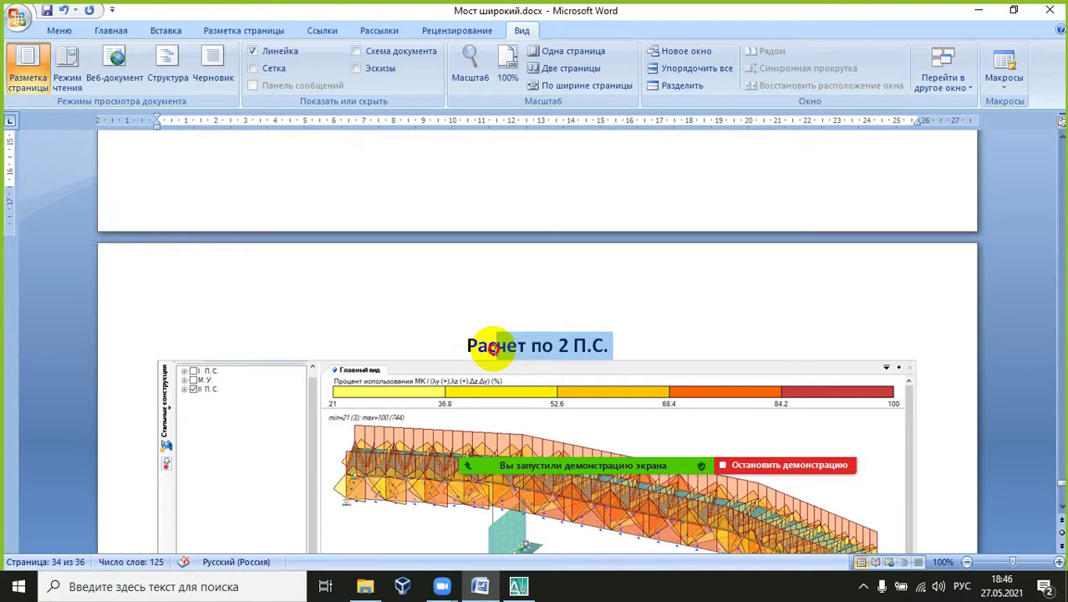
scroll(496, 351, "down", 3)
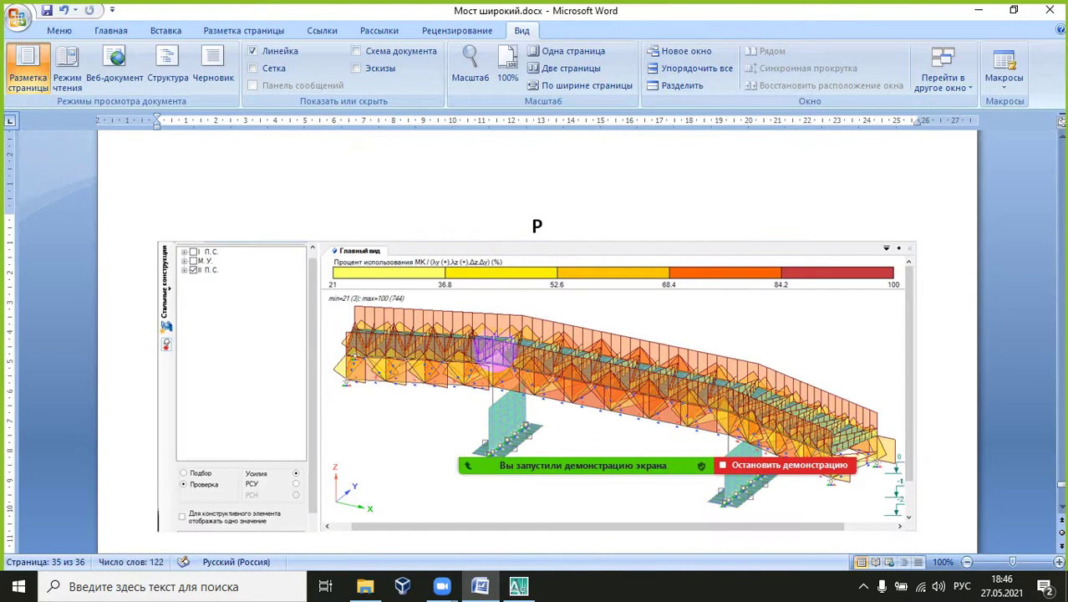
type("ы")
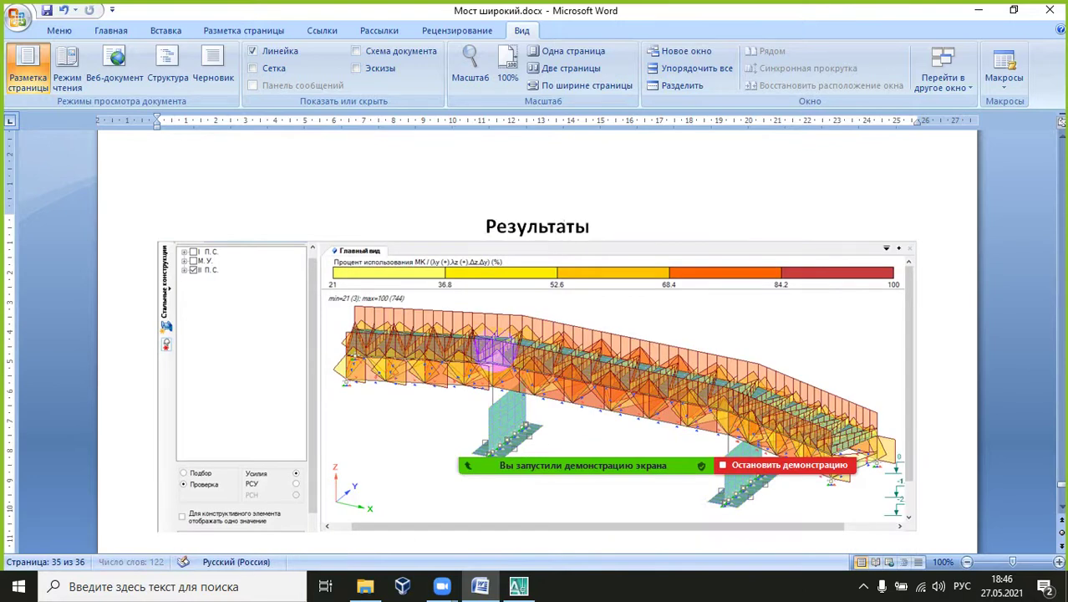
type(" расчета по второму пре")
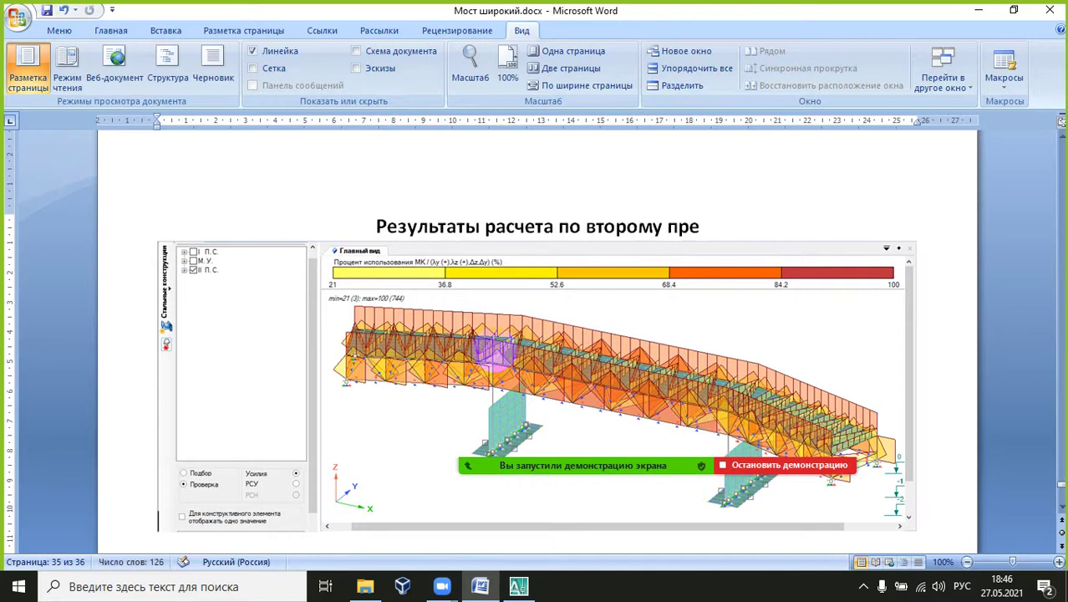
type("дельному сос")
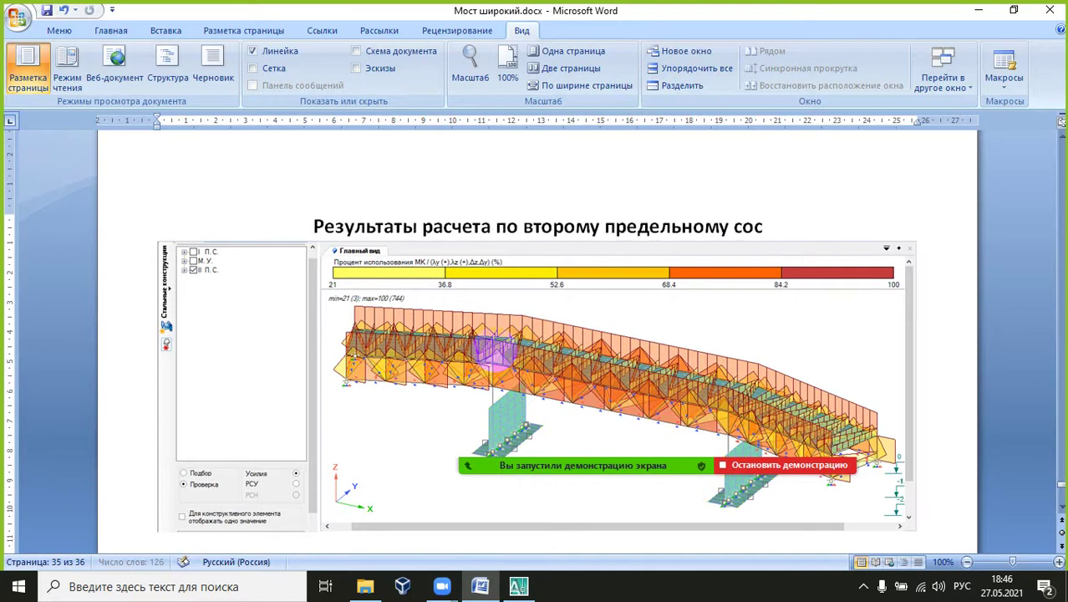
type("тоянию")
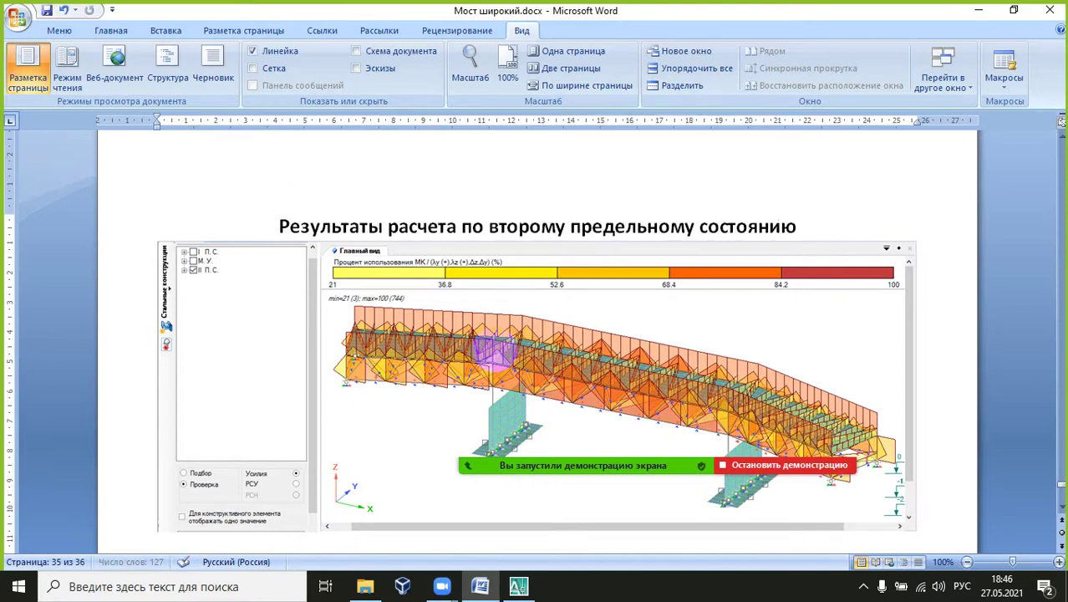
Step: Replace the heading "Расчет по М.У." with "Результаты расчета по местной устойчивости"
scroll(493, 353, "down", 10)
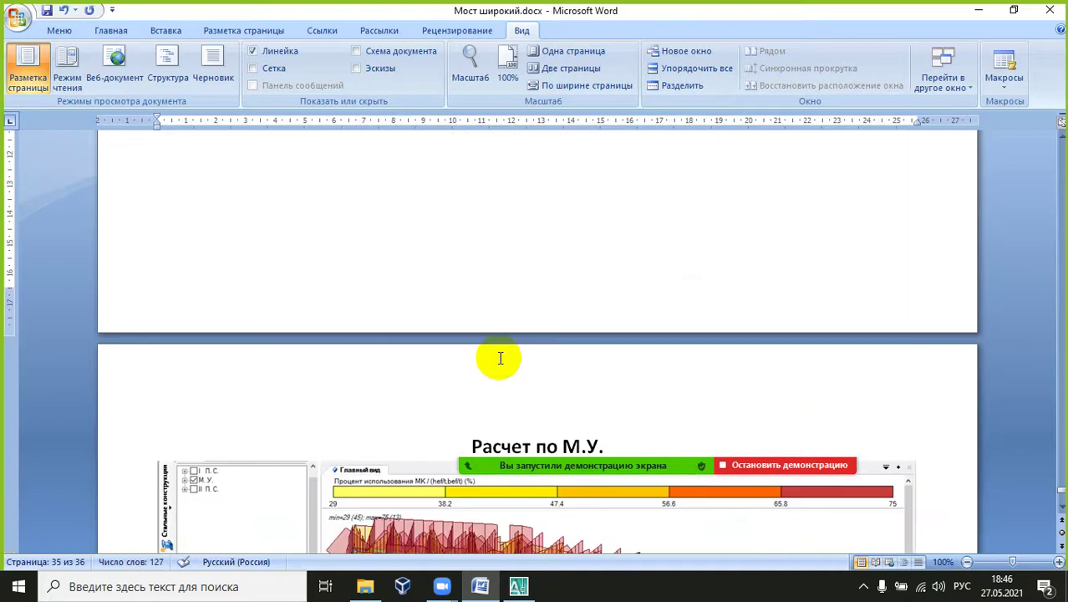
scroll(500, 357, "down", 3)
triple_click(520, 328)
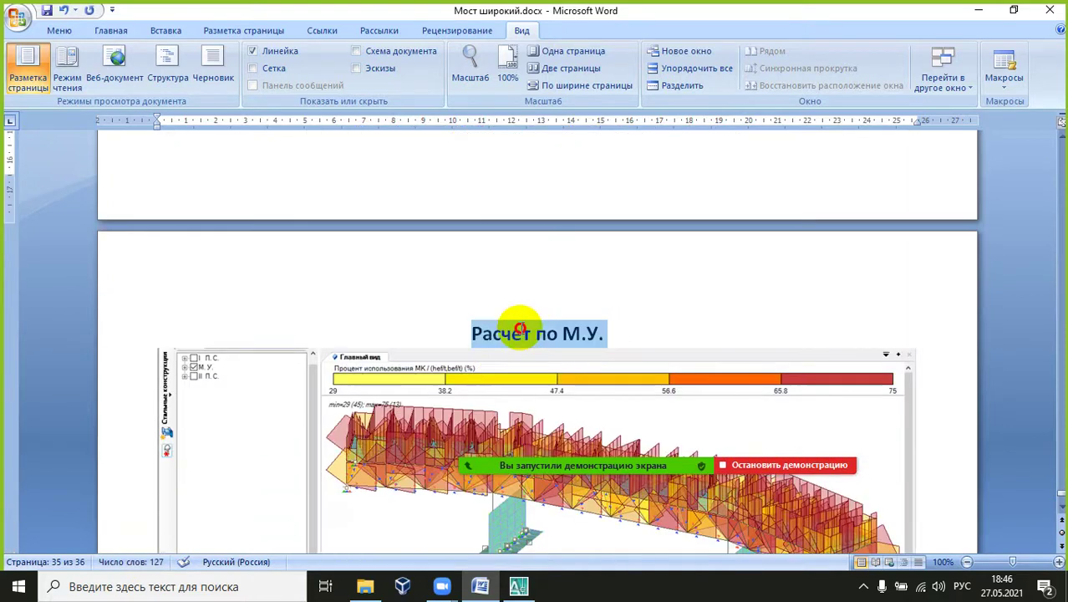
type("Рез")
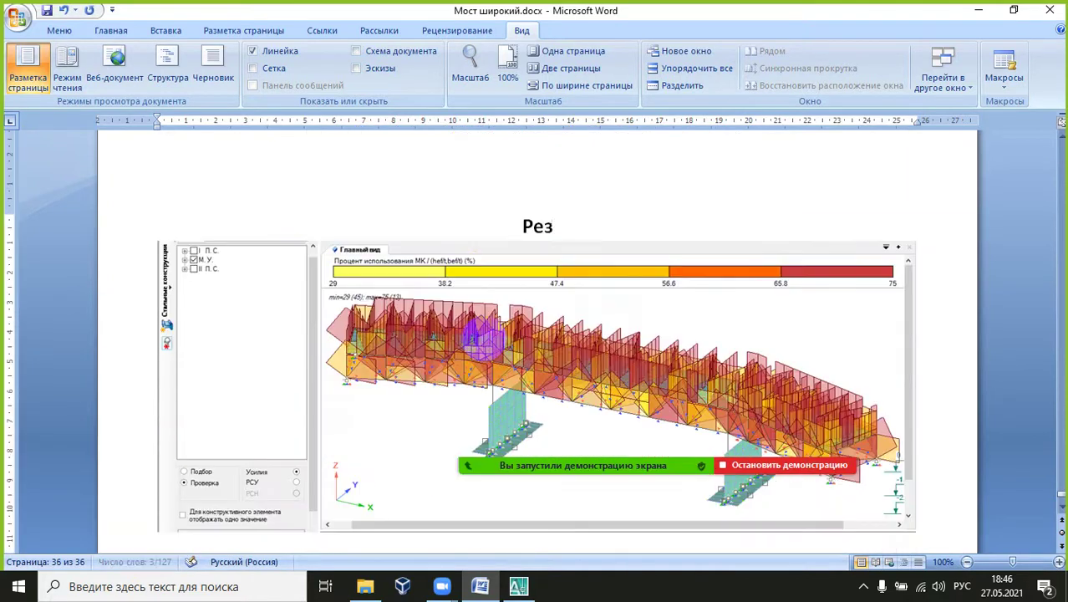
type("ультат")
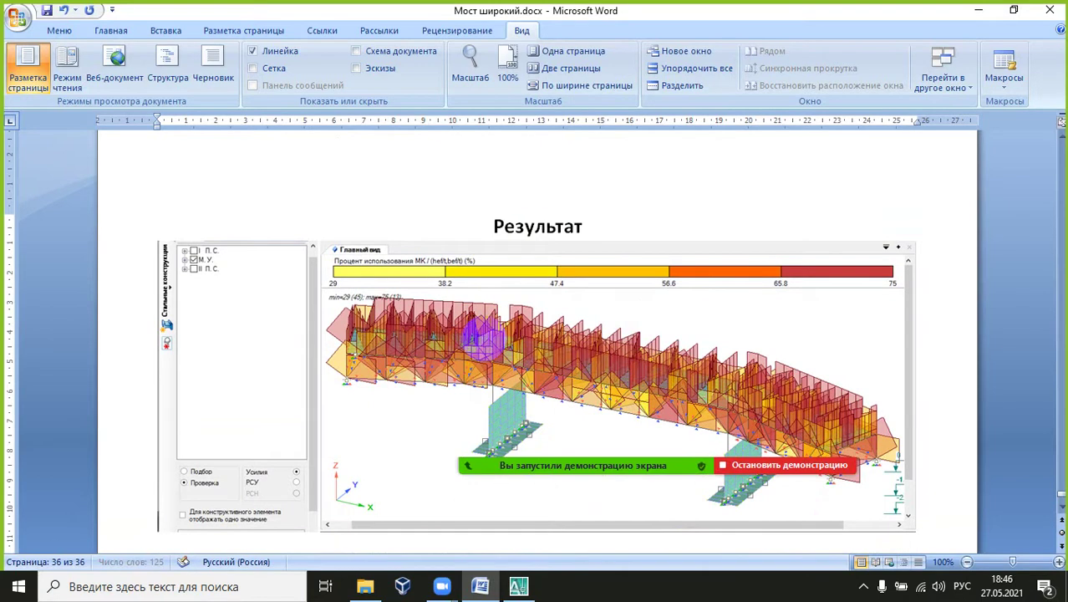
type("ы расчета п")
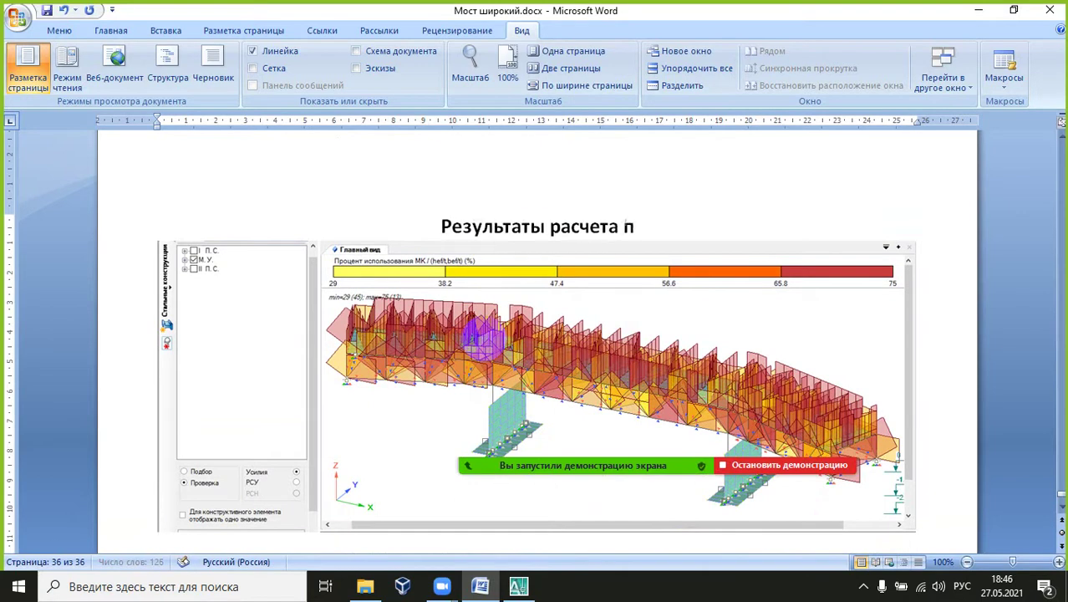
type("о местной")
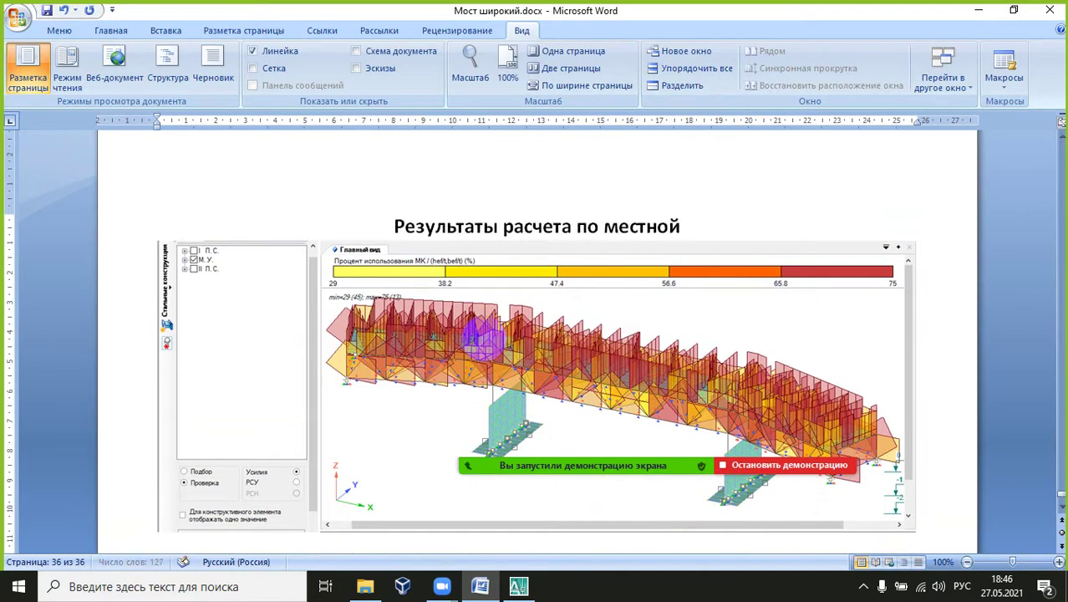
type(" устойчивости")
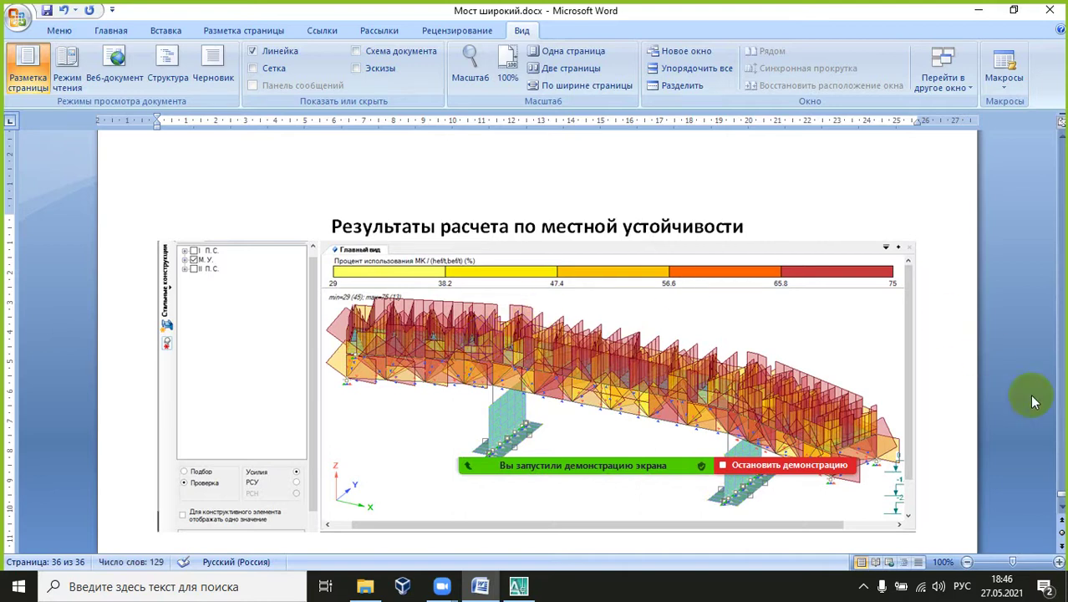
Step: Condense the opening summary into two lines, joining the coefficient and beam replacement sentences, and the truss height and width sentences
left_click_drag(1063, 496, 1061, 142)
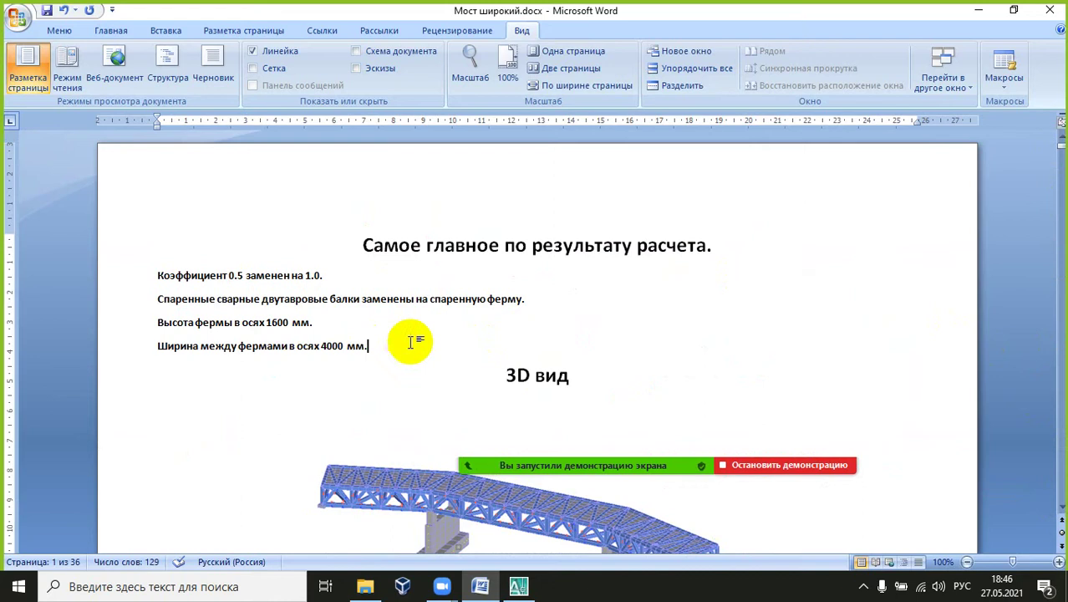
left_click(413, 276)
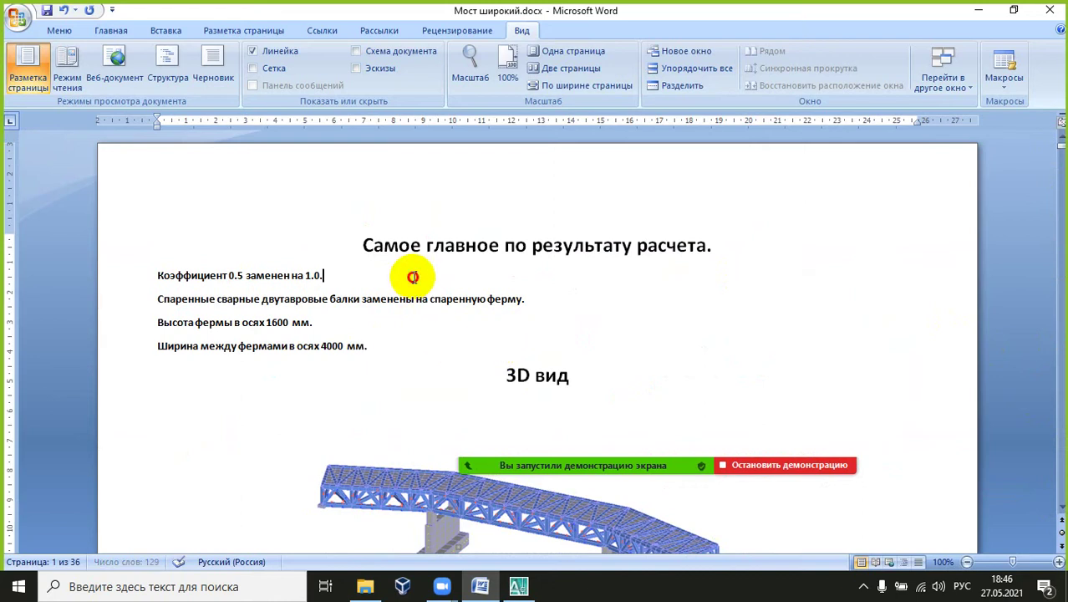
key("Delete")
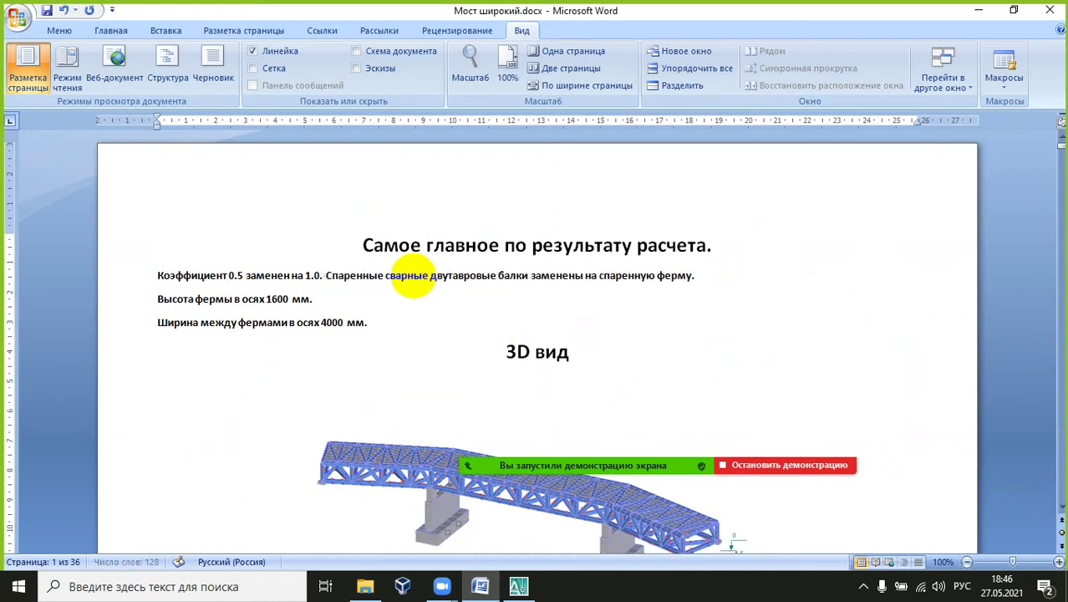
left_click(715, 275)
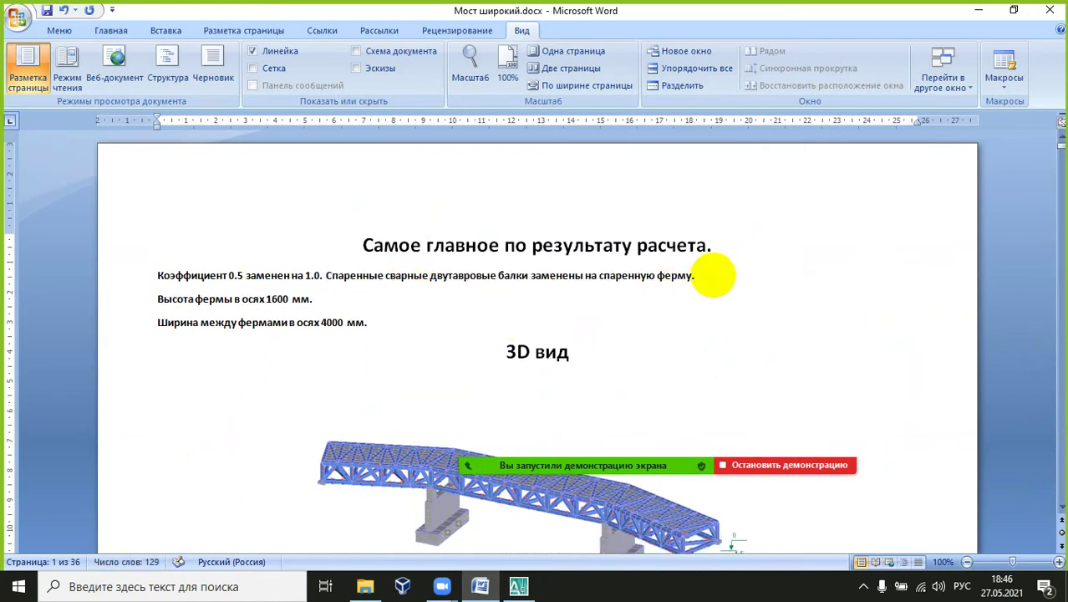
key("Delete")
double_click(715, 276)
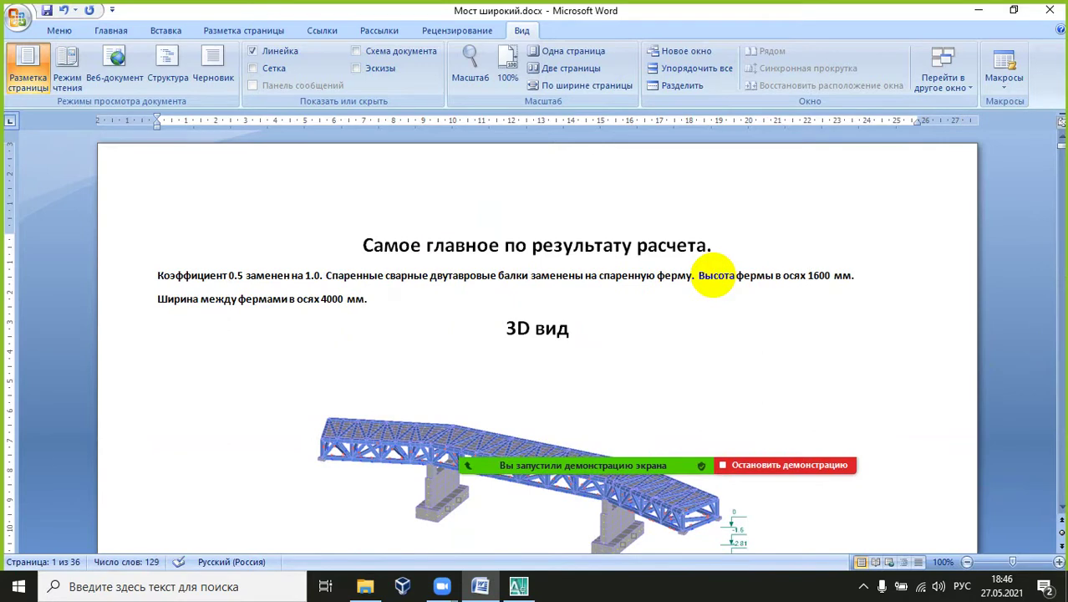
key("Return")
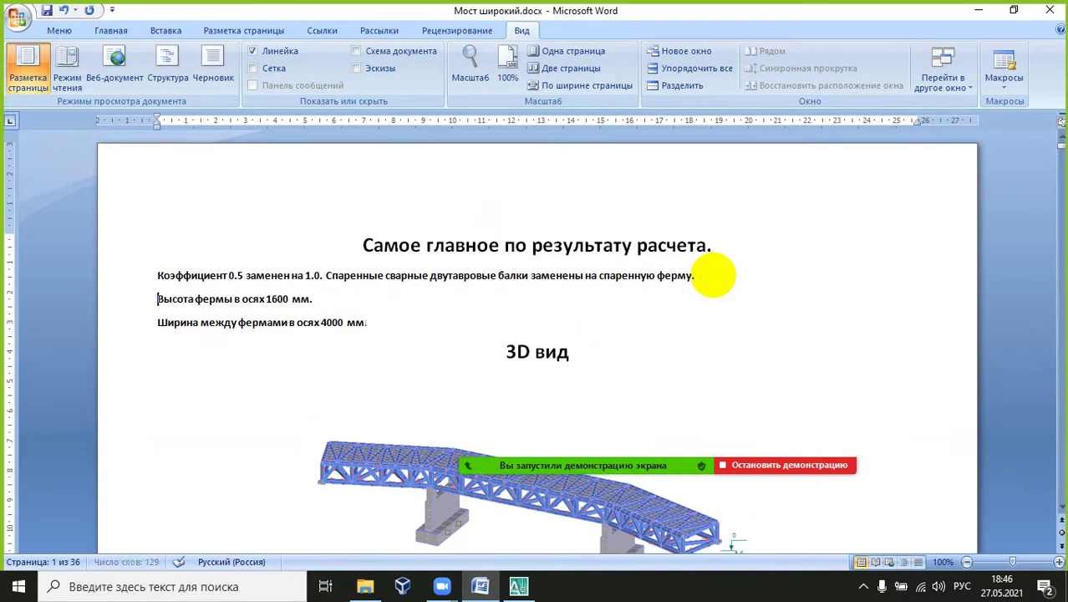
key("Delete")
Step: Add a third line to the opening summary reading "Расчет произведен на Лира 10."
left_click(549, 296)
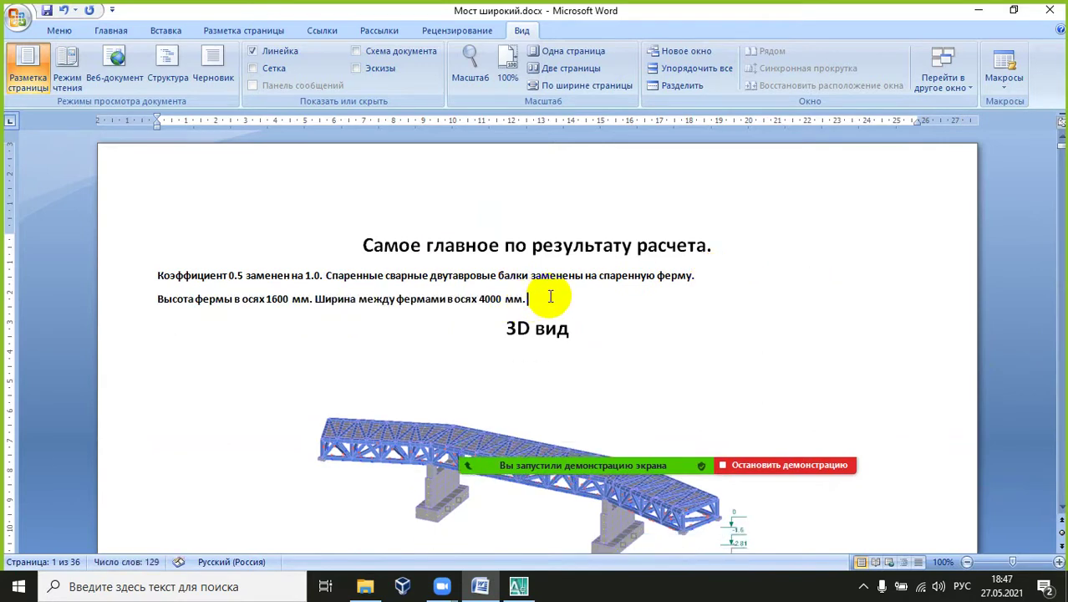
key("Return")
key("alt+shift")
type("G")
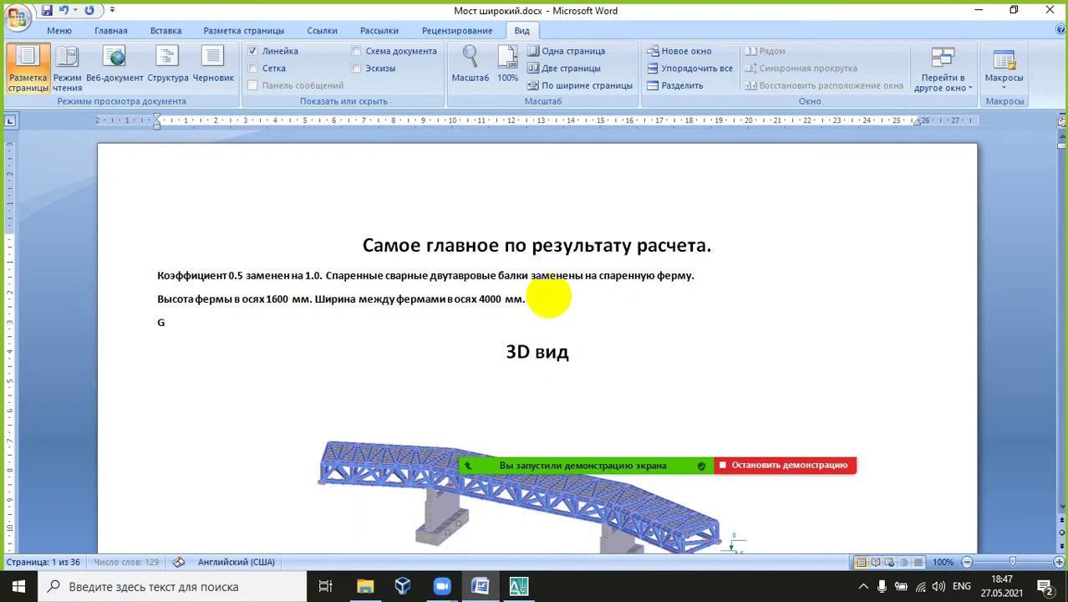
type("hjuhfv")
key("BackSpace")
key("BackSpace")
key("BackSpace")
key("BackSpace")
key("BackSpace")
key("alt+shift")
type("р")
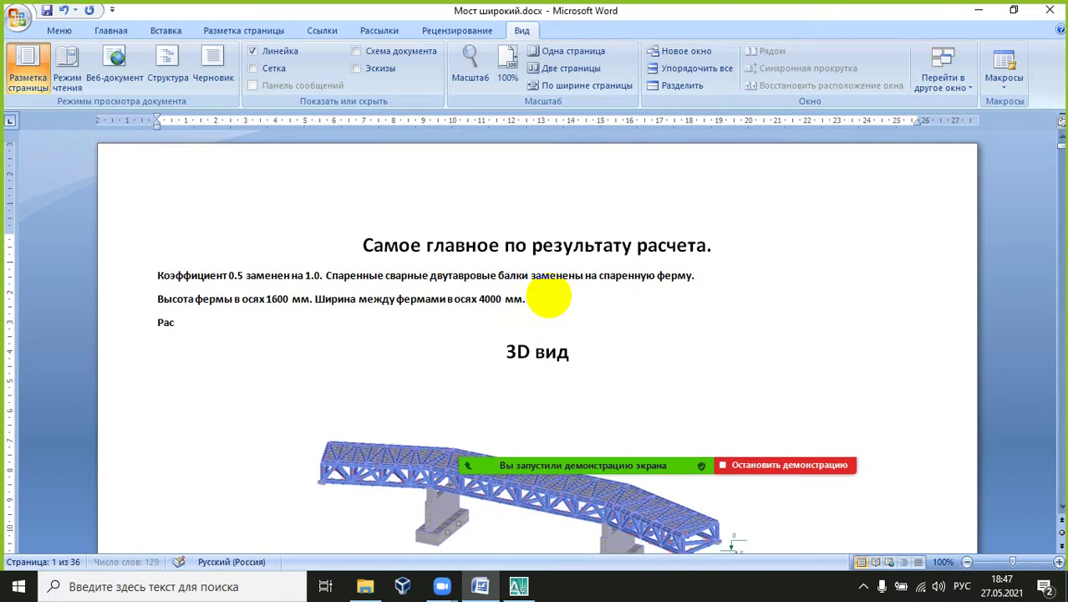
type("асчет произведен на")
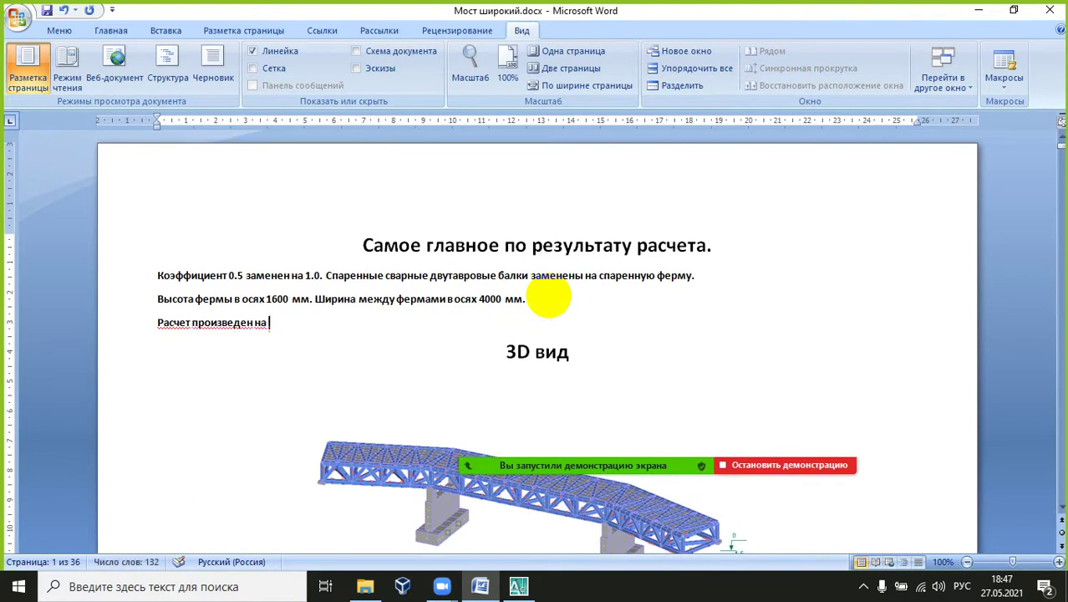
key("alt+shift")
type("K")
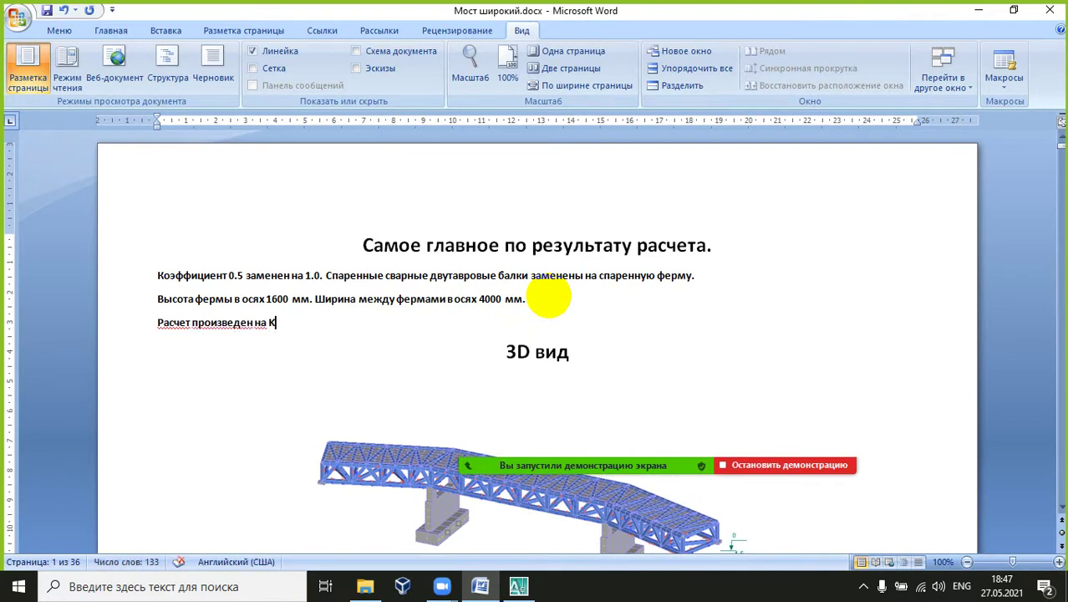
key("BackSpace")
key("alt+shift")
type("Лира 10")
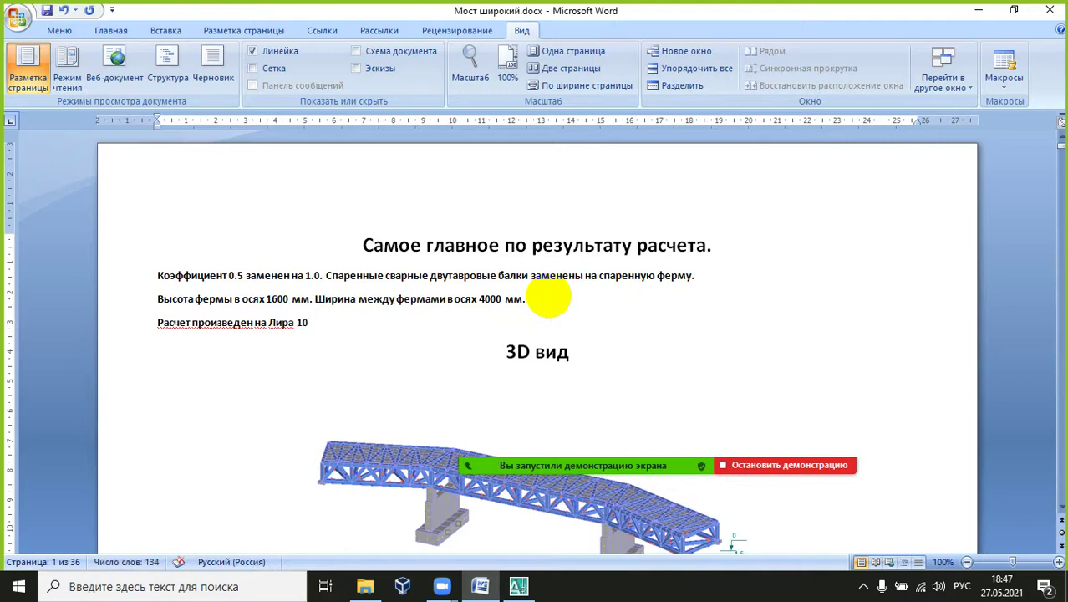
type(".")
Step: Continue the third summary line with "Файл расчета (с расширением *.fep)"
key("alt+shift")
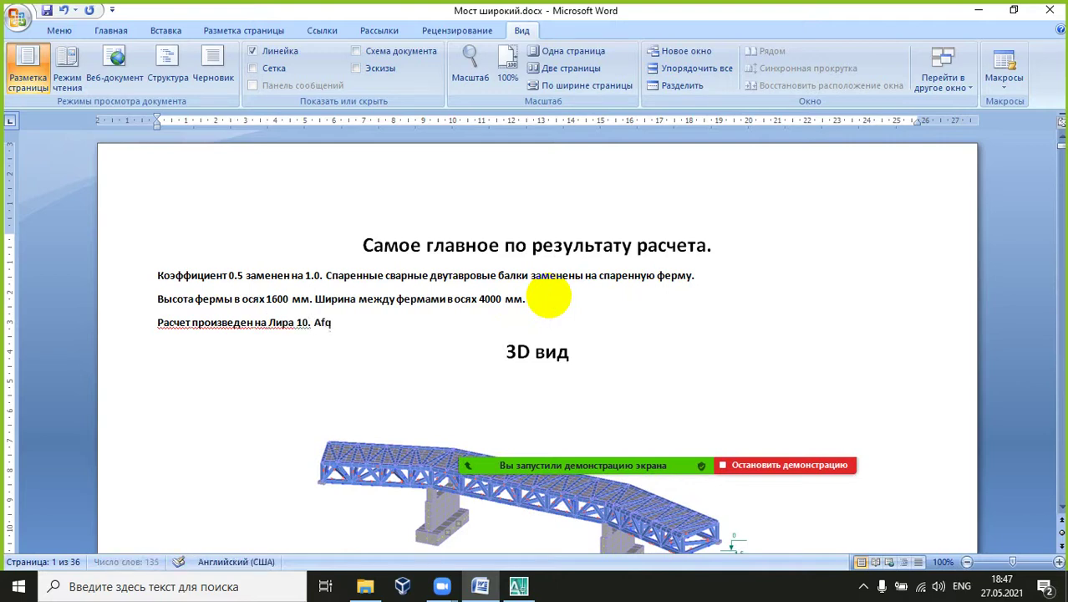
key("BackSpace")
key("BackSpace")
key("BackSpace")
key("alt+shift")
type("Д")
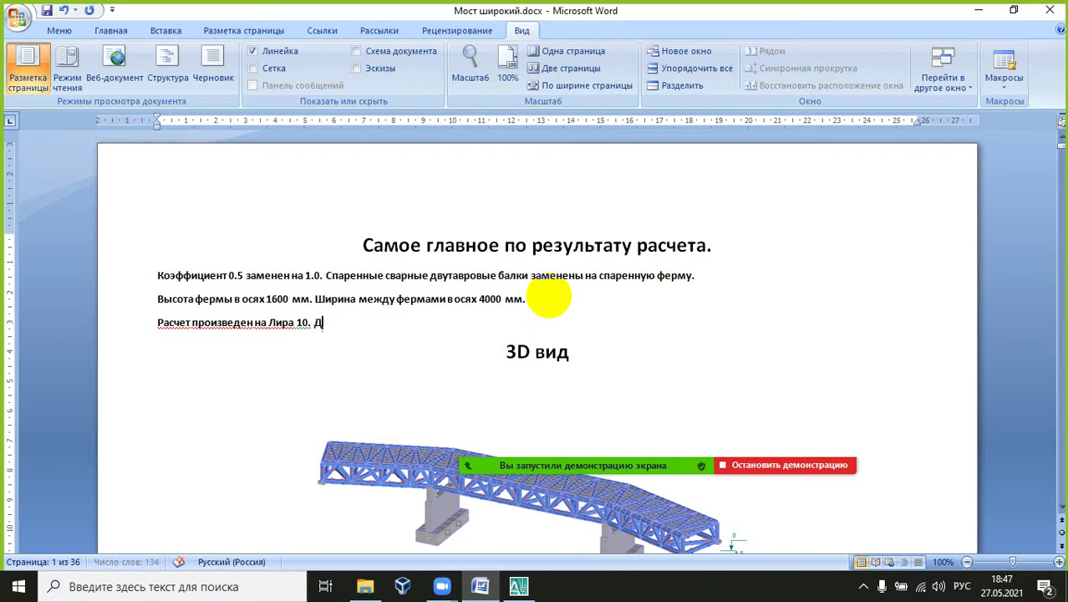
key("BackSpace")
type("Файлы ")
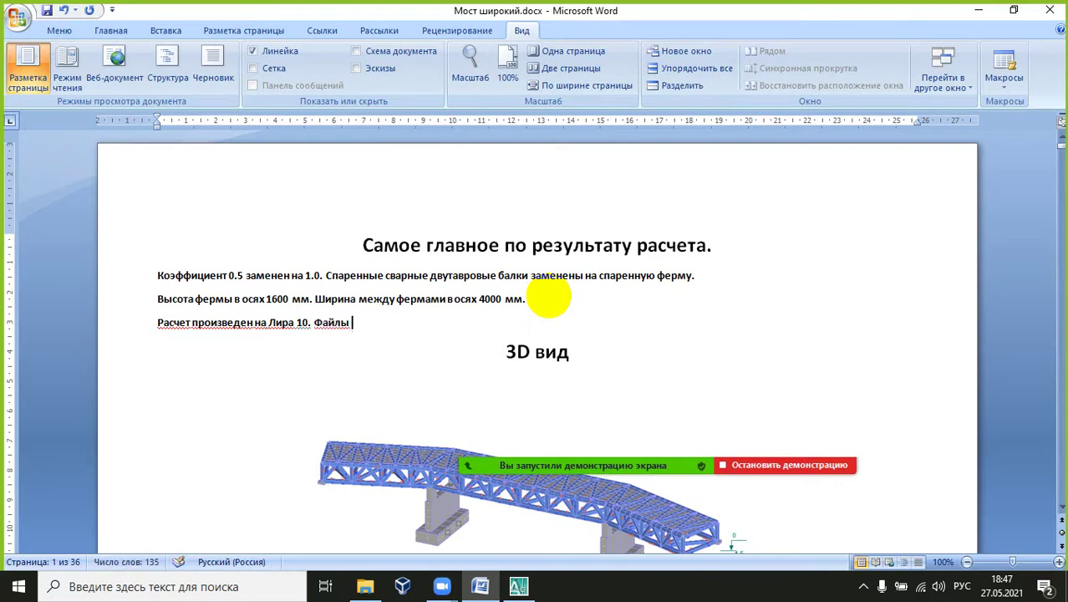
type("расчетов с")
key("BackSpace")
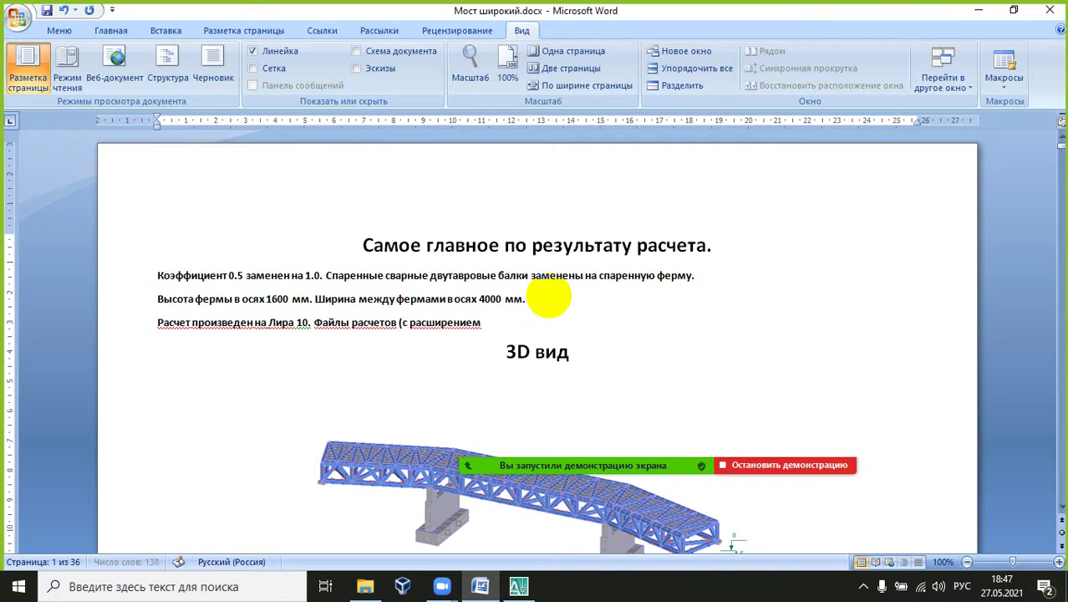
key("alt+shift")
type("*.")
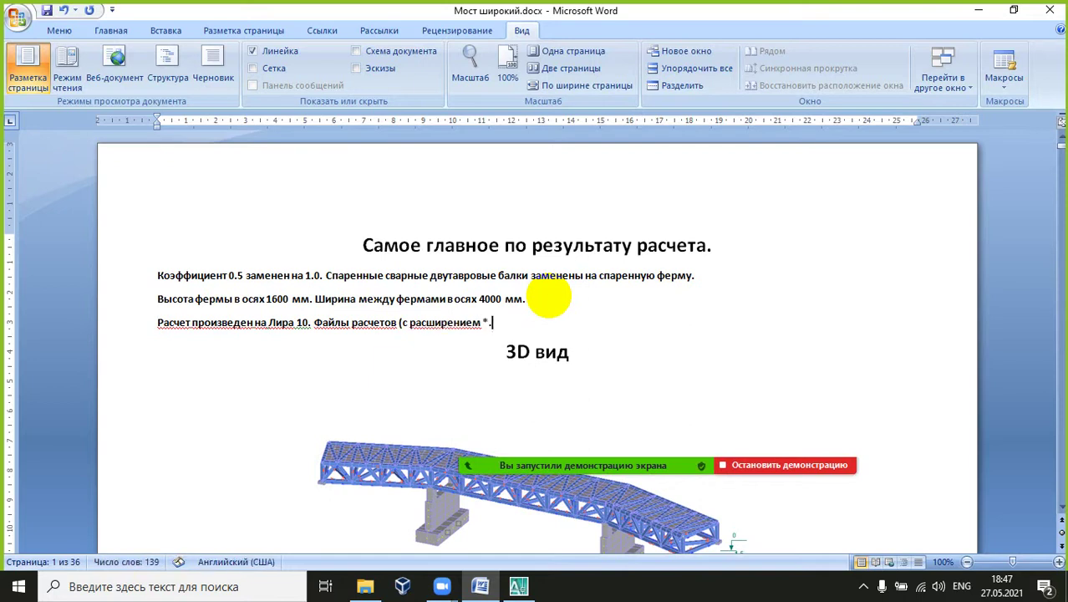
type("fe")
key("BackSpace")
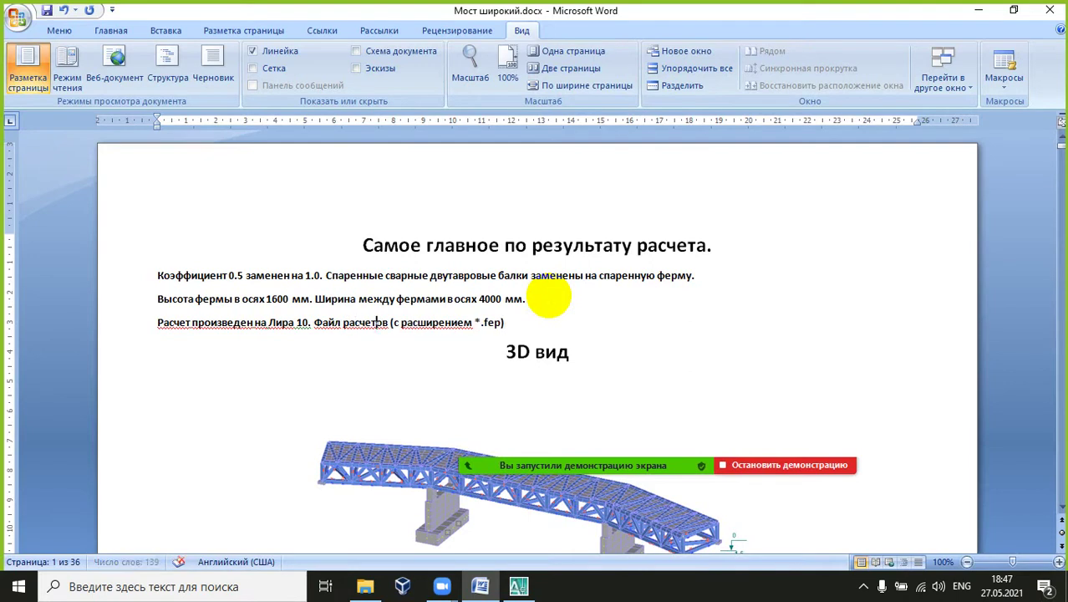
key("BackSpace")
key("BackSpace")
key("alt+shift")
type("а")
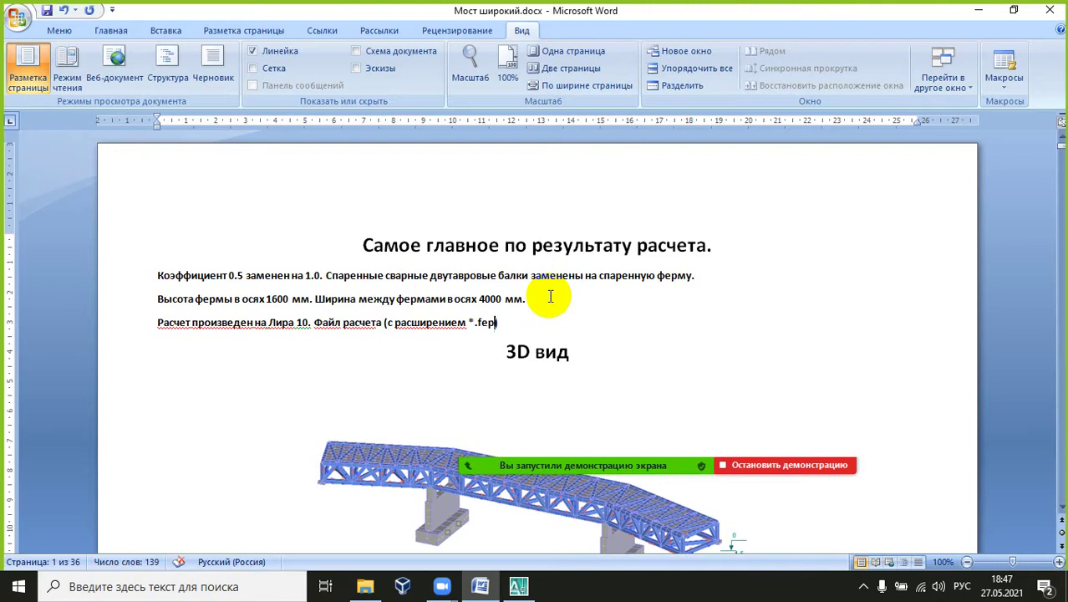
Step: Finish the calculation file sentence with "приложен." and save the document
key("alt+shift")
type("ghbkj;ty")
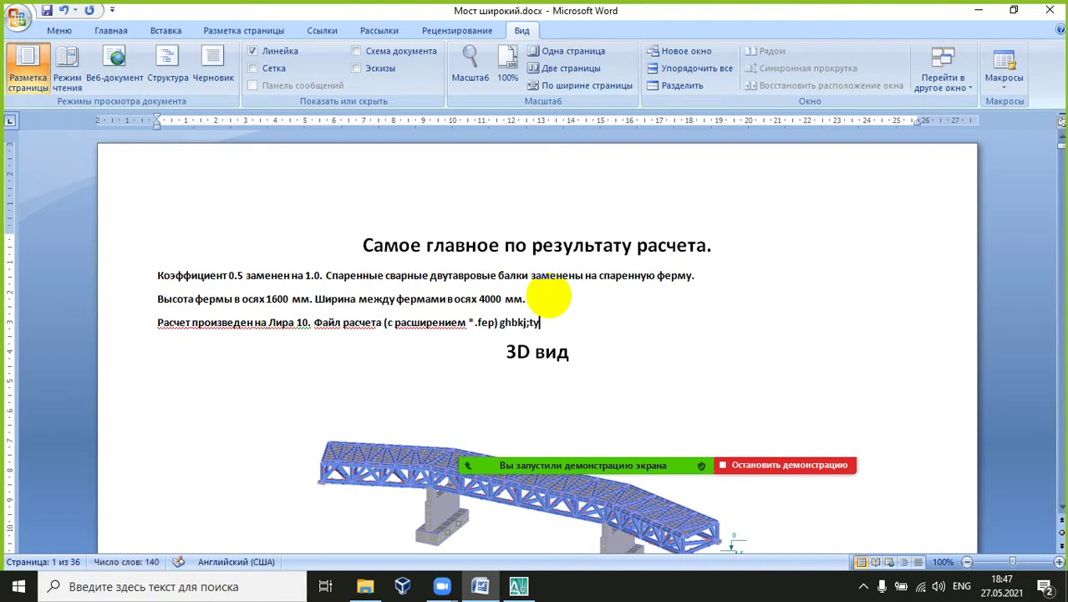
key("BackSpace")
key("alt+shift")
type("приложен.")
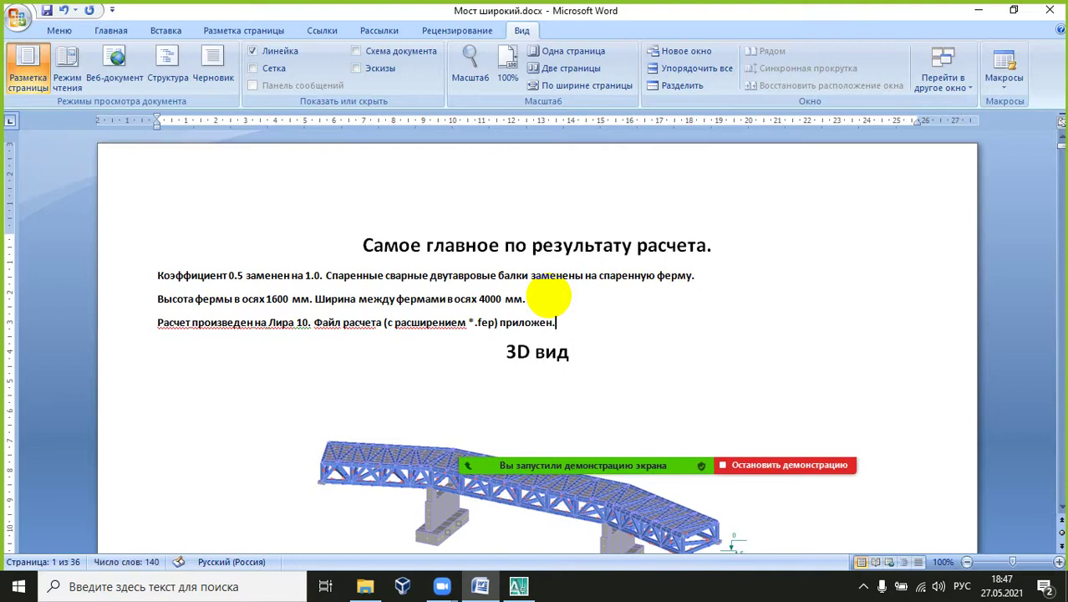
key("ctrl+s")
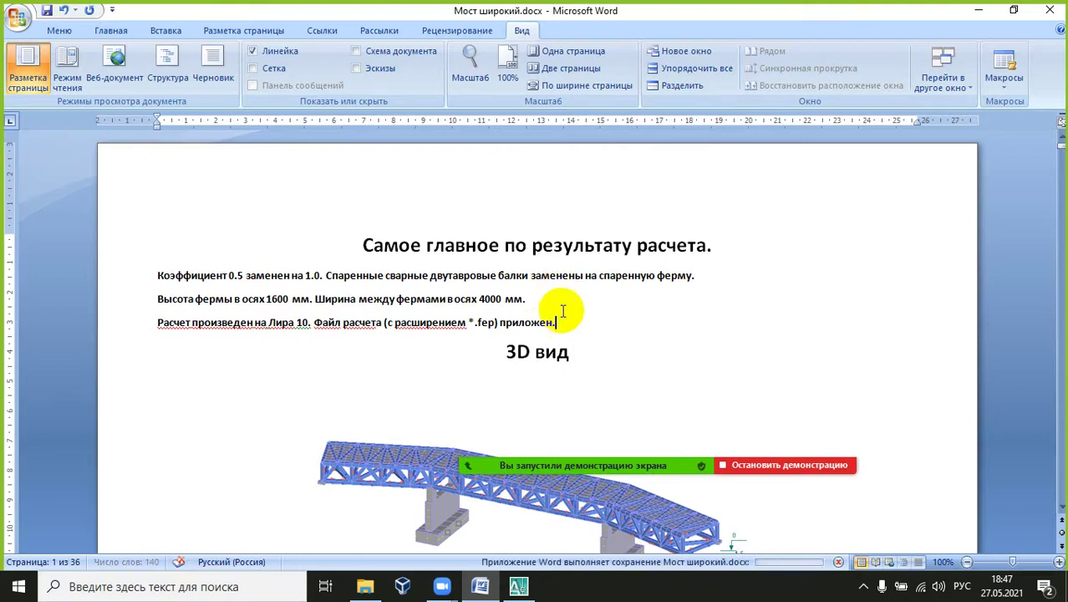
Step: Review the report's seismic diagrams and calculation results through to the second limit state section
scroll(1030, 179, "down", 10)
left_click_drag(1061, 156, 1051, 428)
scroll(799, 425, "down", 15)
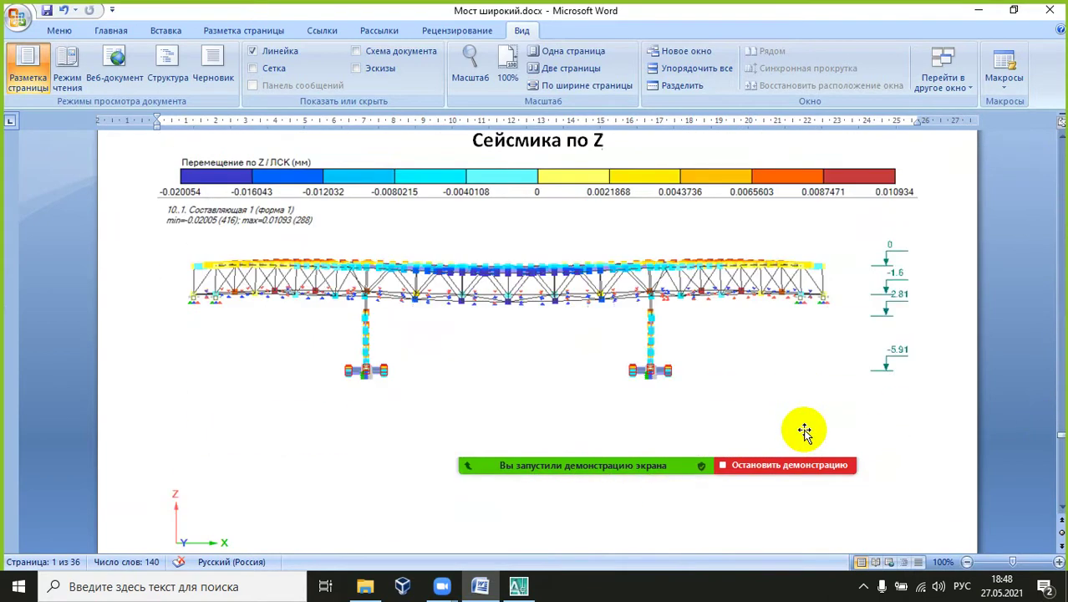
scroll(804, 431, "down", 20)
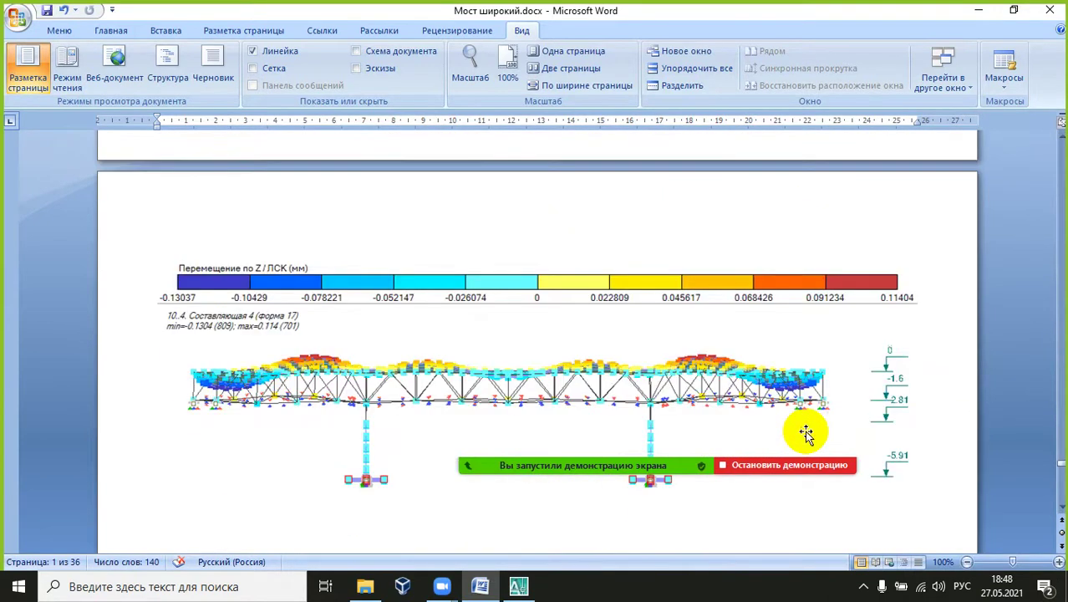
scroll(805, 432, "down", 5)
scroll(805, 432, "down", 12)
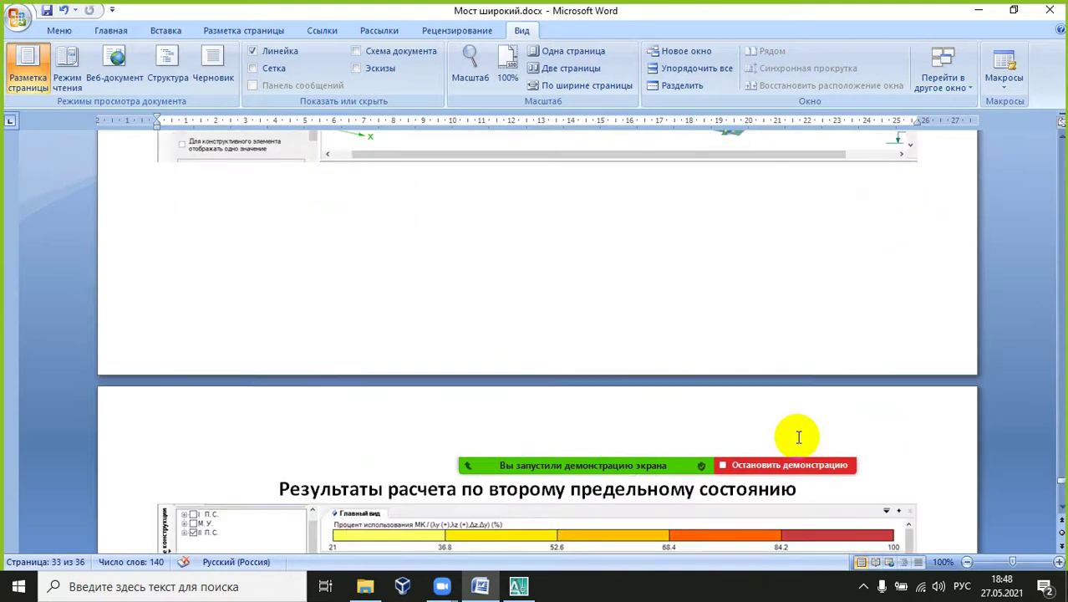
scroll(798, 437, "down", 6)
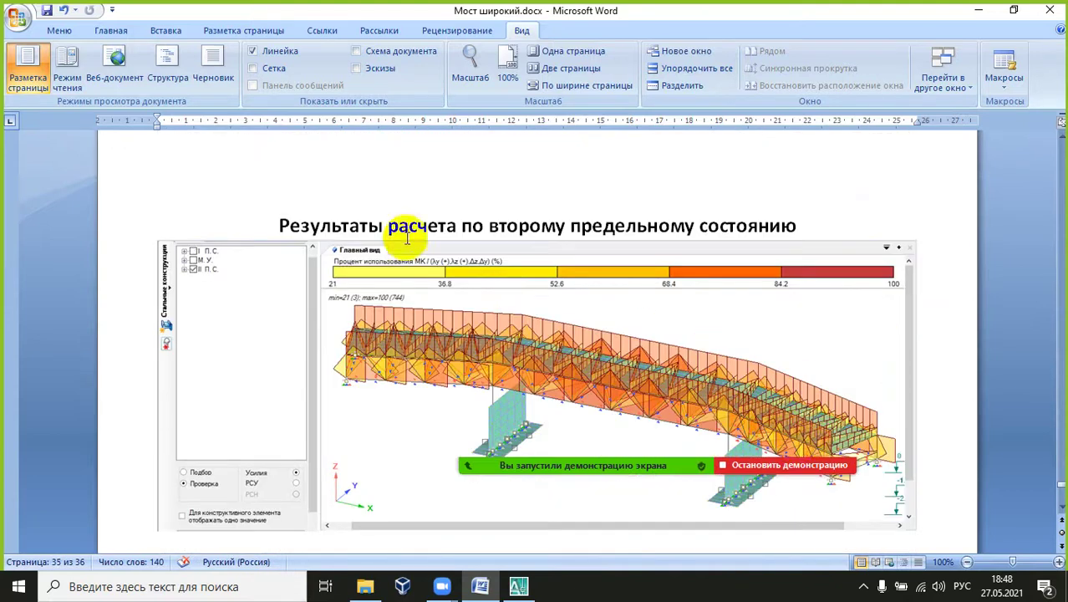
Step: Insert page numbers at the bottom of the pages in the "Простой номер 2" style and check the numbering on the last page
left_click(177, 34)
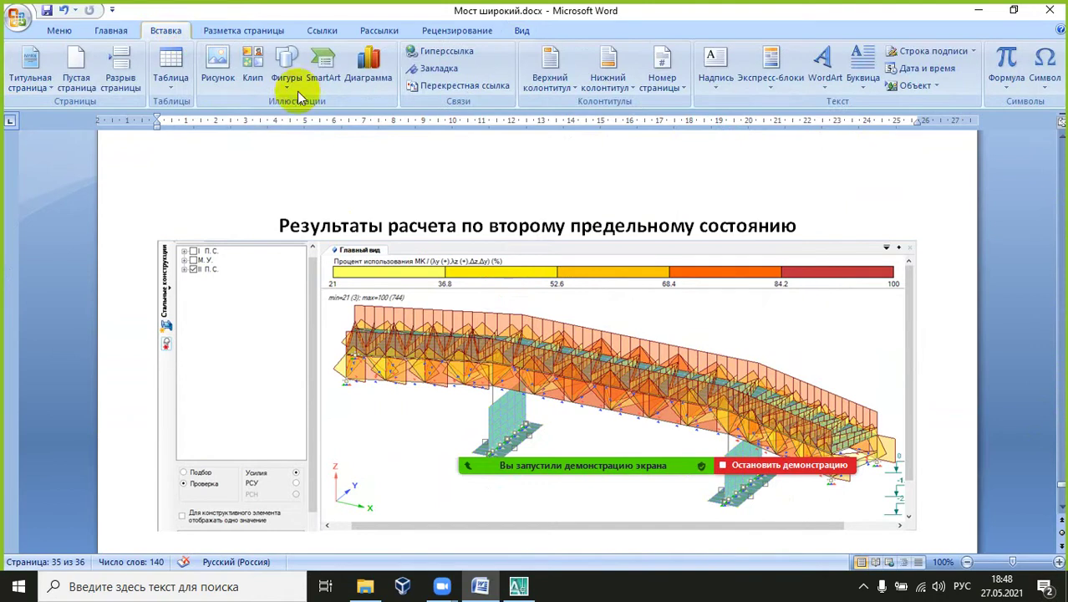
left_click(671, 91)
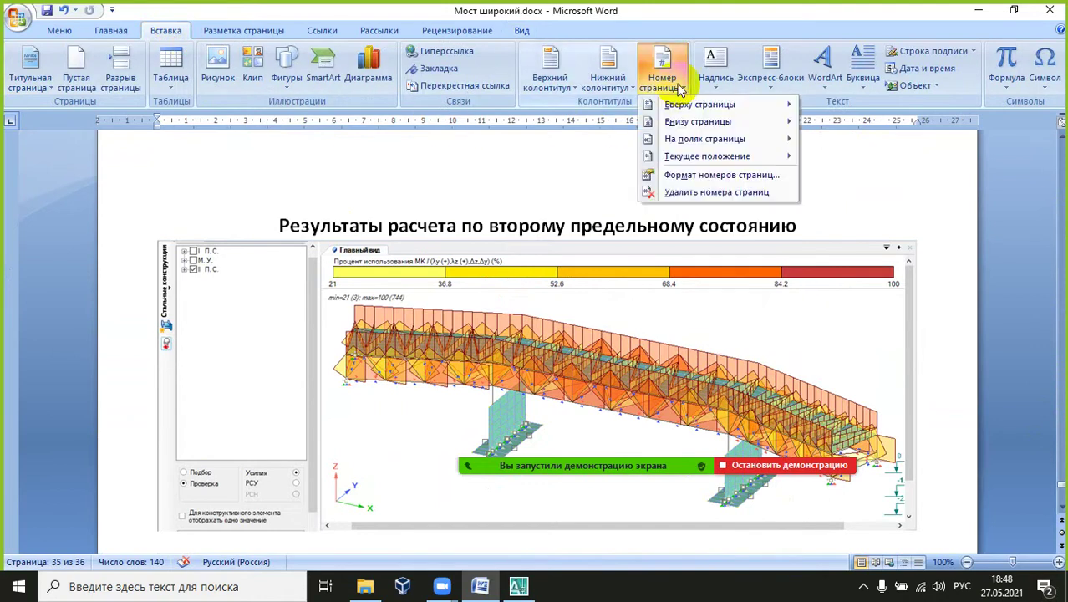
mouse_move(700, 125)
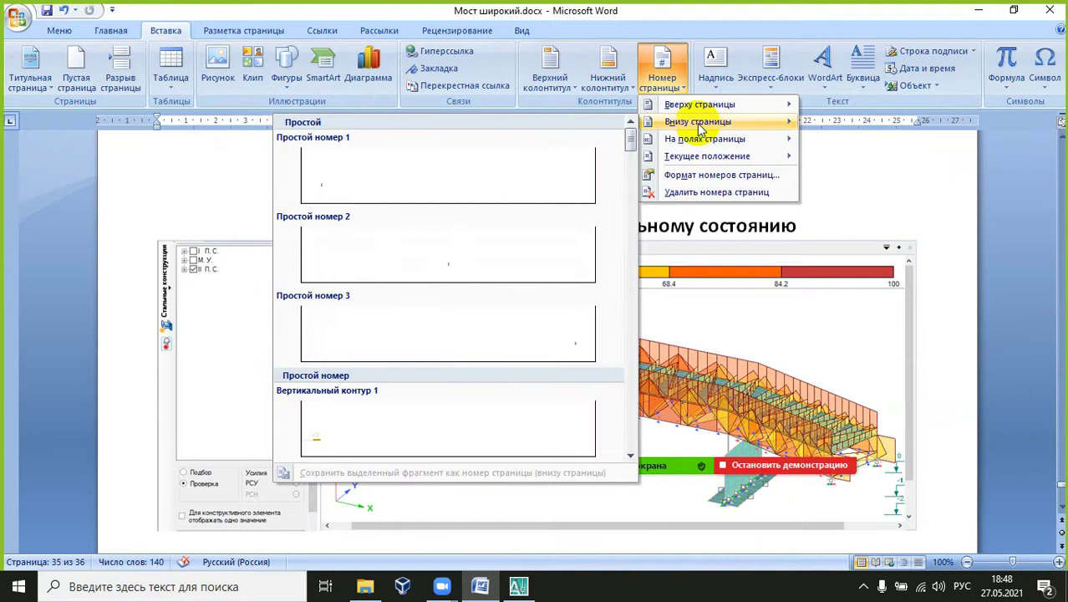
left_click(510, 256)
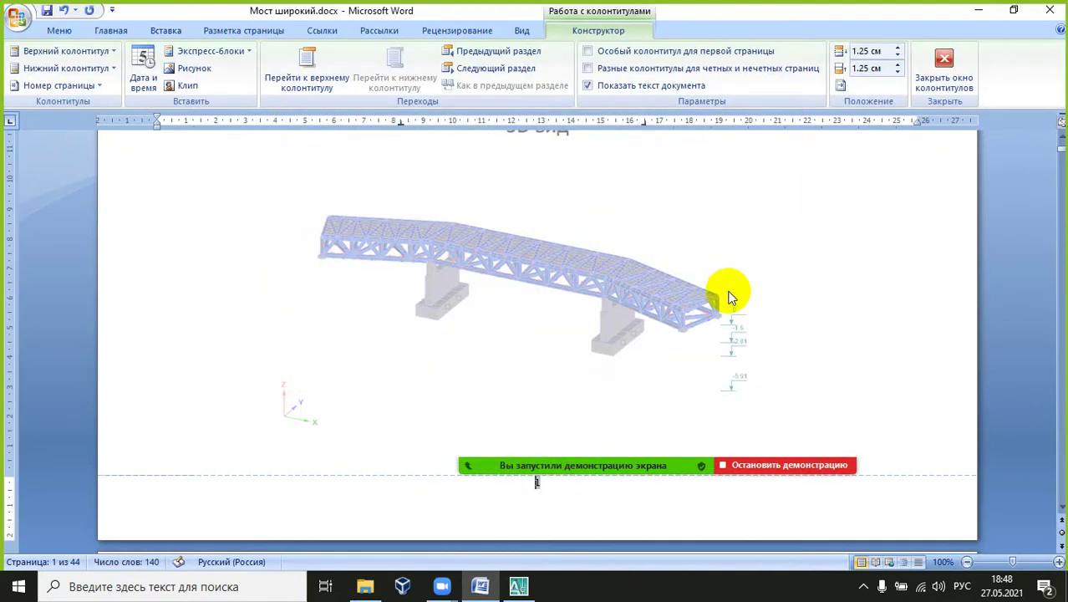
left_click(946, 57)
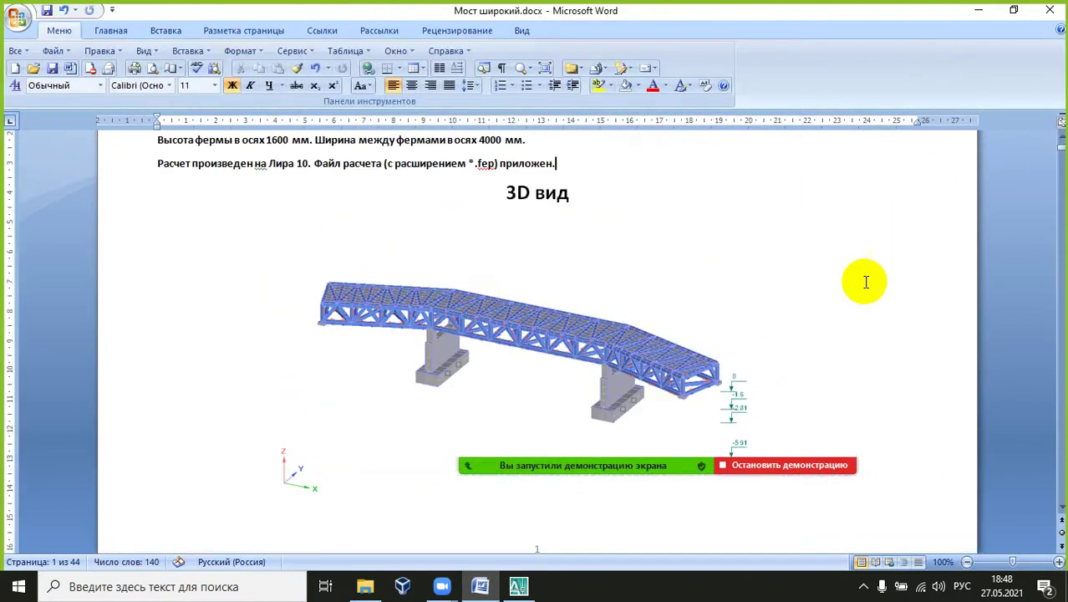
scroll(925, 238, "down", 5)
left_click_drag(1061, 160, 883, 449)
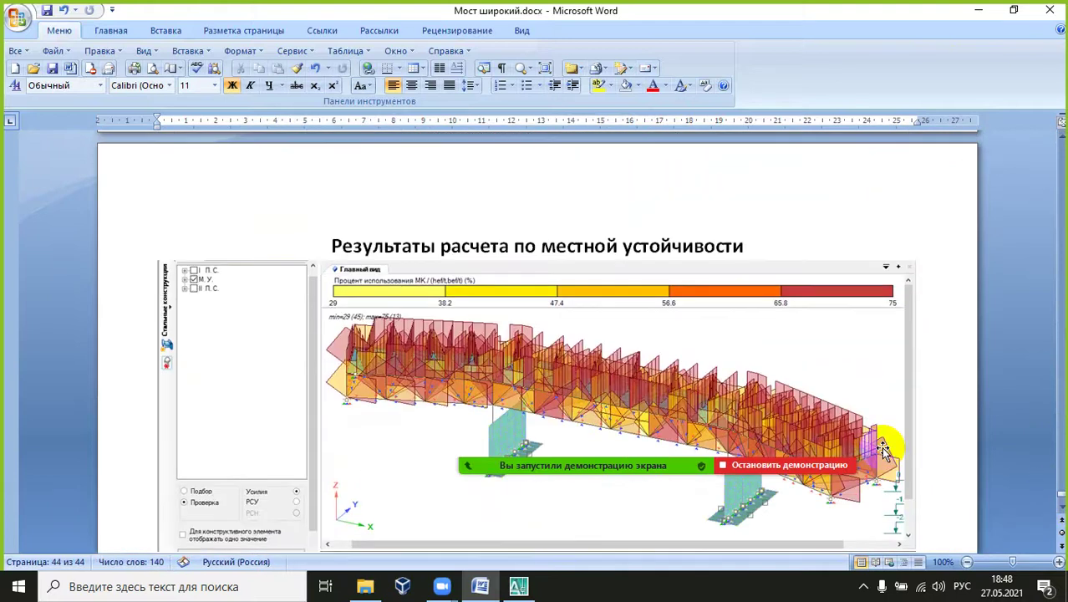
scroll(883, 447, "down", 5)
left_click(941, 326)
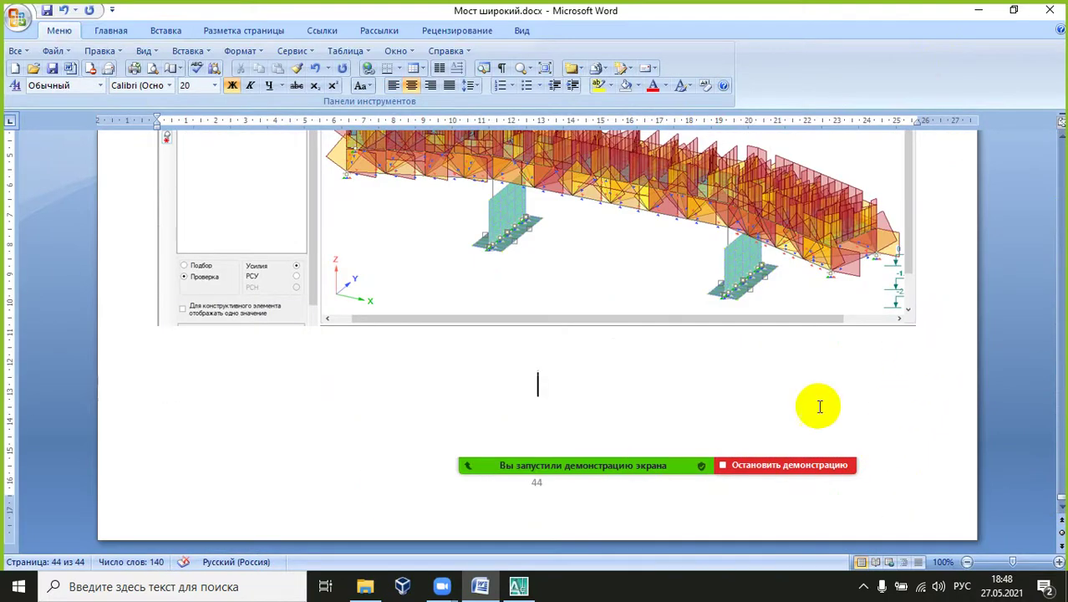
Step: Switch to File Explorer and open the "Широкий расчет" folder inside the folder 20210527
left_click(365, 586)
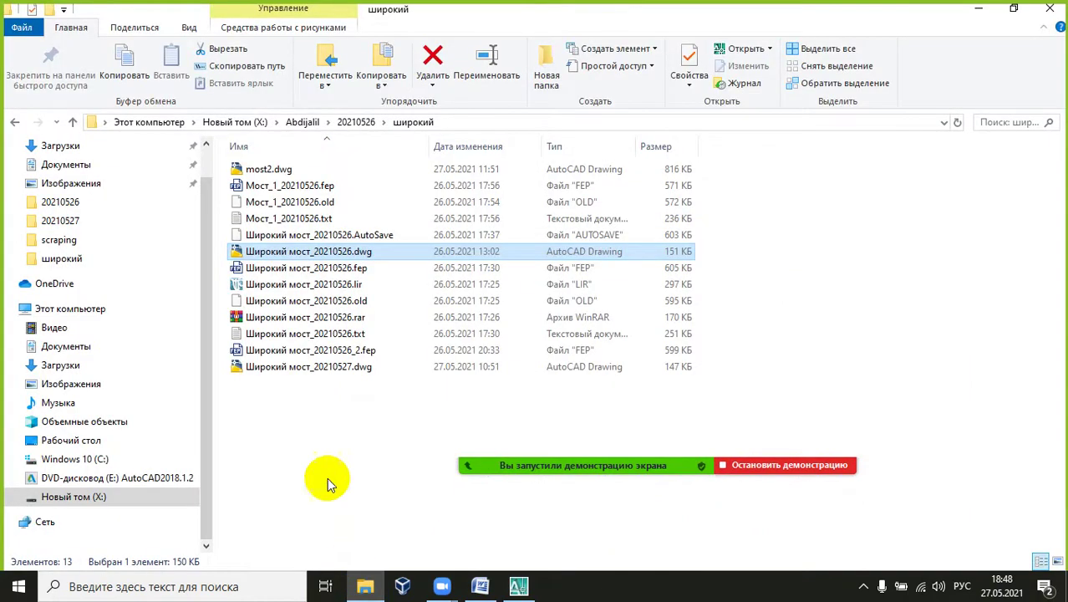
left_click(358, 123)
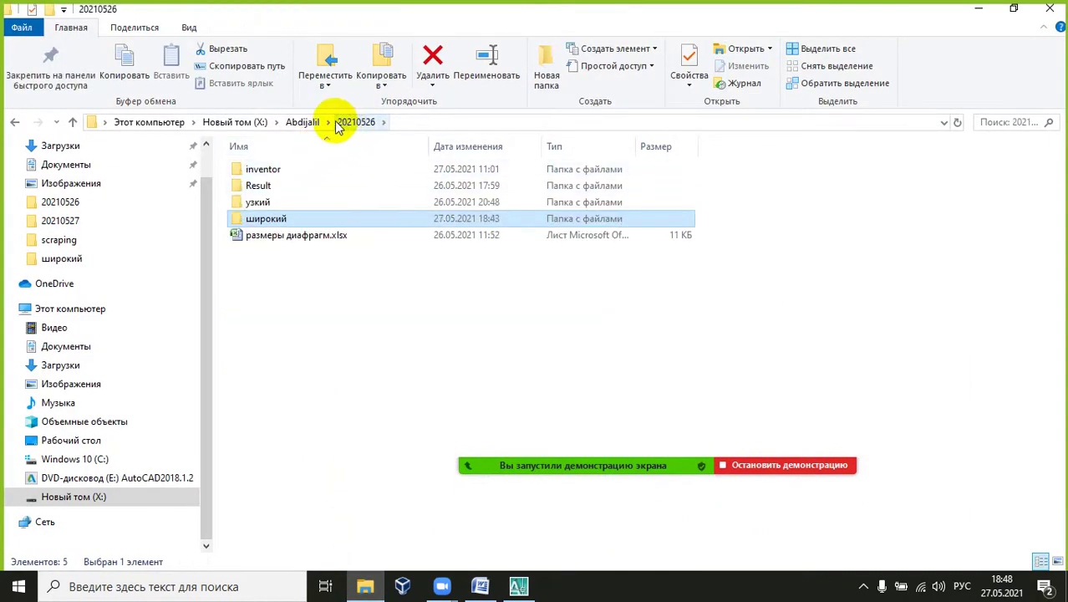
left_click(303, 122)
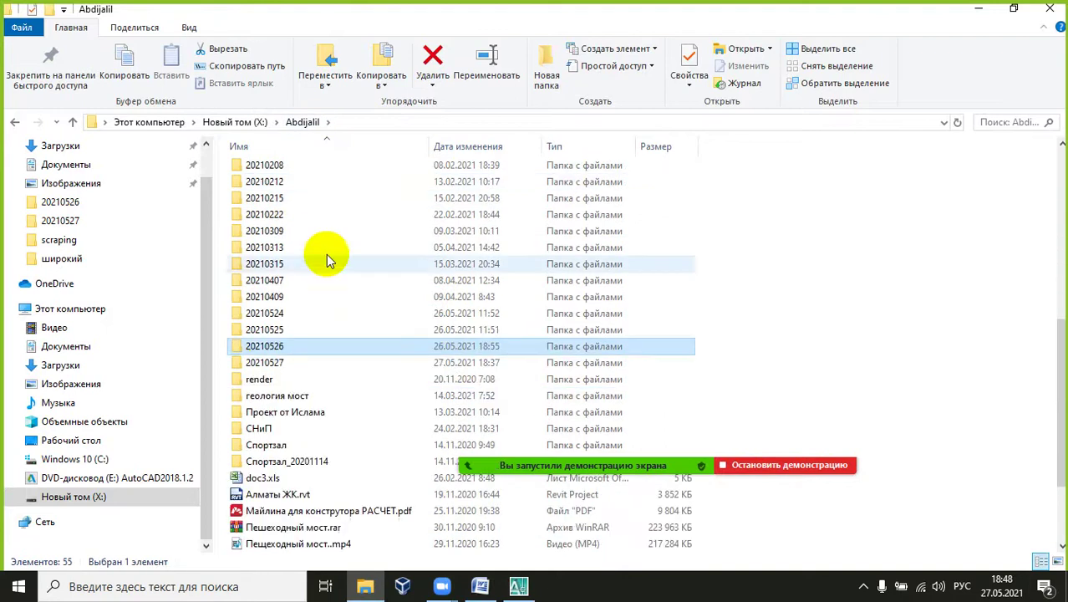
double_click(264, 362)
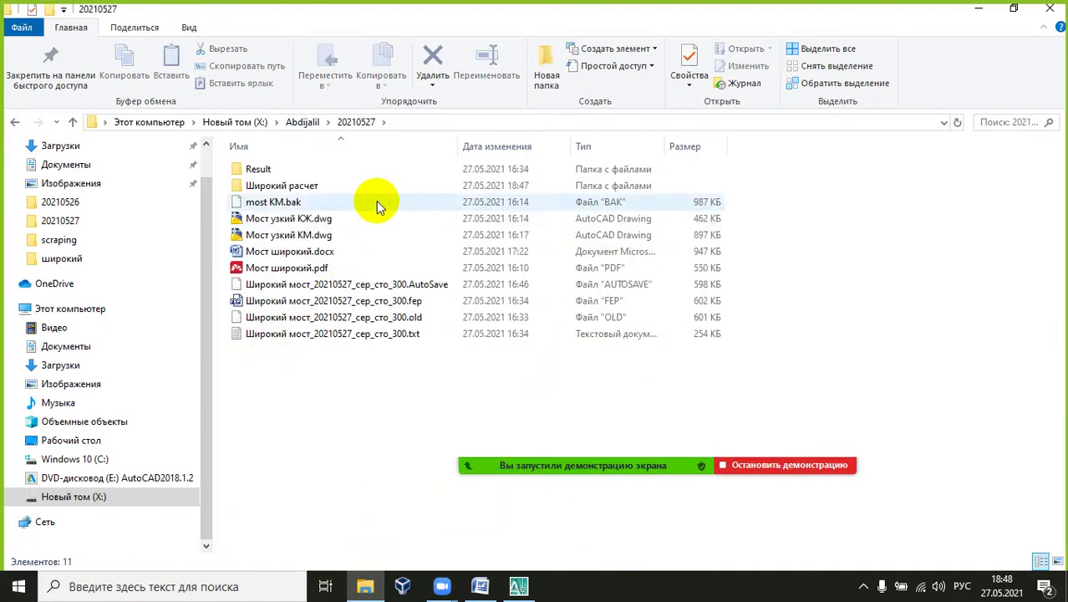
double_click(284, 186)
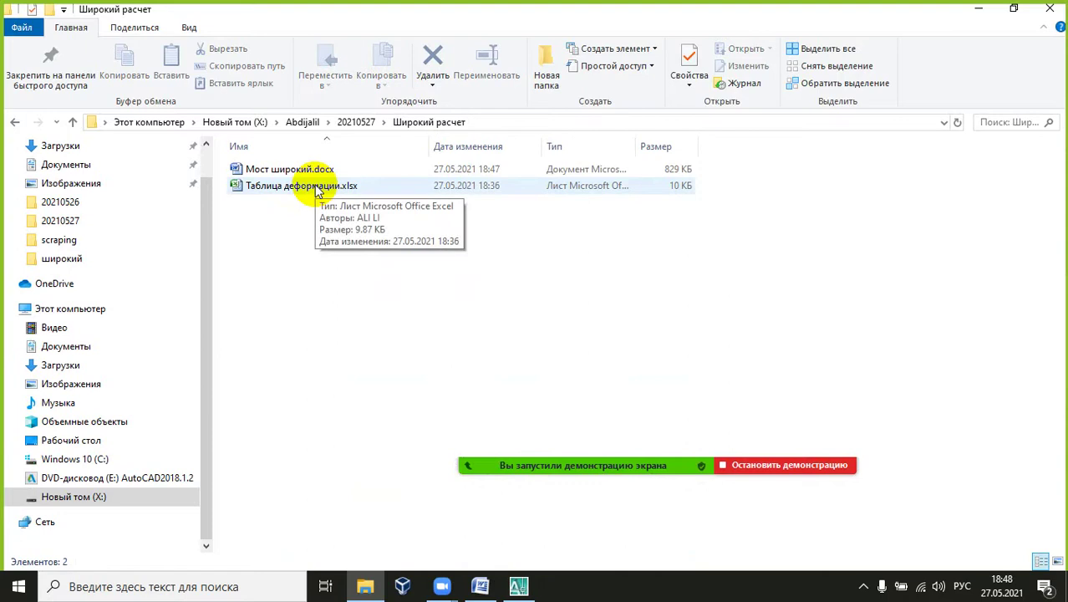
left_click(316, 186)
key("F2")
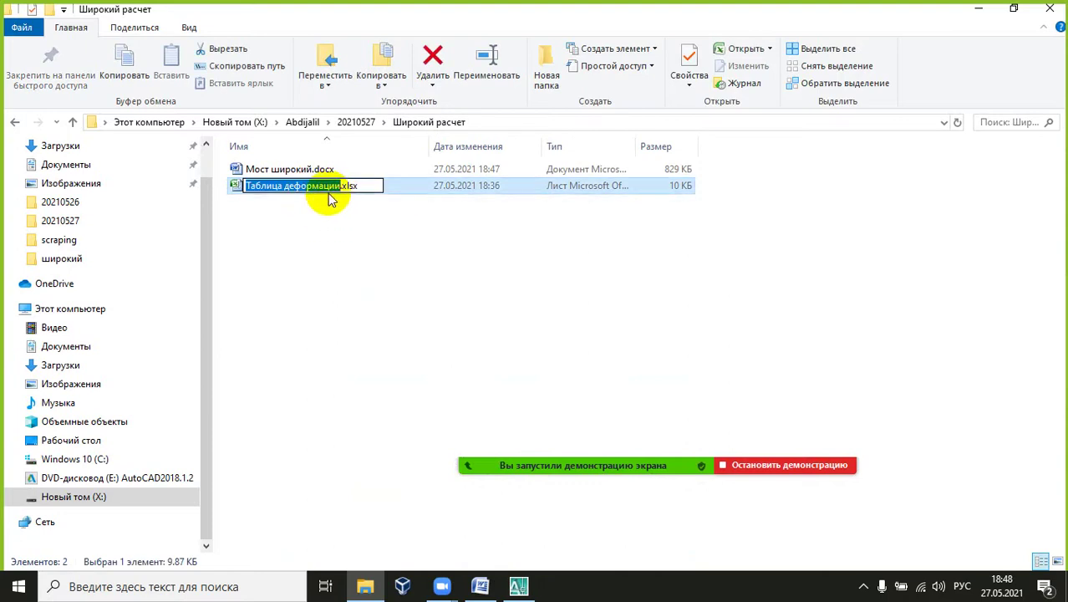
left_click(290, 169)
key("F2")
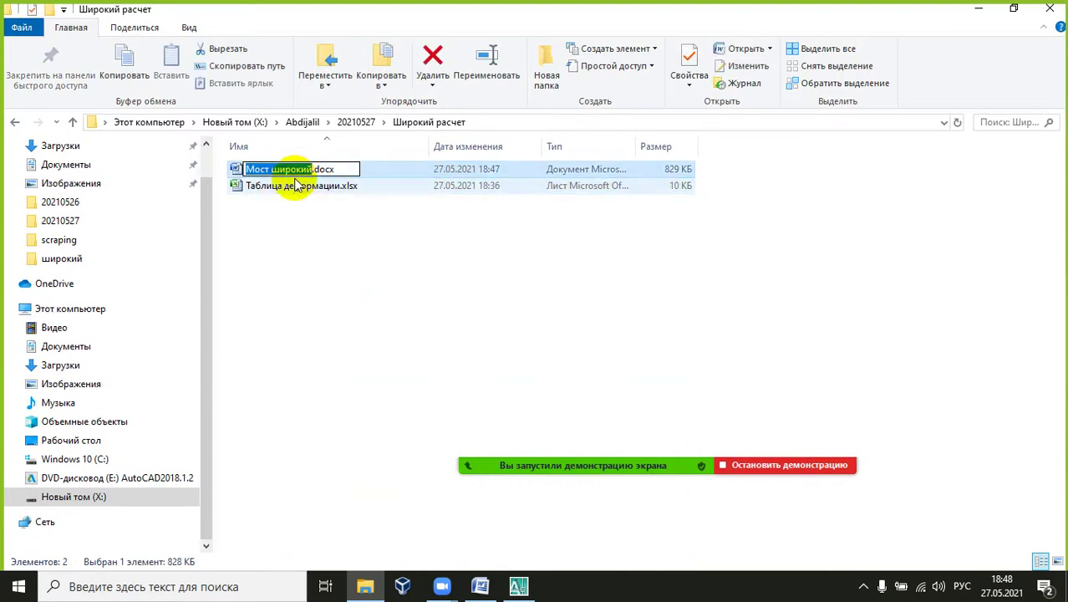
left_click(249, 174)
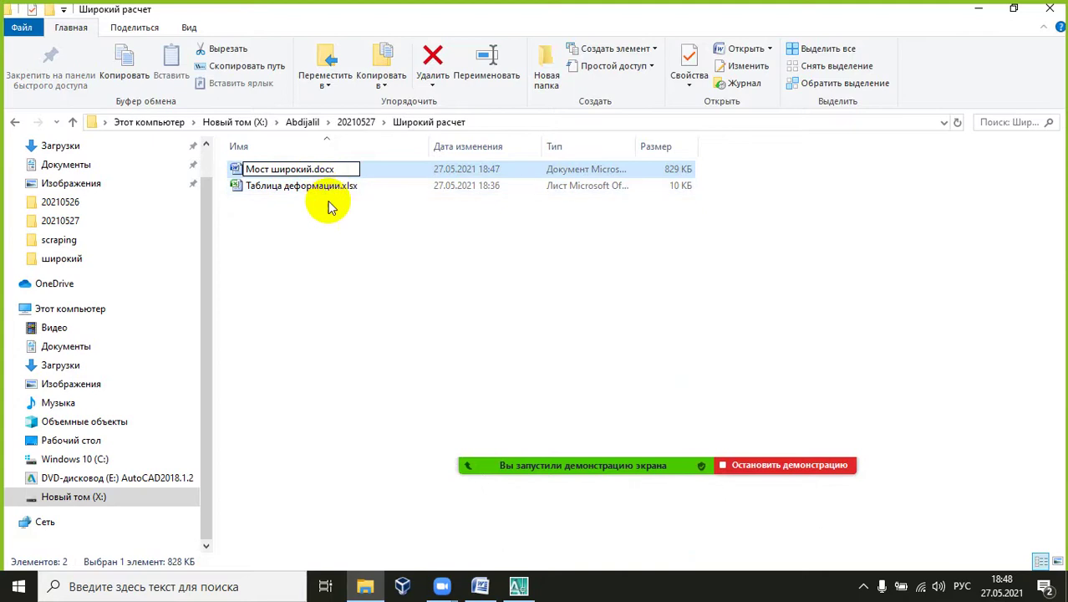
Step: Switch to Word and close the wide bridge report, saving its changes
left_click(479, 586)
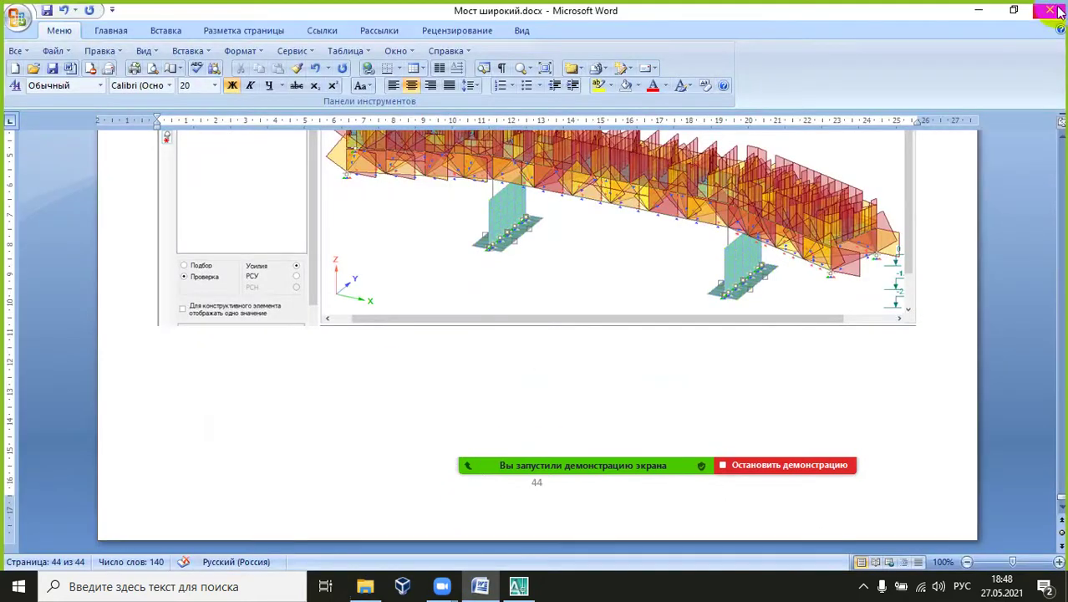
left_click(1050, 10)
left_click(447, 334)
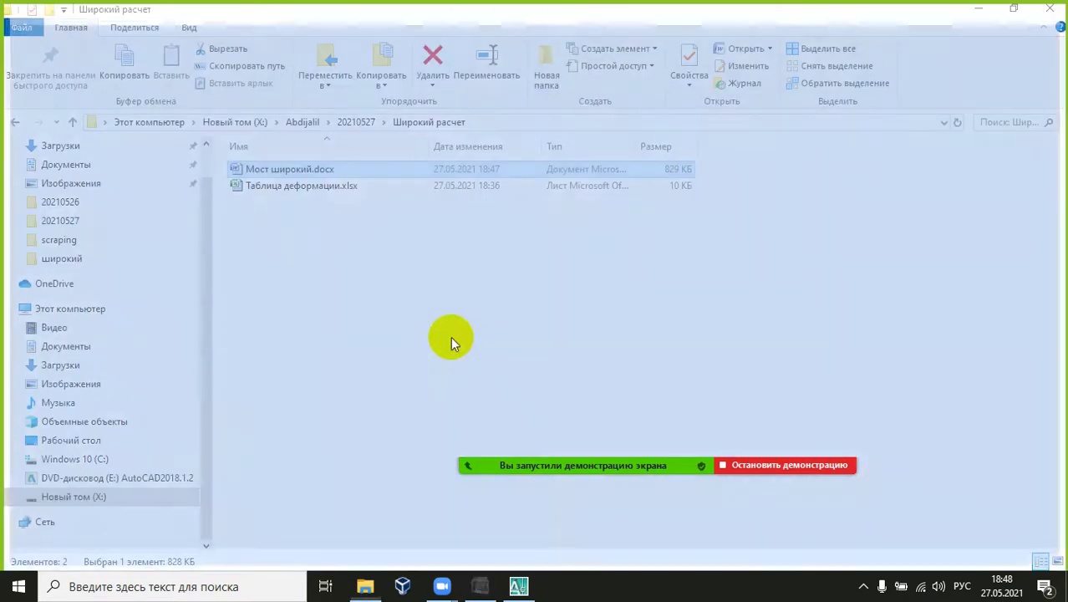
Step: Rename the Word report "Мост широкий. Самое главное по расчету.docx", selecting the "Мост широкий." prefix for reuse
key("F2")
key("Right")
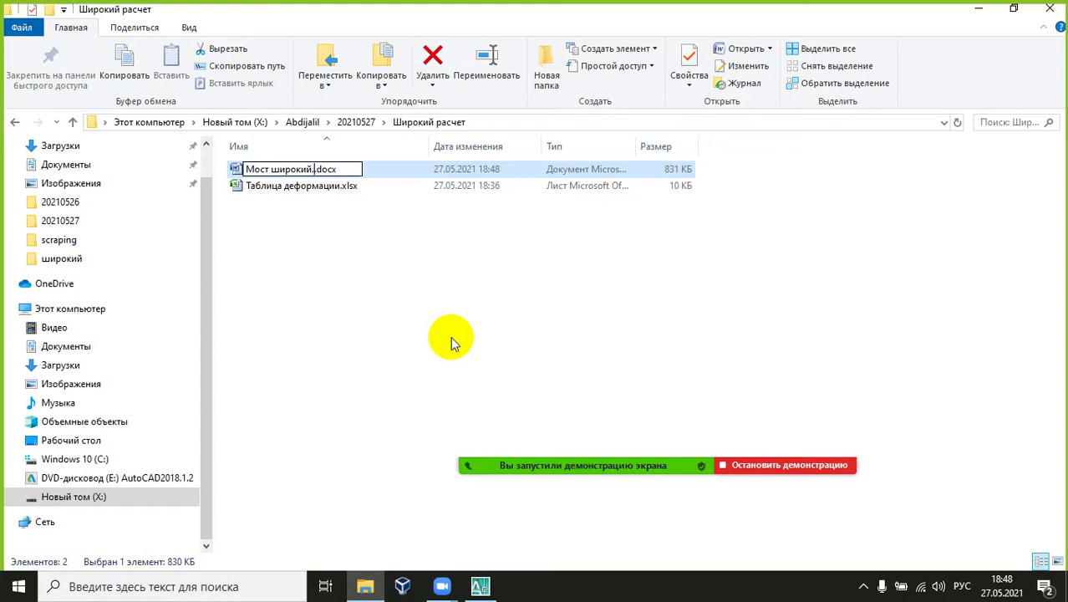
type(". Самое")
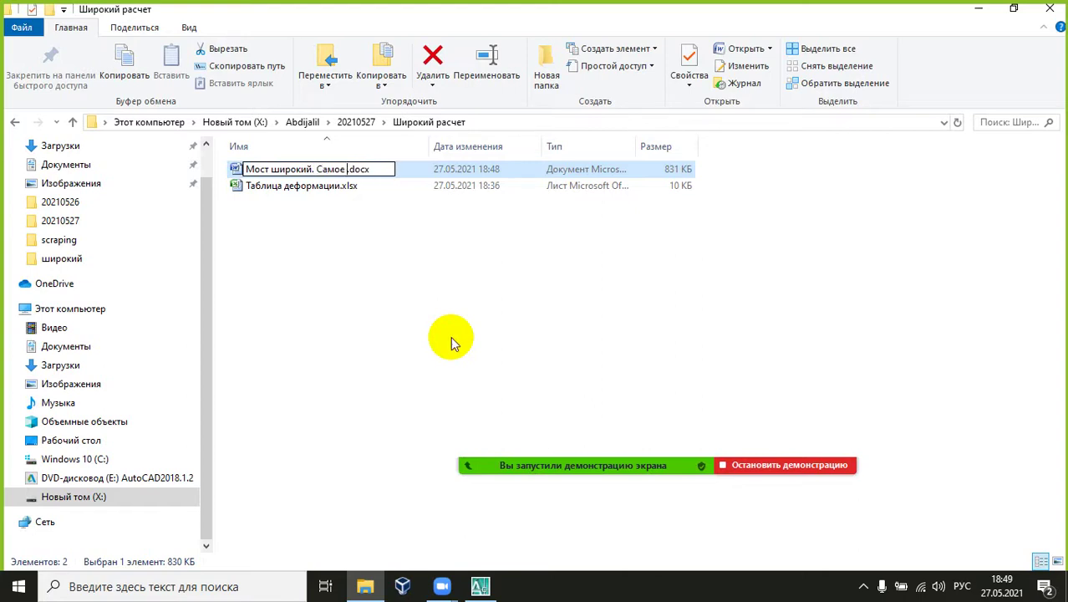
type(" главное по р")
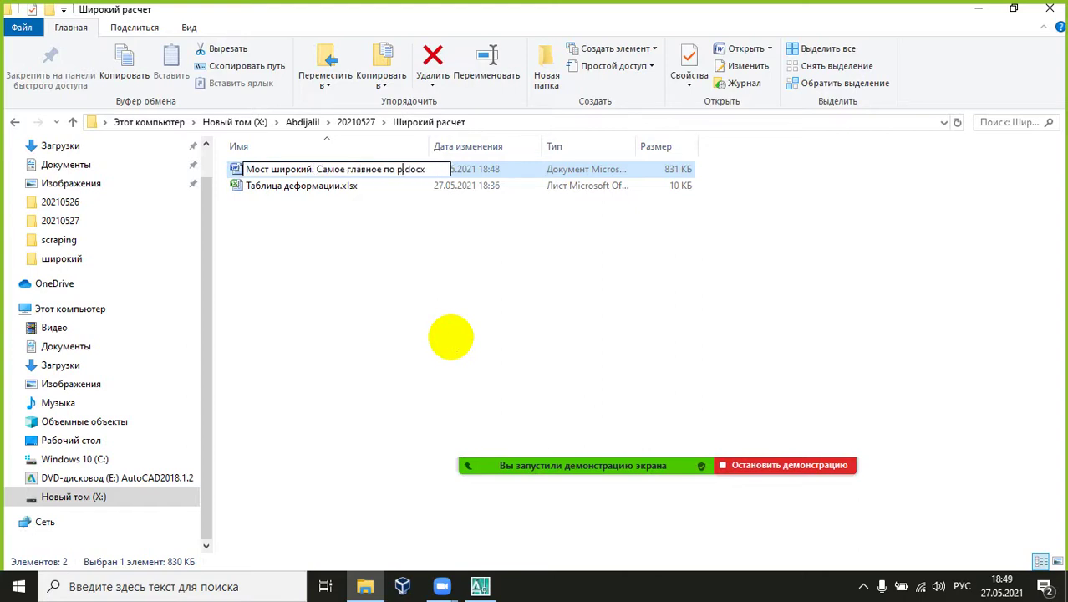
type("асчету")
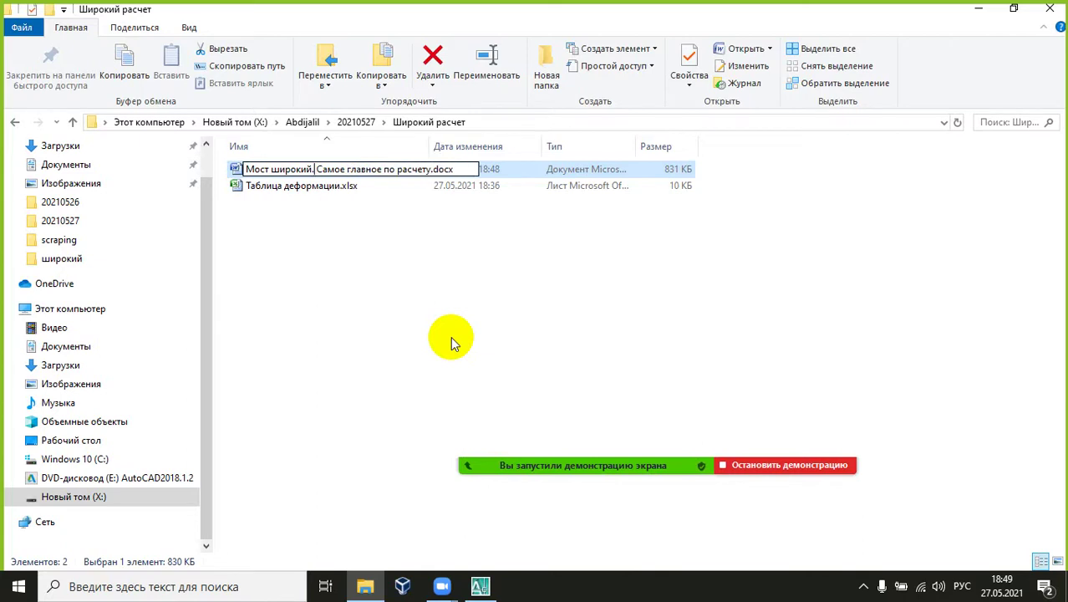
key("shift+Left")
key("shift+Left")
key("shift+Left")
key("shift+Left")
key("shift+Left")
key("shift+Left")
key("shift+Left")
key("shift+Left")
key("shift+Left")
key("shift+Left")
key("shift+Left")
key("shift+Left")
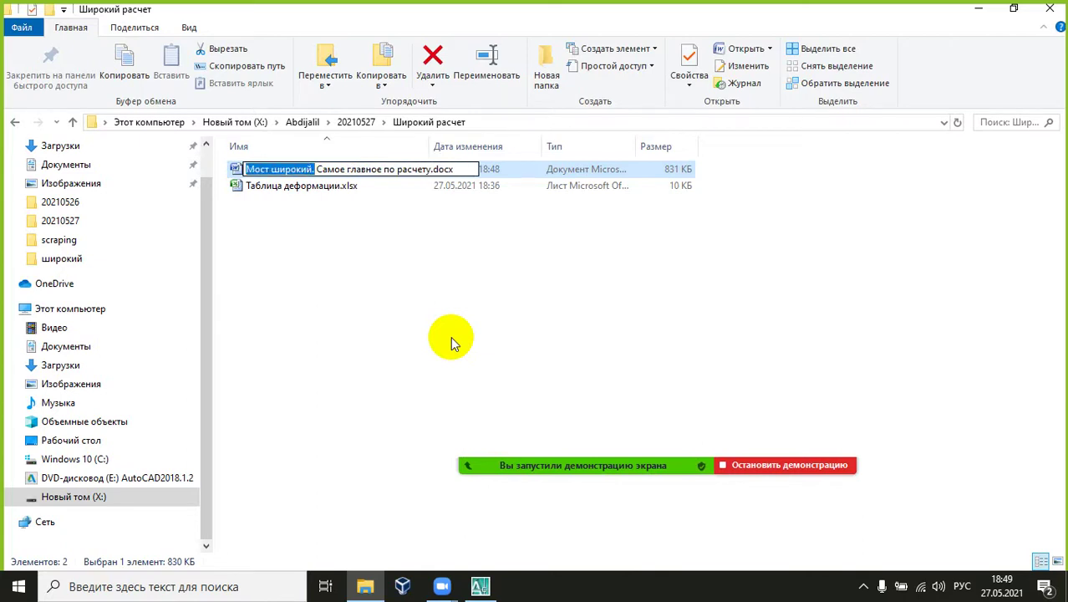
key("Return")
Step: Rename the deformation spreadsheet "Мост широкий. Таблица деформации.xlsx" and open it in Excel
key("Down")
key("F2")
key("Home")
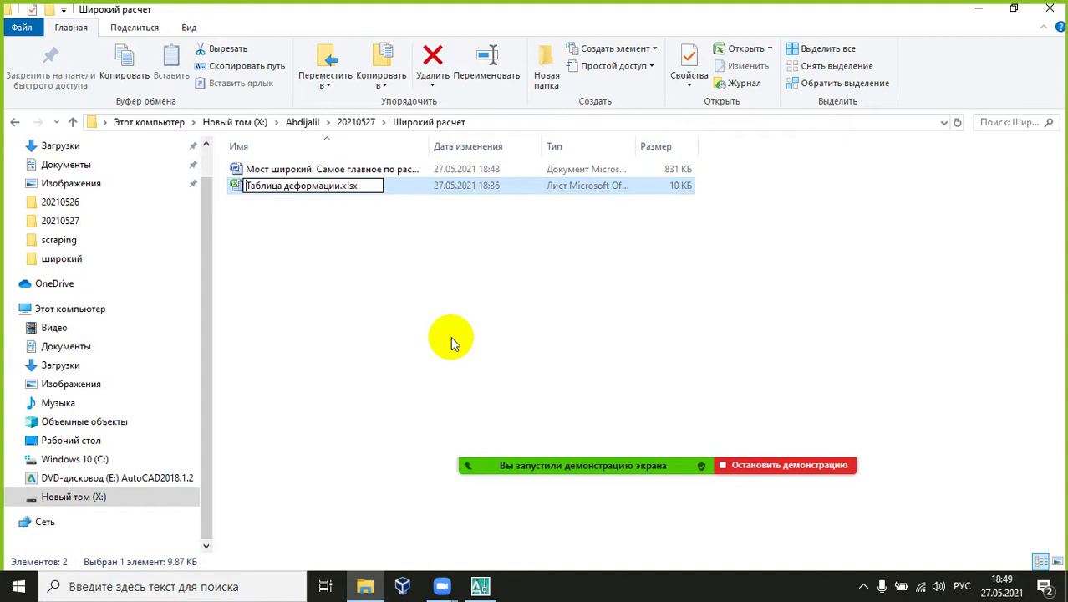
type("Мост широкий.")
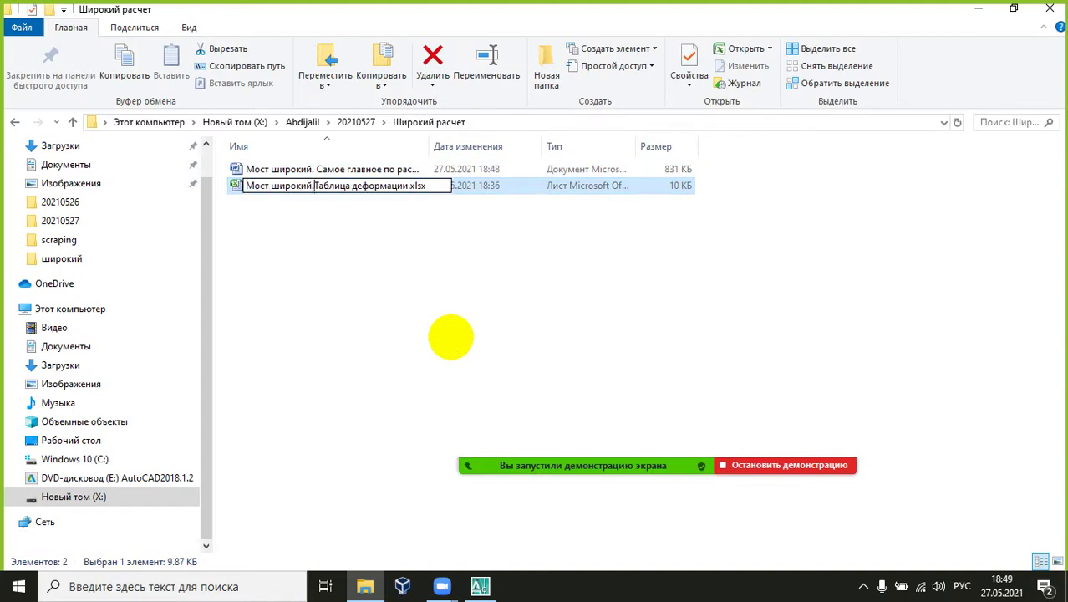
key("Return")
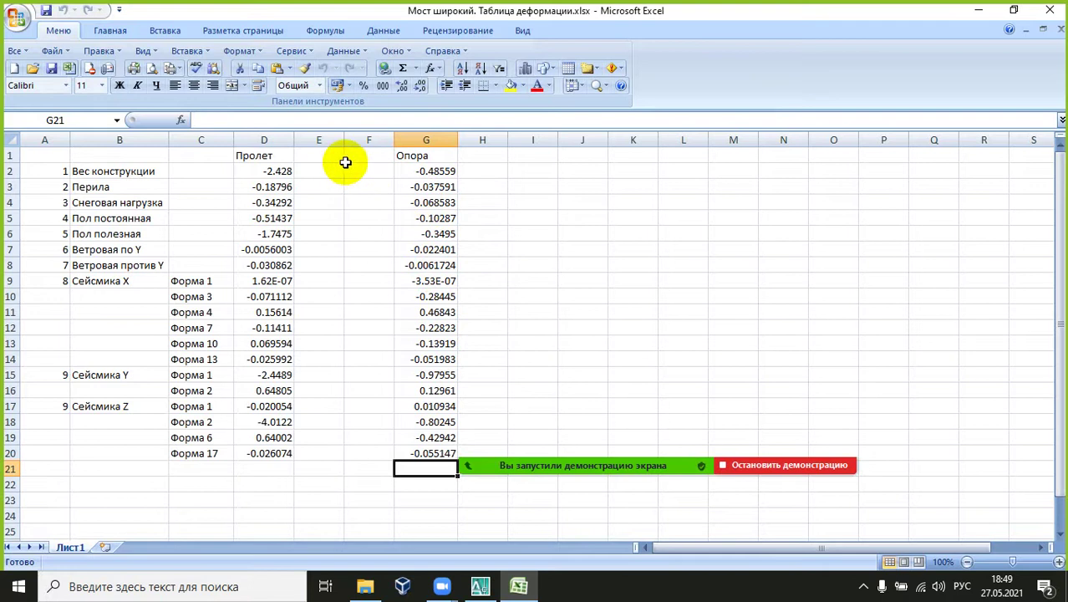
Step: Insert a blank row above the "Вес конструкции" row, directly under the Пролет and Опора headings
left_click(12, 170)
right_click(17, 171)
left_click(72, 249)
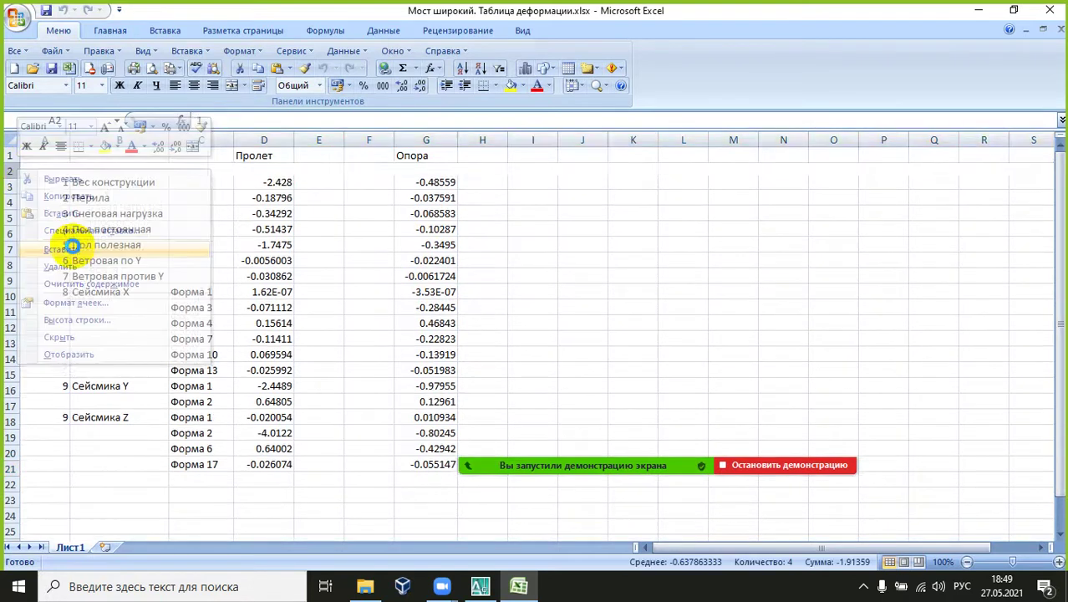
Step: Enter the heading "квадрат" in cells E2 and H2, beside the Пролет and Опора value columns
left_click(319, 167)
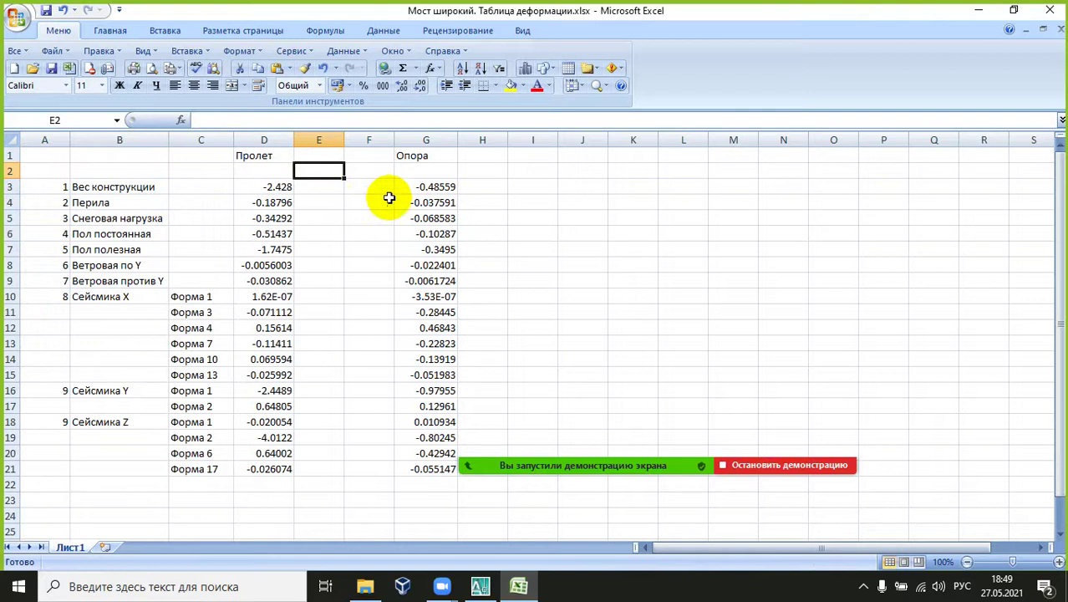
type("квадрат")
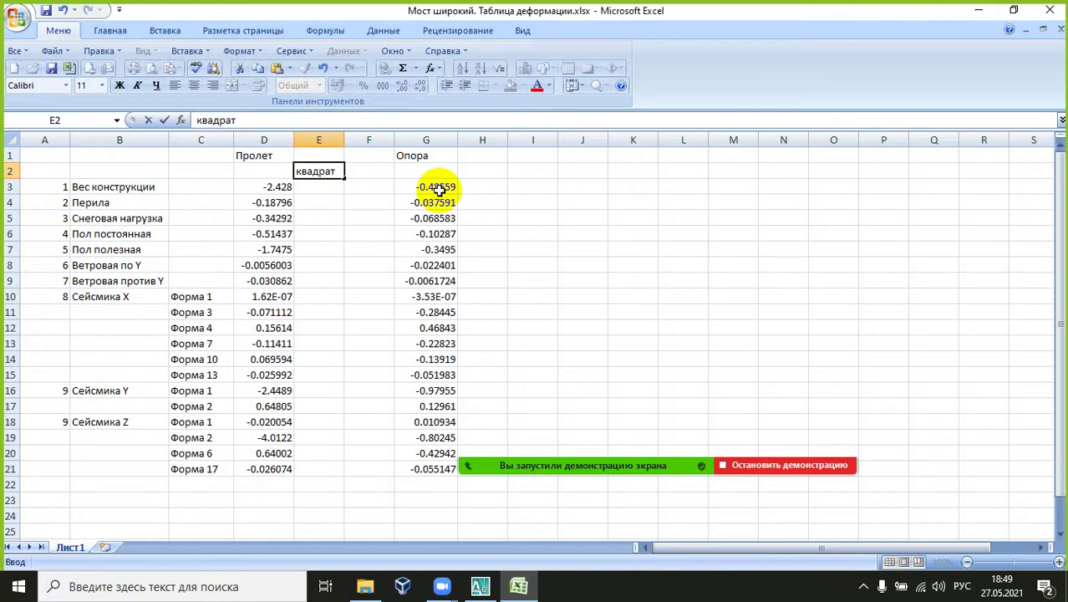
key("Return")
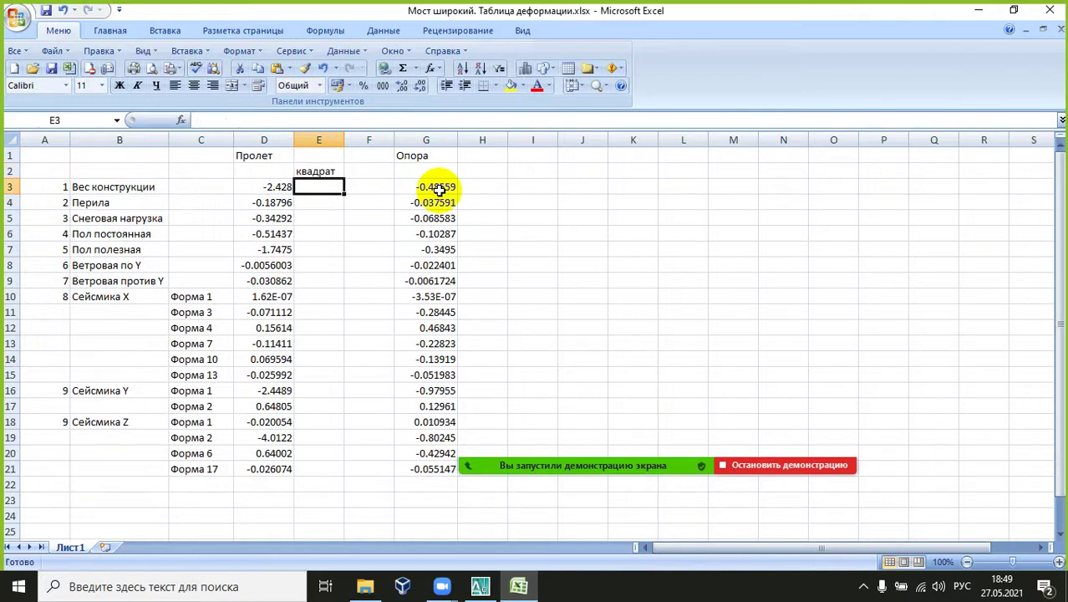
left_click(503, 171)
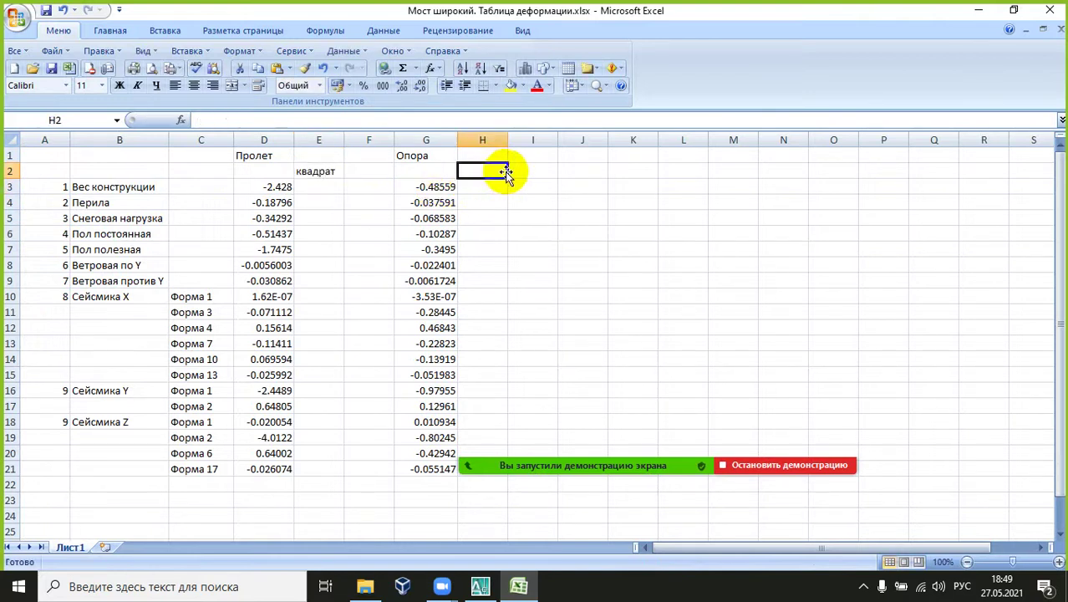
type("квадрат")
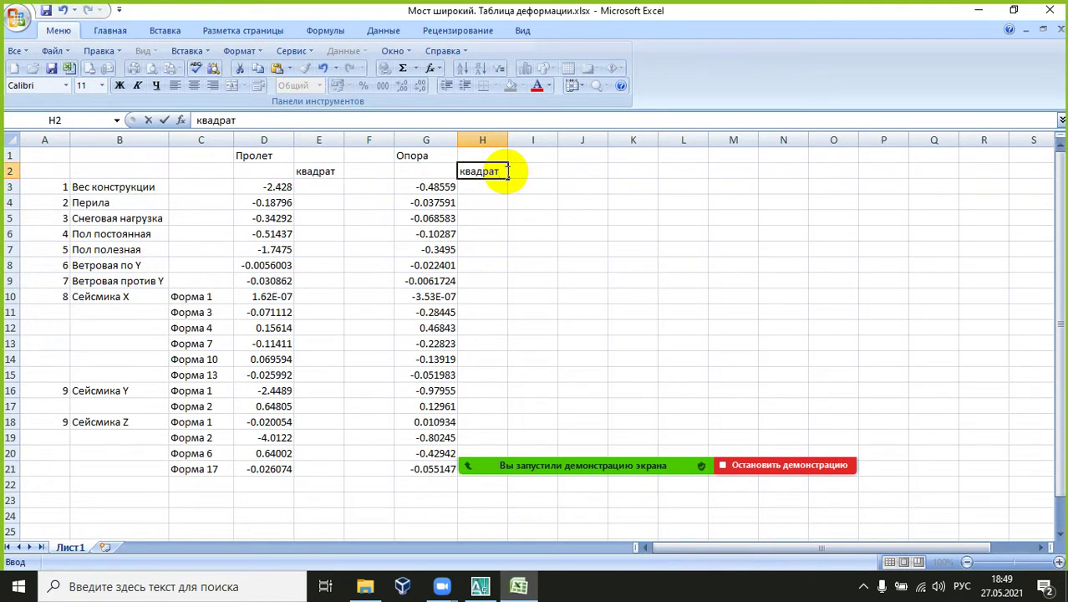
key("Return")
Step: Square the span's seismic values by entering =D10*D10 in E10 and filling the formula down to E21
left_click(330, 295)
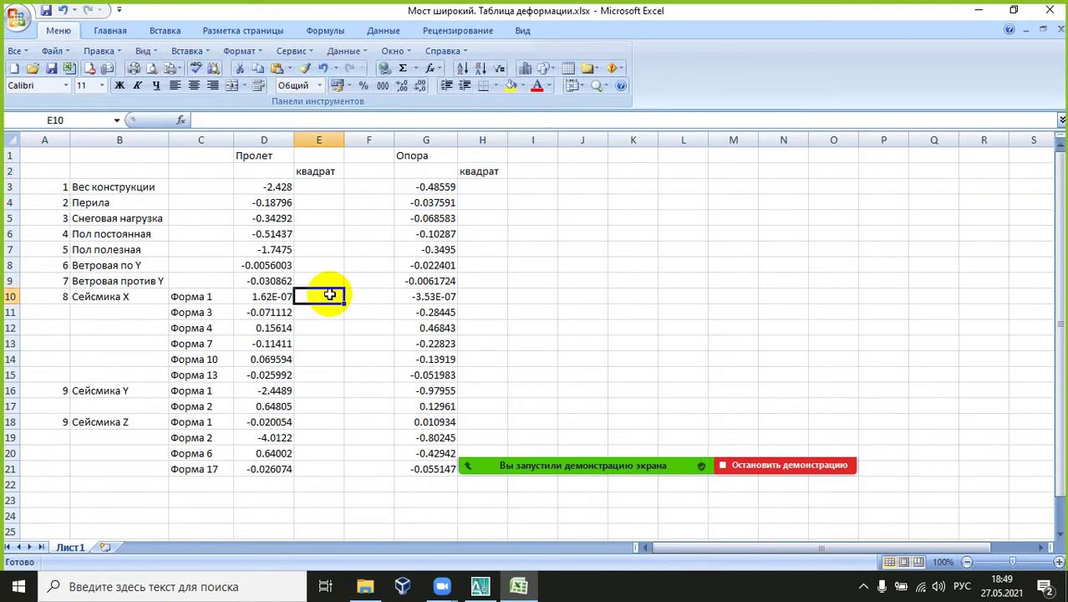
double_click(330, 295)
type("=")
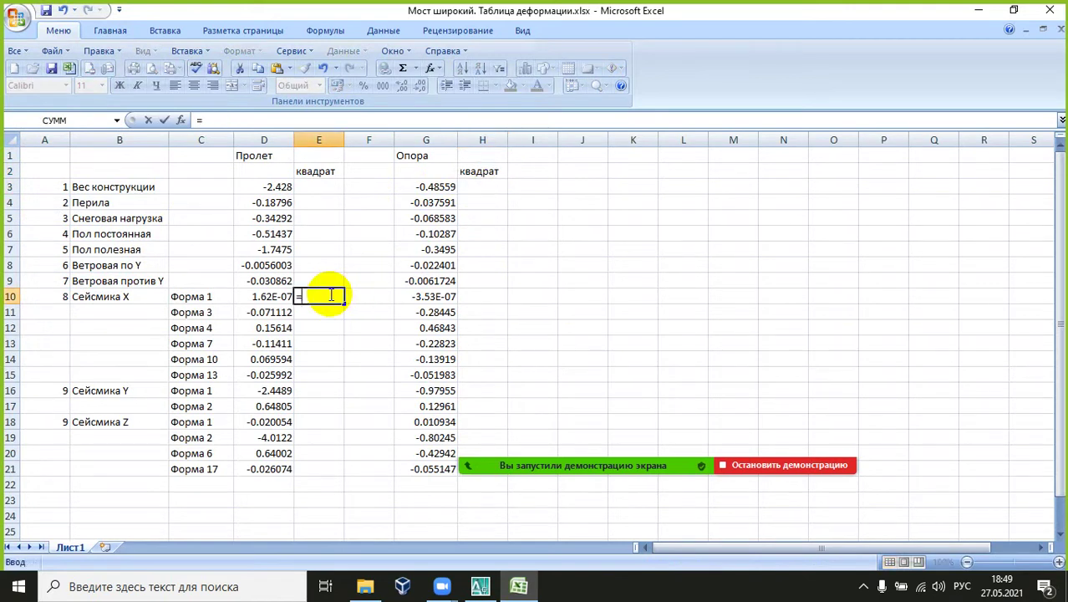
left_click(272, 297)
type("*")
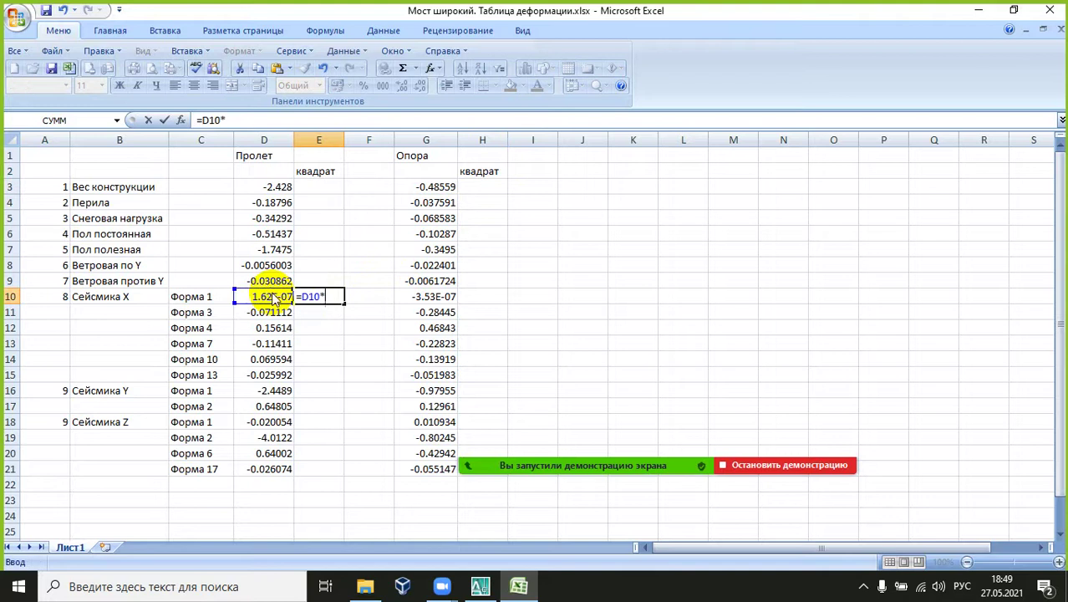
left_click(271, 294)
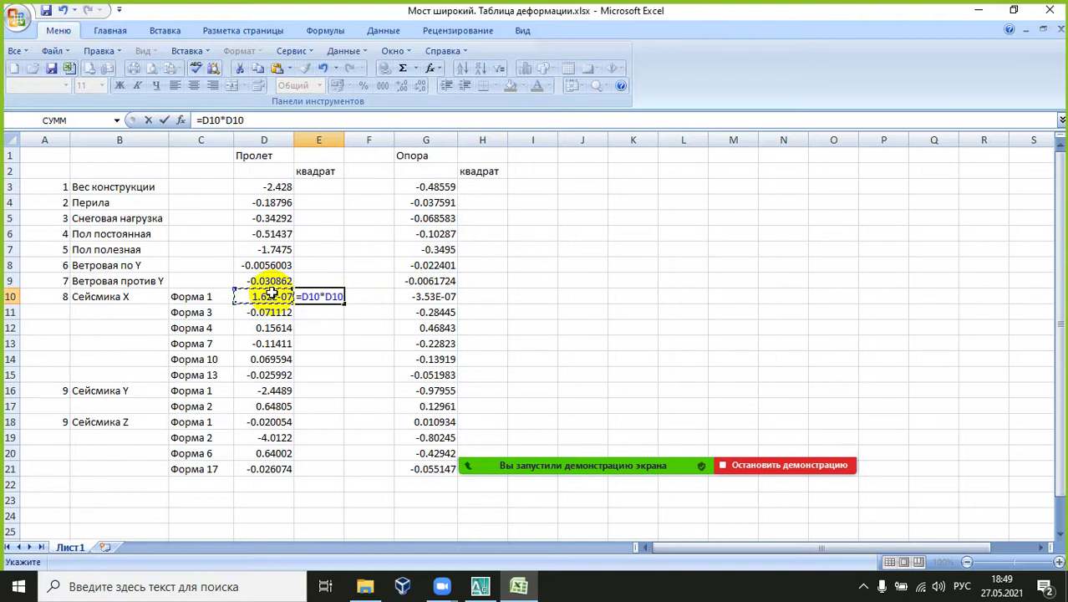
key("Return")
left_click(331, 296)
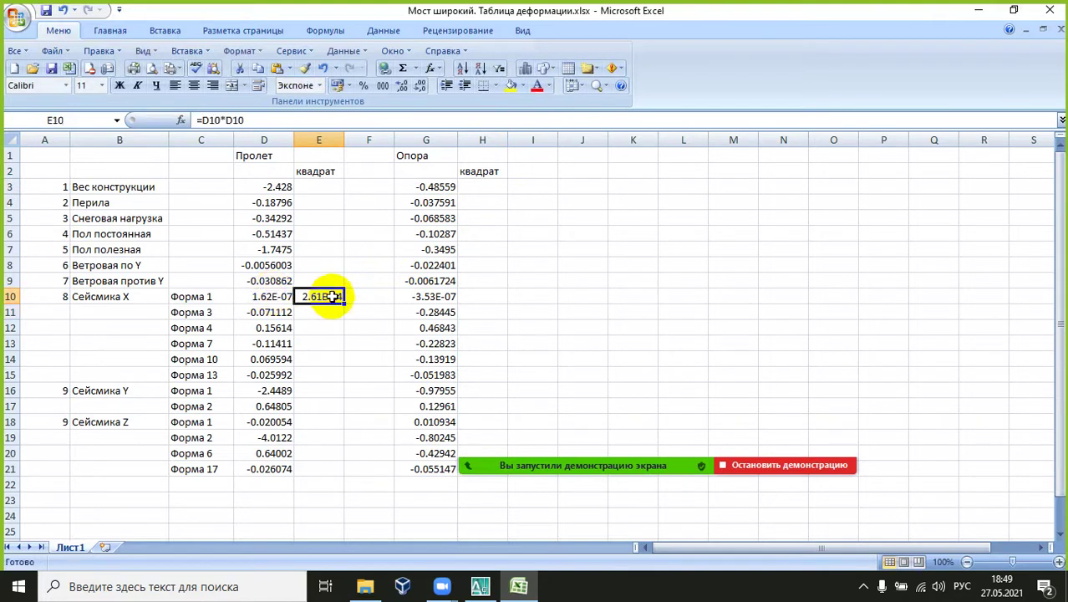
left_click_drag(343, 301, 346, 470)
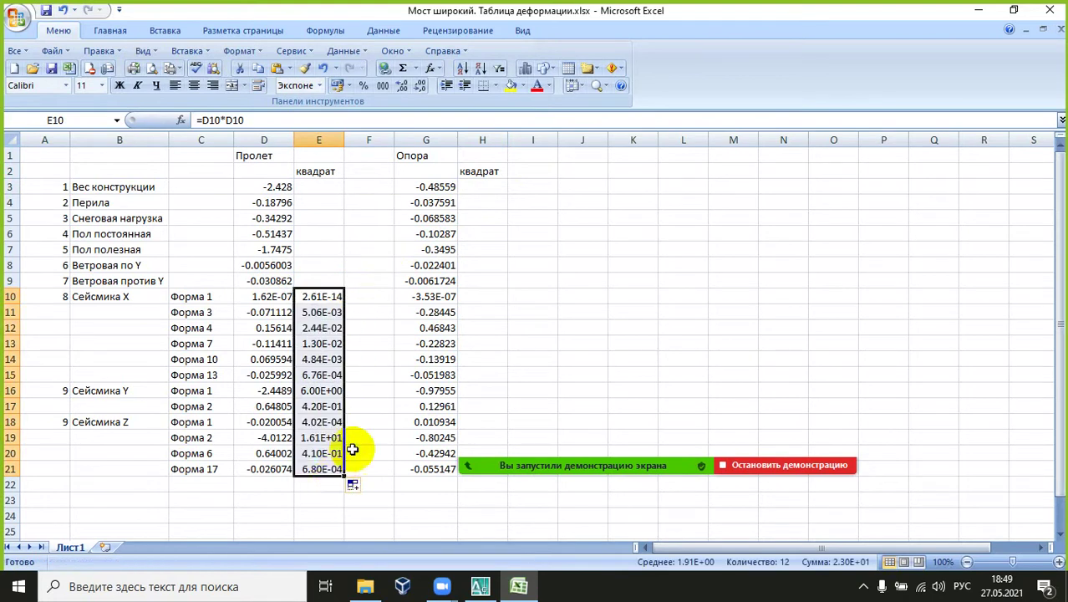
Step: Square the support's seismic values by entering =G10*G10 in H10 and filling the formula down to H21
left_click(484, 297)
type("=")
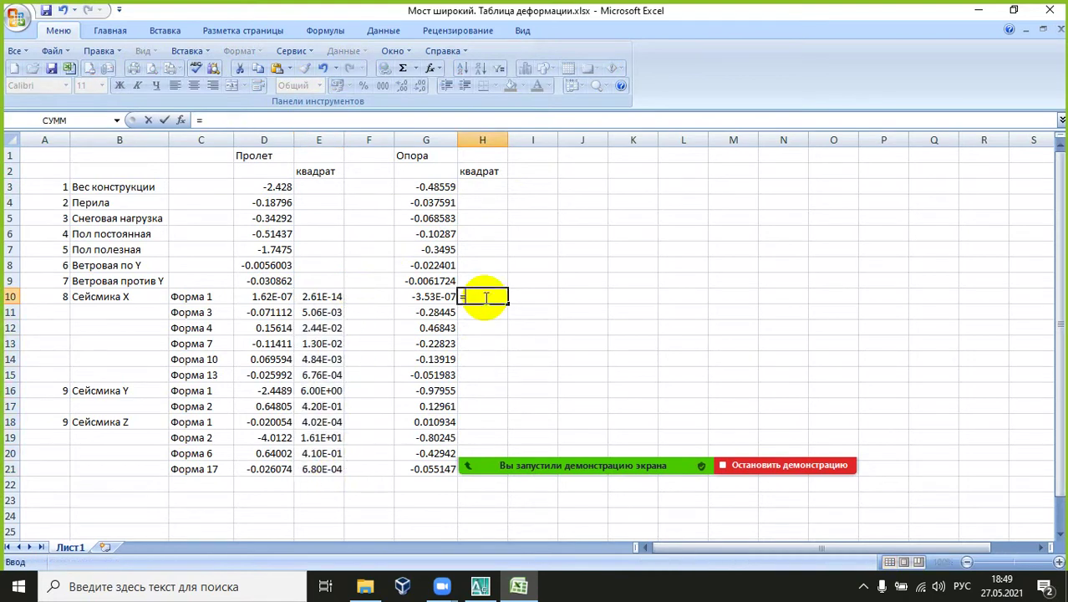
left_click(428, 297)
type("*")
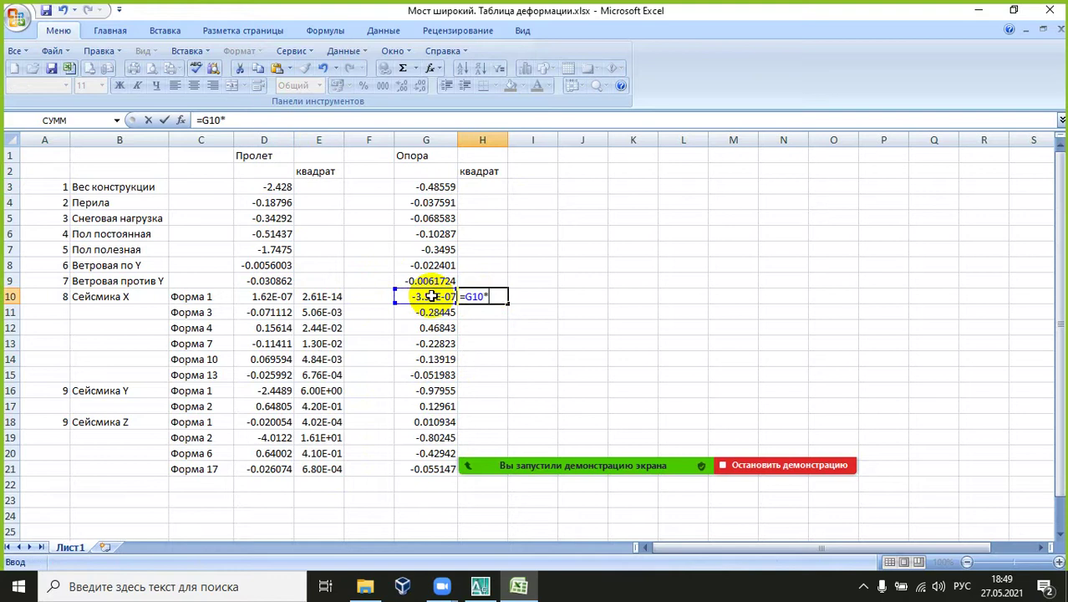
left_click(428, 297)
key("Return")
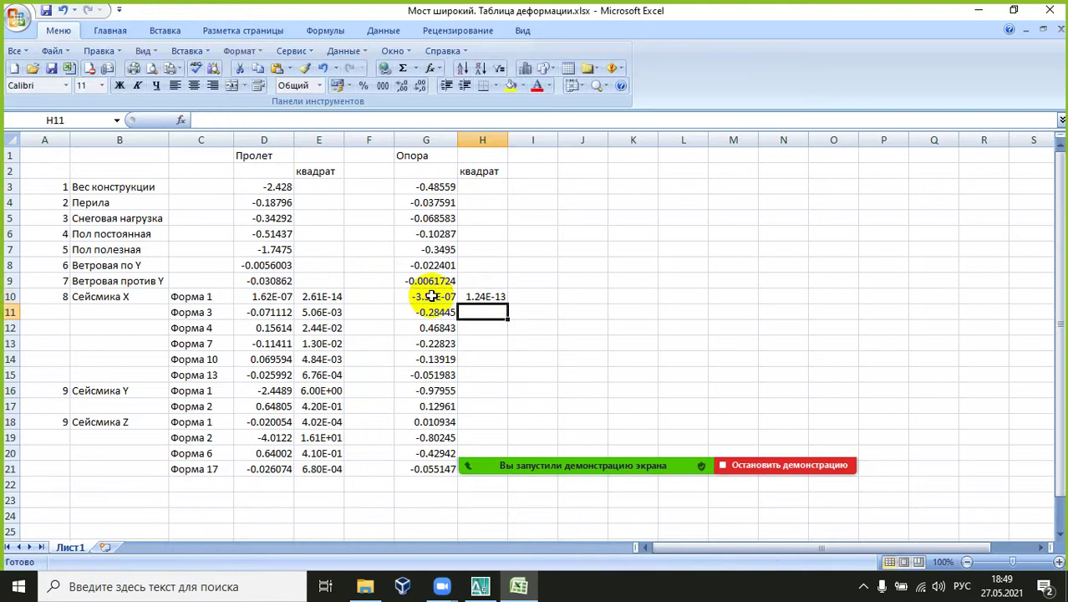
left_click(489, 295)
left_click_drag(507, 301, 502, 473)
Step: Insert a blank row above the "Сейсмика Y" row and another above the "Сейсмика Z" row
left_click(117, 338)
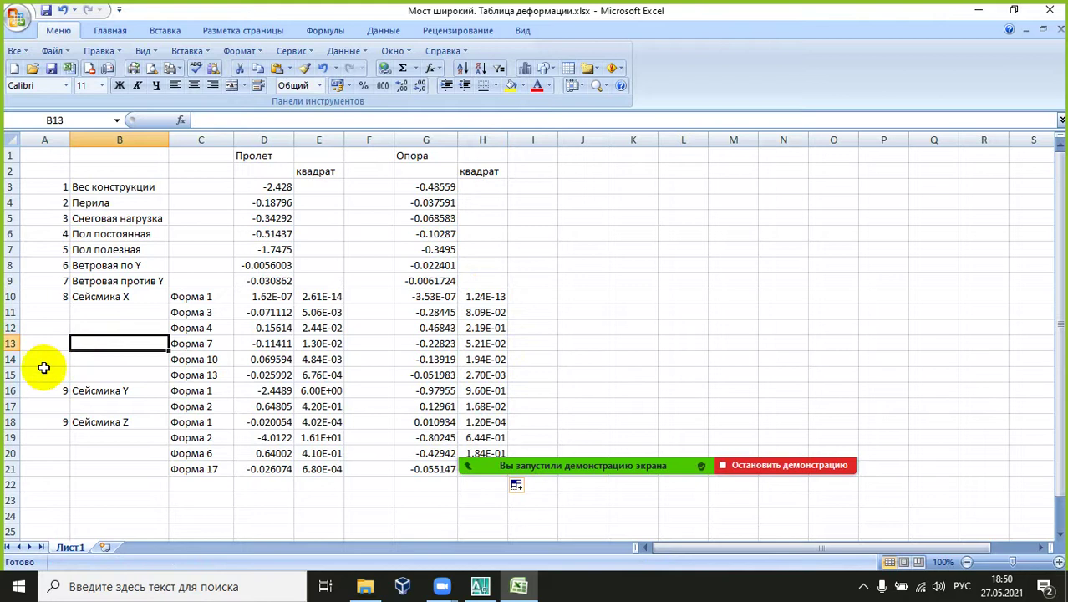
left_click(12, 390)
right_click(18, 393)
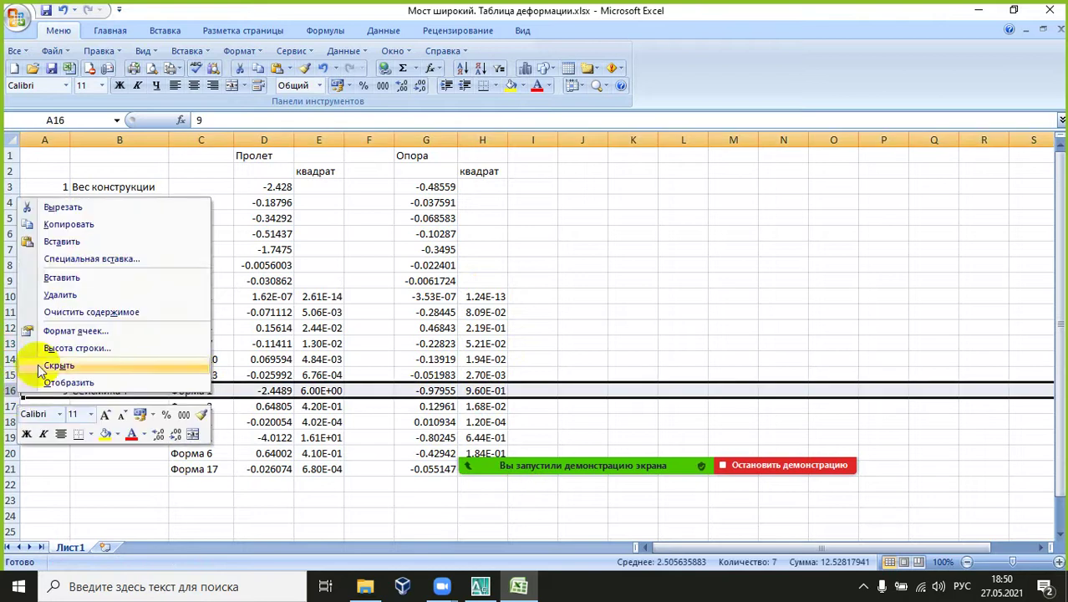
left_click(70, 277)
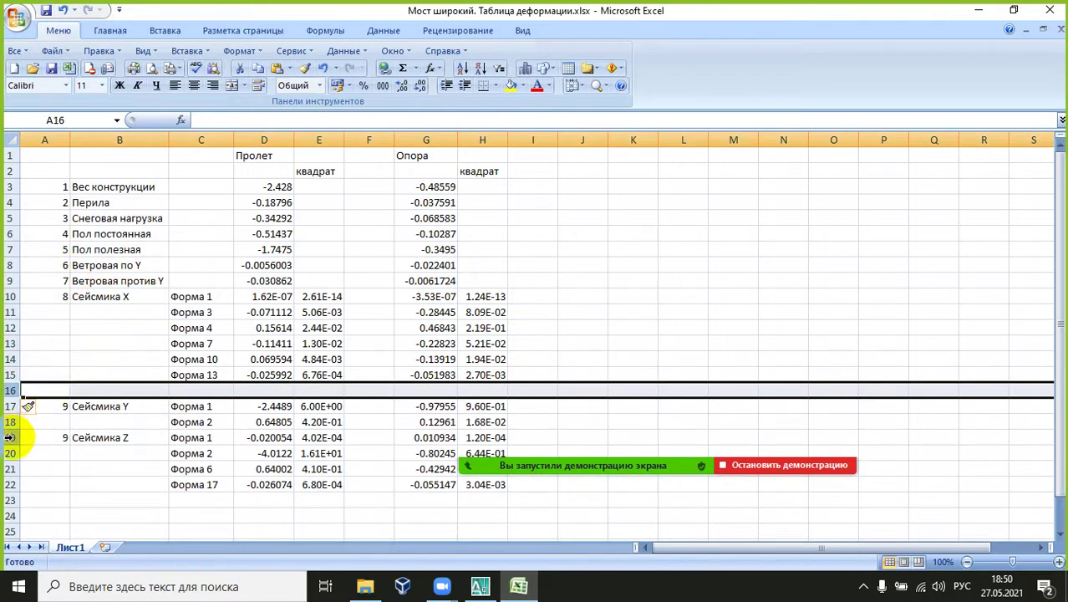
left_click(11, 437)
right_click(12, 437)
left_click(60, 324)
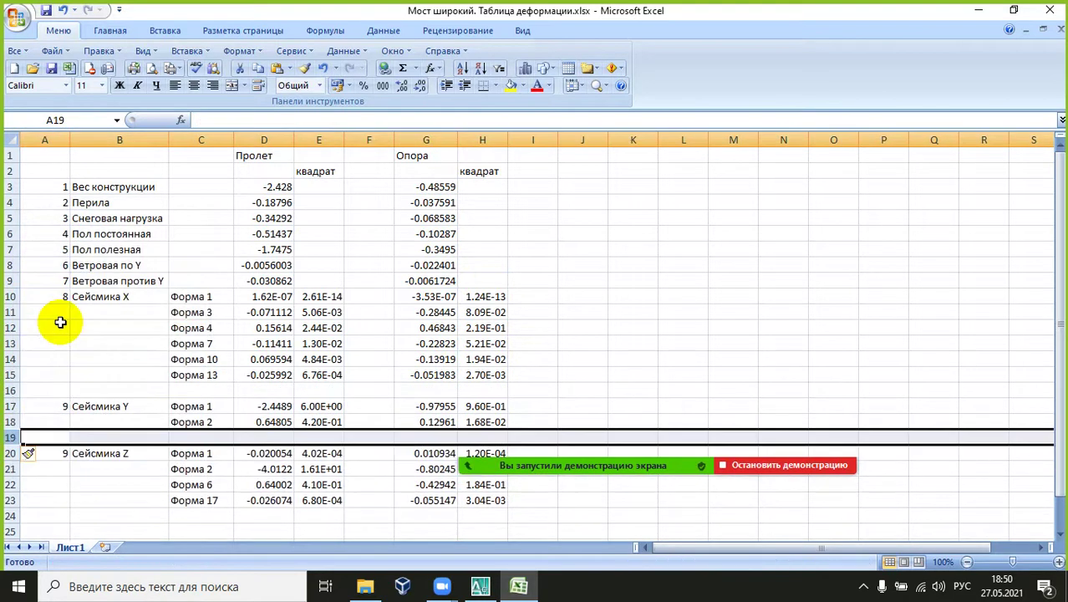
Step: Enter the label "итого" in C16, C19 and C24, below the last form of each seismic group
scroll(126, 345, "down", 1)
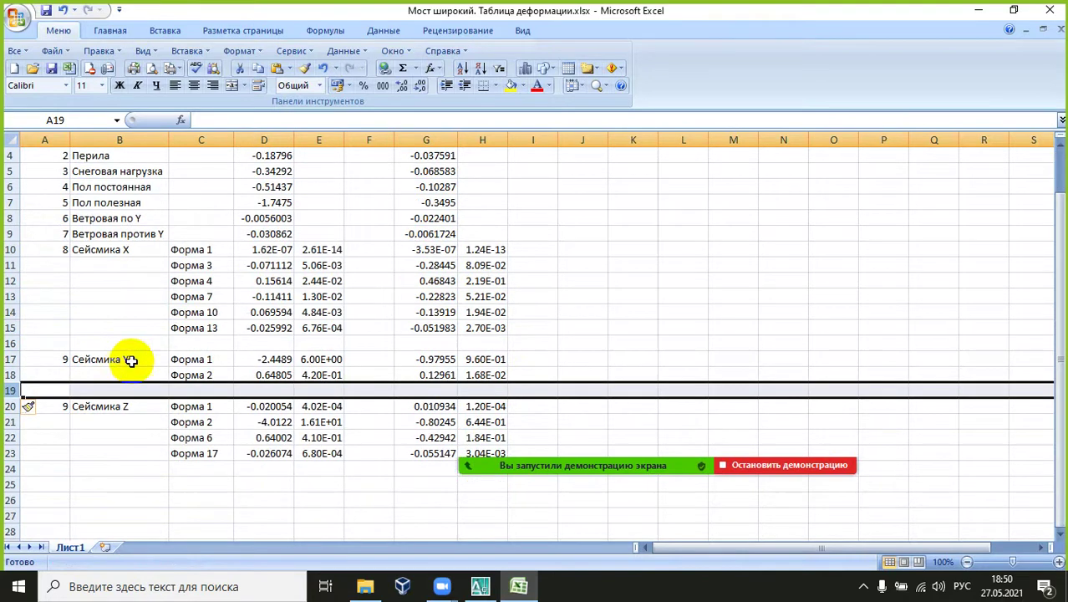
left_click(144, 343)
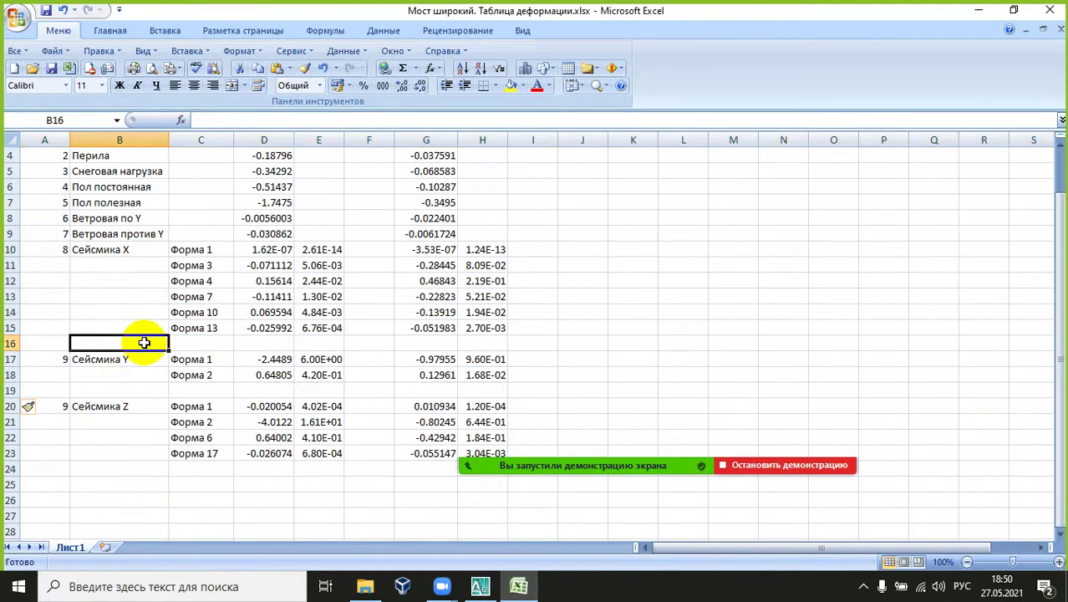
left_click(210, 343)
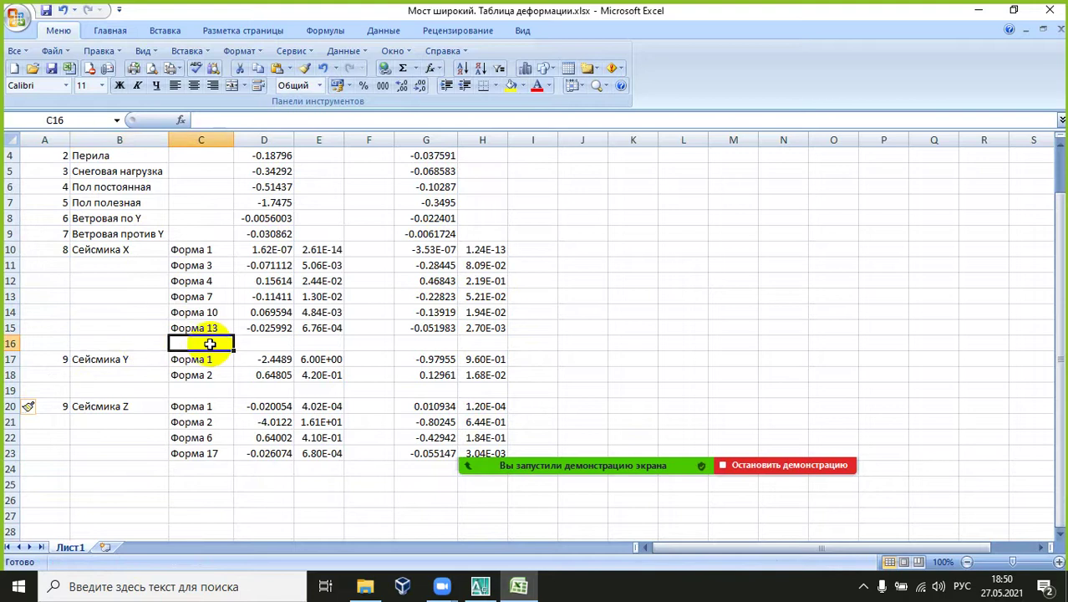
type("итого")
key("Return")
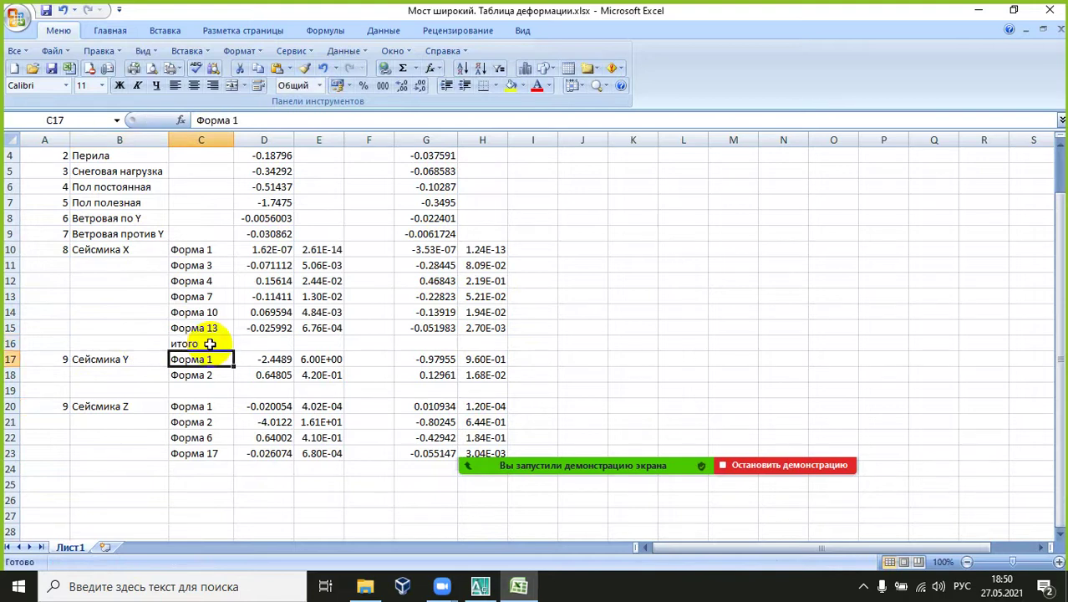
left_click(202, 391)
type("итого")
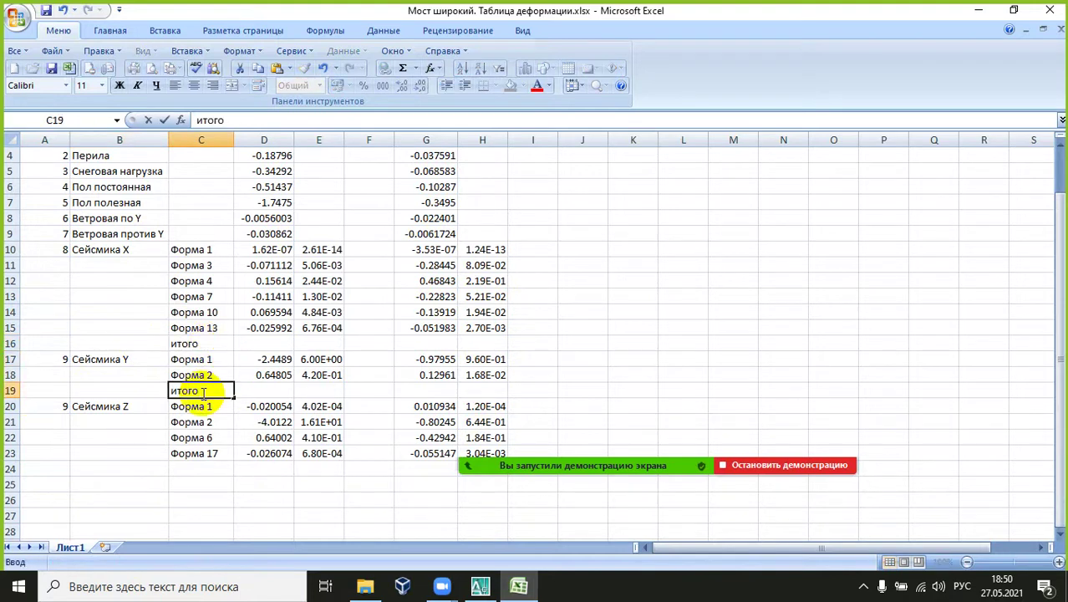
key("Return")
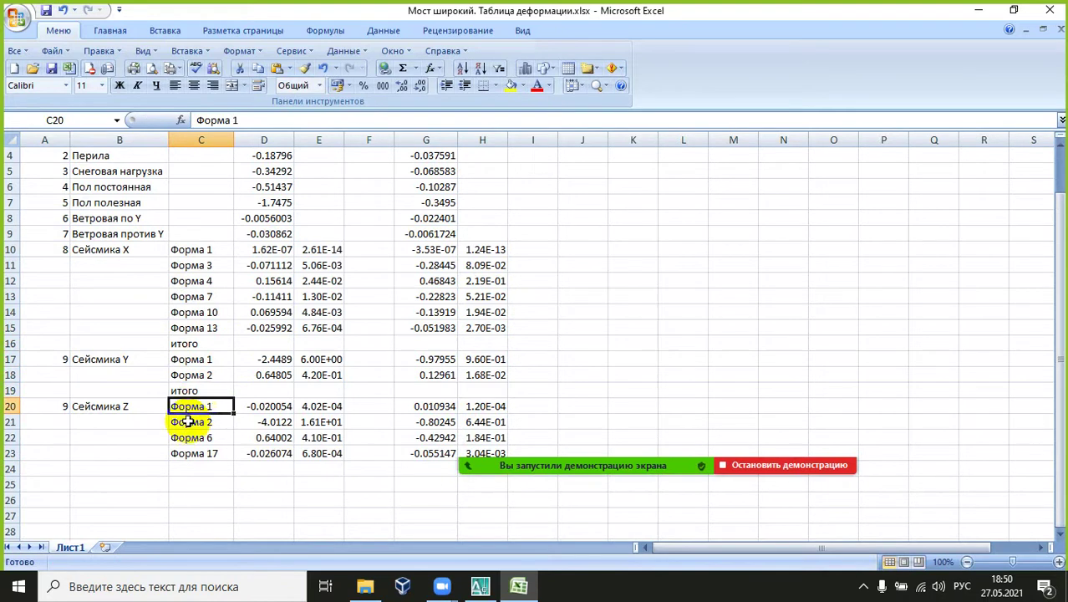
left_click(179, 467)
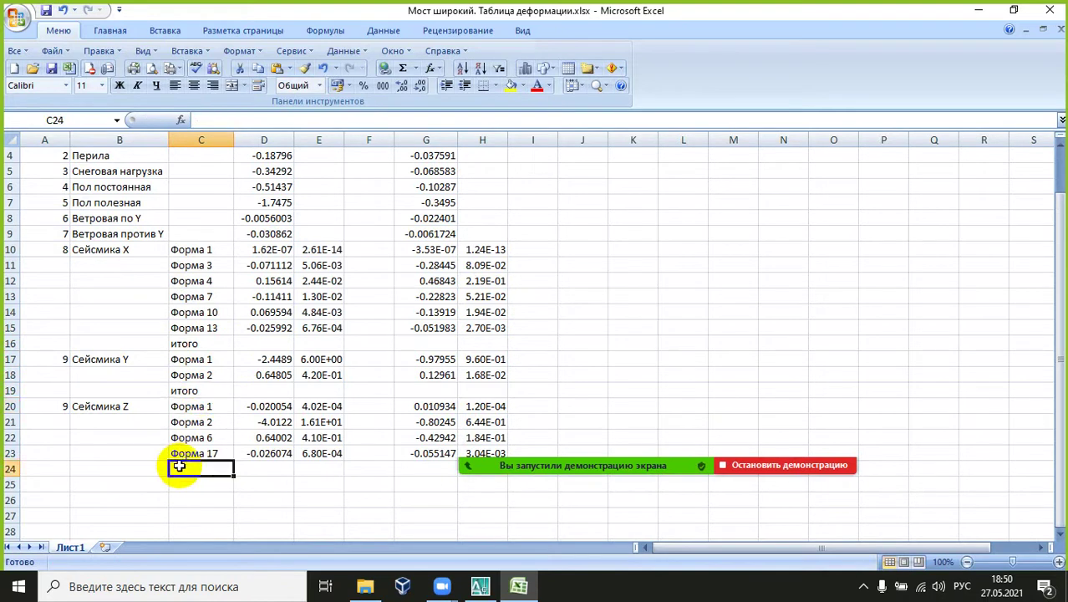
type("итого")
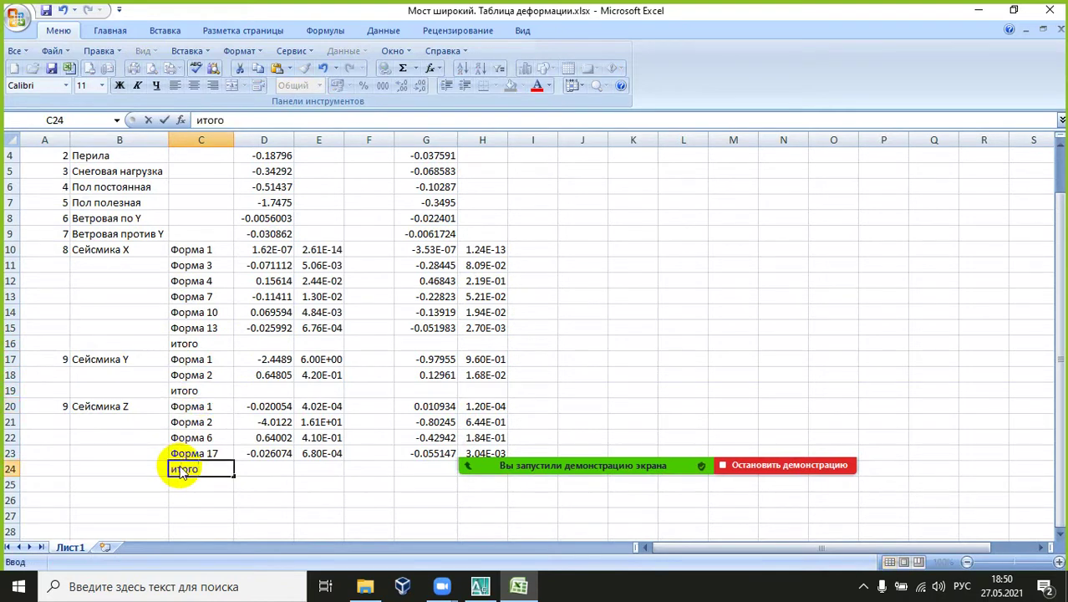
key("Return")
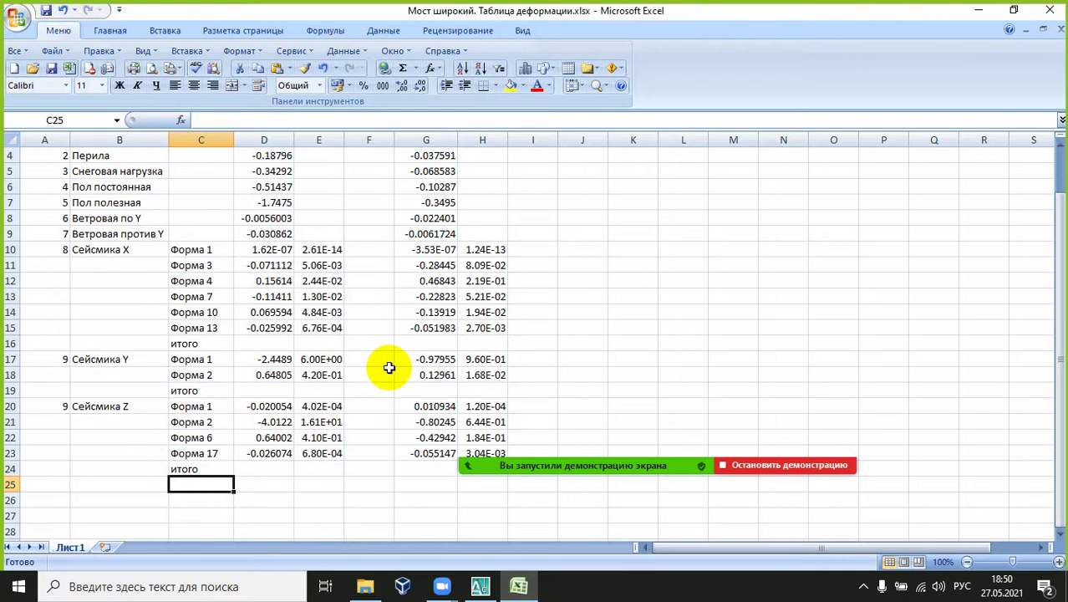
left_click(11, 359)
right_click(13, 360)
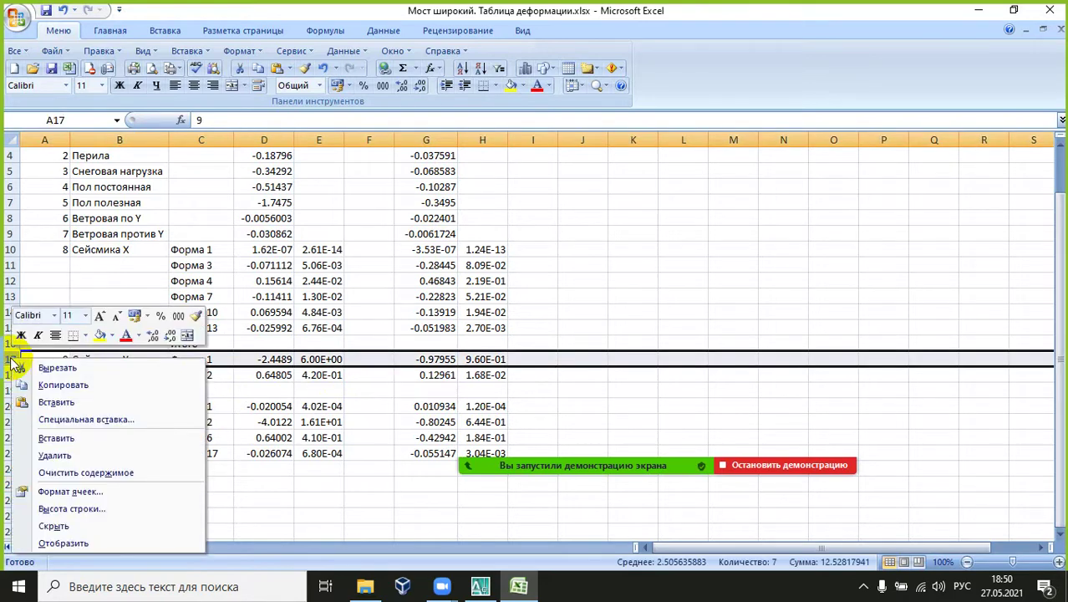
left_click(46, 403)
left_click(578, 332)
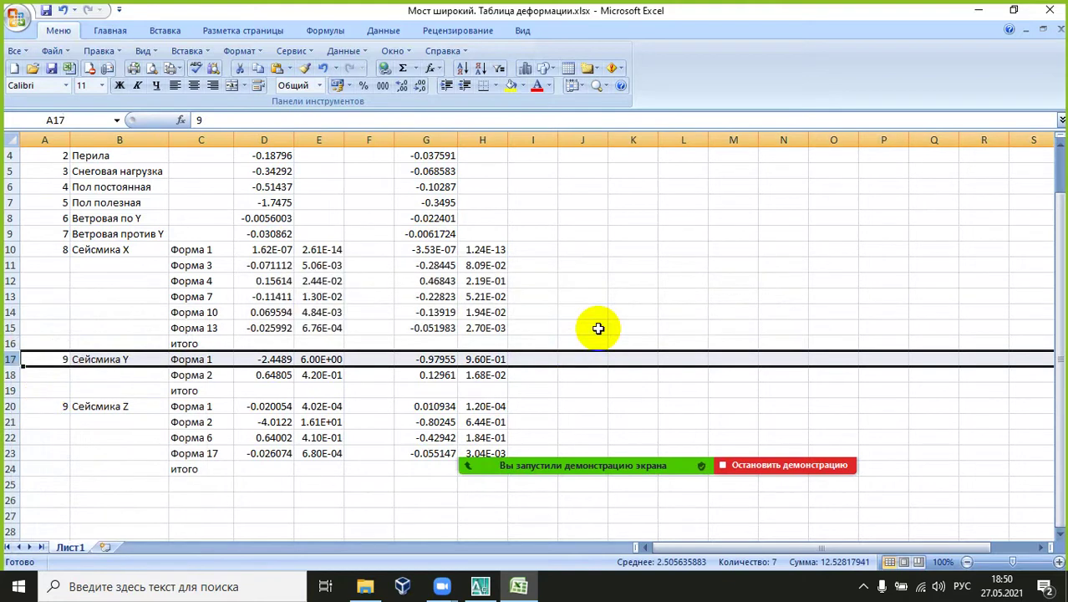
Step: Insert a blank row above the "Сейсмика Y" row and another above that group's "итого" row
right_click(17, 358)
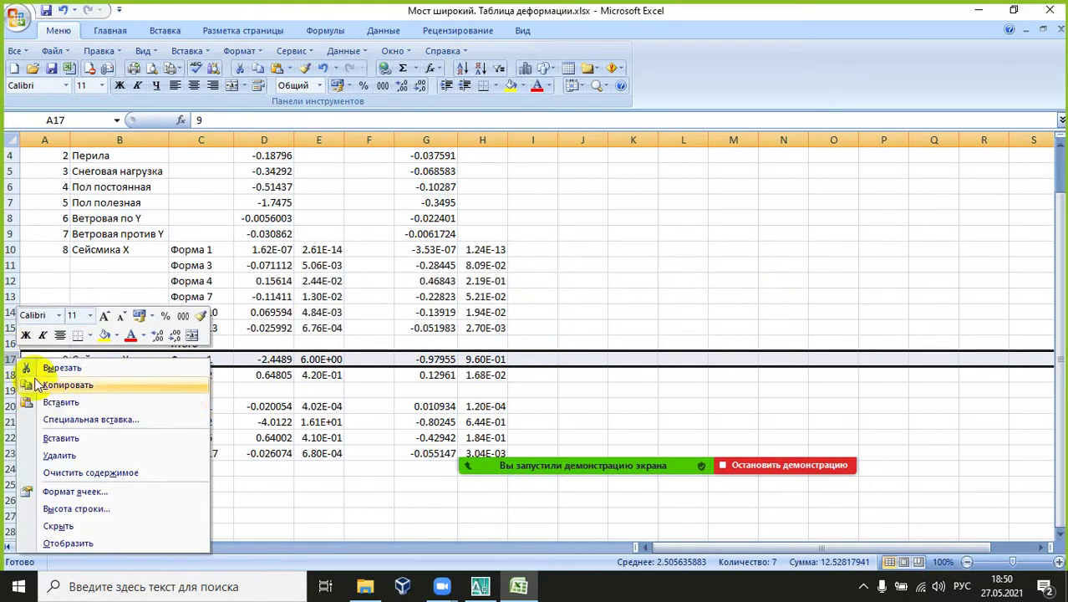
left_click(63, 440)
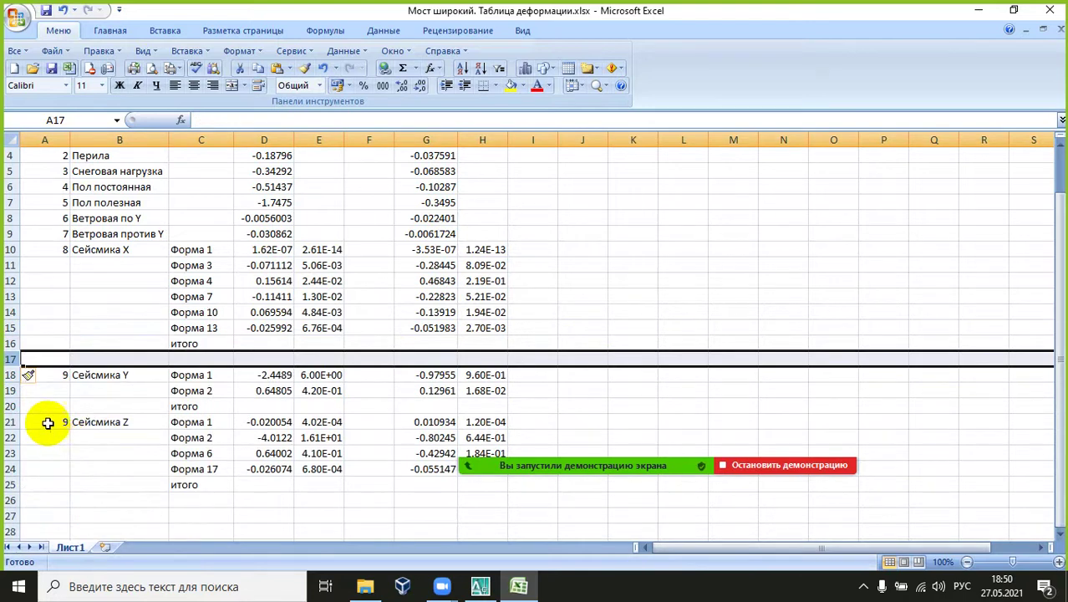
right_click(17, 406)
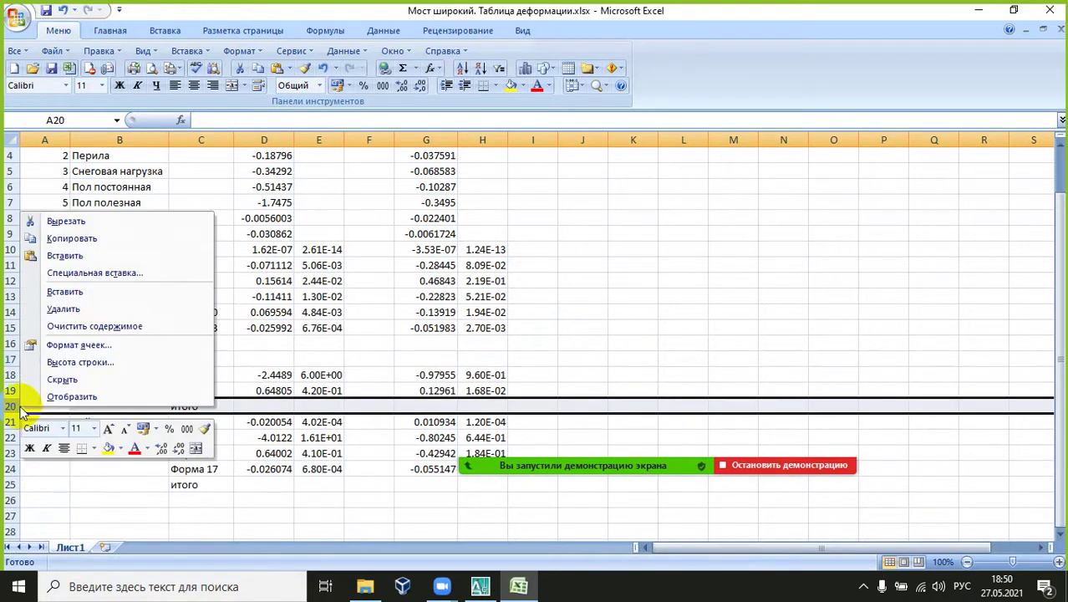
left_click(66, 291)
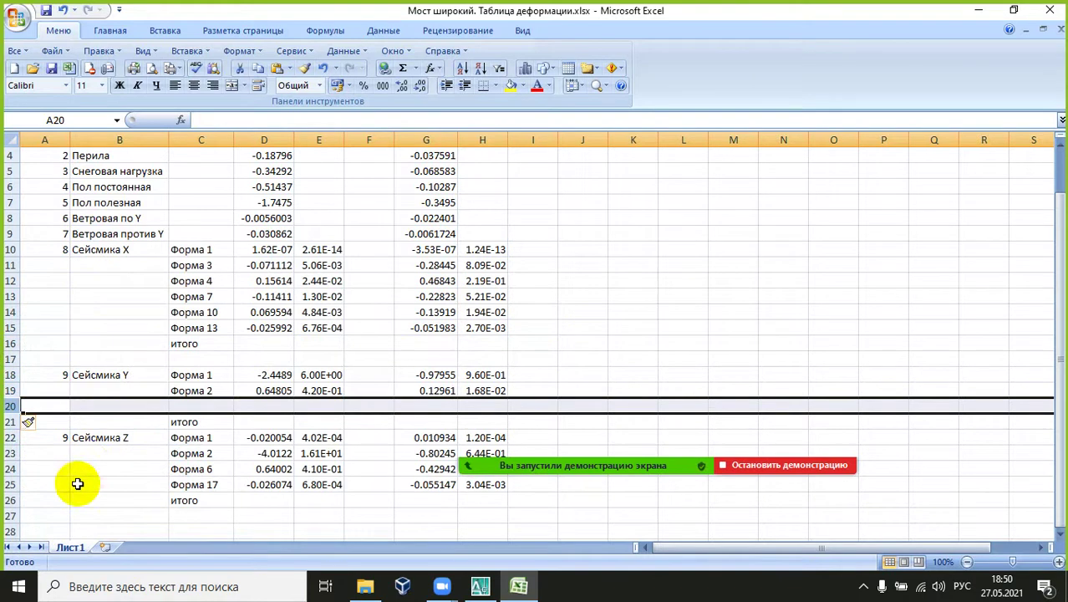
Step: Change the Сейсмика X total label in C16 to "итого +" and enter "итого -" in C17
left_click(210, 344)
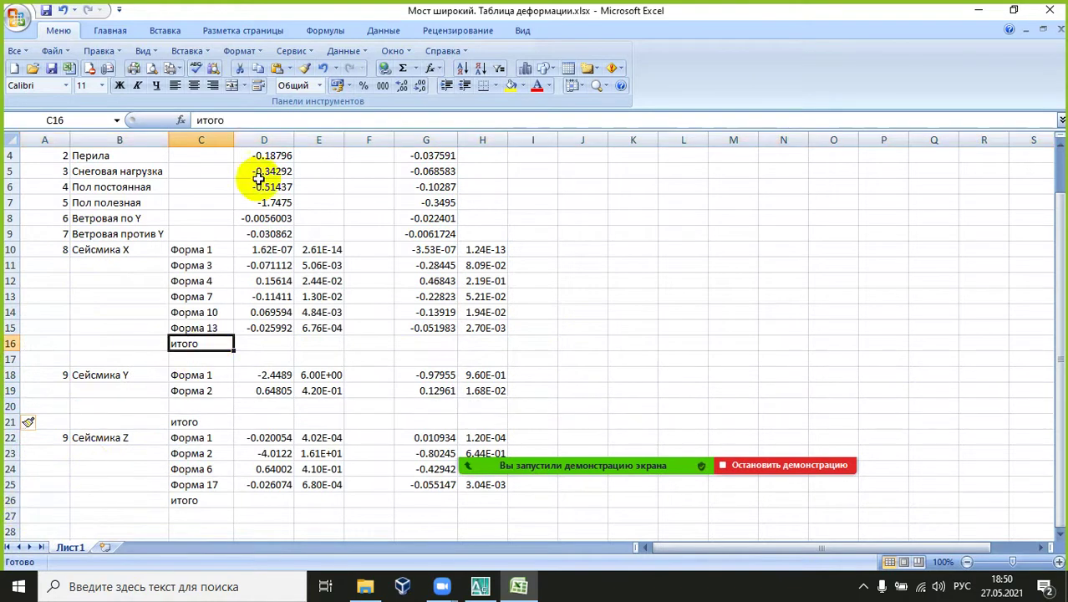
left_click(255, 120)
type("+")
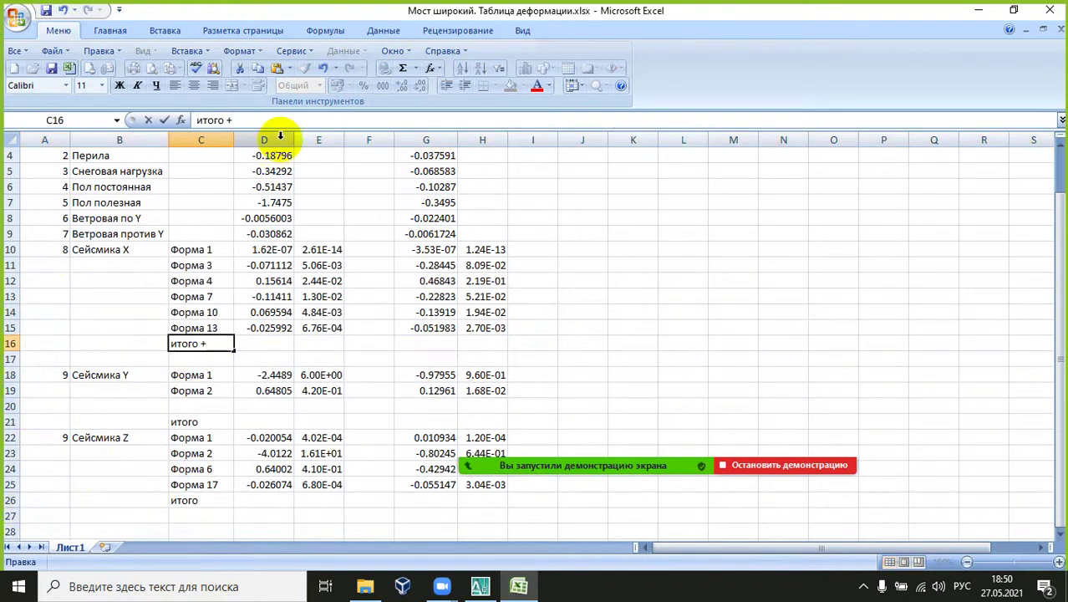
key("Return")
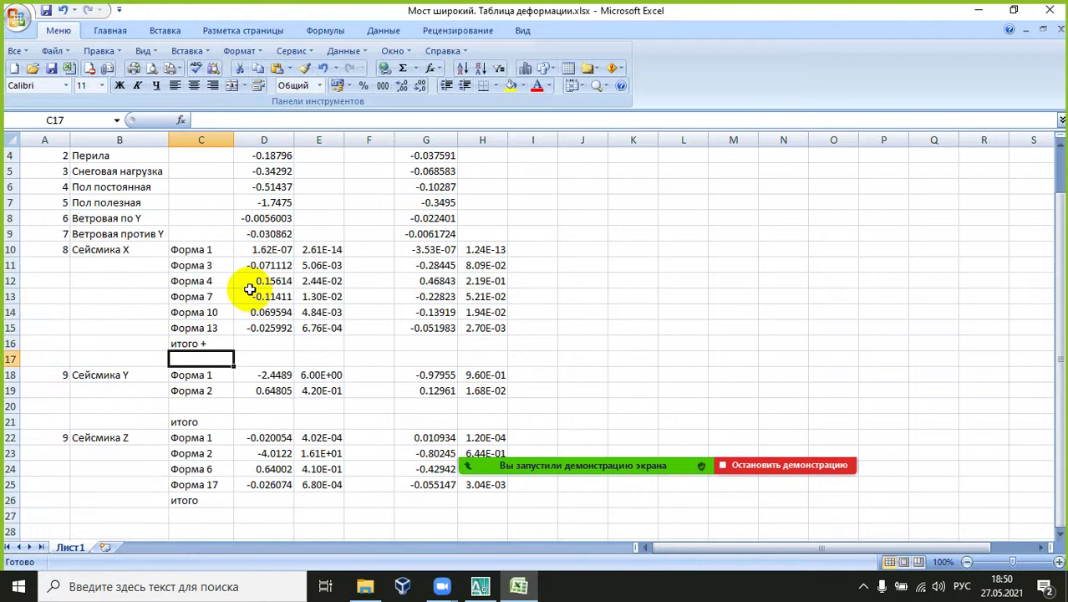
type("итого")
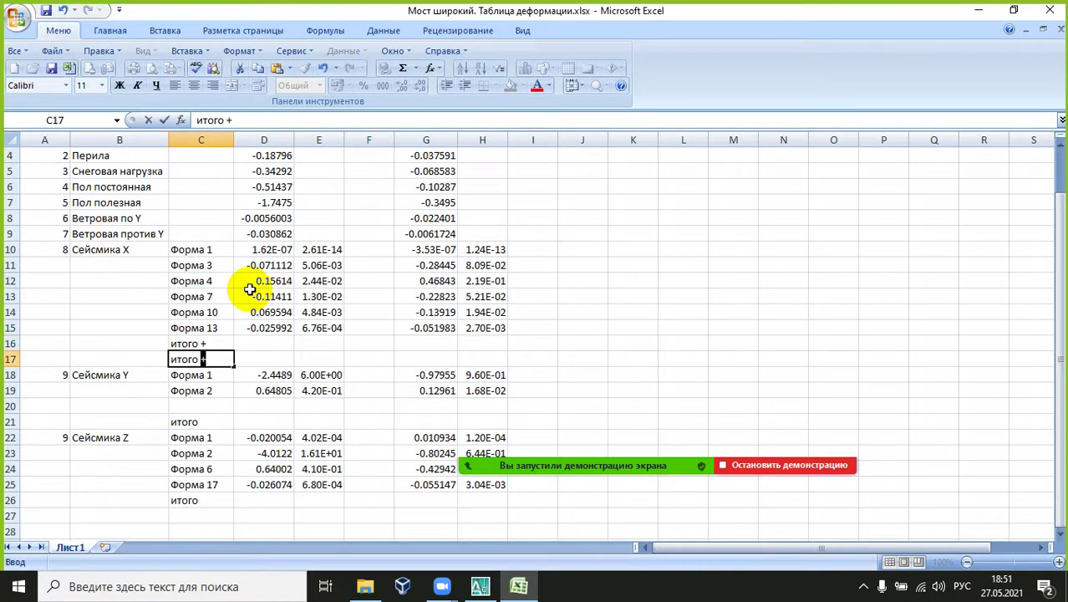
type(" -")
key("Return")
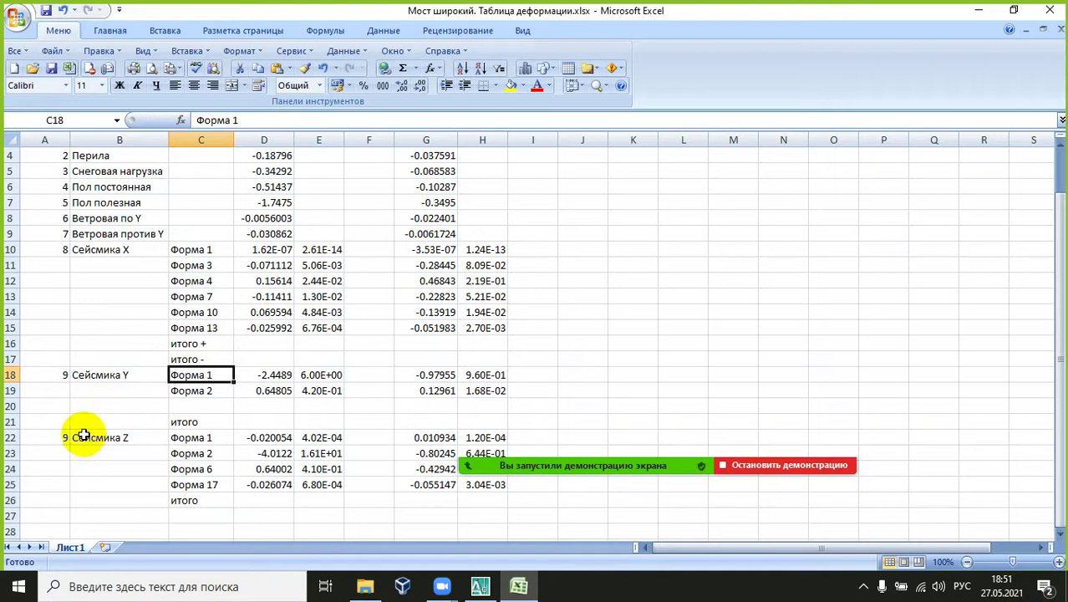
Step: Set the "Сейсмика Z" load number in A22 to 10
left_click(39, 437)
type("10")
key("Return")
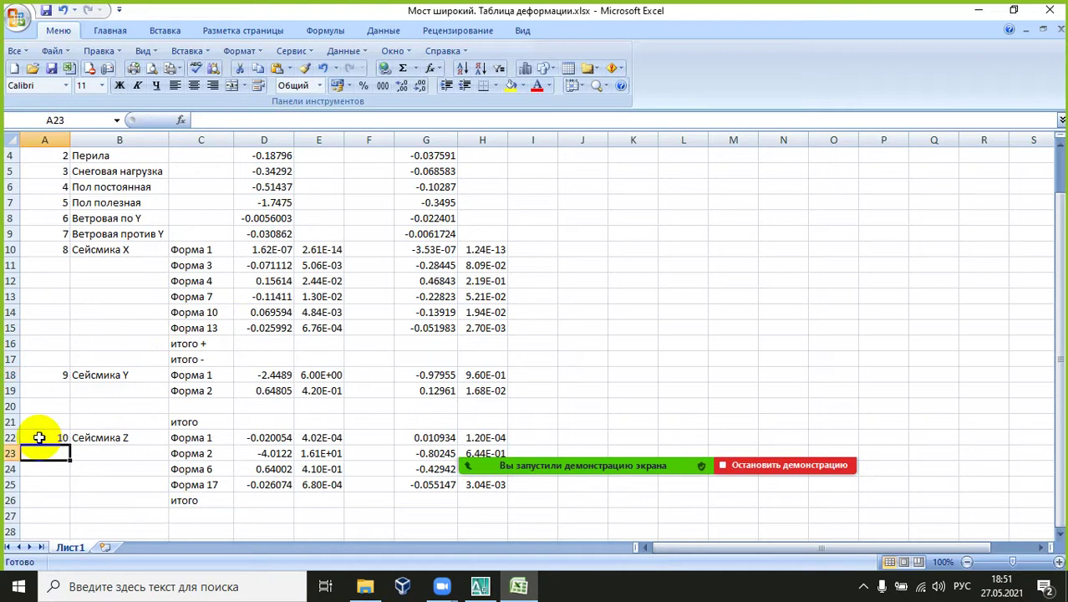
Step: Label the Сейсмика Y totals "итого +" in C20 and "итого -" in C21
left_click(207, 407)
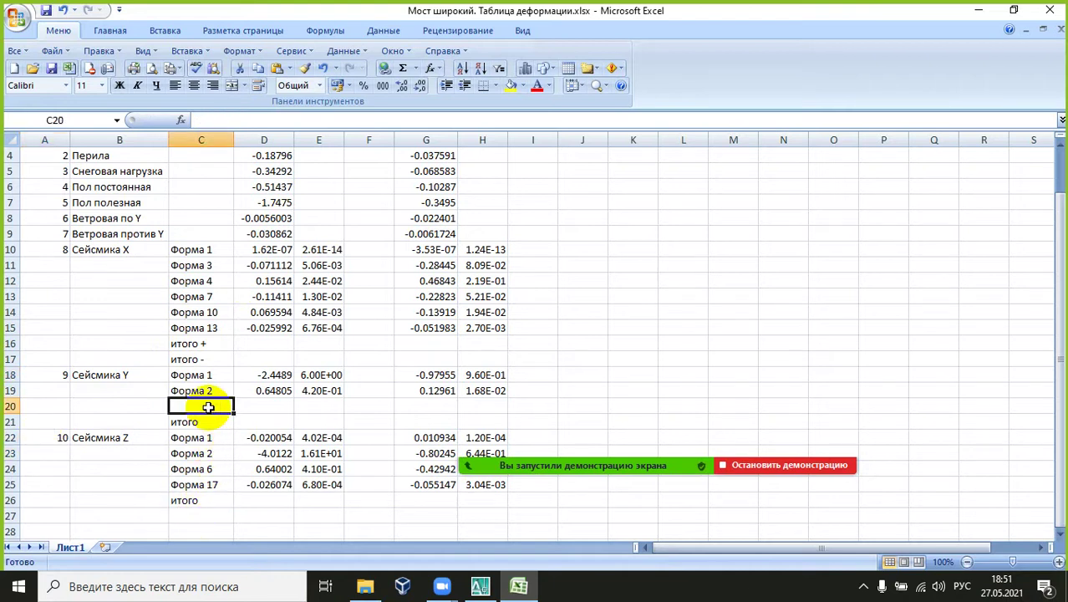
type("итого +")
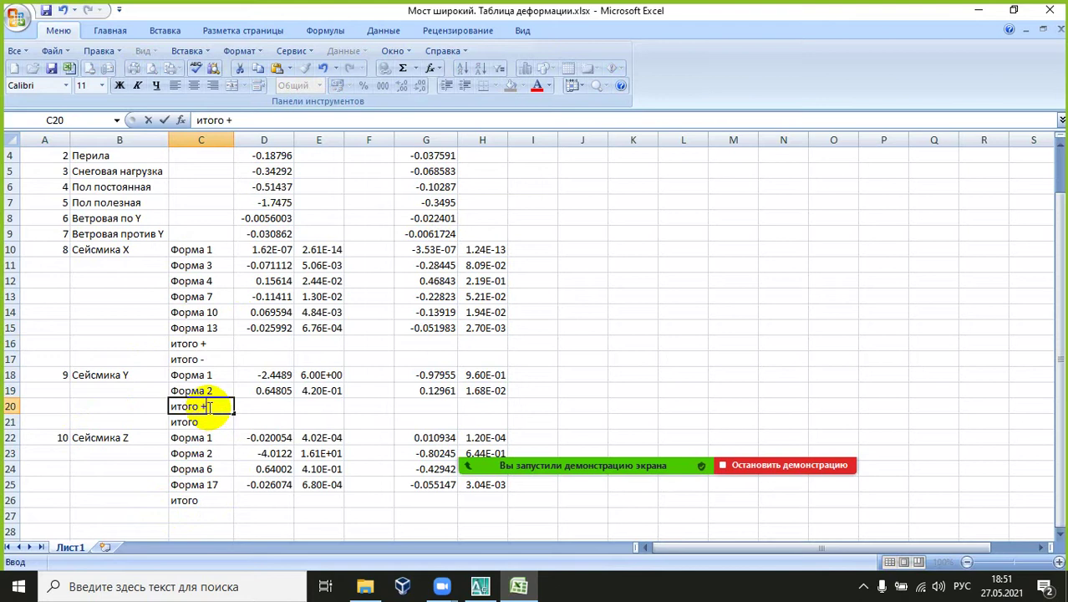
key("Return")
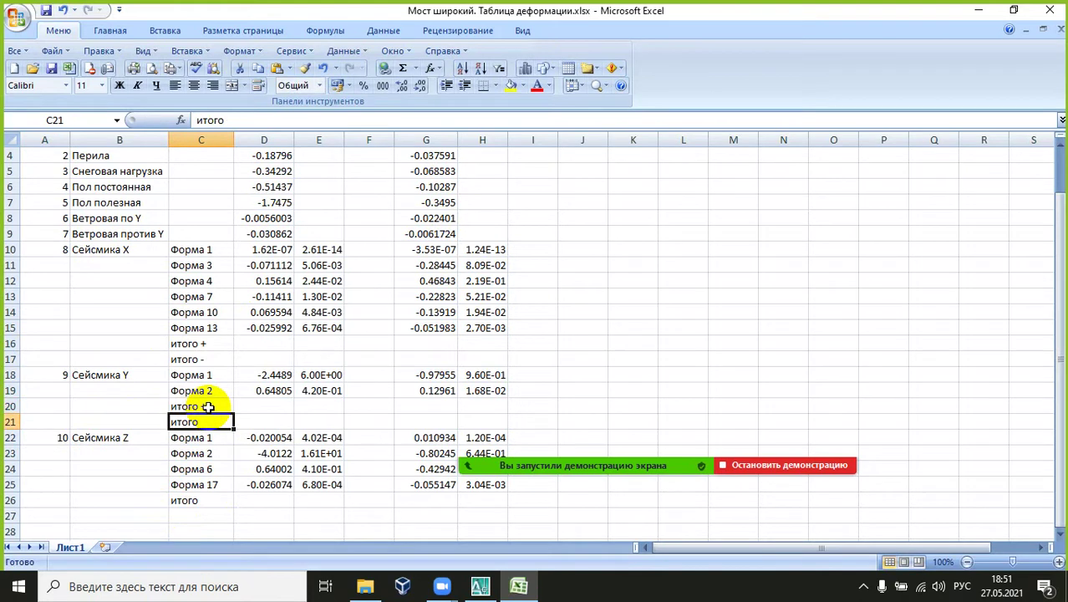
left_click(264, 121)
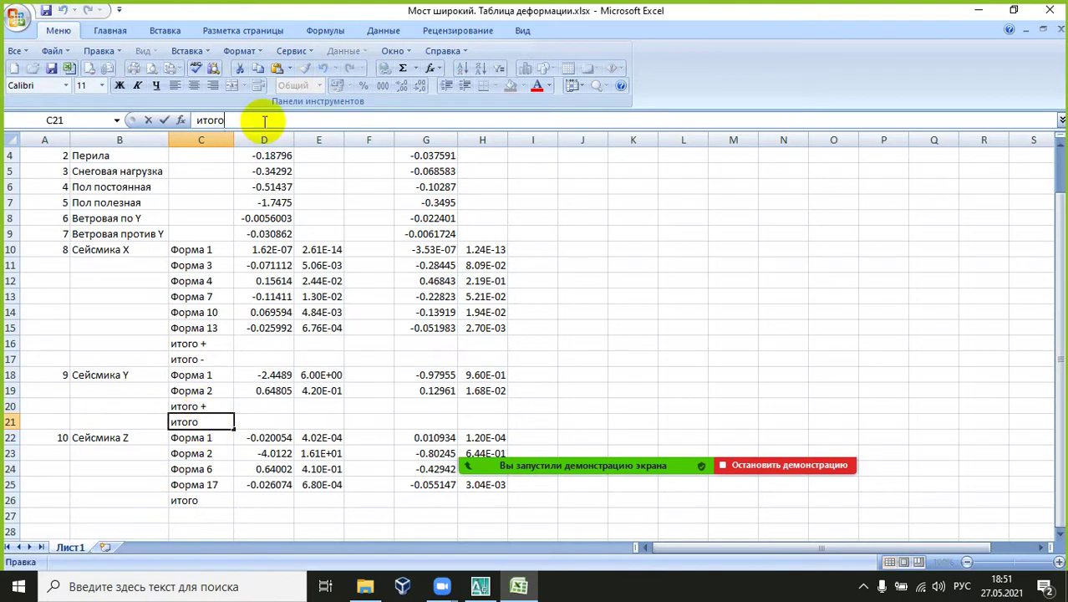
type("-")
key("Return")
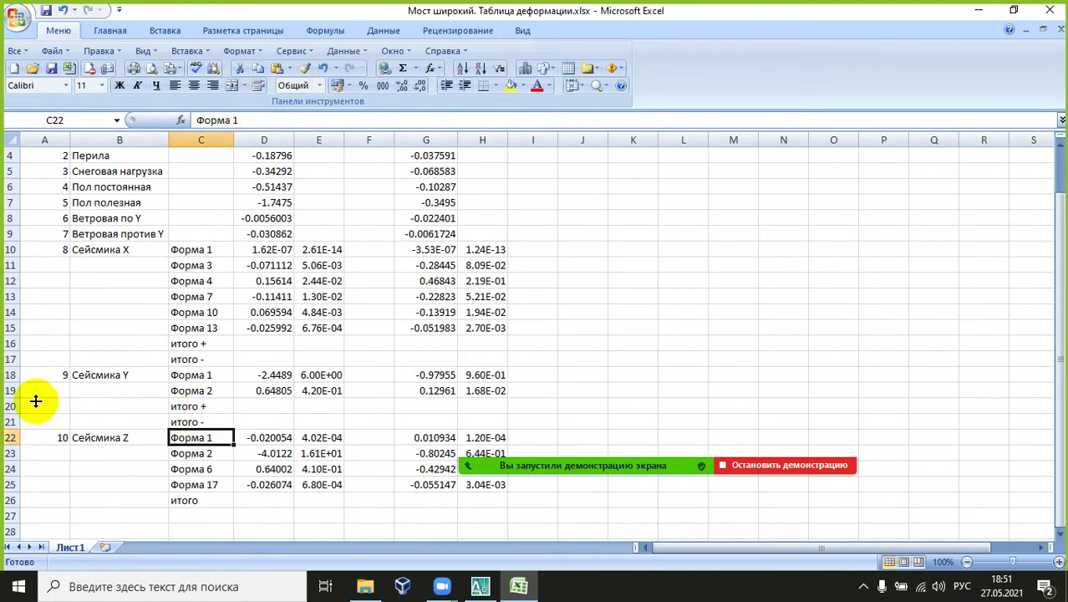
Step: Label the Сейсмика Z totals "итого +" in C26 and "итого -" in C27
left_click(219, 499)
left_click(245, 120)
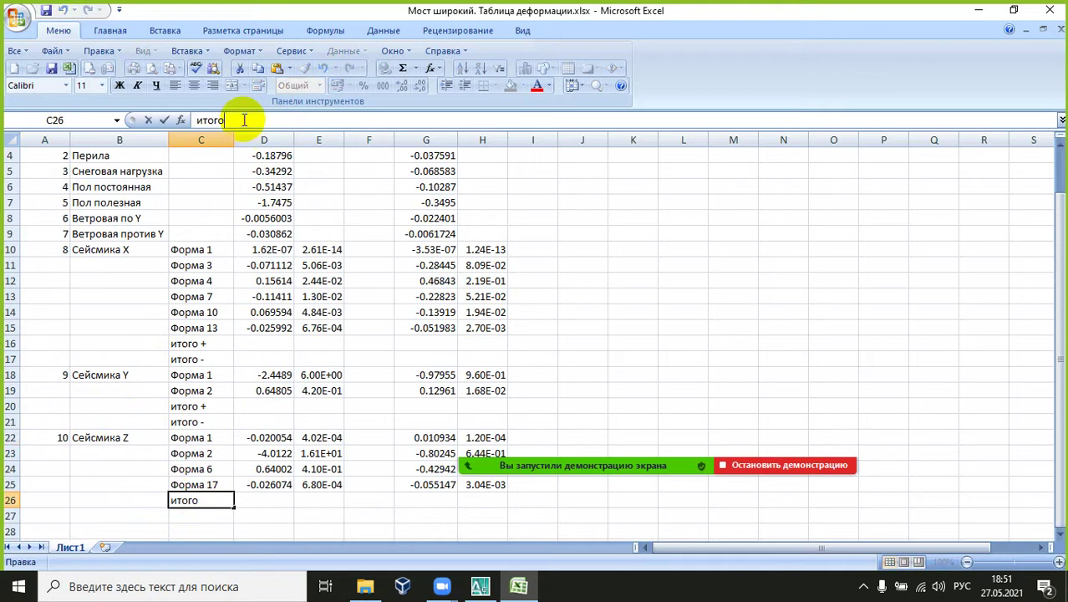
key("Return")
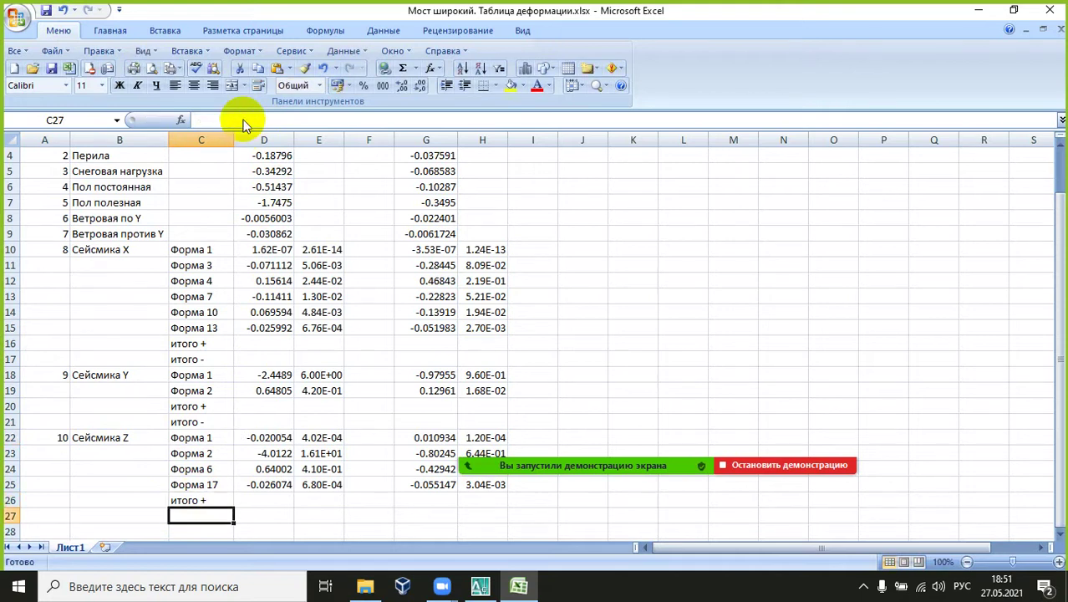
type("итго")
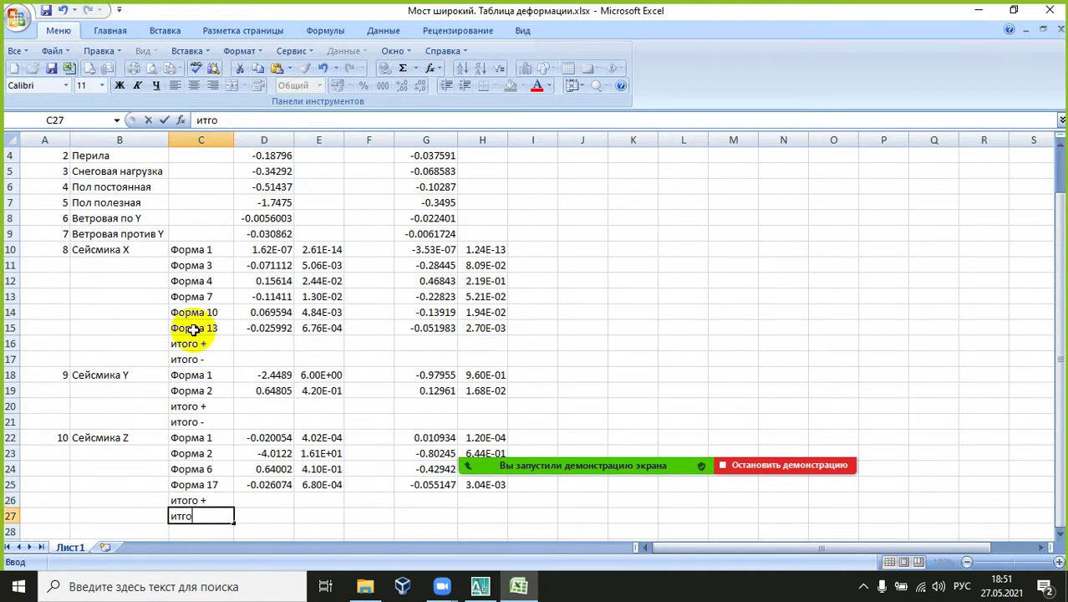
key("BackSpace")
key("BackSpace")
type("ого -")
key("Return")
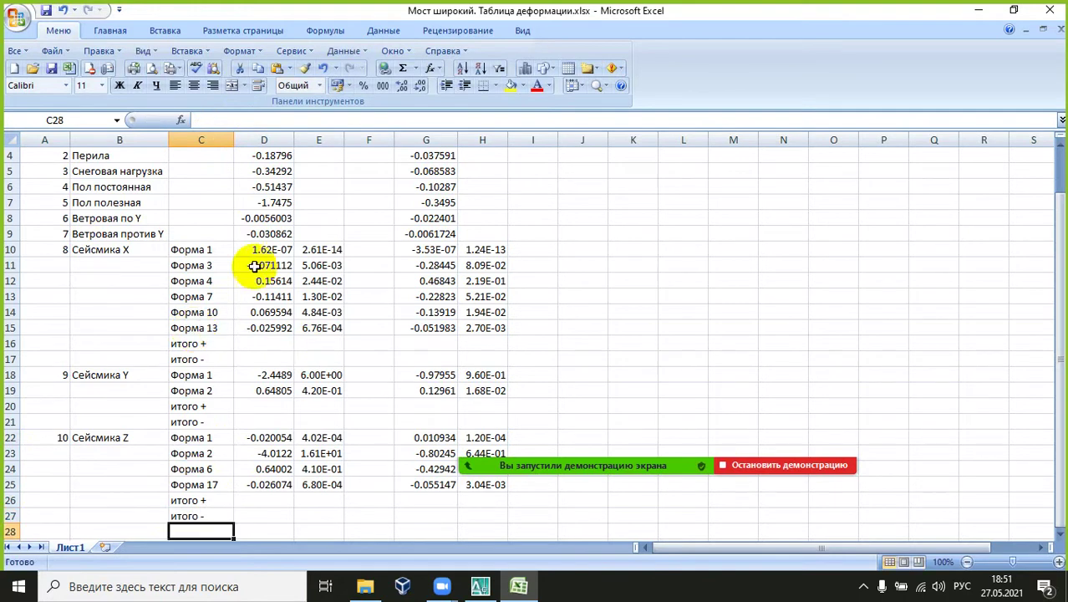
Step: Sum the squares of the span's positive Сейсмика X forms by entering =E10+E12+E14 in E16
left_click(314, 342)
type("=")
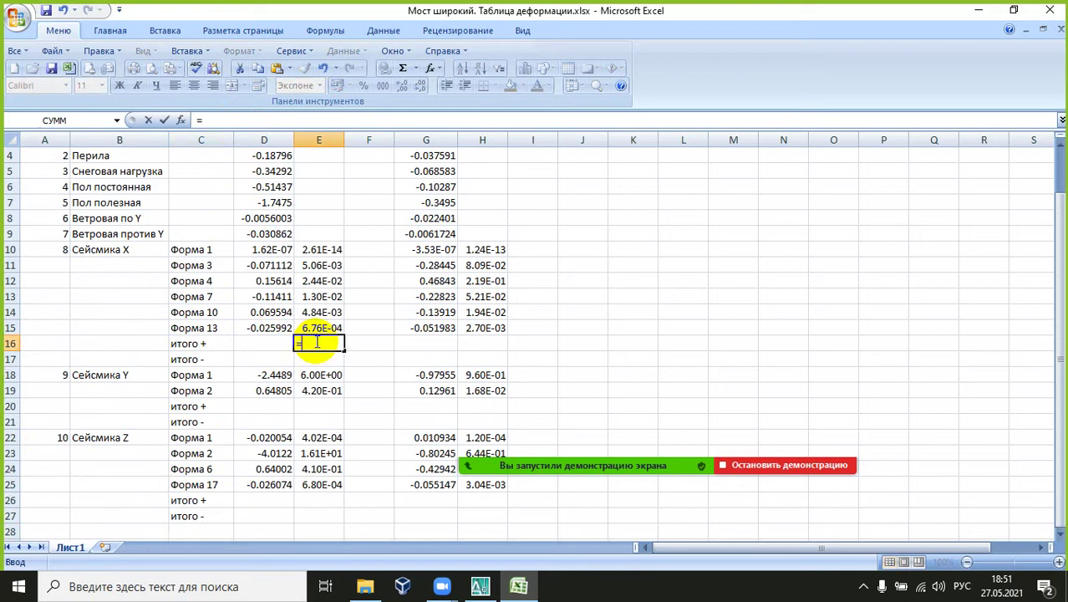
left_click(331, 249)
type("+")
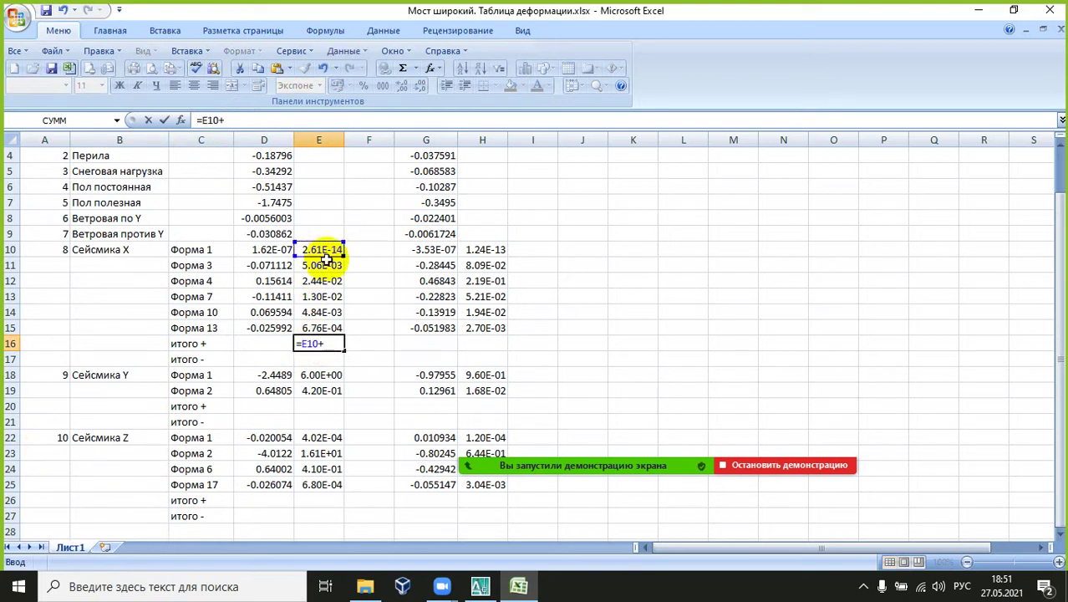
left_click(325, 282)
type("+")
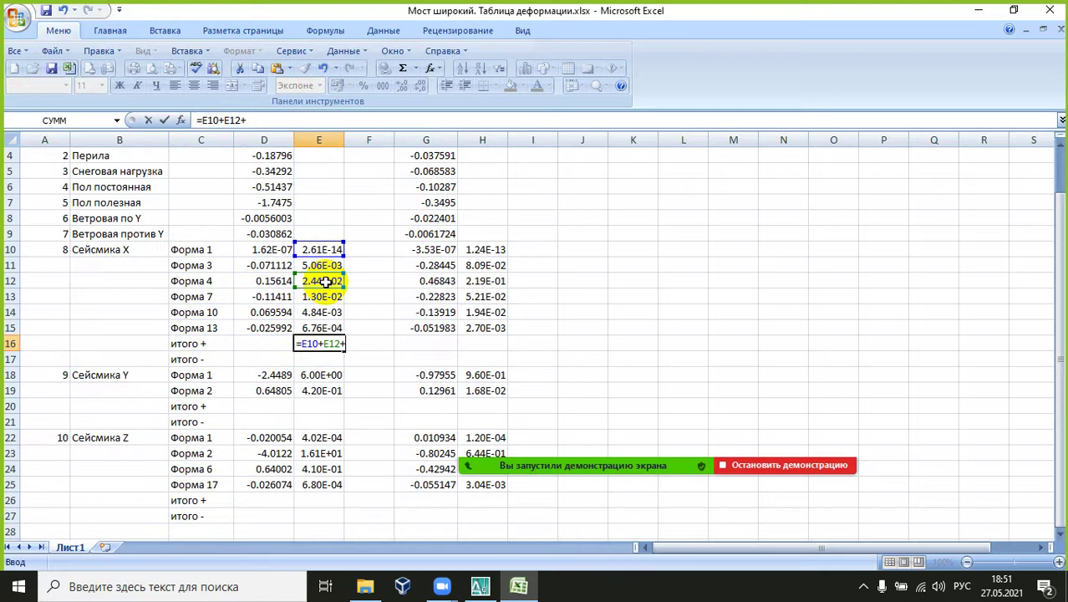
left_click(333, 312)
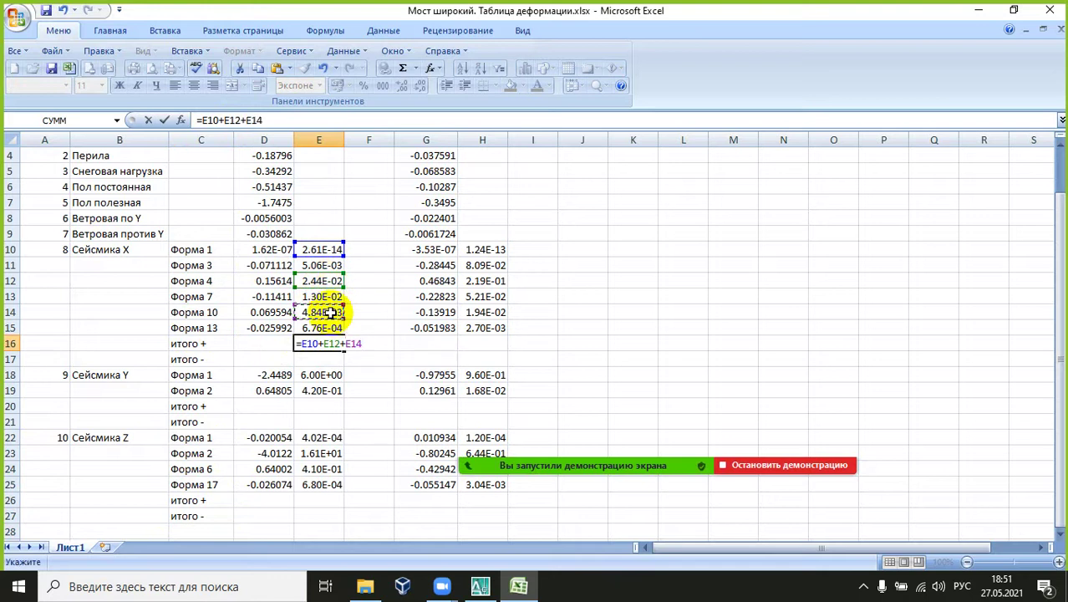
key("Return")
Step: Sum the squares of the span's negative Сейсмика X forms by entering =E11+E13+E15 in E17
type("=")
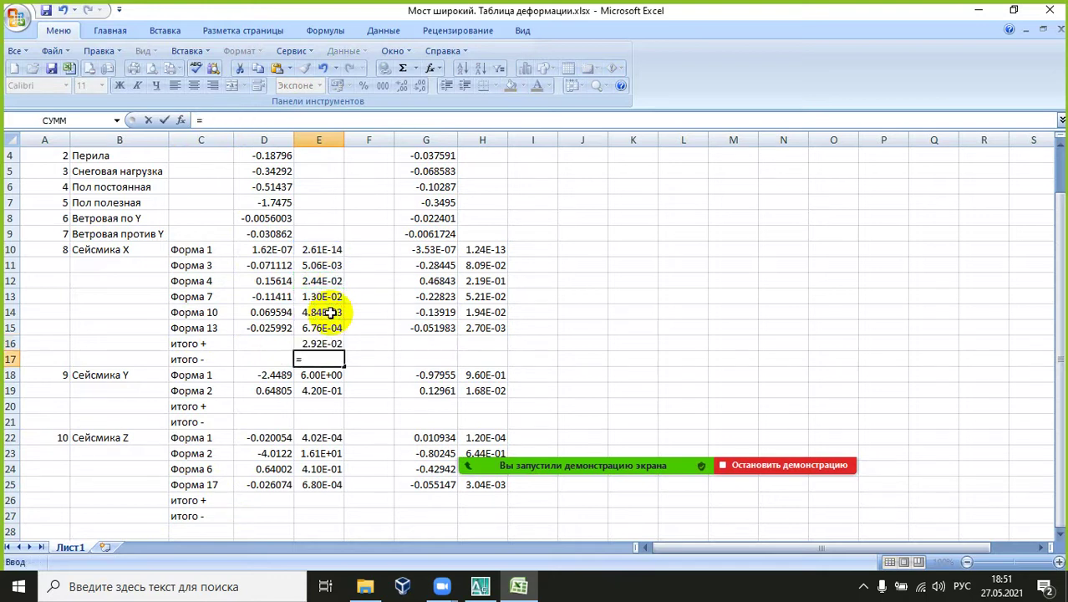
left_click(333, 263)
type("+")
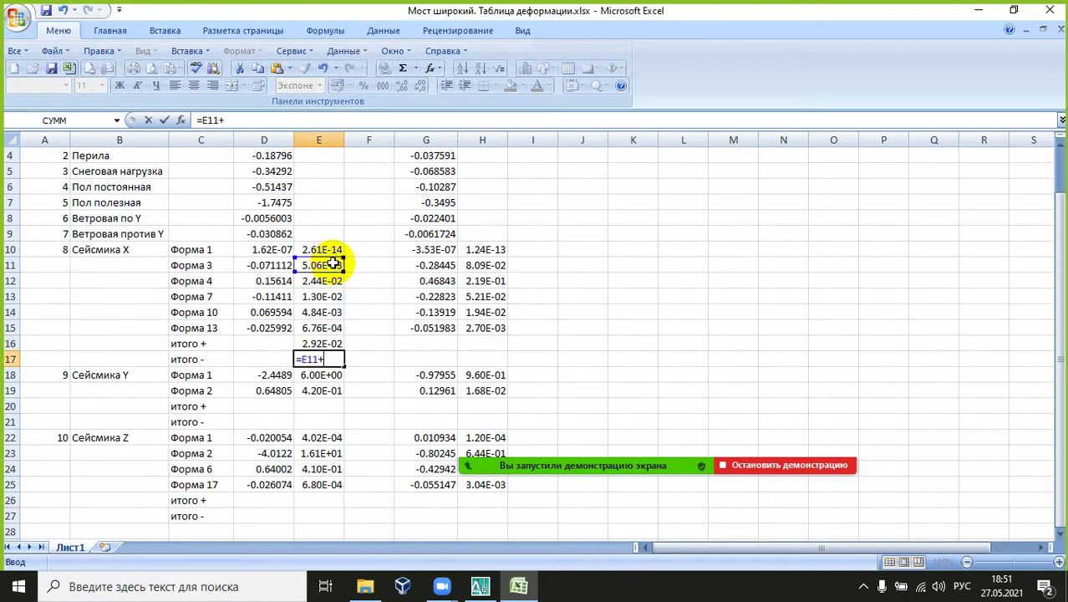
left_click(330, 297)
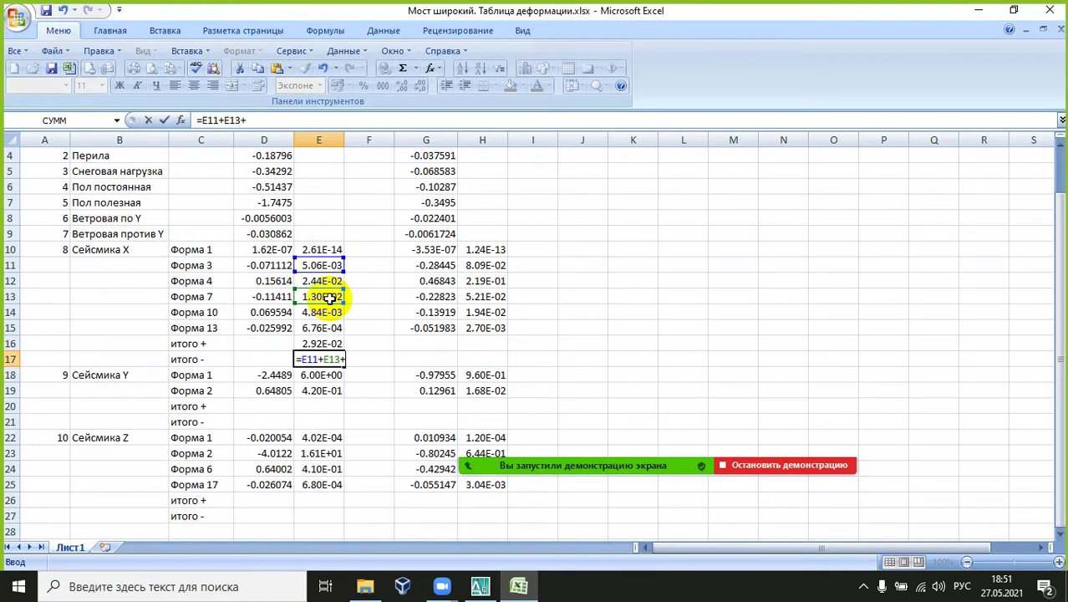
type("+")
left_click(326, 328)
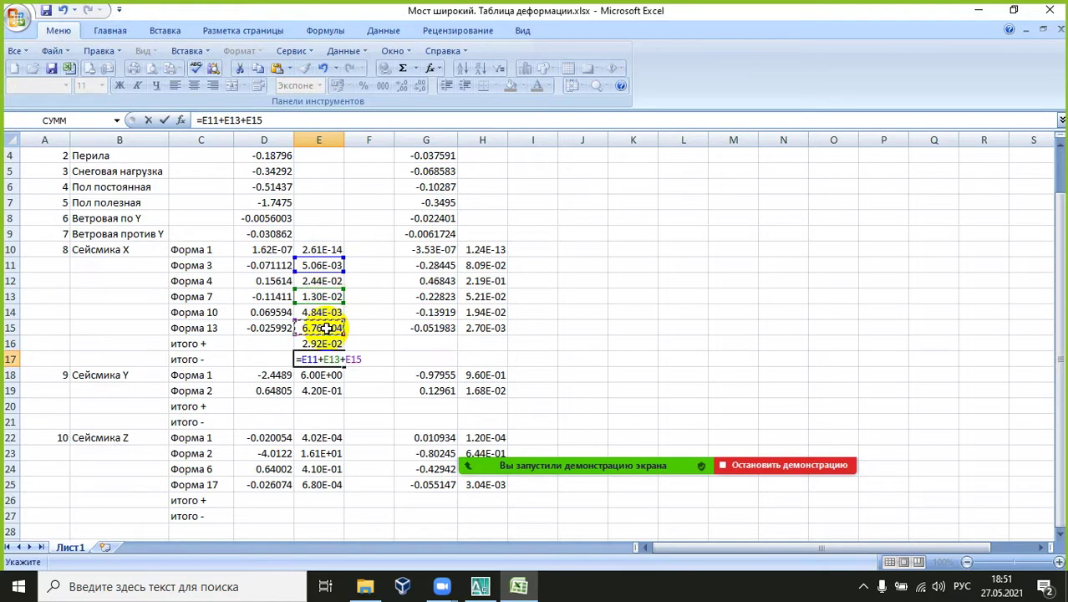
key("Return")
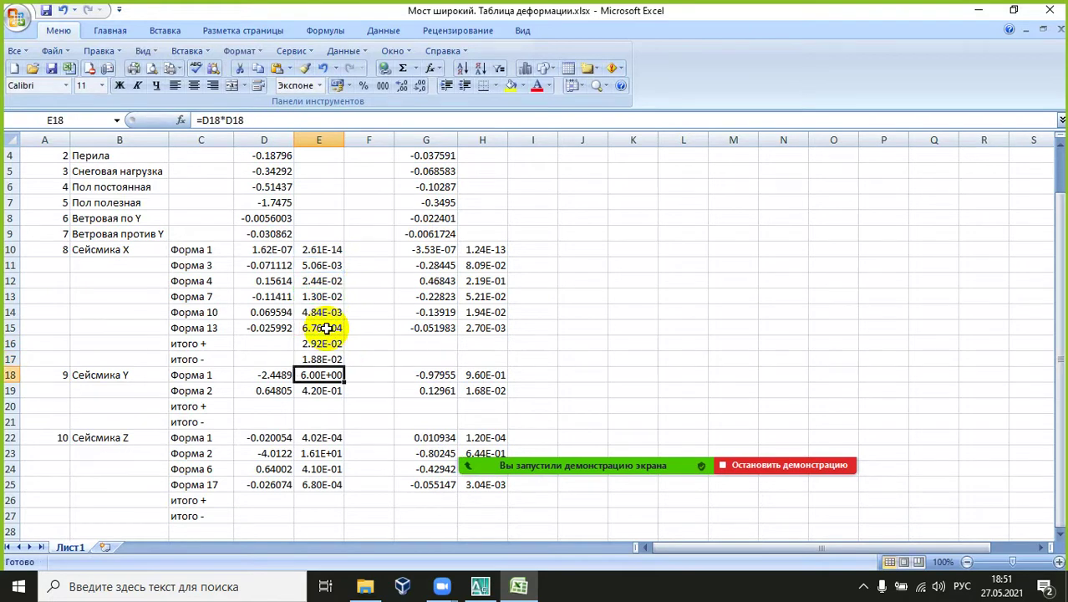
Step: Fill the support's positive Сейсмика X total by entering =H12 in H16
left_click(485, 343)
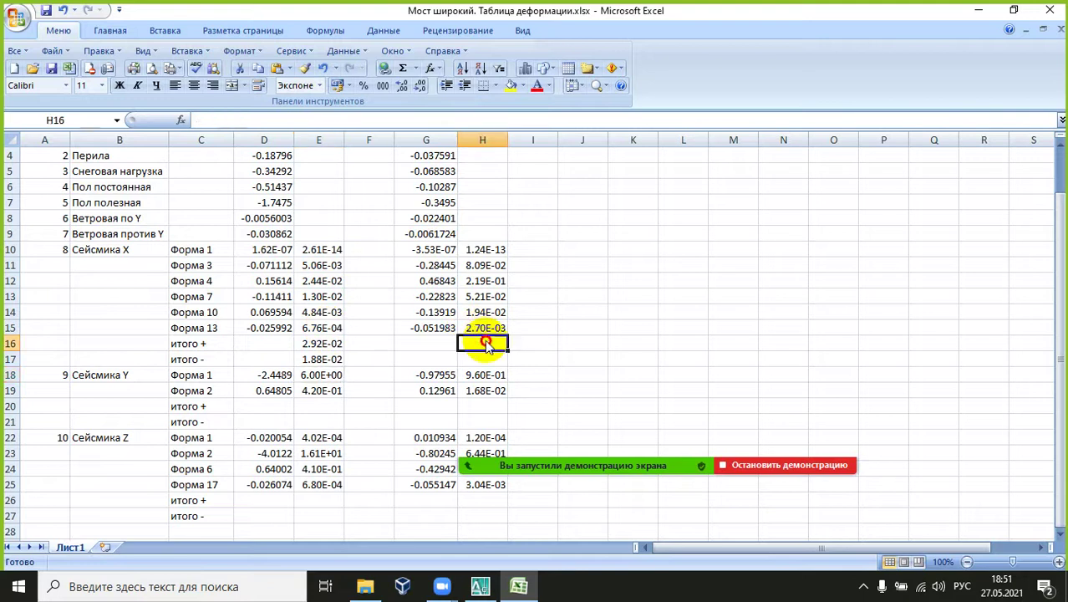
type("=")
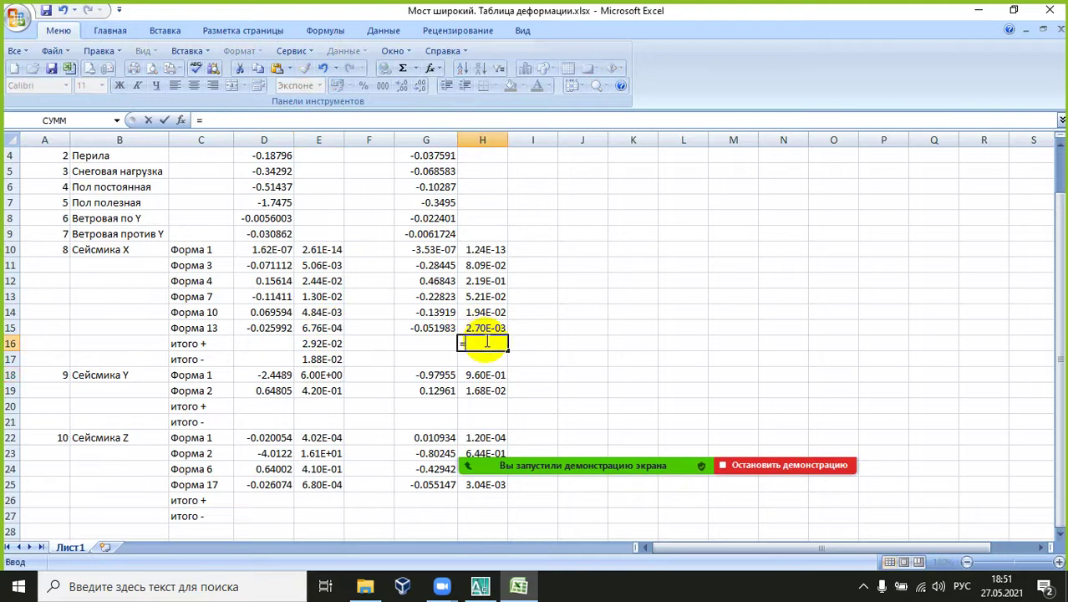
left_click(491, 284)
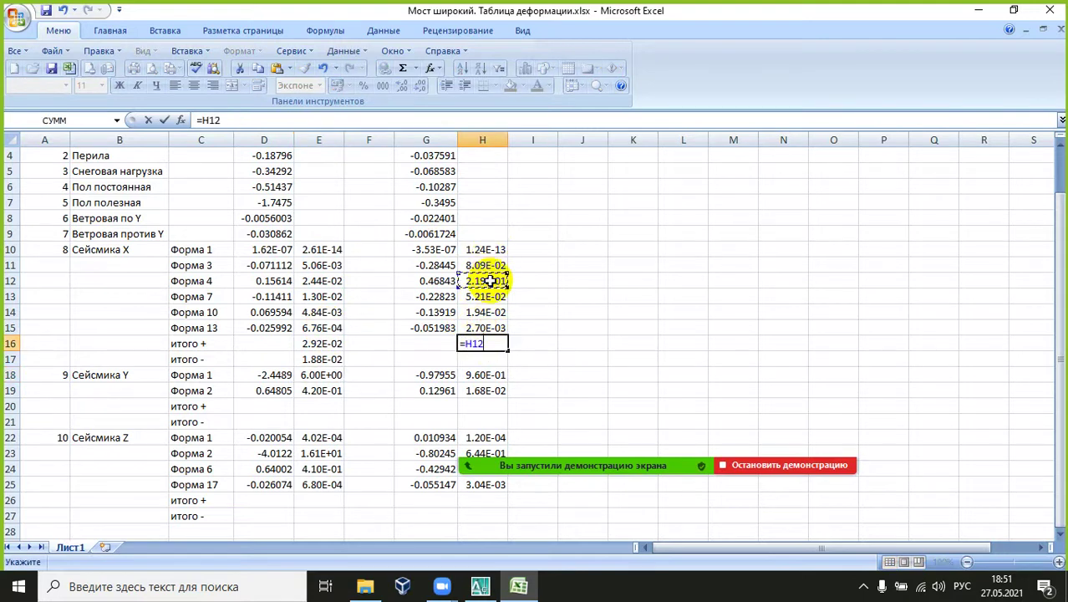
key("Return")
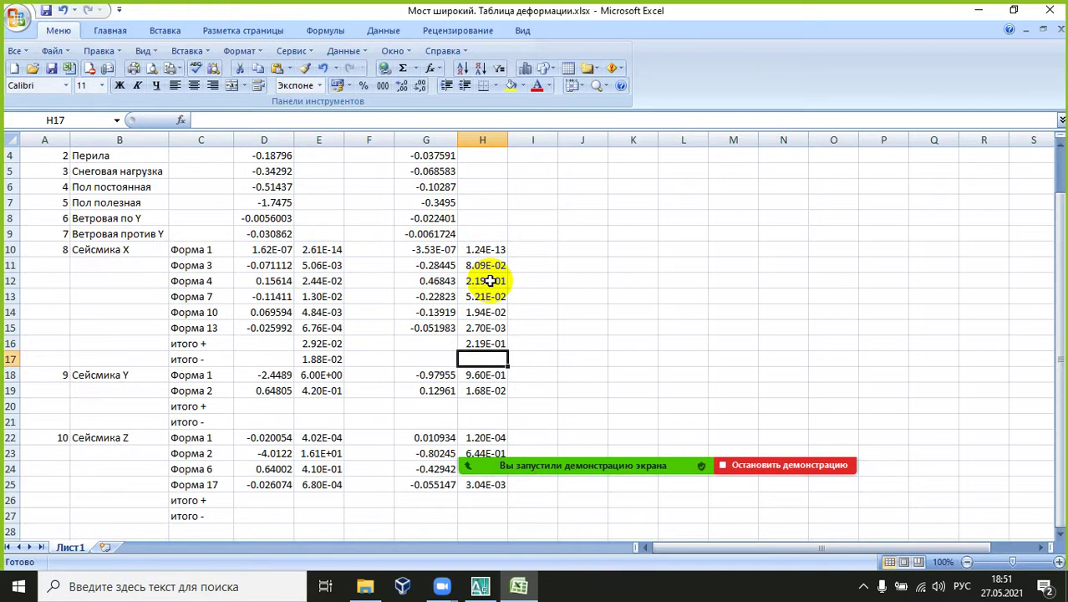
Step: Sum the squares of the support's negative Сейсмика X forms by entering =H10+H11+H13+H14+H15 in H17
type("=")
left_click(495, 249)
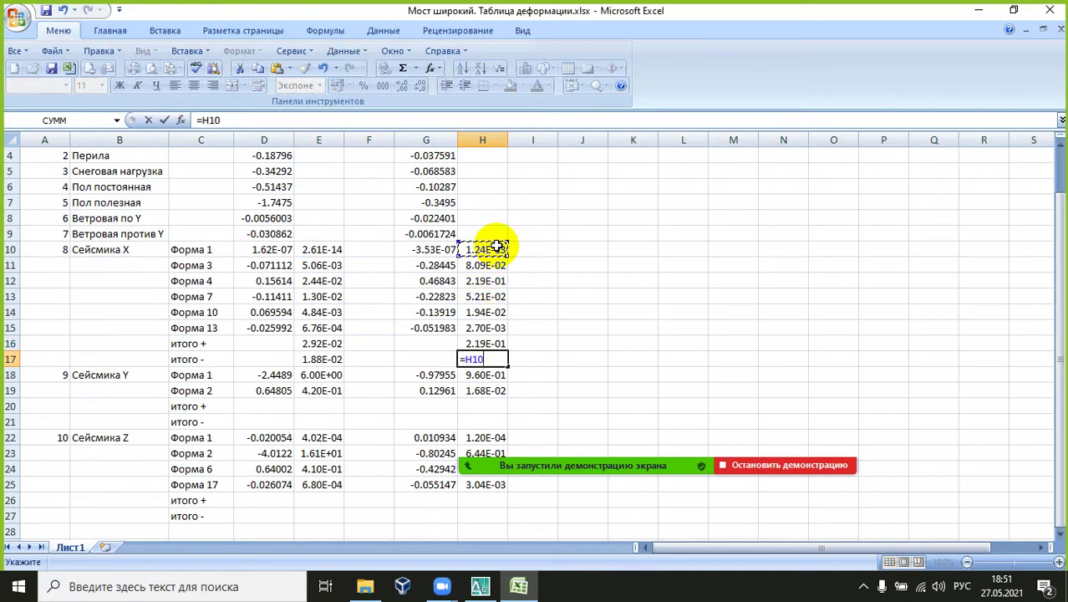
type("+")
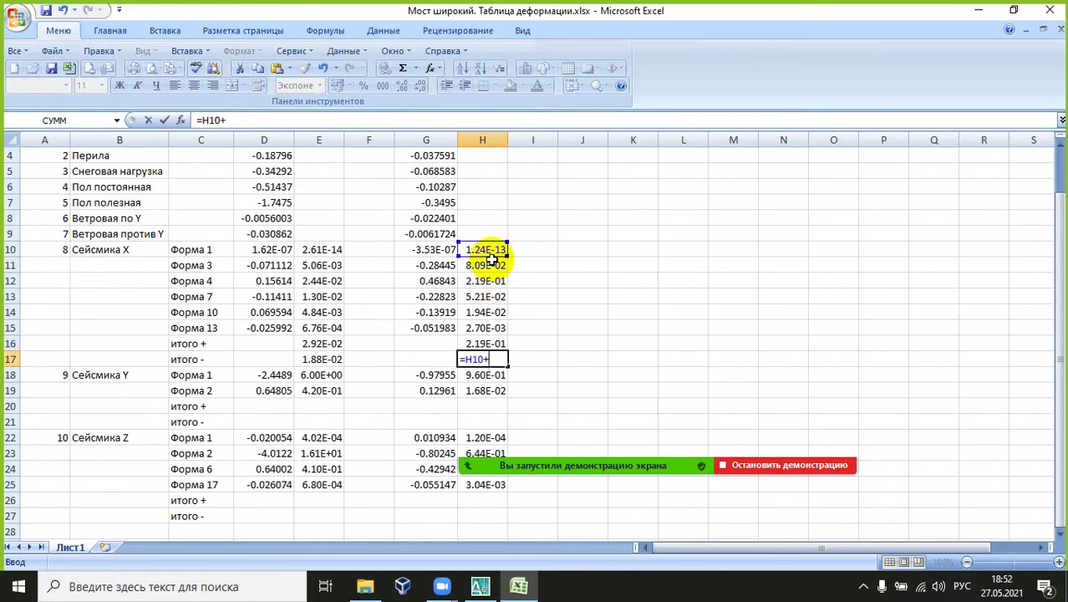
left_click(490, 265)
type("+")
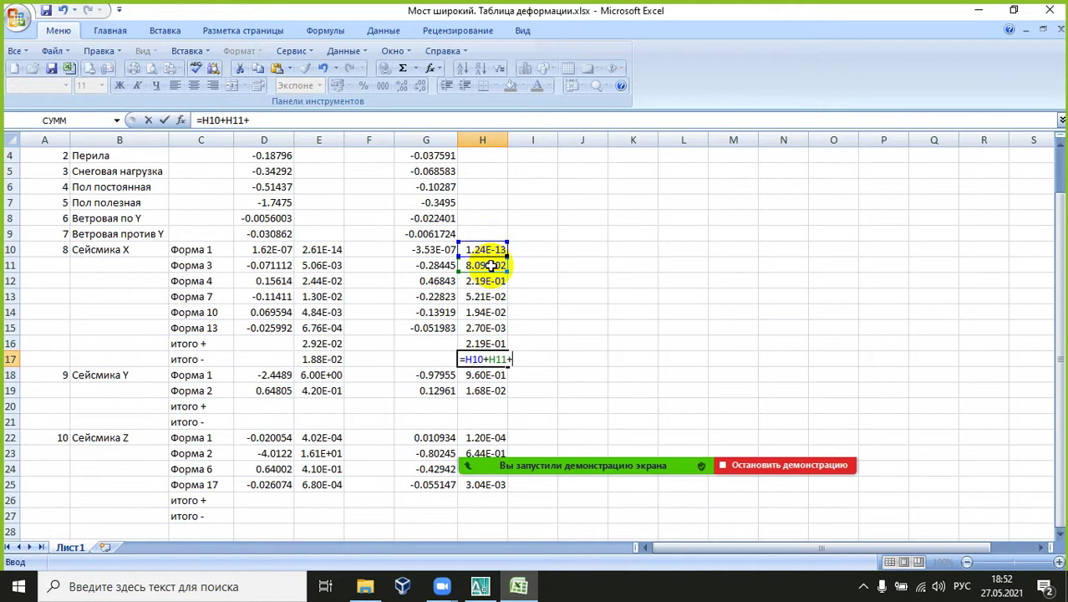
left_click(474, 297)
type("+")
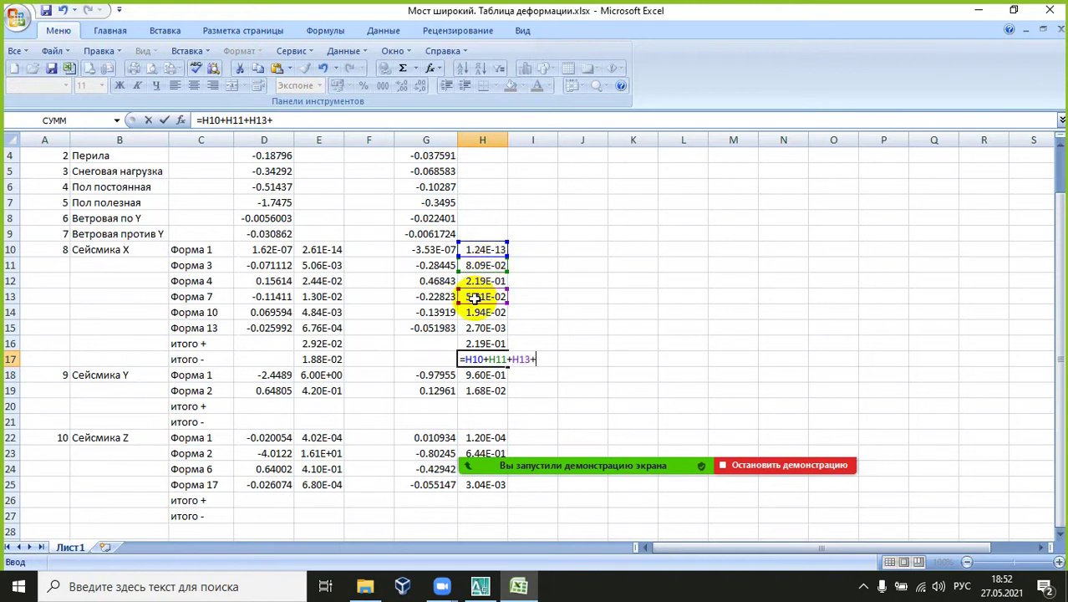
left_click(474, 312)
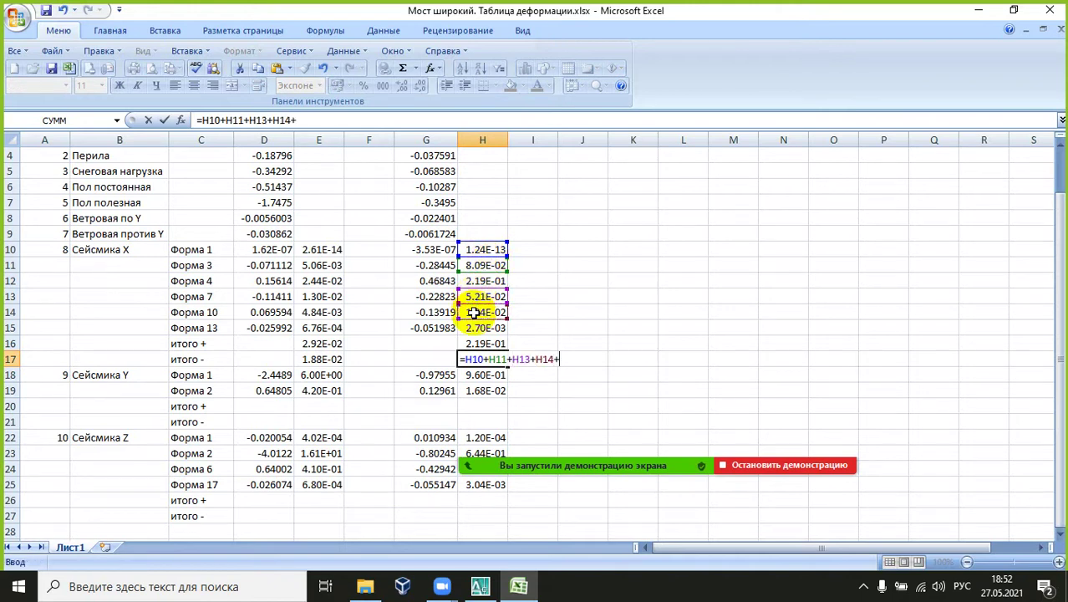
type("+")
left_click(488, 327)
key("Return")
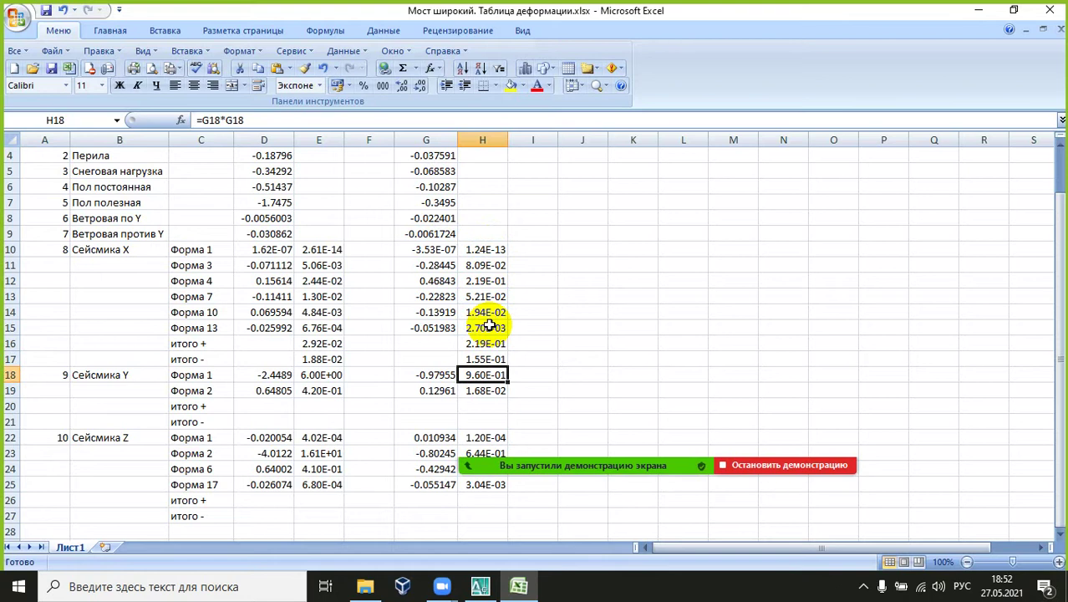
Step: Fill the span's Сейсмика Y totals with =E19 for the positive in E20 and =E18 for the negative in E21
left_click(330, 406)
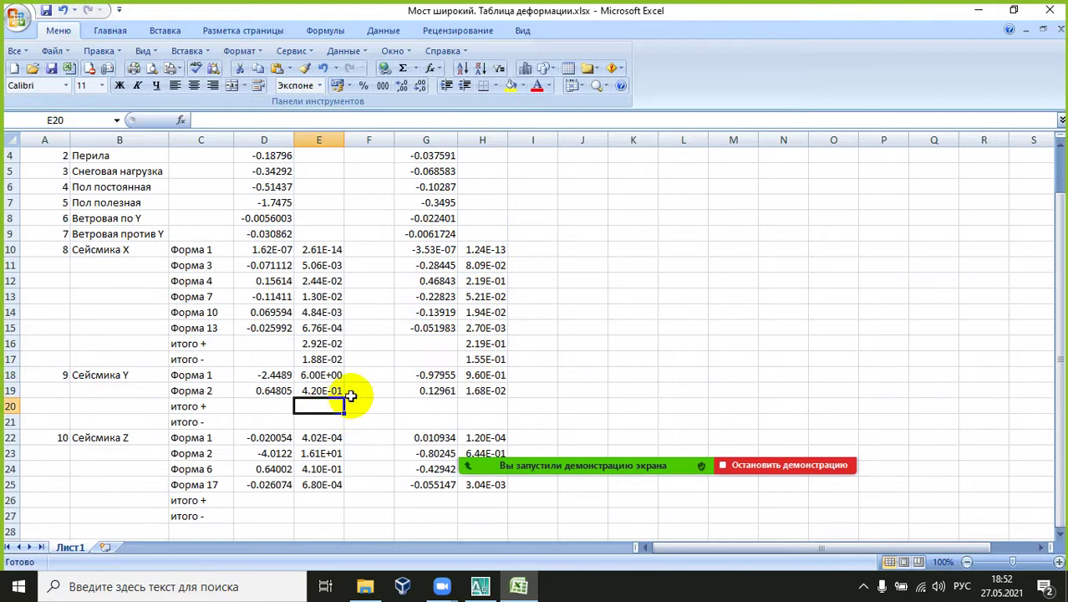
type("=")
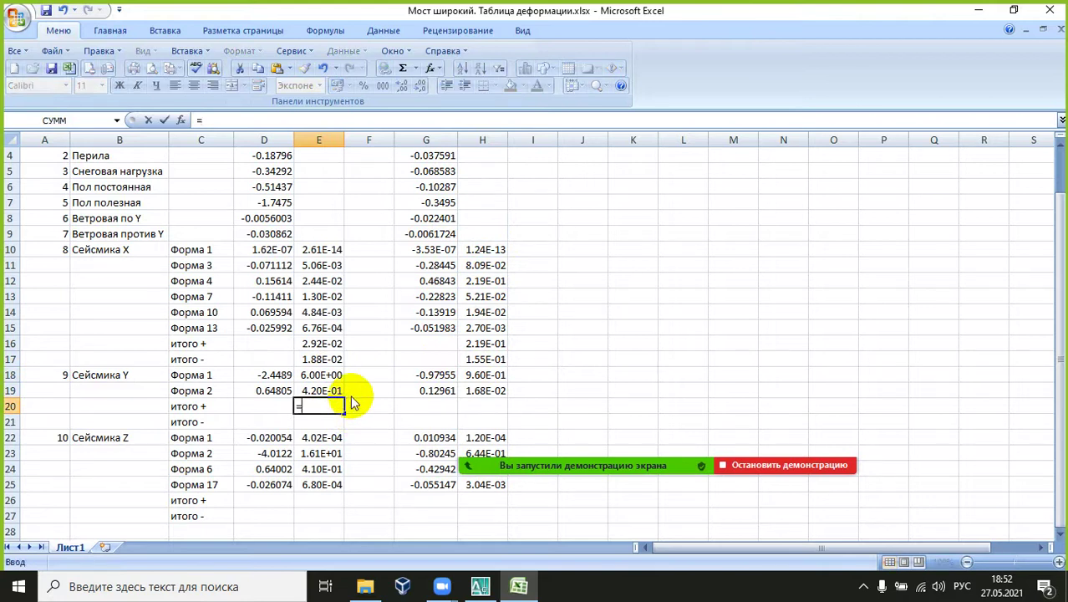
left_click(323, 390)
key("Return")
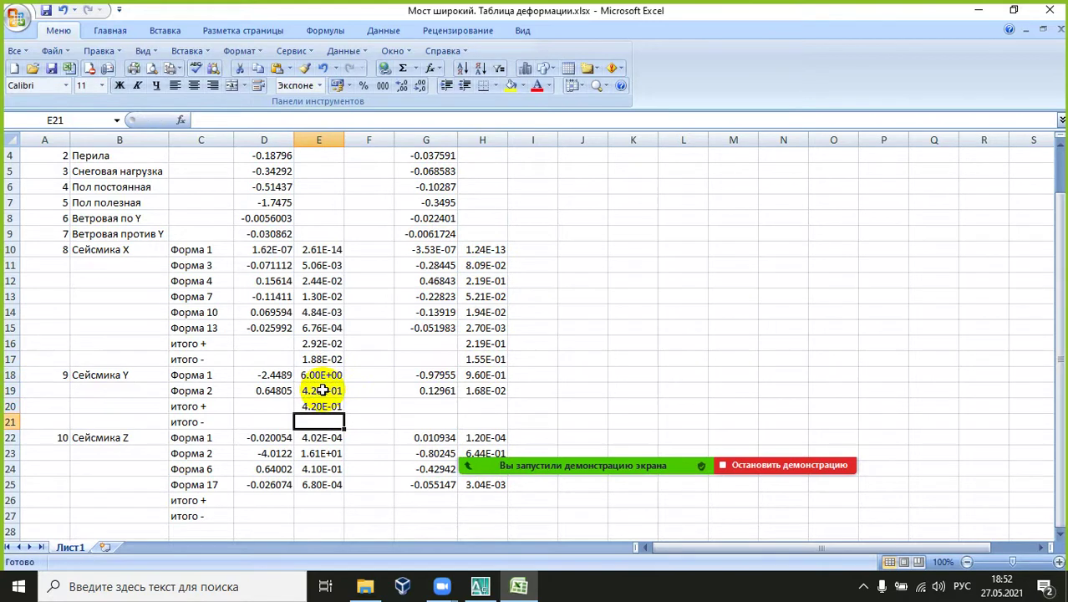
type("=")
left_click(323, 375)
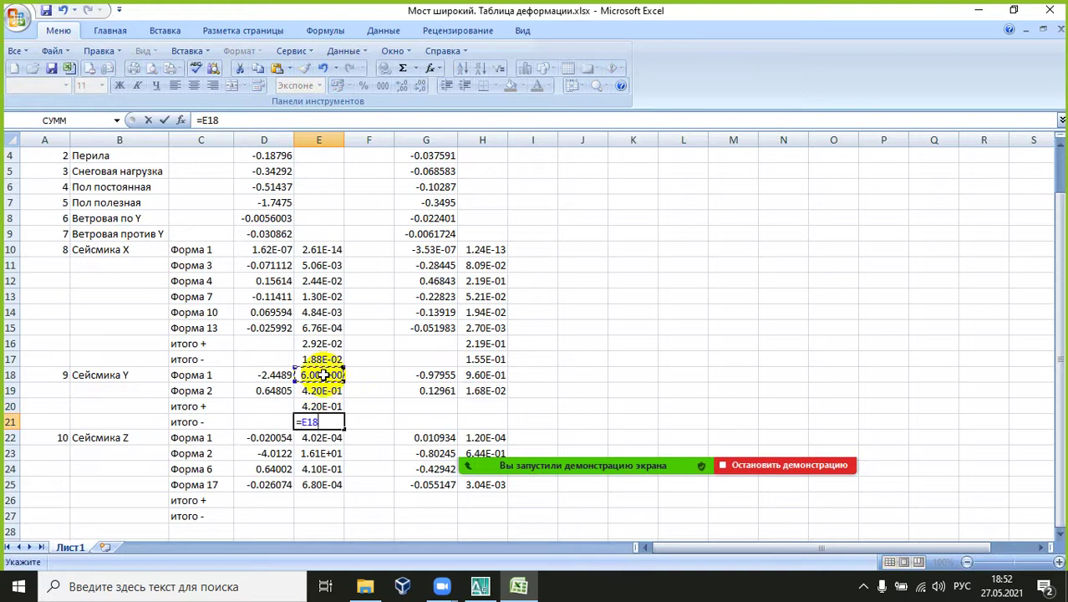
key("Return")
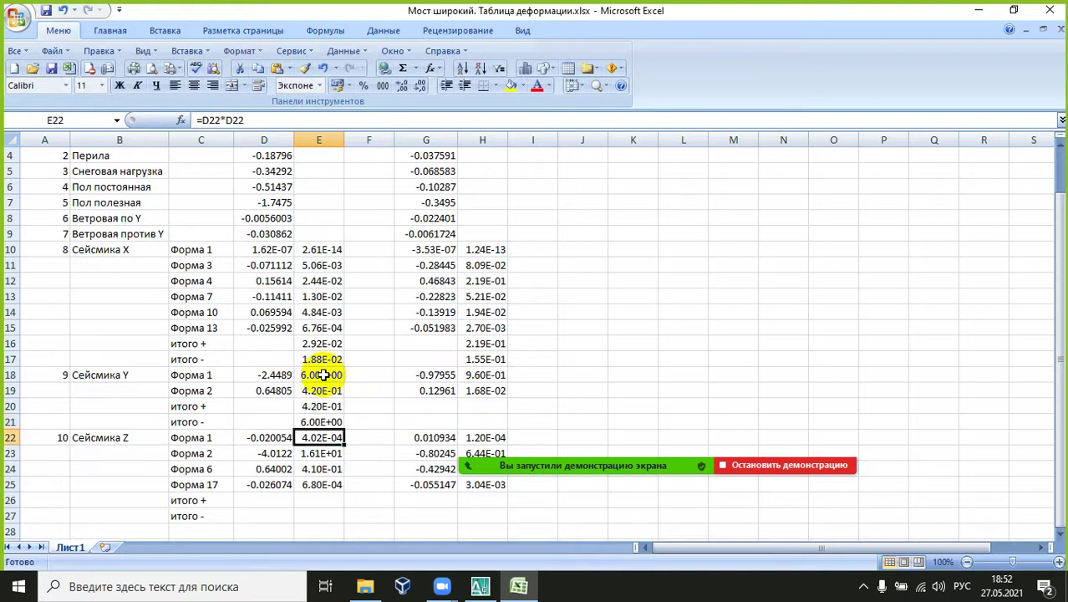
Step: Fill the support's Сейсмика Y totals with =H19 for the positive in H20 and =H18 for the negative in H21
left_click(489, 407)
type("=")
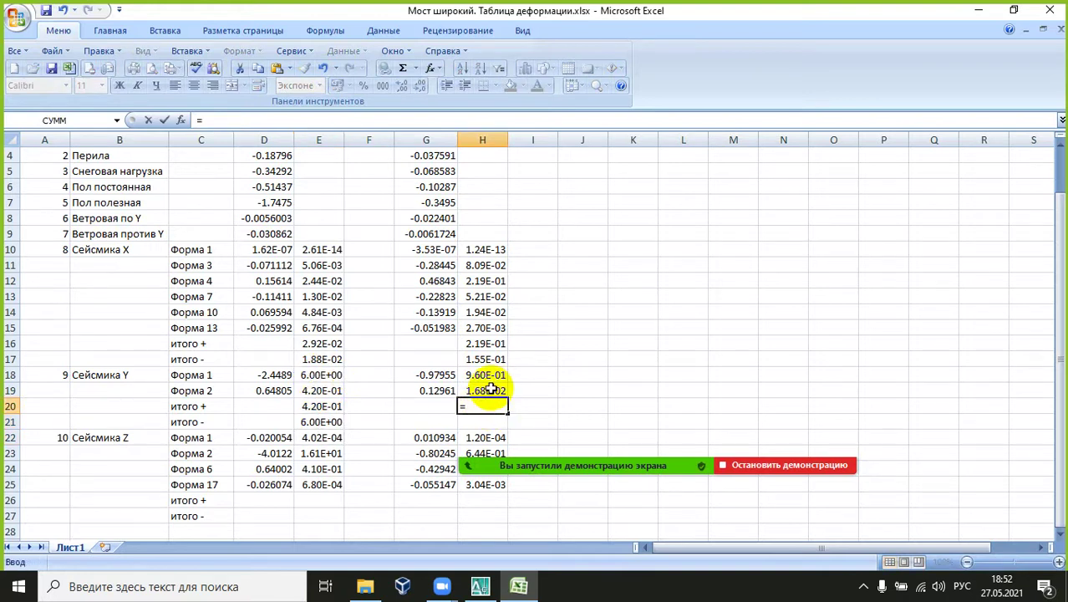
left_click(493, 389)
key("Return")
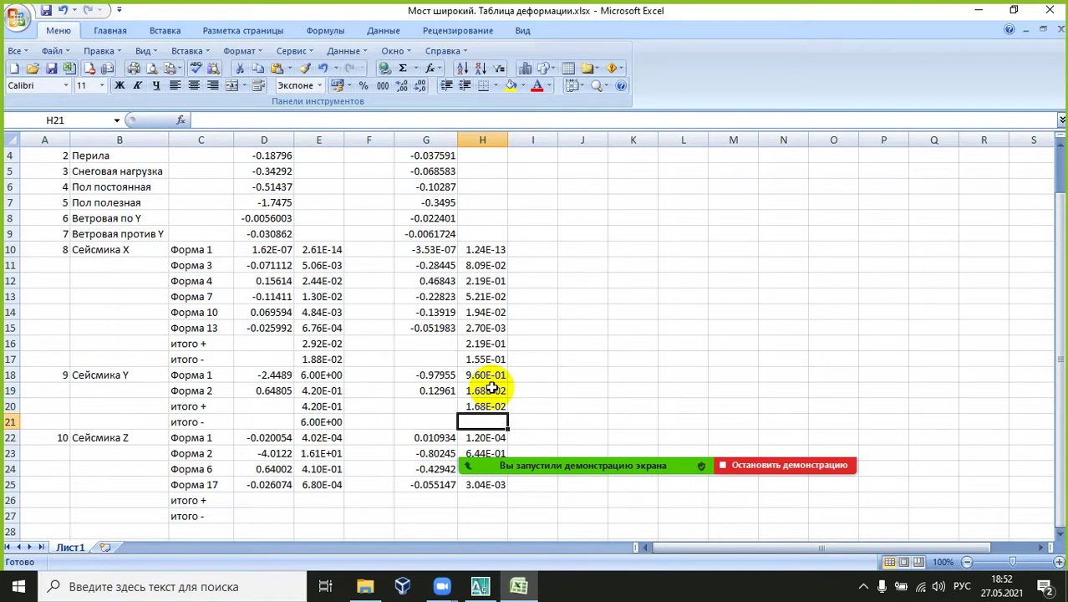
type("=")
left_click(495, 375)
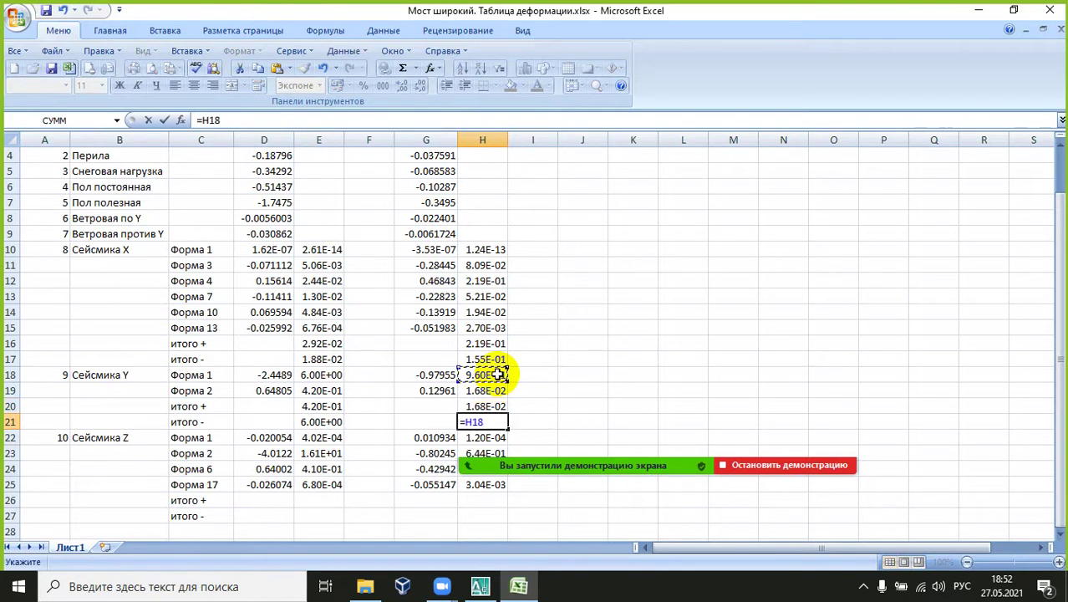
key("Return")
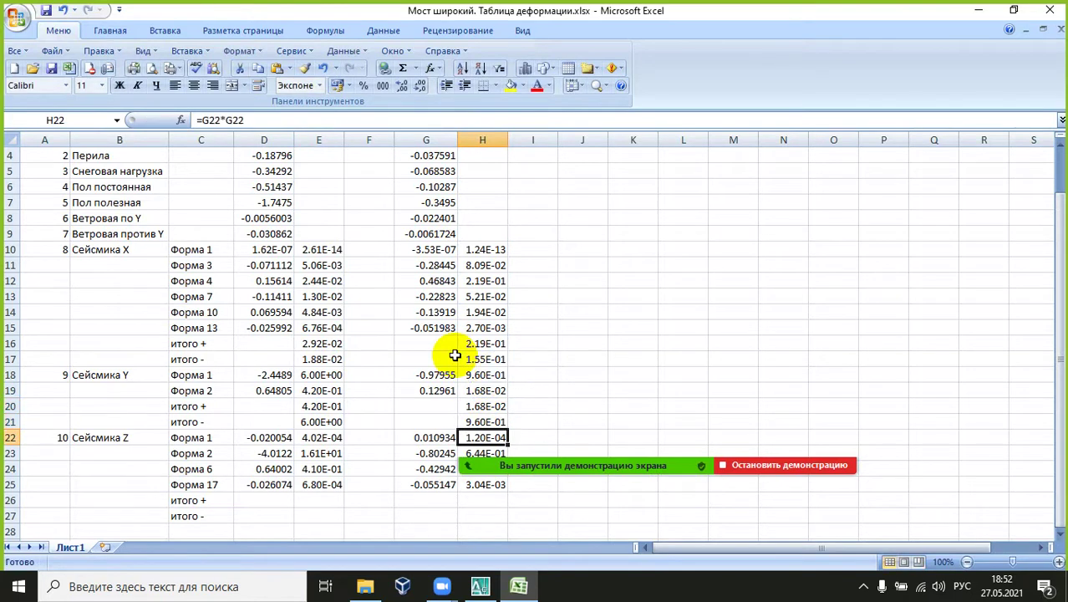
Step: Fill the span's positive Сейсмика Z total by entering =E24 in E26
scroll(454, 355, "down", 2)
left_click(326, 406)
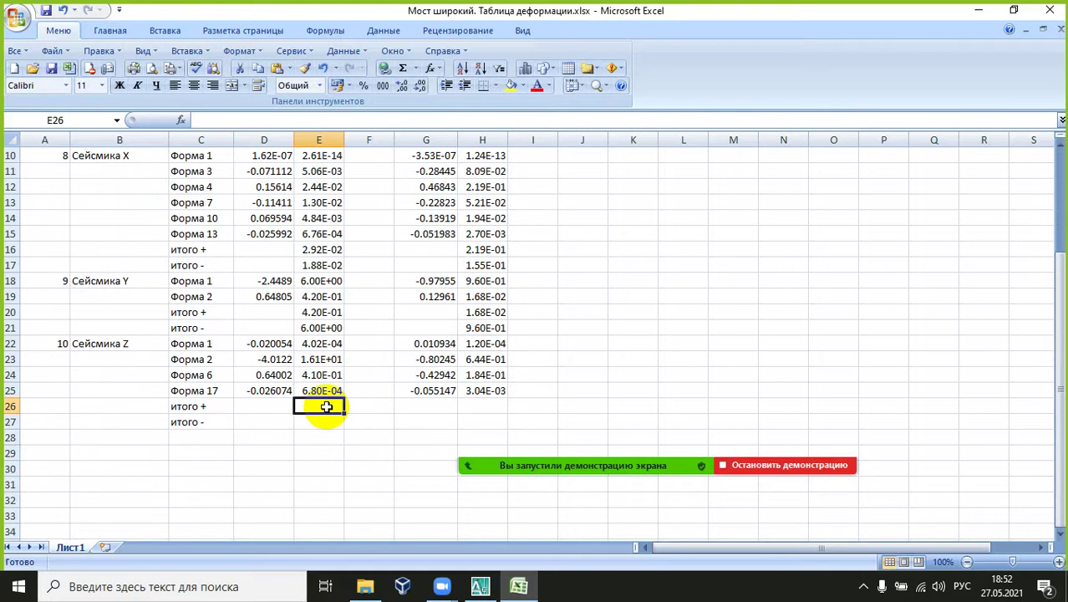
type("=")
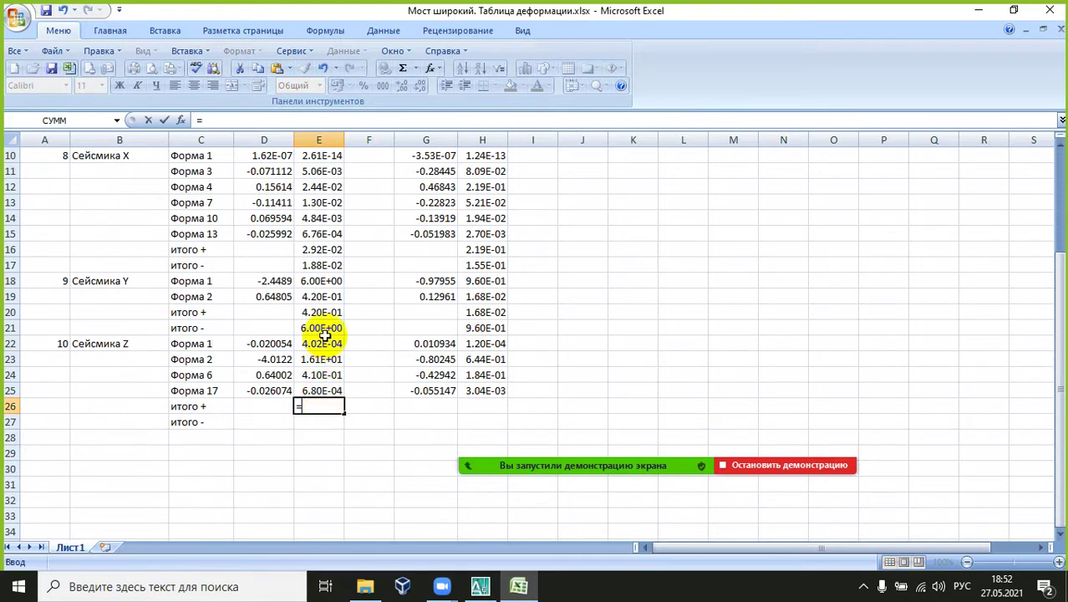
left_click(325, 375)
key("Return")
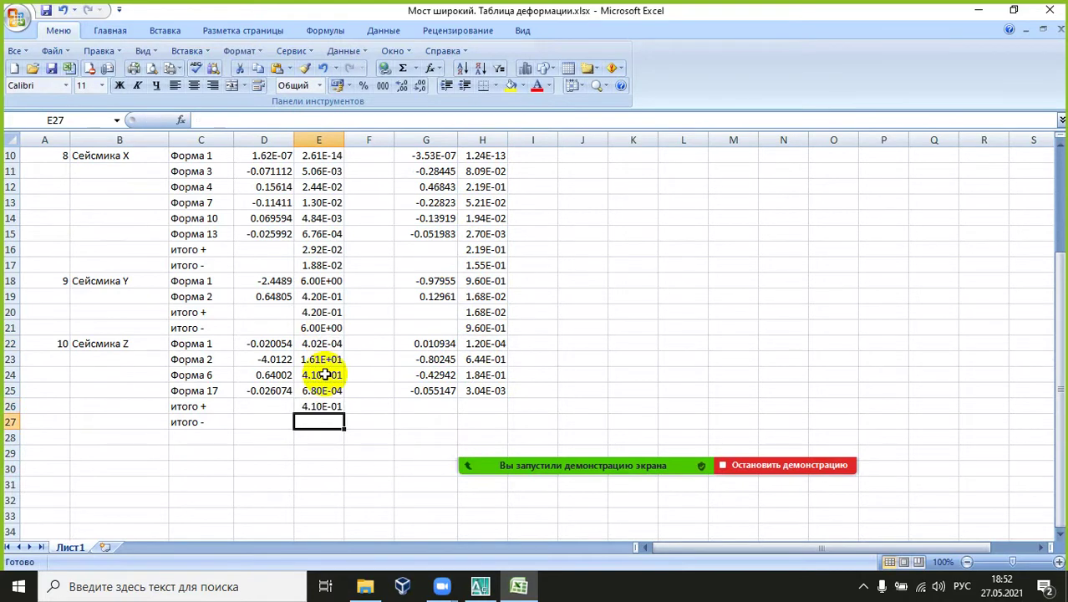
Step: Begin the sum of the span's negative Сейсмика Z squares in E27 with =E22+
type("=")
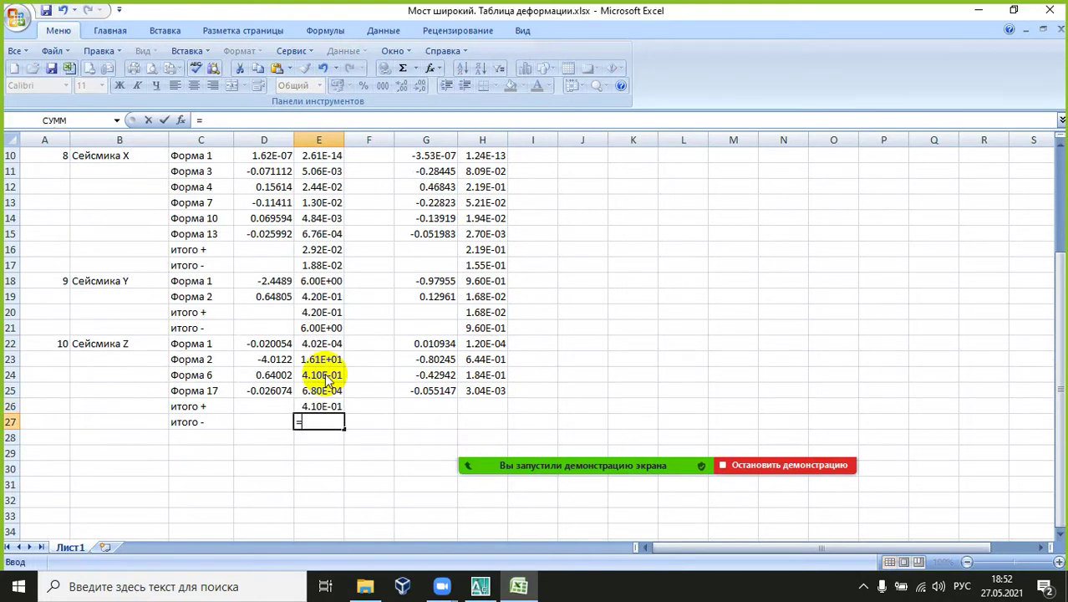
left_click(328, 345)
type("+")
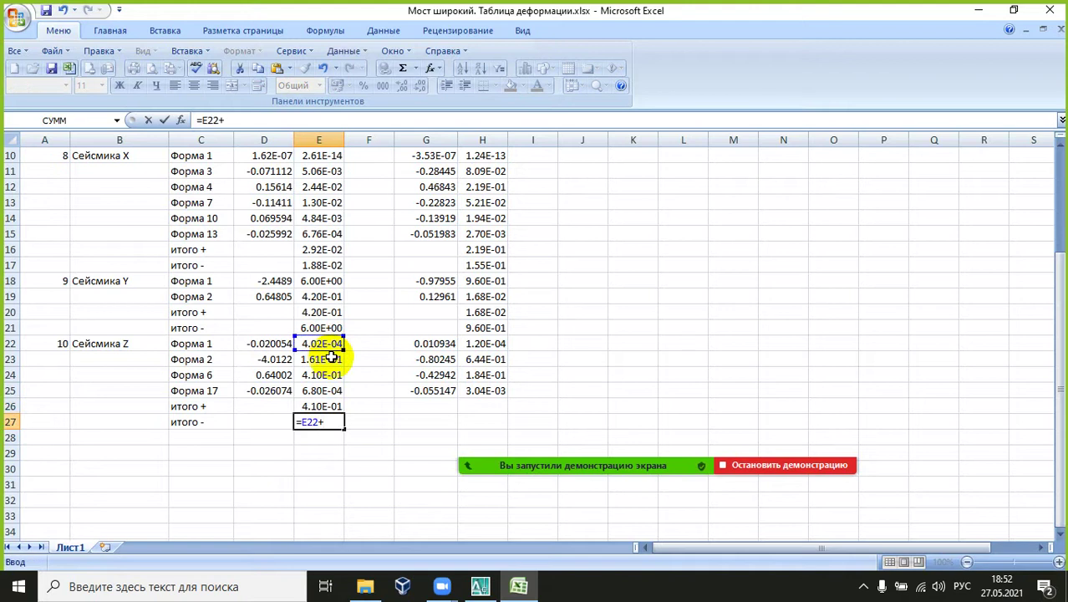
Step: Complete the Сейсмика Z "итого -" formula in E27 as =E22+E23+E25
left_click(332, 358)
type("+")
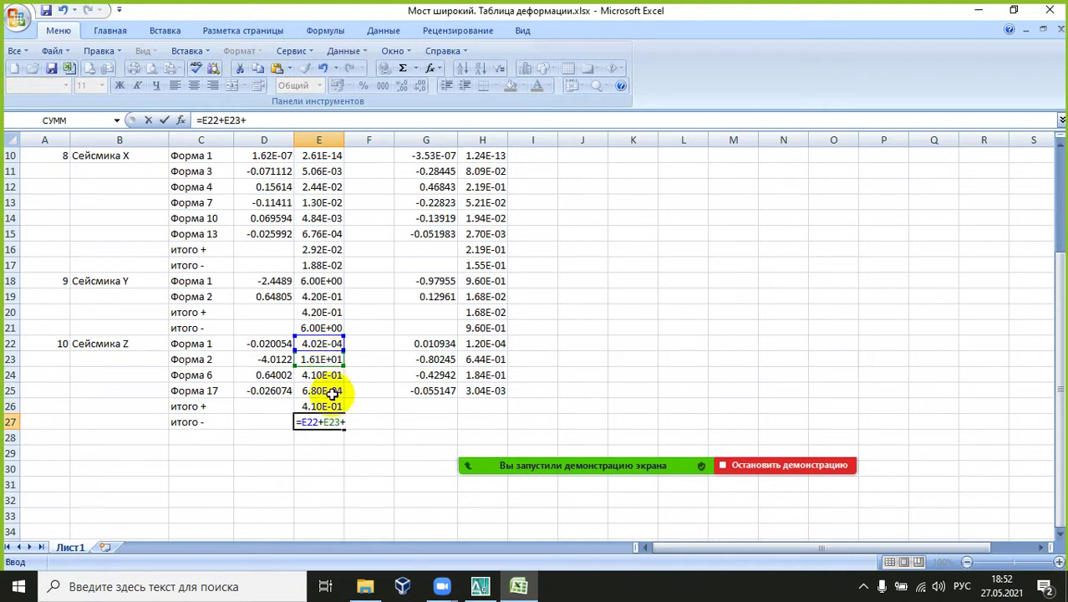
left_click(329, 391)
key("Return")
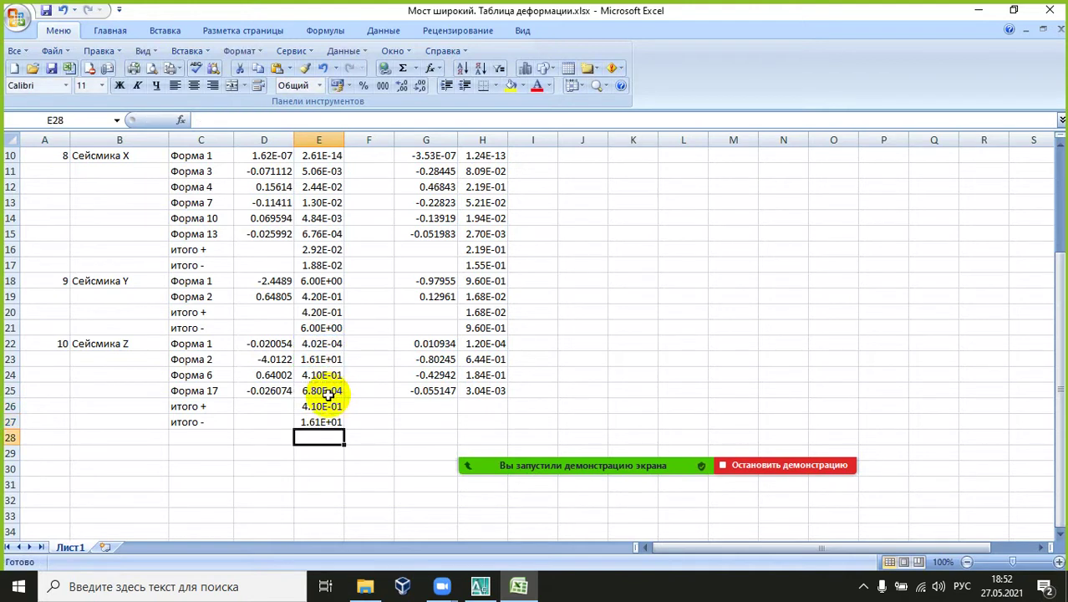
Step: Enter =H22 in H26 as the Сейсмика Z "итого +" value for Опора
left_click(477, 406)
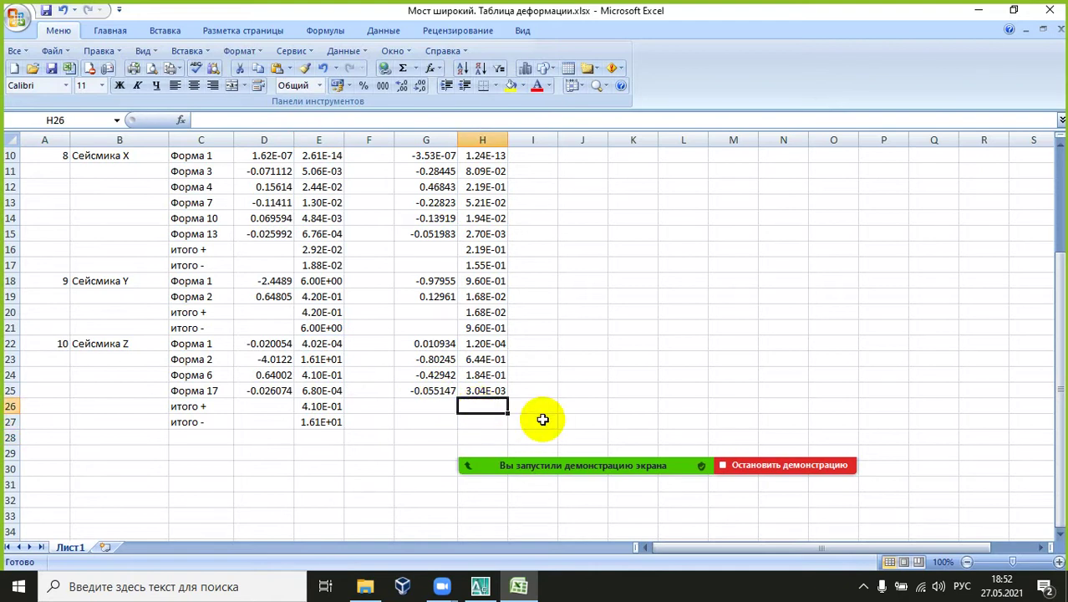
type("=")
left_click(493, 345)
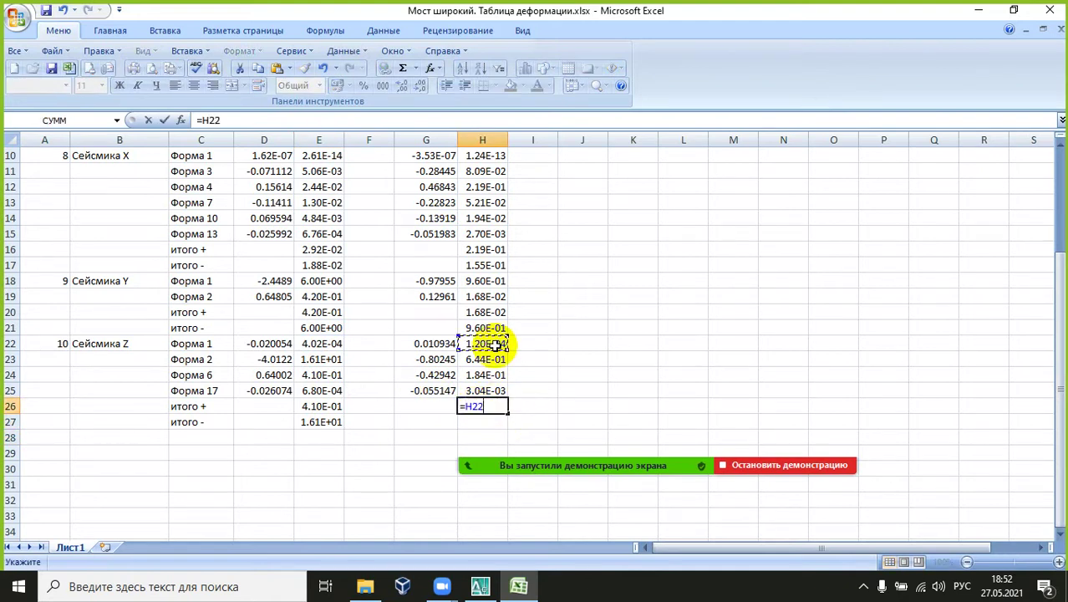
key("Return")
Step: Enter =H23+H24+H25 in H27 as the Сейсмика Z "итого -" sum for Опора
type("=")
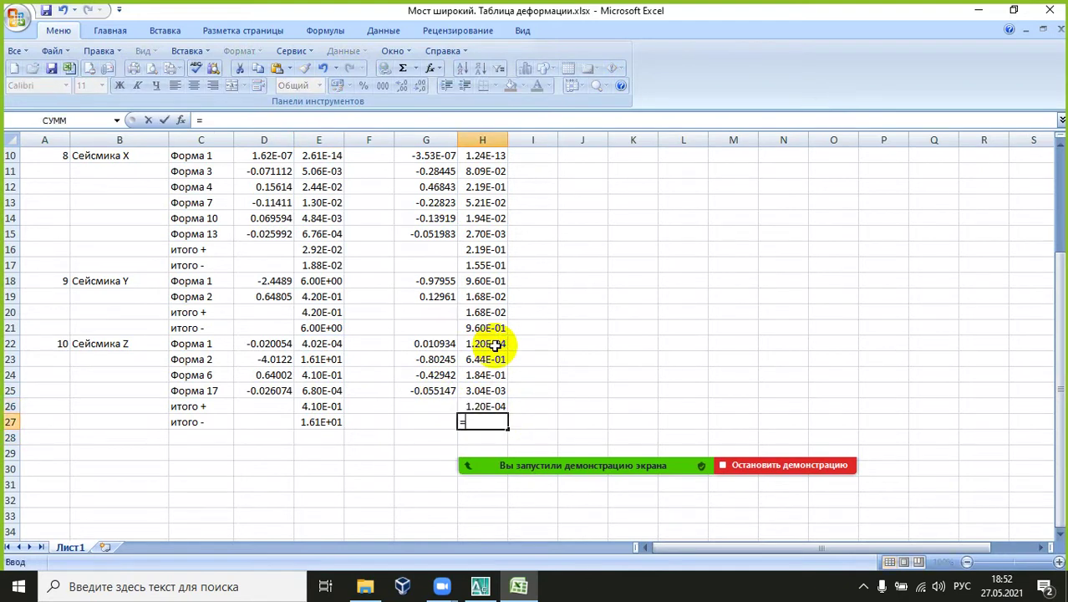
left_click(500, 359)
type("+")
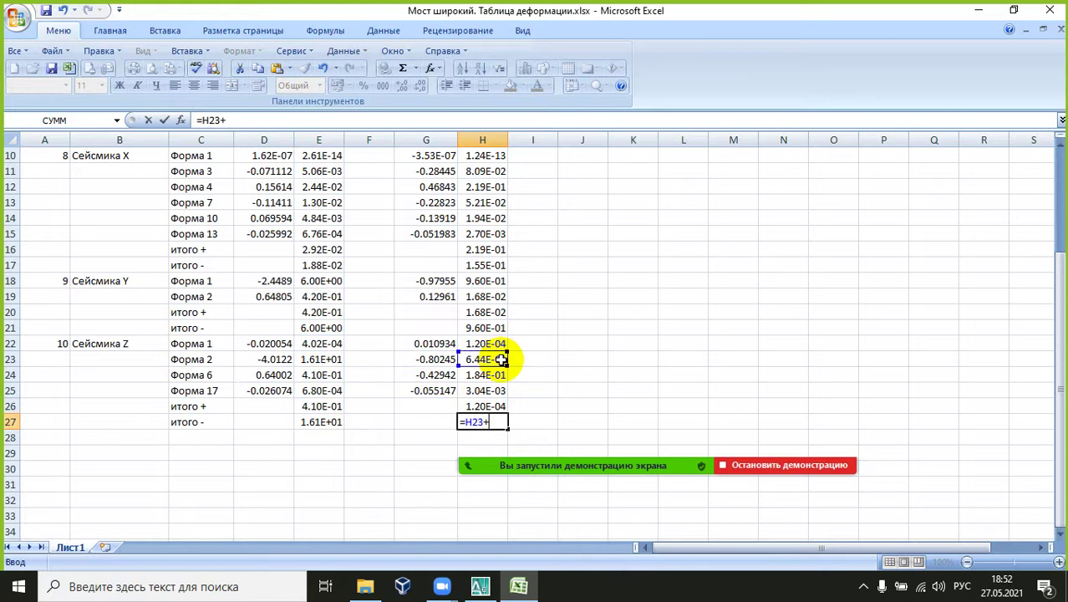
left_click(493, 375)
type("+")
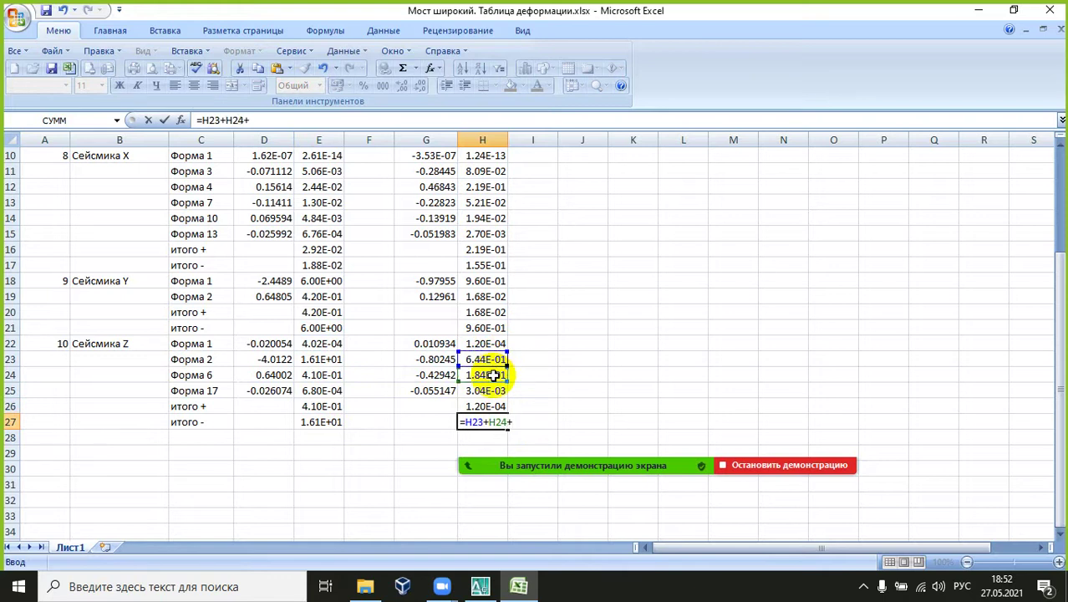
left_click(495, 390)
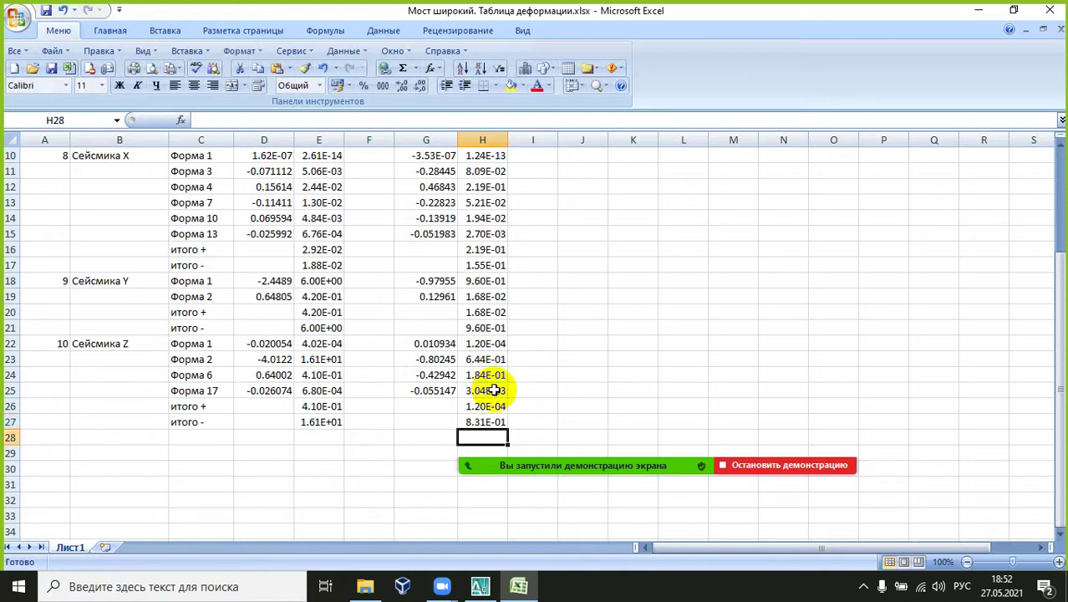
Step: Enter the header "среднеквадратичн" in F2 and widen column F to fit it
scroll(495, 390, "up", 3)
left_click(377, 171)
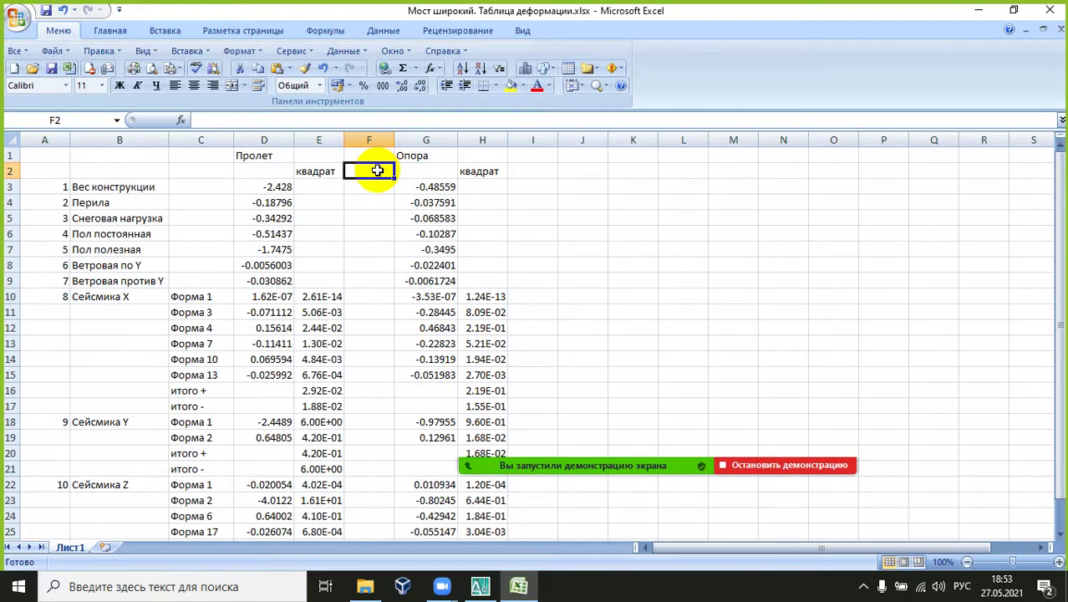
type("среднеквадратичн")
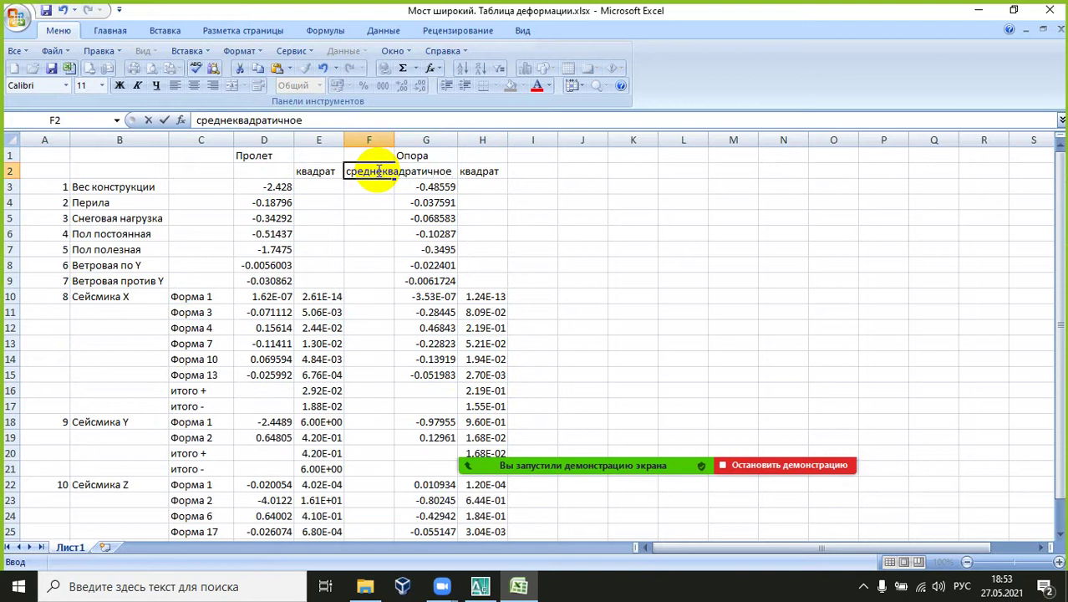
key("Return")
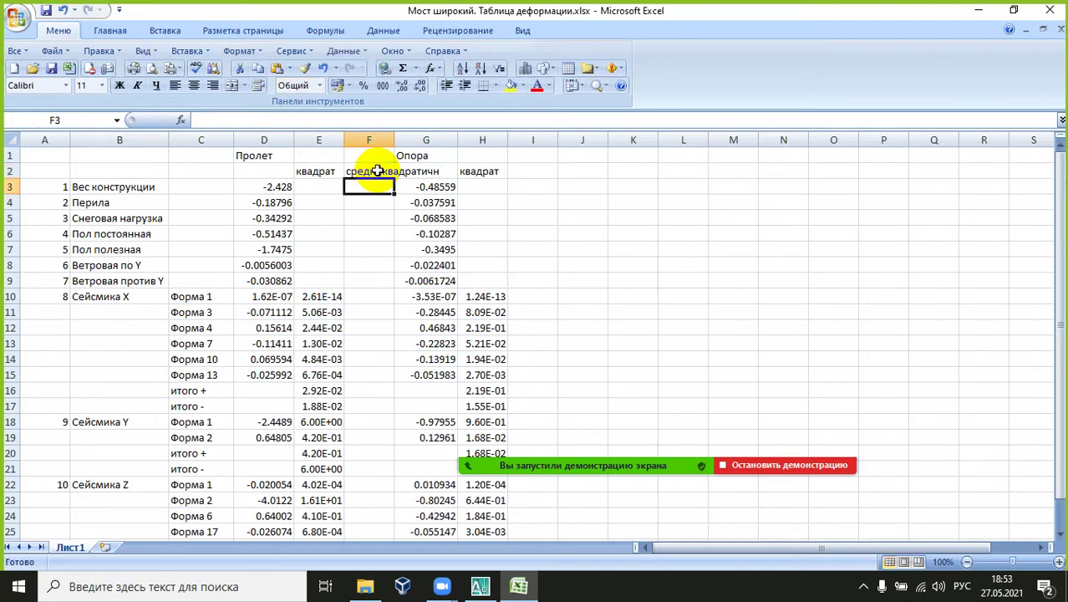
left_click_drag(394, 140, 451, 140)
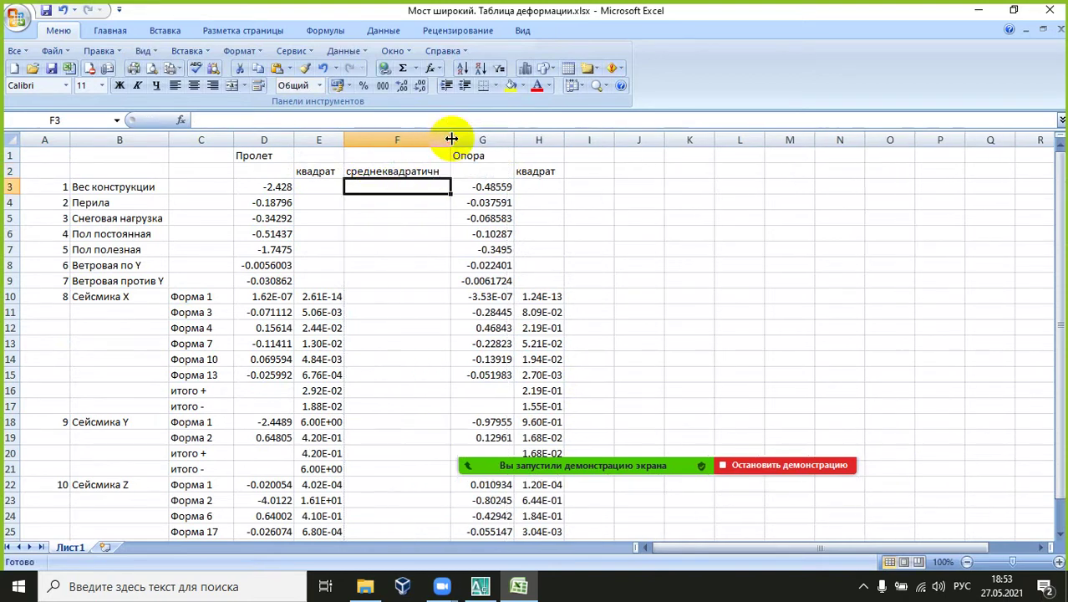
Step: Copy the header from F2 to I2 and widen column I to fit it
left_click(423, 171)
right_click(423, 171)
left_click(442, 198)
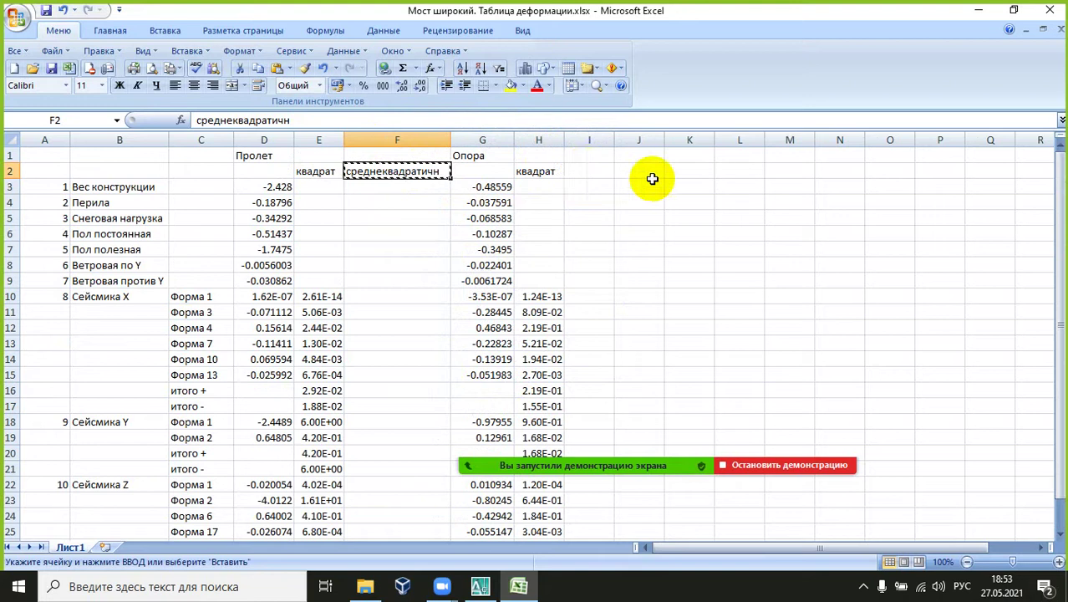
left_click(611, 172)
key("ctrl+v")
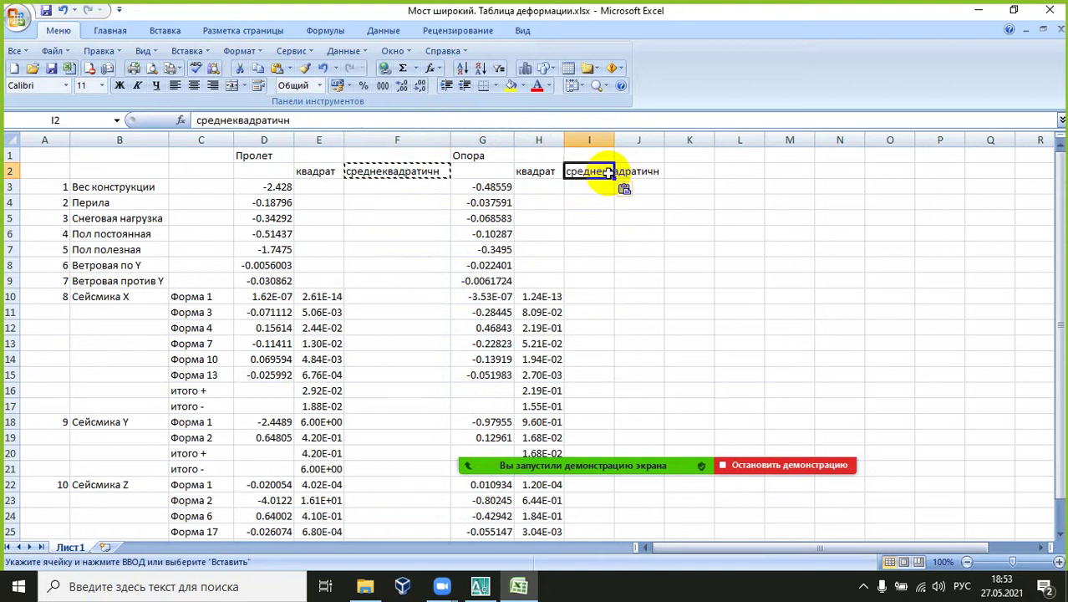
key("Escape")
left_click_drag(615, 140, 684, 140)
Step: Enter =КОРЕНЬ(E16) in F16 and fill the formula down to F17
left_click(405, 390)
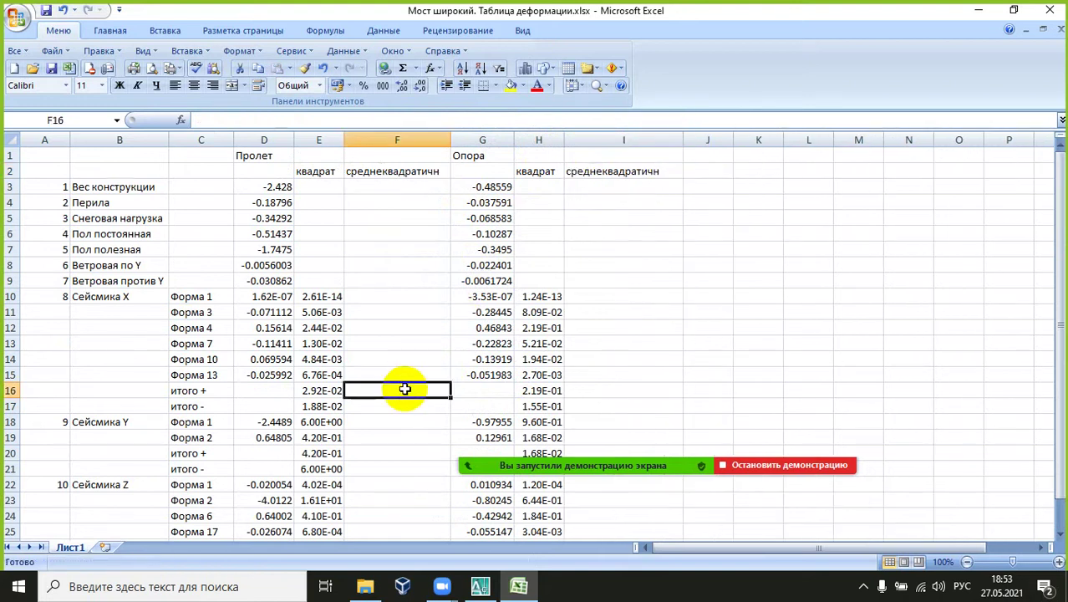
type("=")
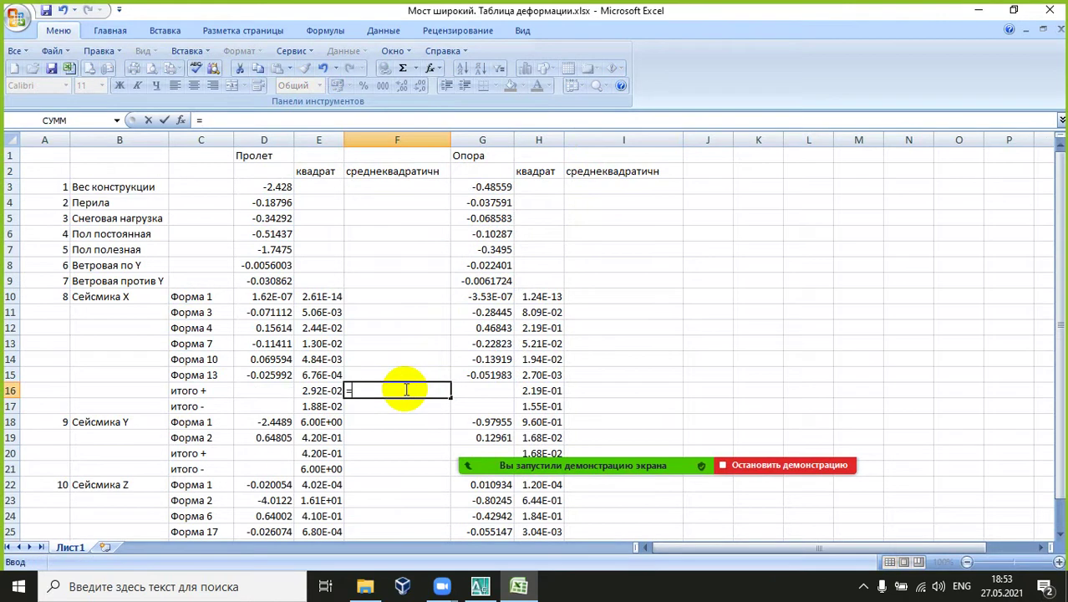
type("RJHTY")
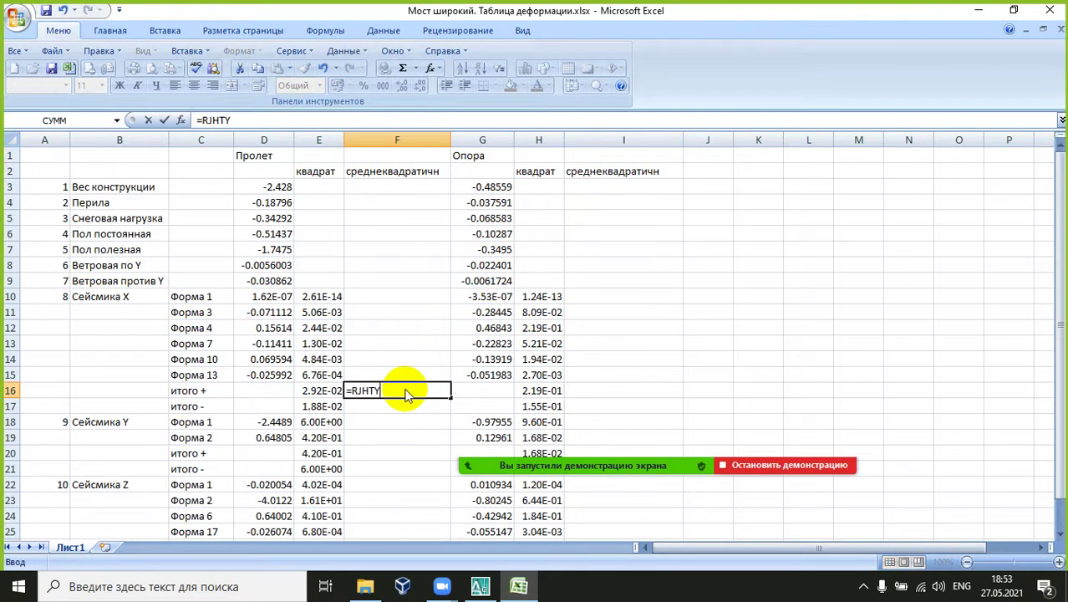
key("BackSpace")
key("alt+shift")
type("КОРЕ")
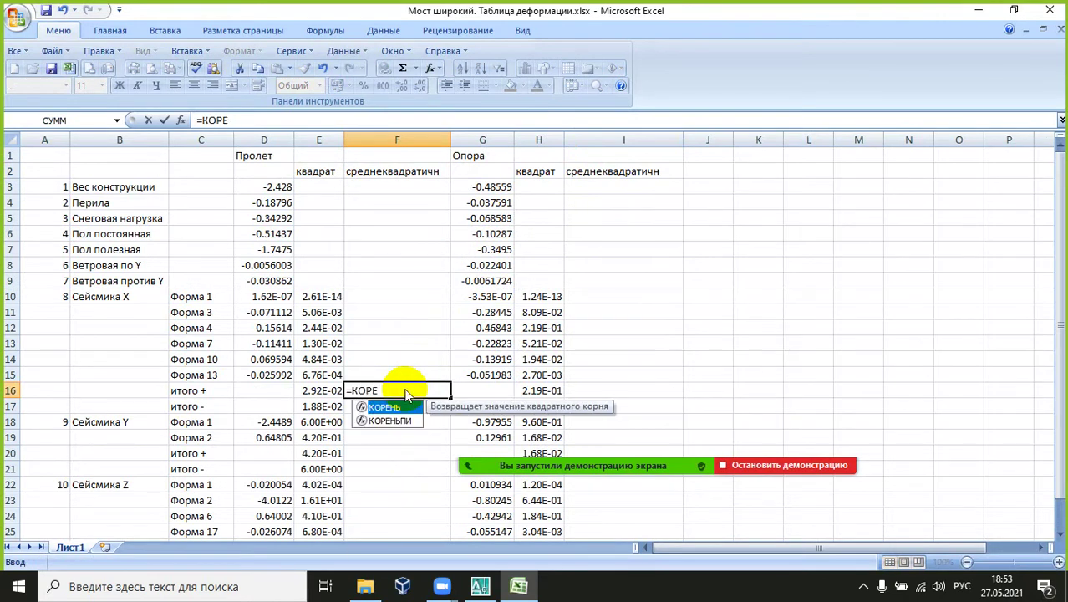
type("НТ")
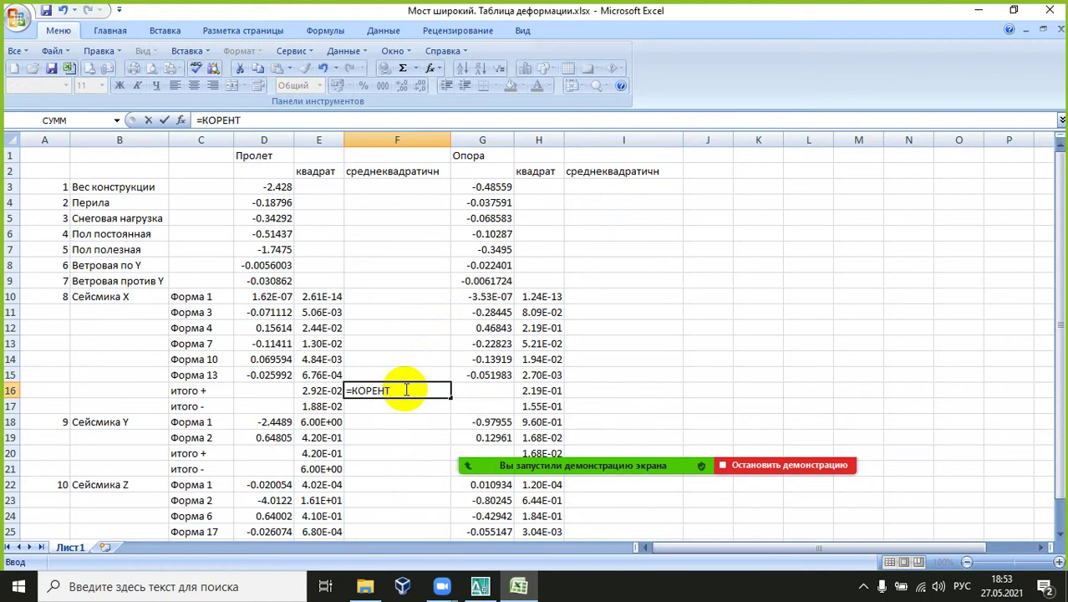
key("BackSpace")
type("Ь")
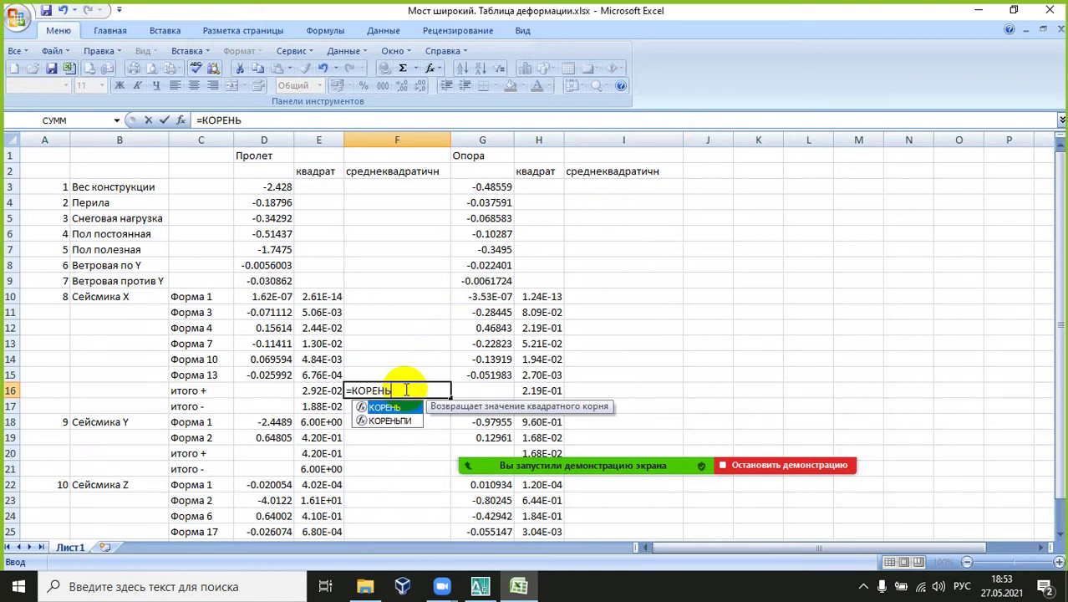
type("(")
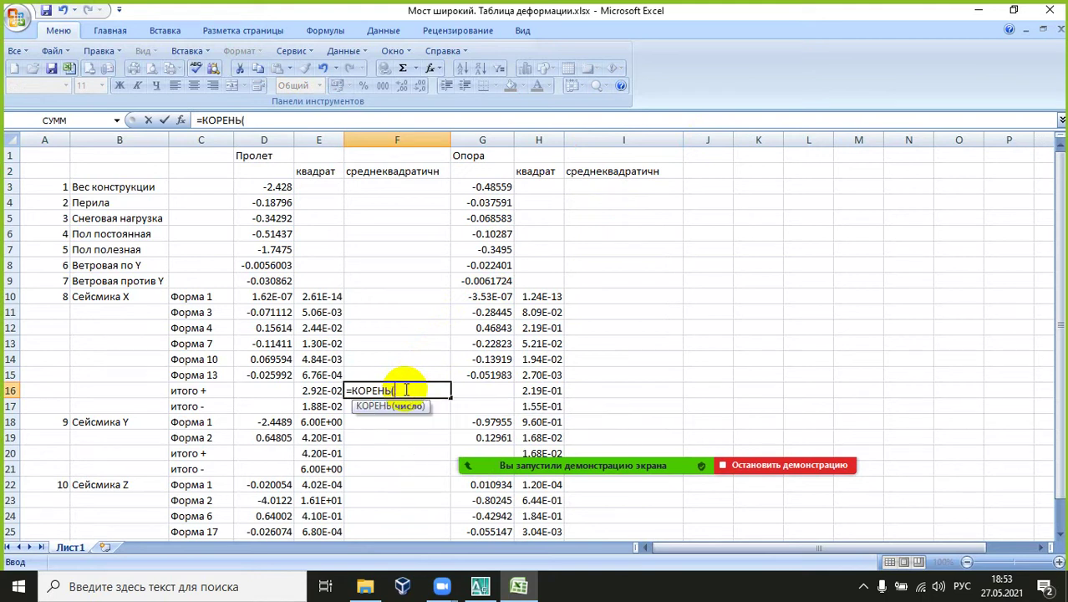
left_click(326, 390)
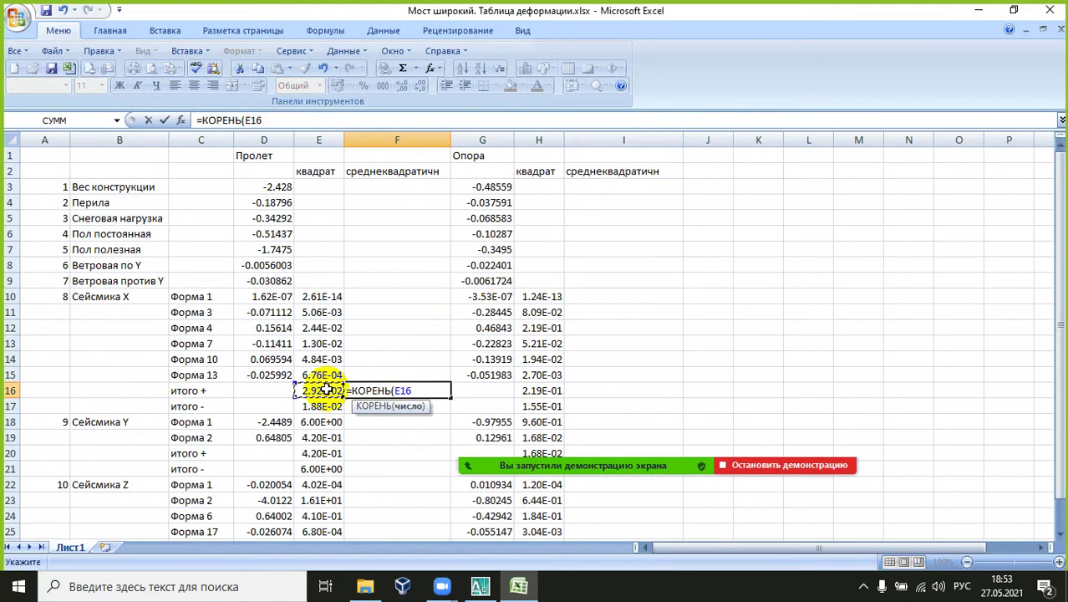
type(")")
key("Return")
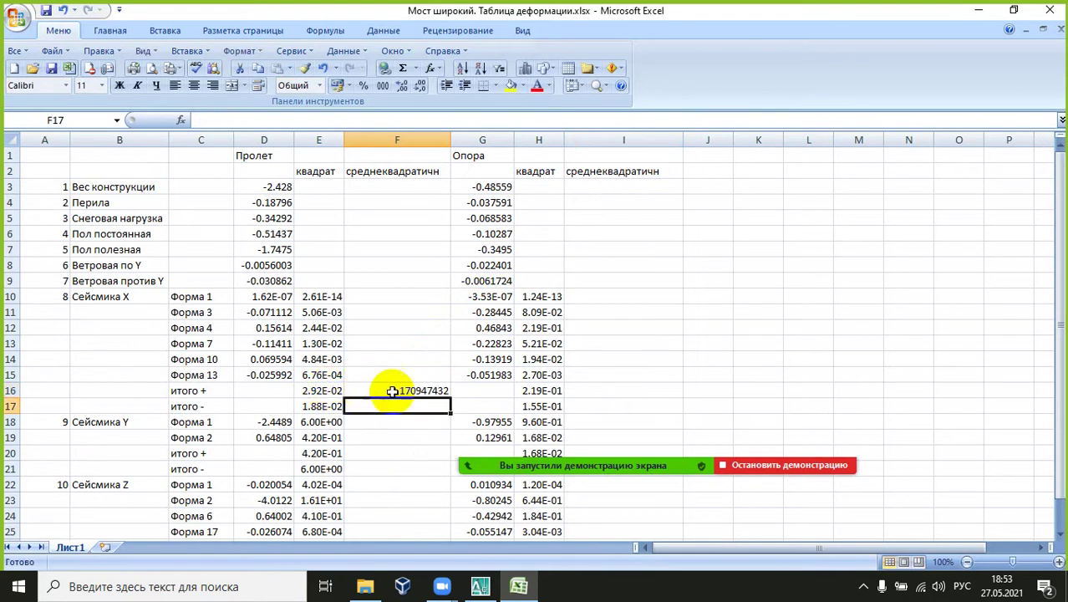
left_click(431, 393)
left_click_drag(451, 398, 444, 410)
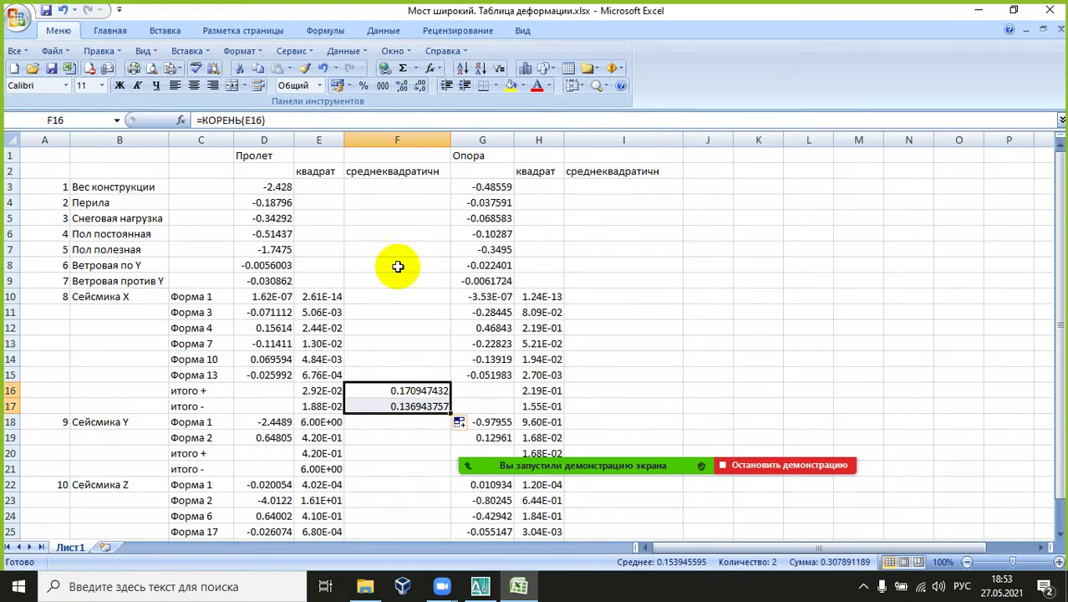
double_click(219, 121)
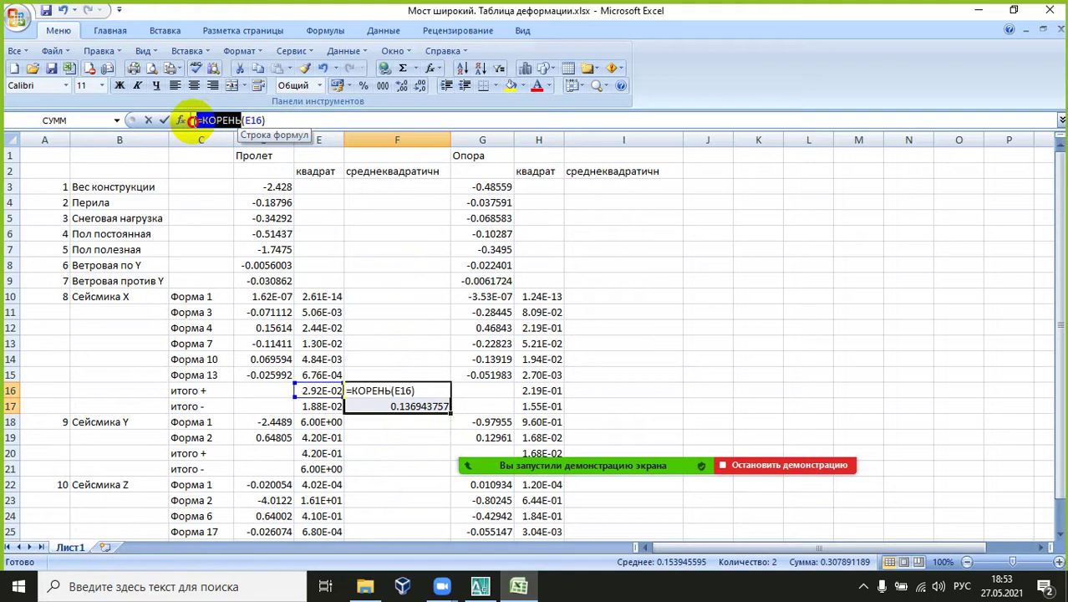
right_click(213, 119)
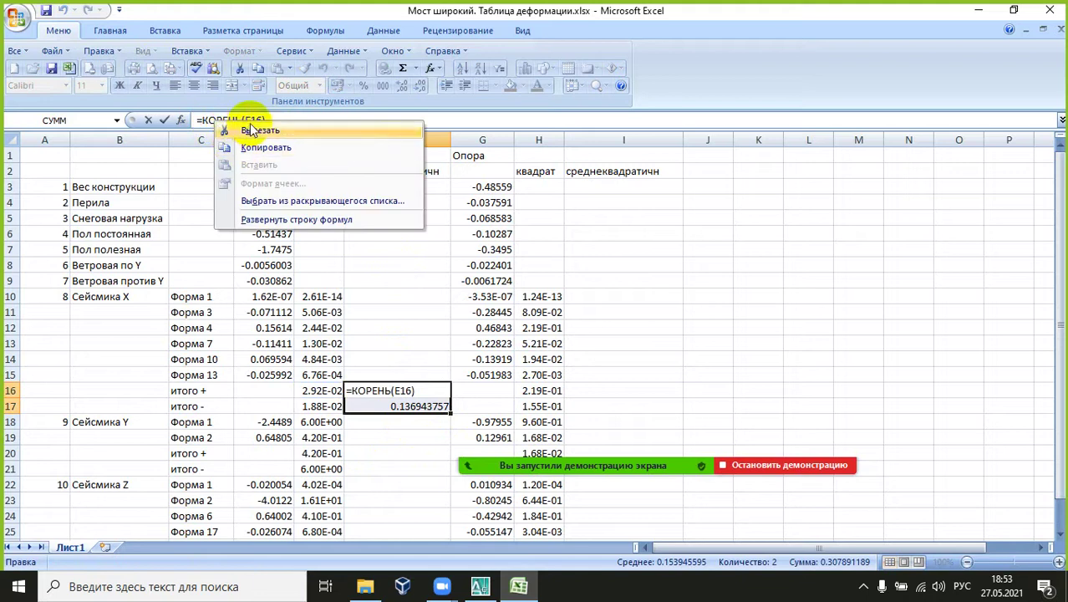
key("Escape")
double_click(219, 123)
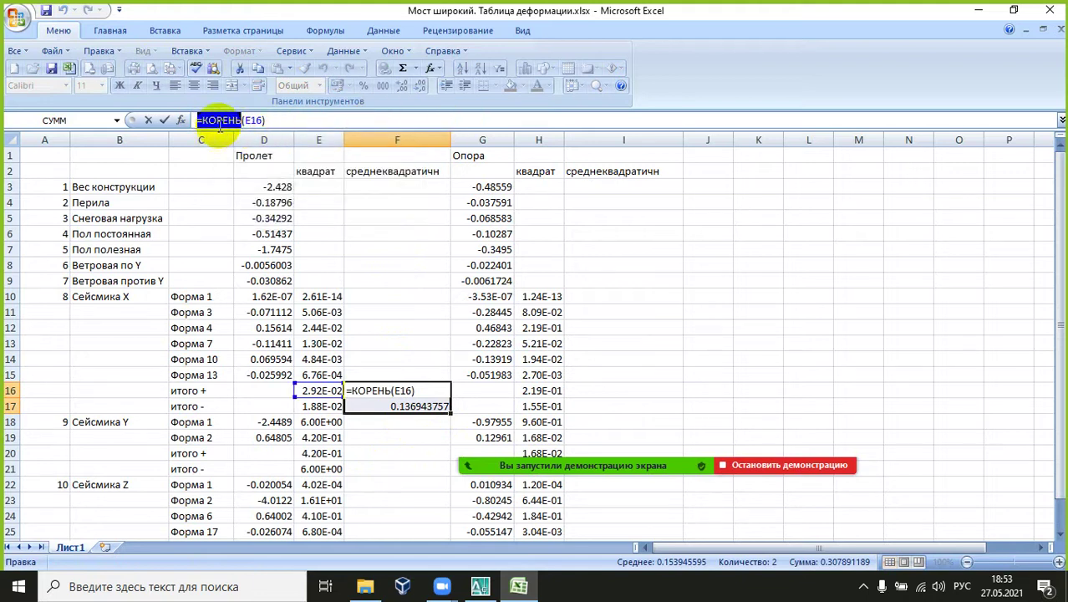
key("Escape")
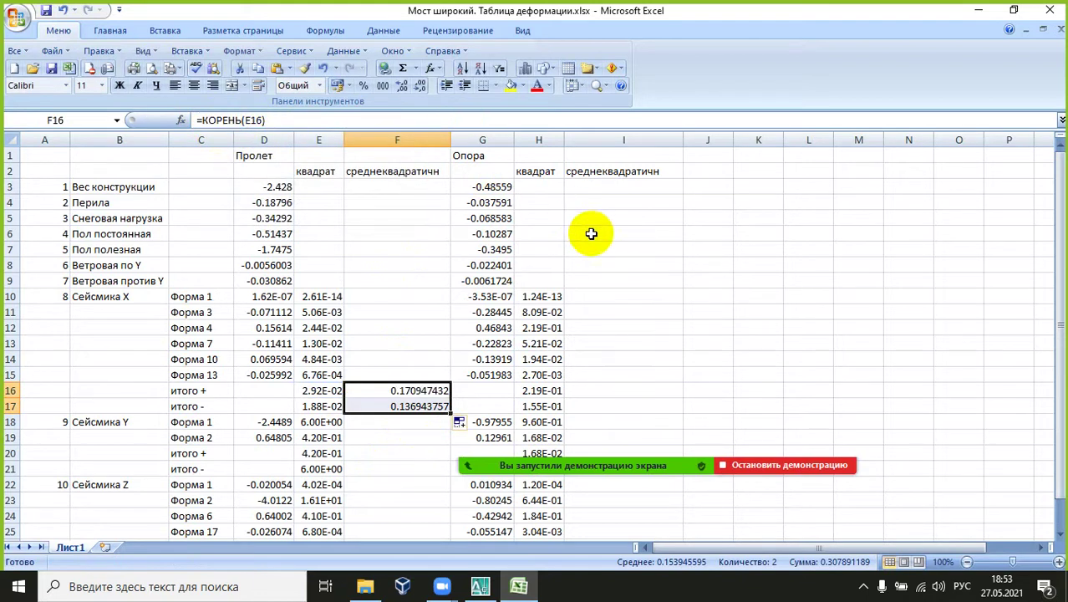
Step: Enter =КОРЕНЬ(H16) in I16 and fill the formula down to I17
left_click(597, 392)
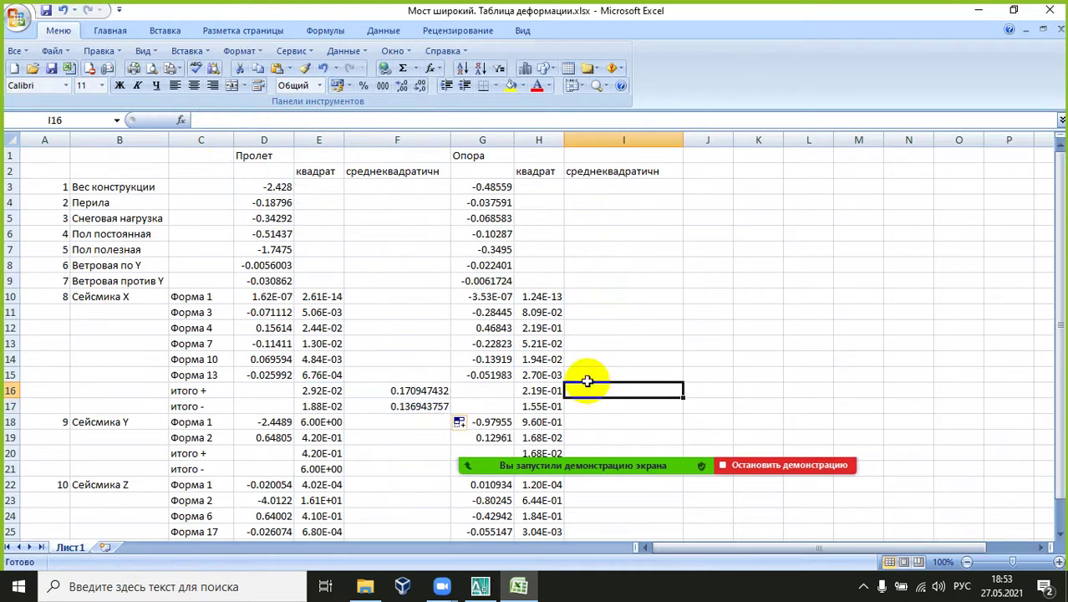
left_click(361, 122)
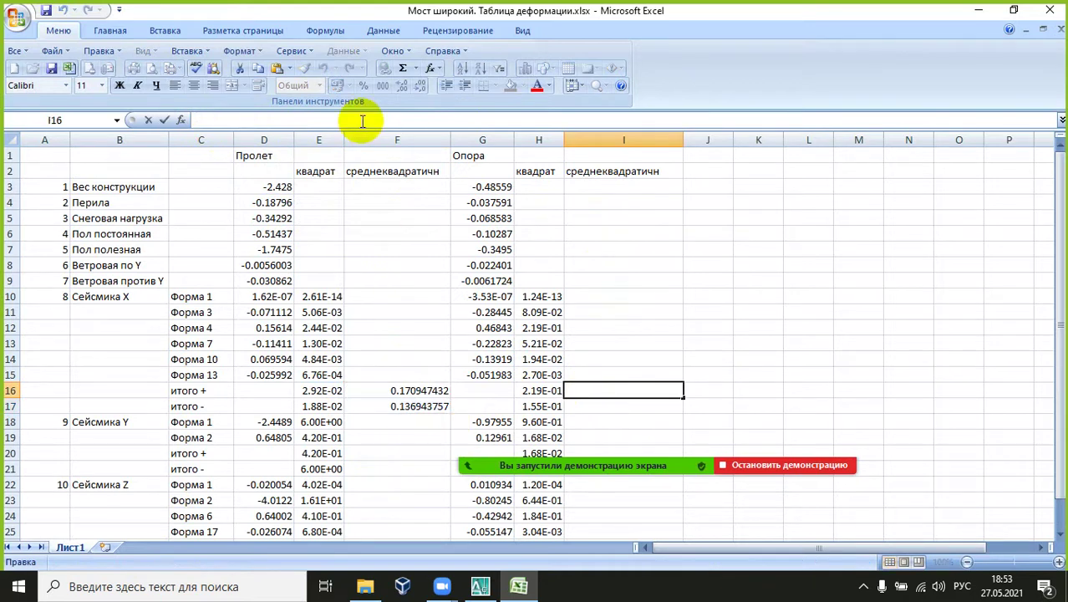
type("=КОРЕНЬ(")
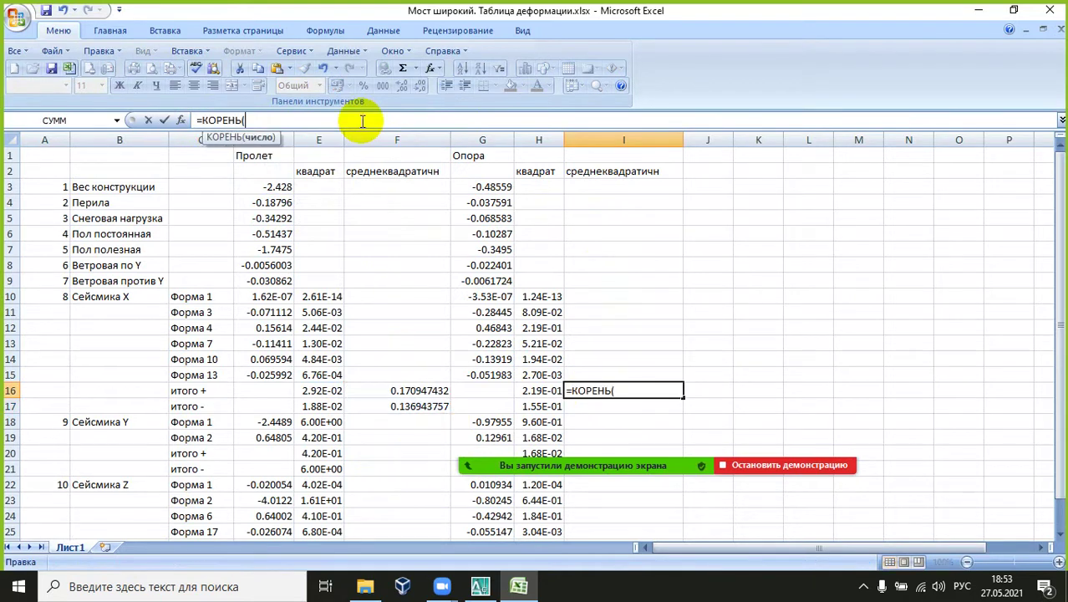
left_click(541, 390)
type(")")
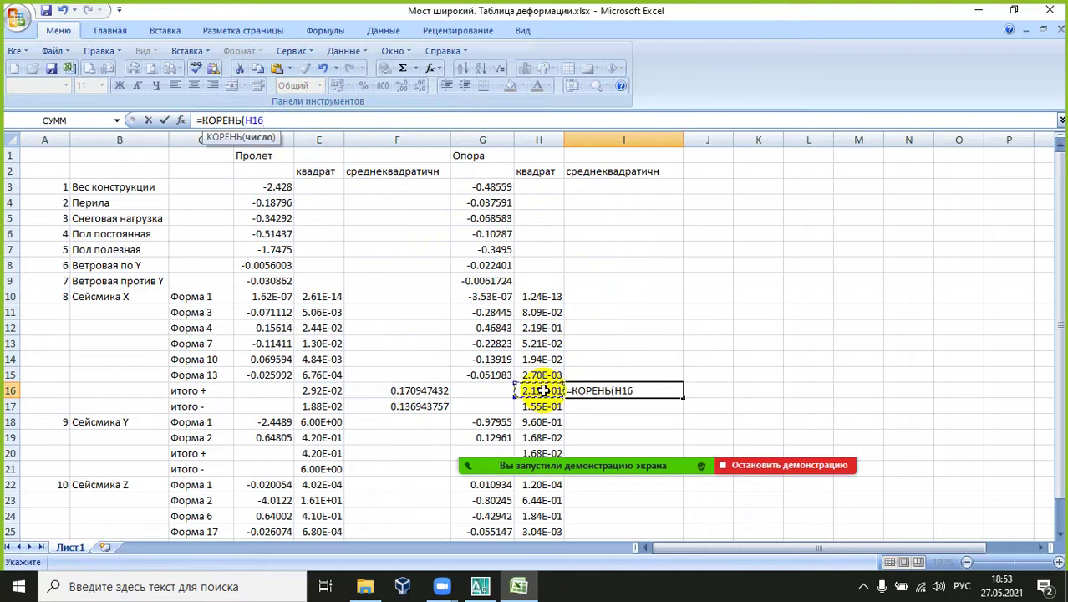
key("Return")
left_click(642, 389)
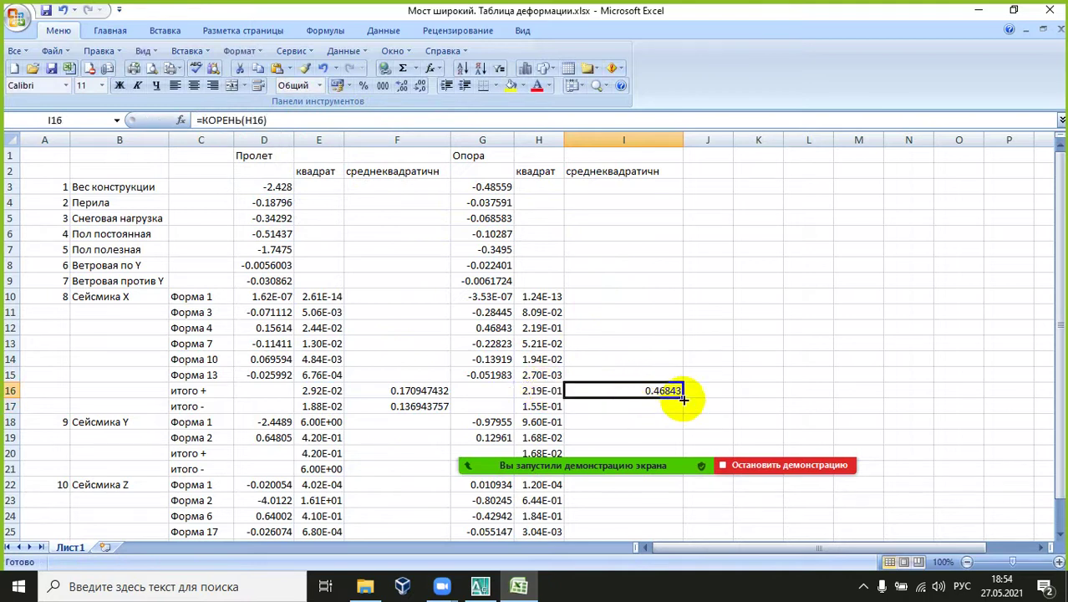
left_click_drag(682, 396, 685, 408)
Step: Copy the square-root formulas from F16:F17 into the total rows F20:F21 and F26:F27
scroll(654, 343, "down", 4)
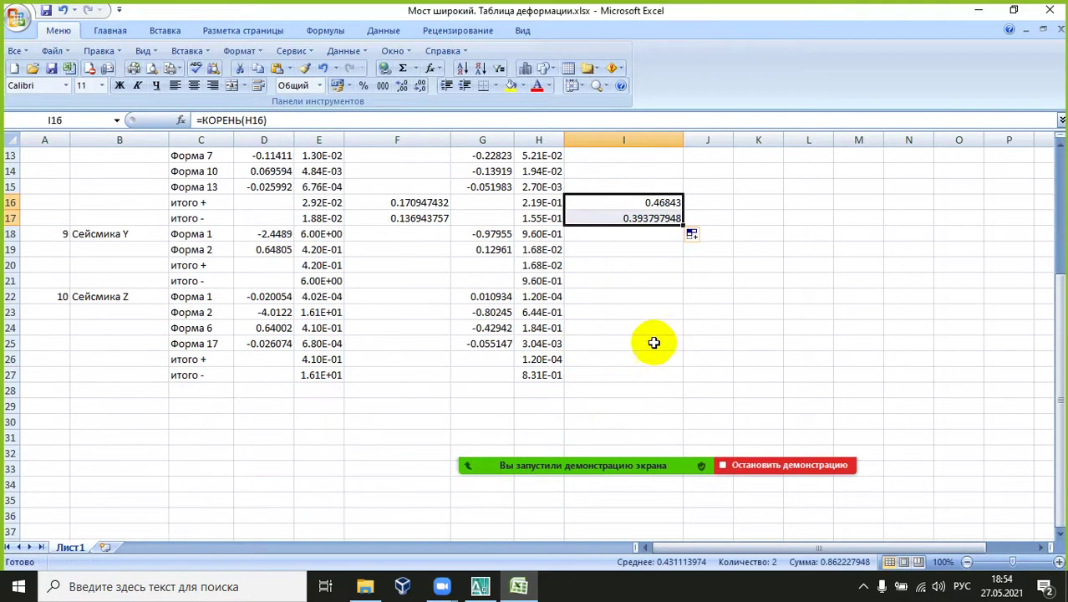
left_click_drag(412, 206, 415, 222)
right_click(419, 215)
left_click(436, 240)
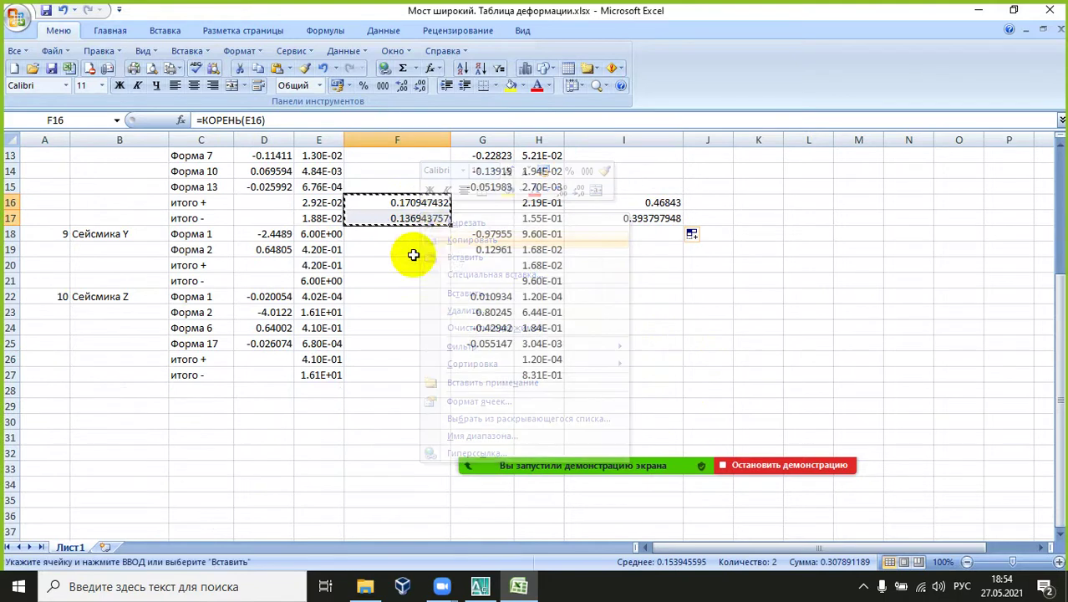
left_click(381, 264)
key("ctrl+v")
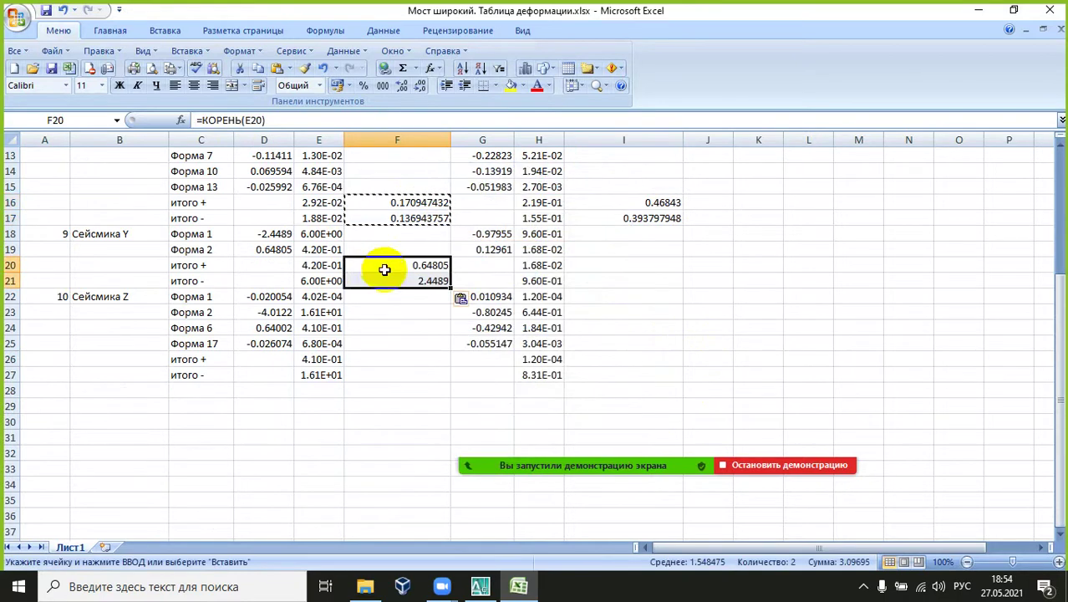
left_click(386, 358)
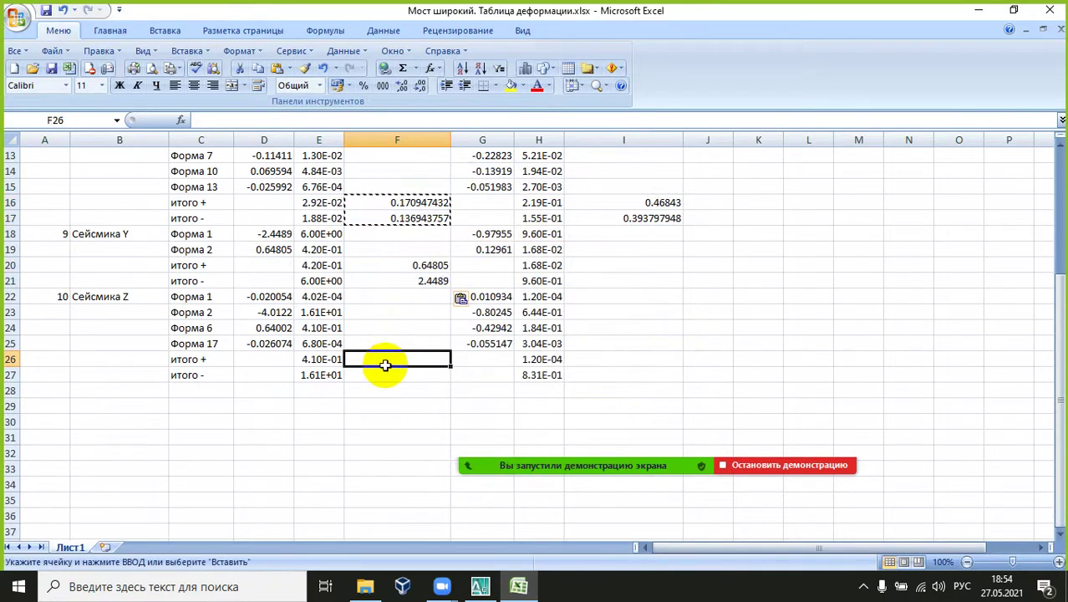
key("ctrl+v")
Step: Copy the square-root formulas from I16:I17 into the total rows I20:I21 and I26:I27
left_click_drag(621, 206, 627, 228)
right_click(626, 224)
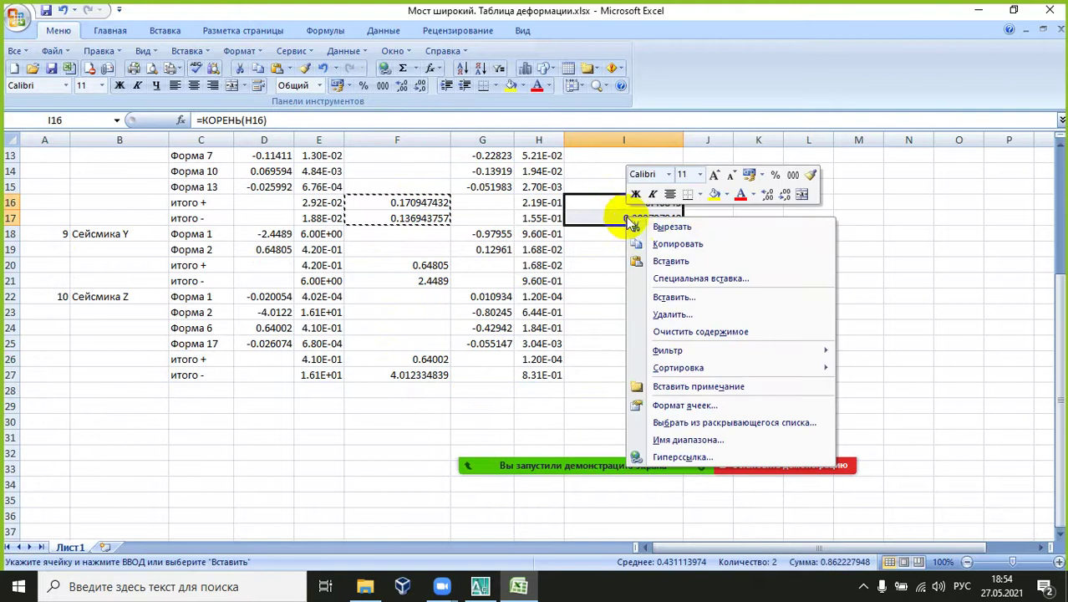
left_click(635, 241)
left_click(607, 264)
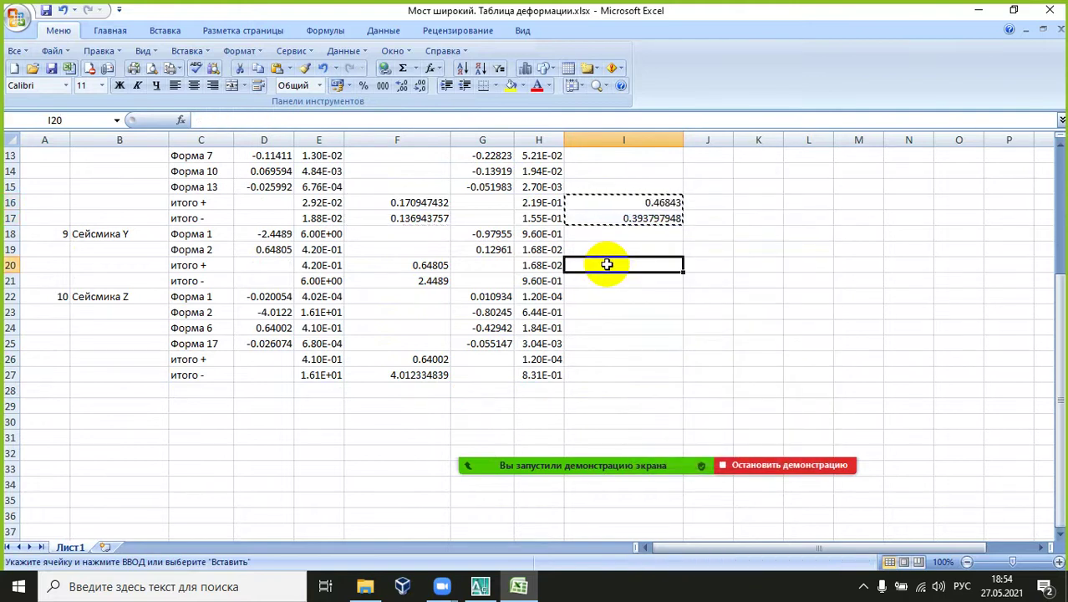
key("ctrl+v")
left_click(603, 359)
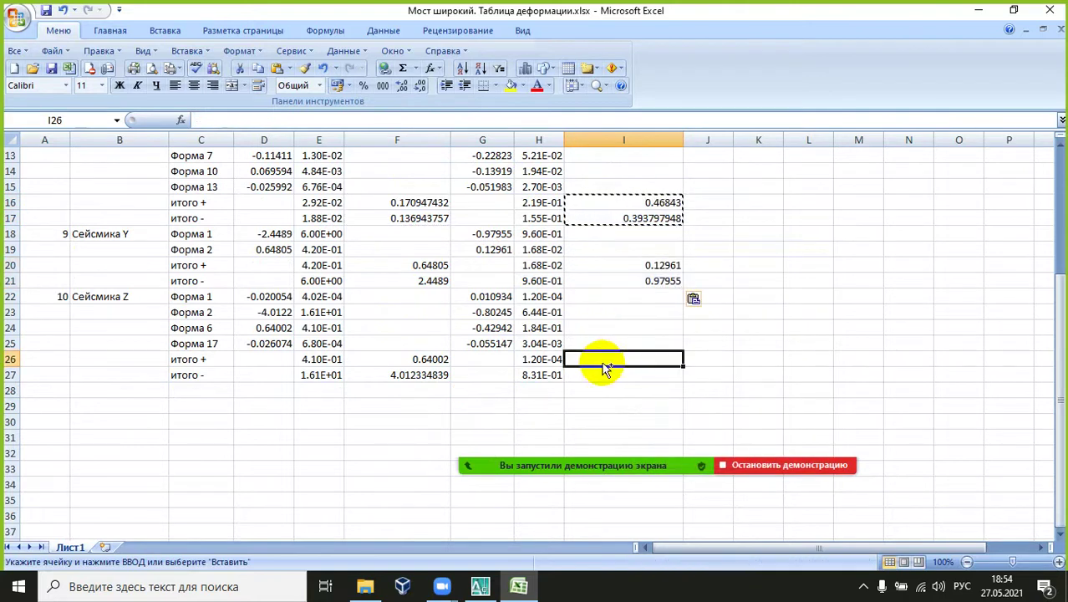
key("ctrl+v")
scroll(832, 351, "up", 1)
left_click(826, 352)
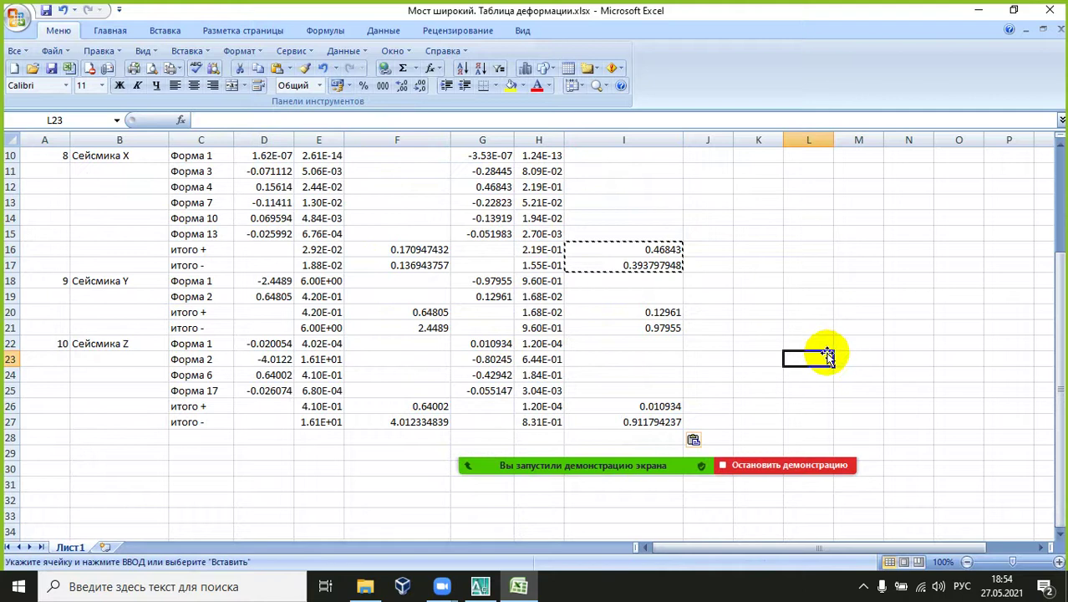
Step: Enter the header "Разница" in K1
scroll(823, 351, "up", 3)
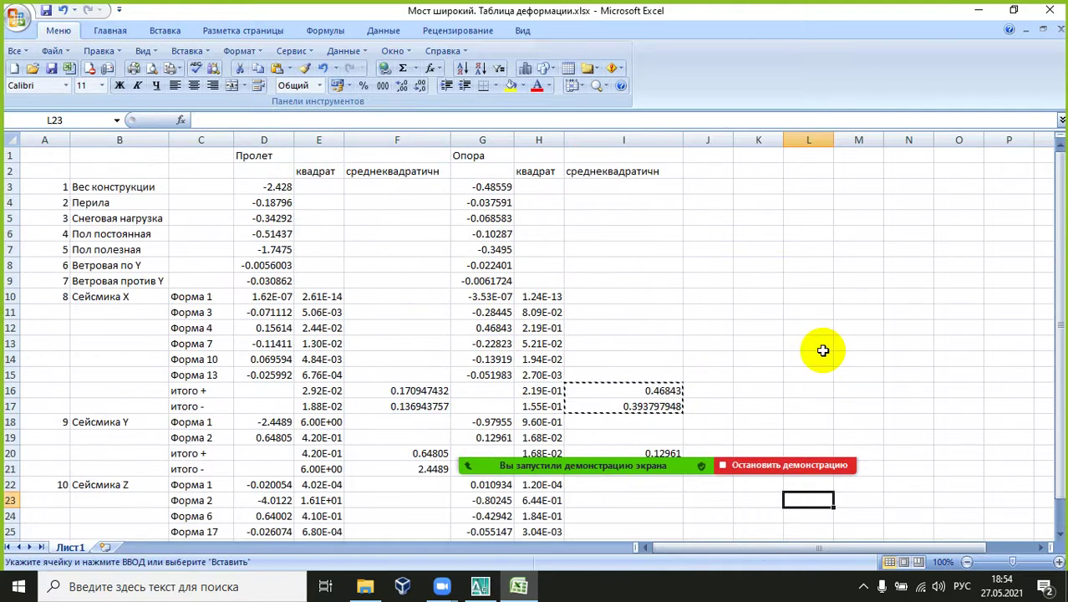
left_click(763, 157)
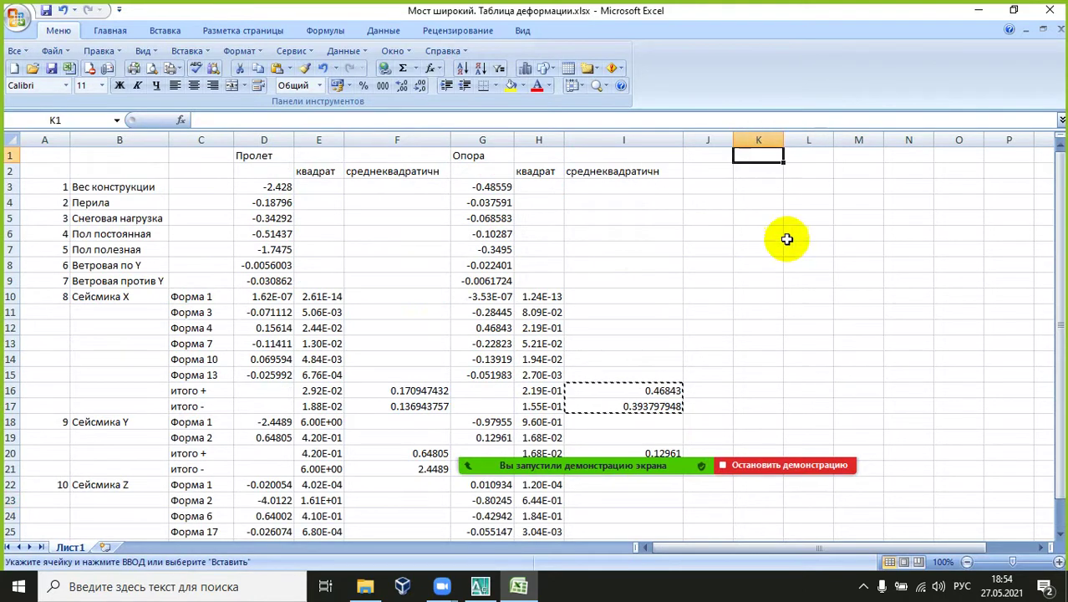
type("Разница")
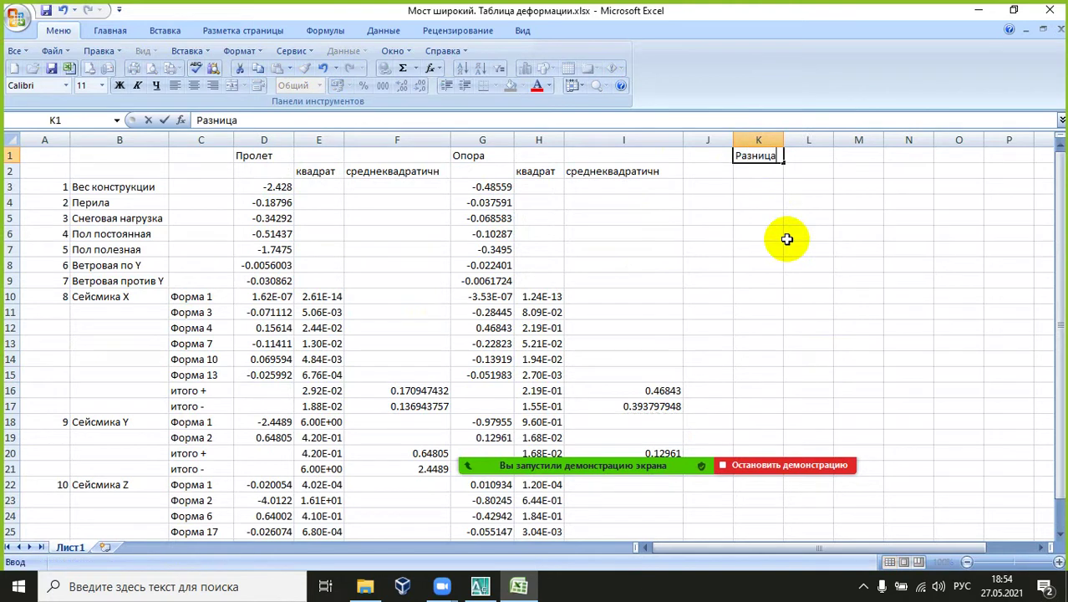
key("Return")
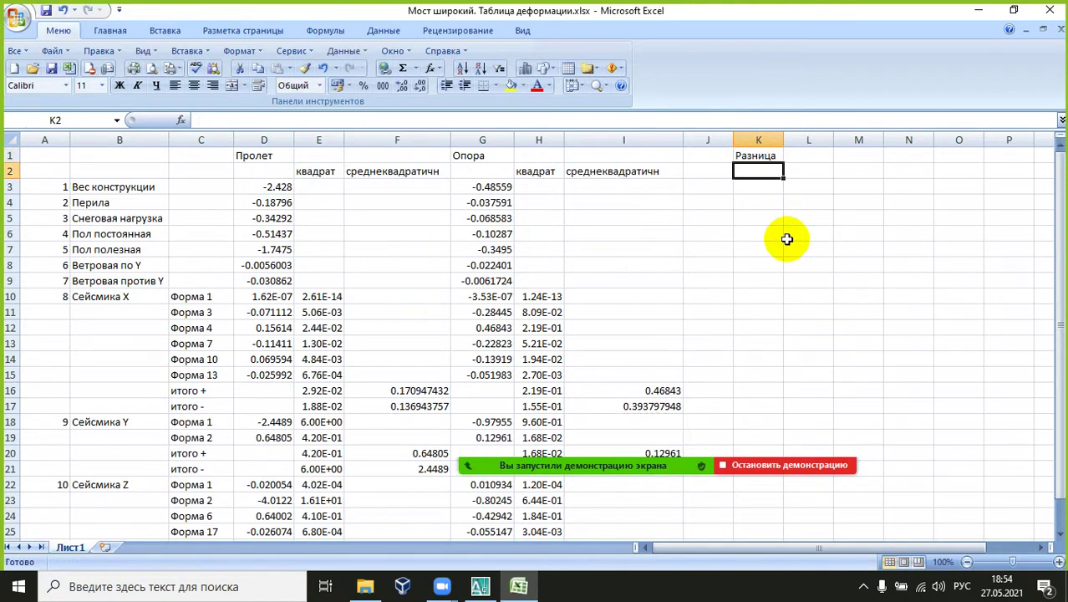
left_click(752, 189)
type("=")
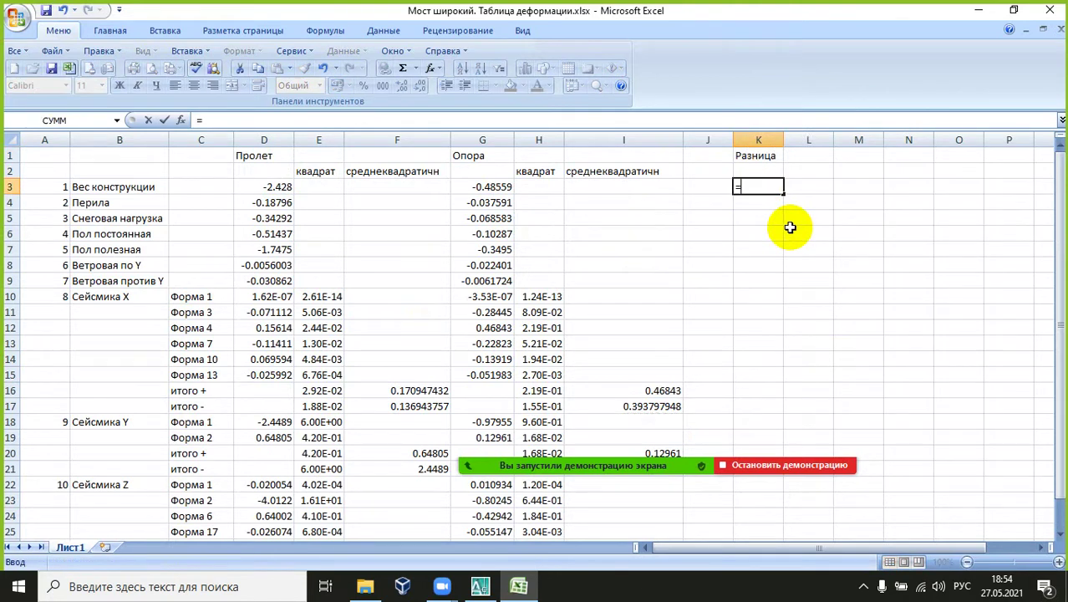
left_click(497, 187)
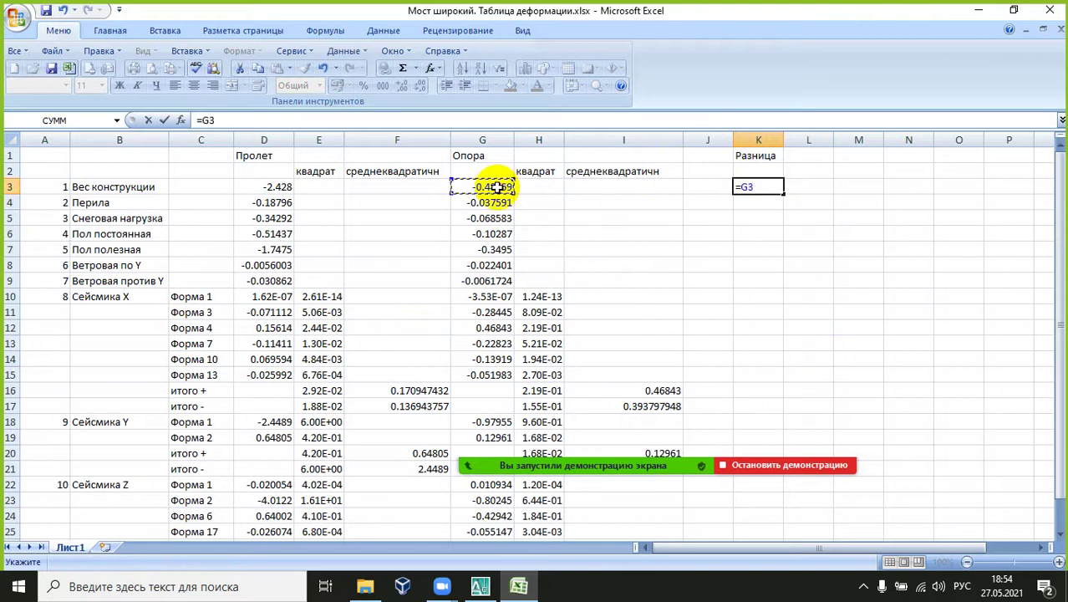
type("-")
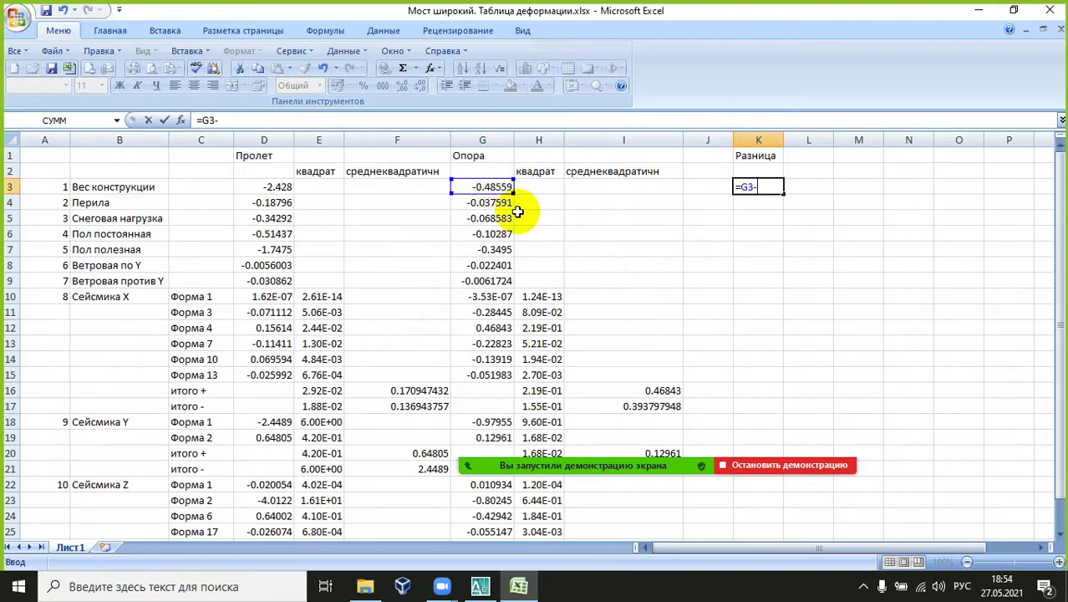
key("Escape")
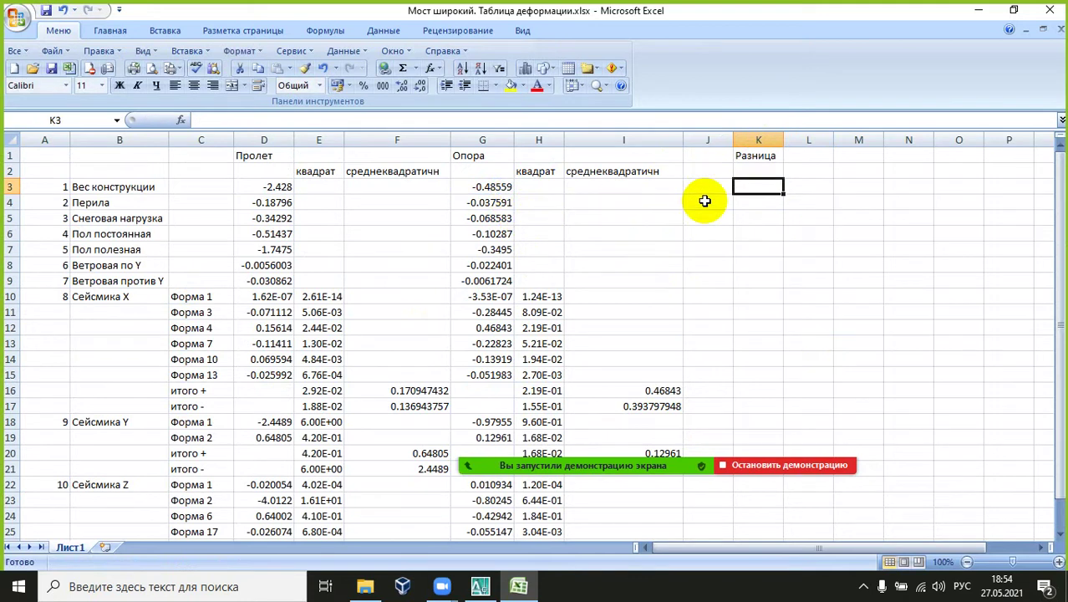
Step: Enter the span-minus-support formula =D3-G3 in K3 and fill it down to K9
type("=")
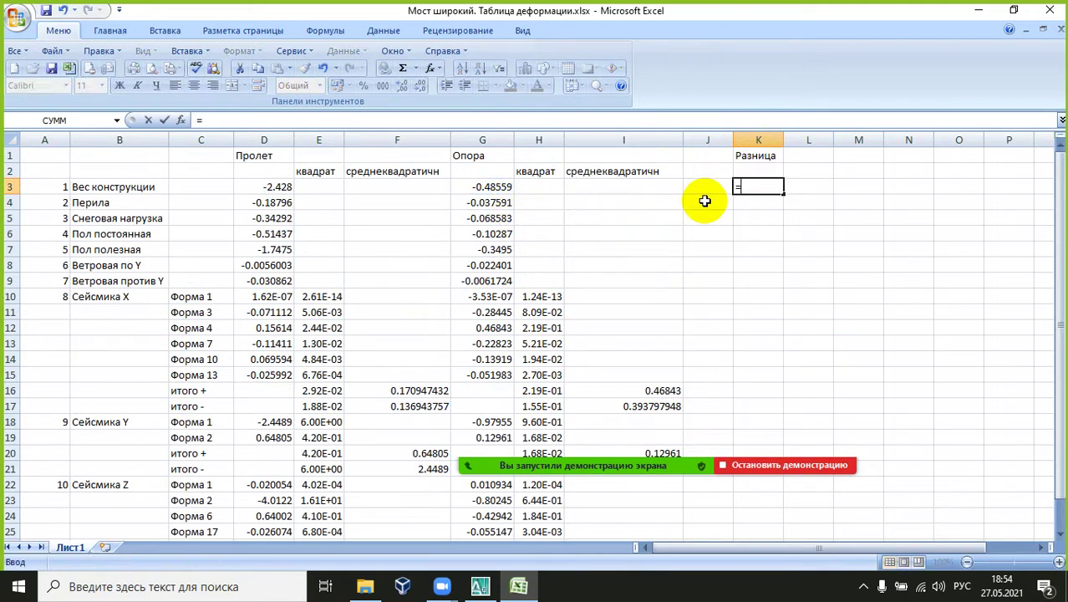
left_click(270, 184)
type("-")
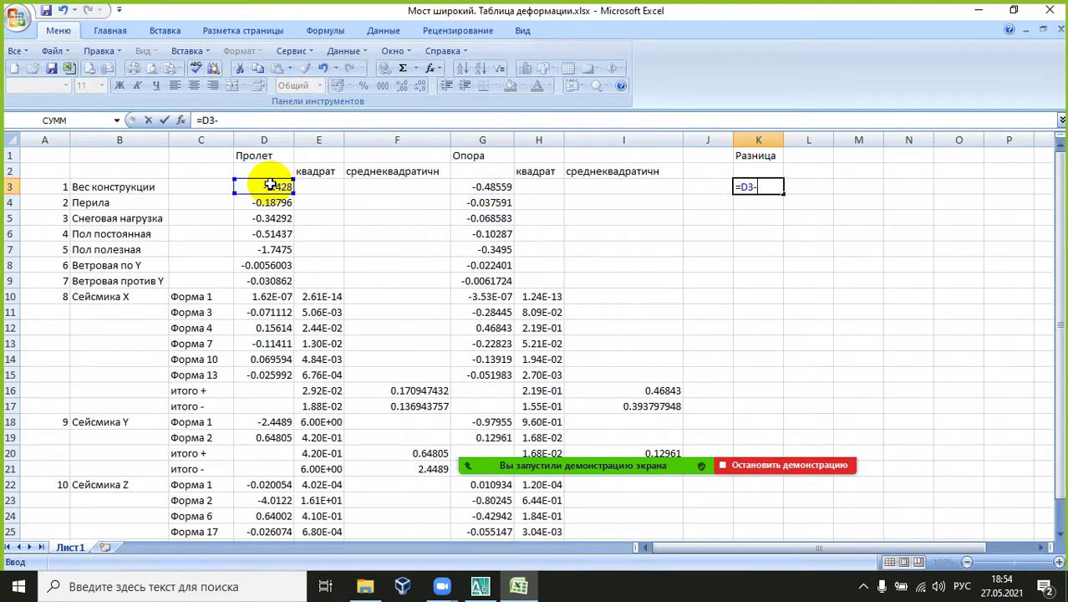
left_click(486, 186)
key("Return")
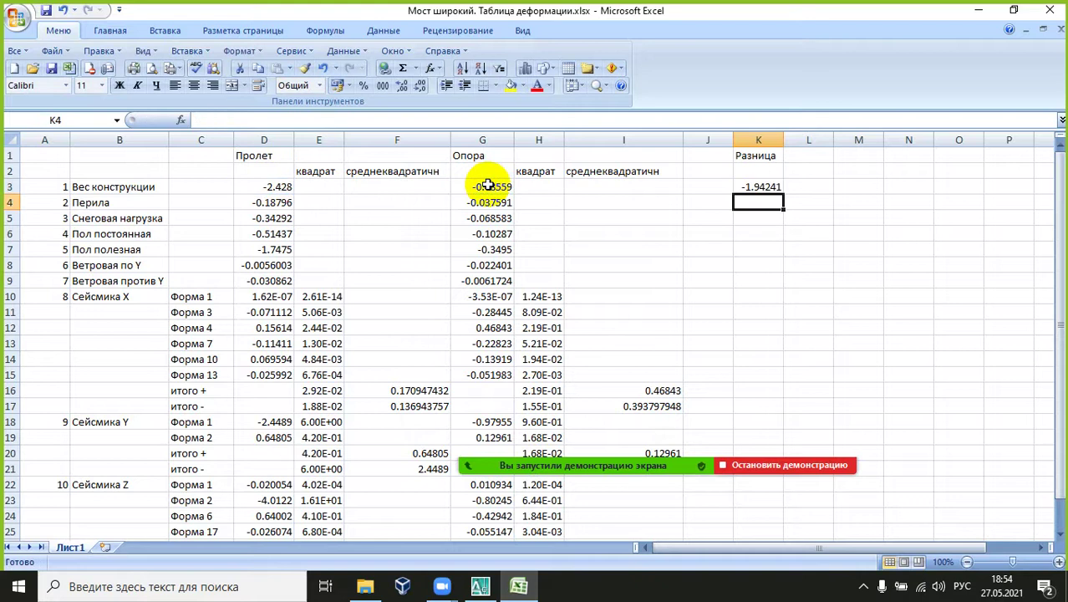
left_click(742, 187)
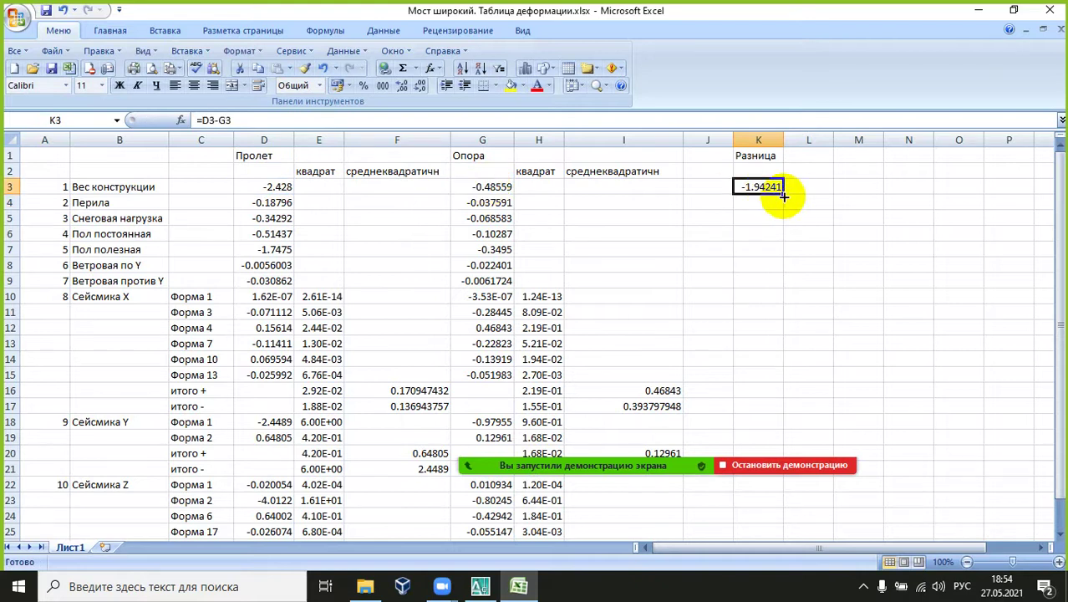
left_click_drag(784, 191, 784, 287)
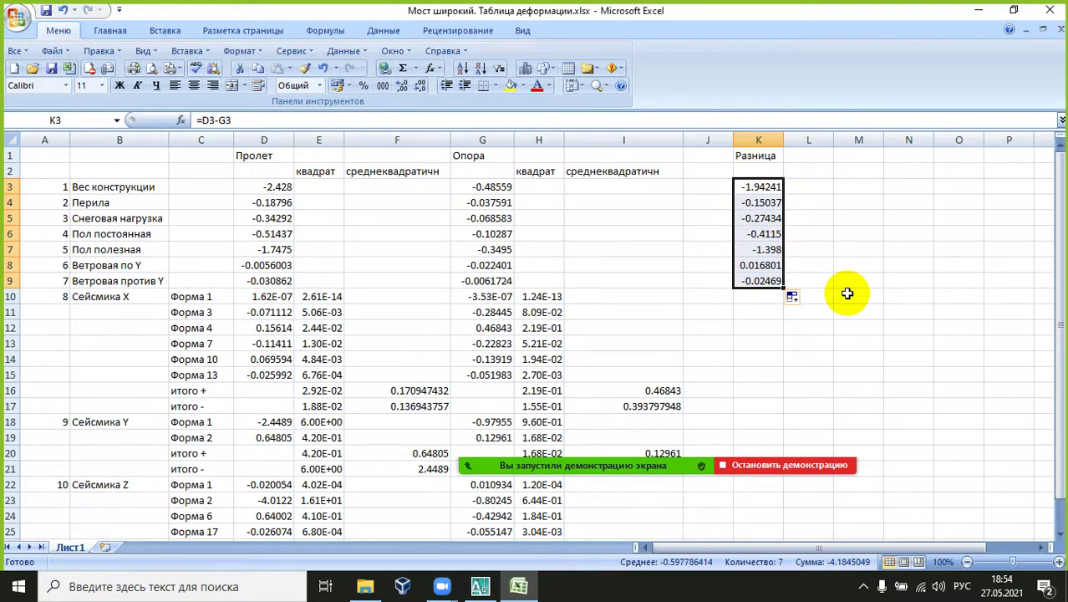
left_click(872, 220)
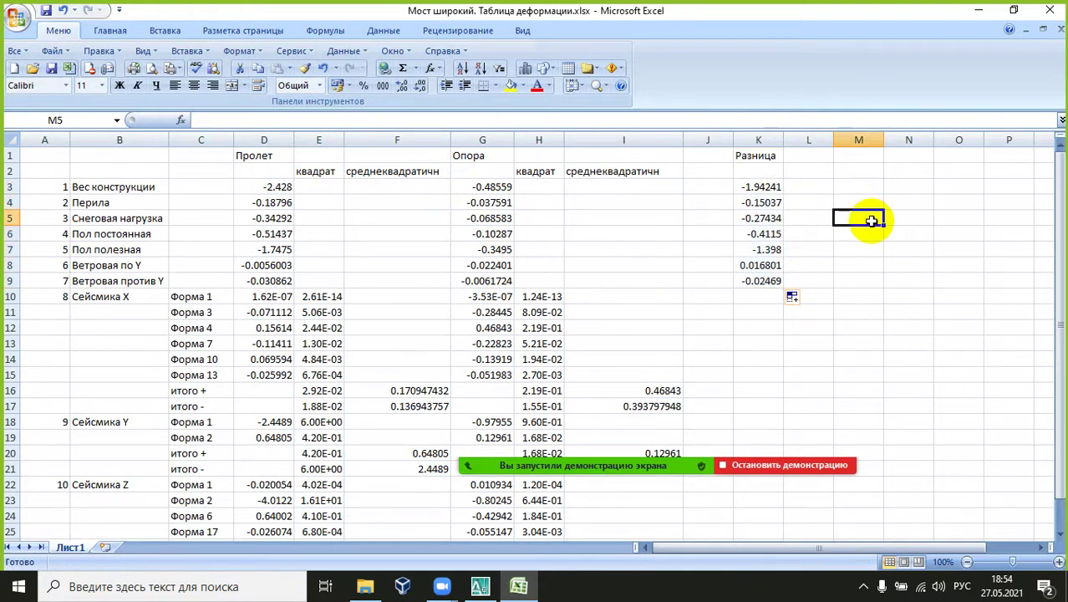
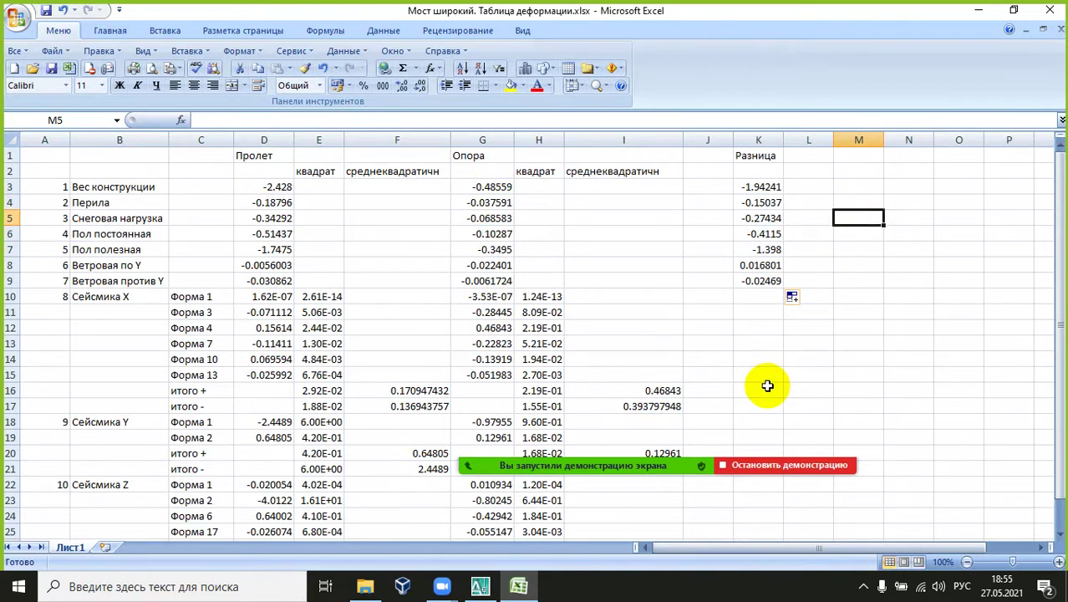
Step: Enter =F16-I16 in K16 for the Сейсмика X "итого +" difference
left_click(767, 389)
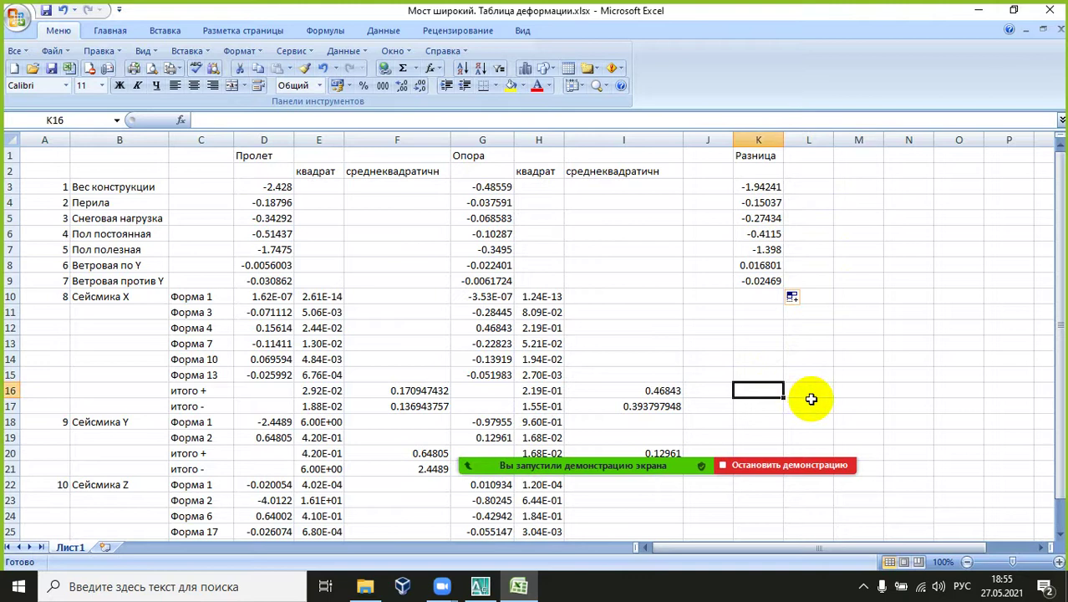
type("=")
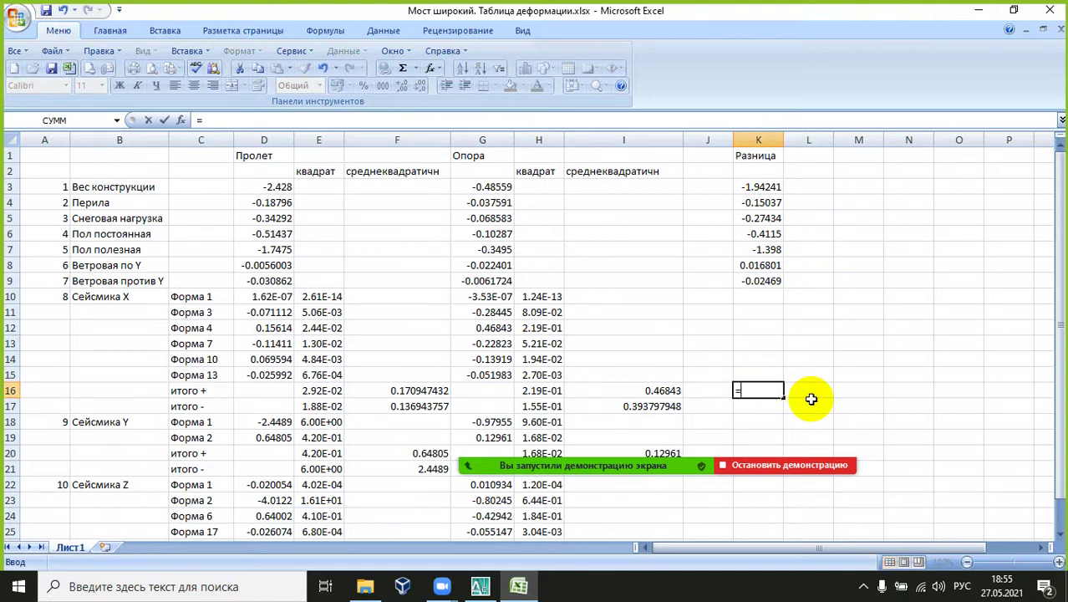
left_click(422, 391)
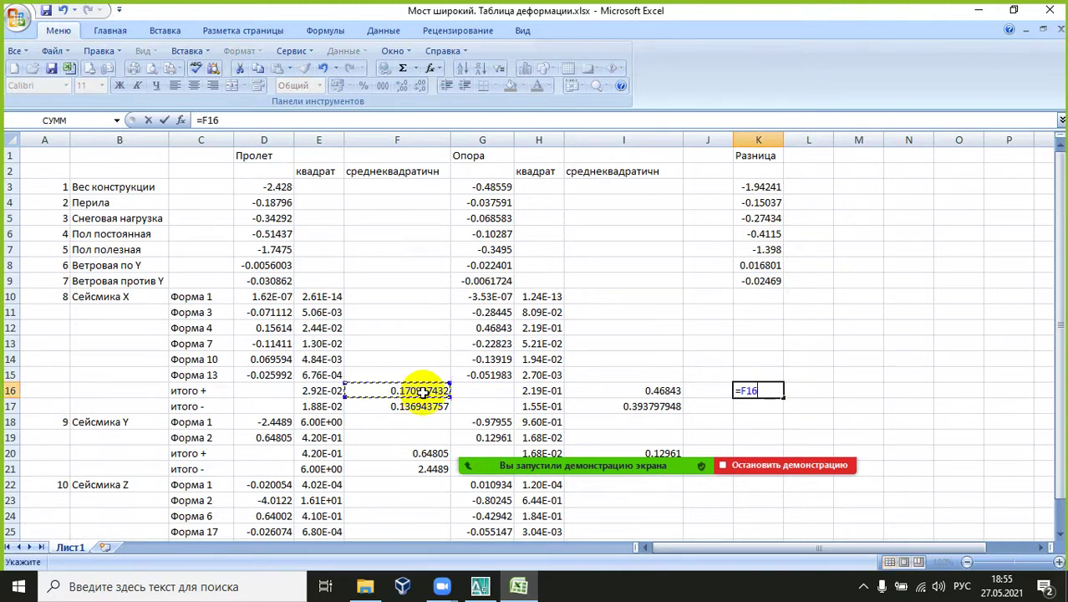
type("-")
left_click(658, 392)
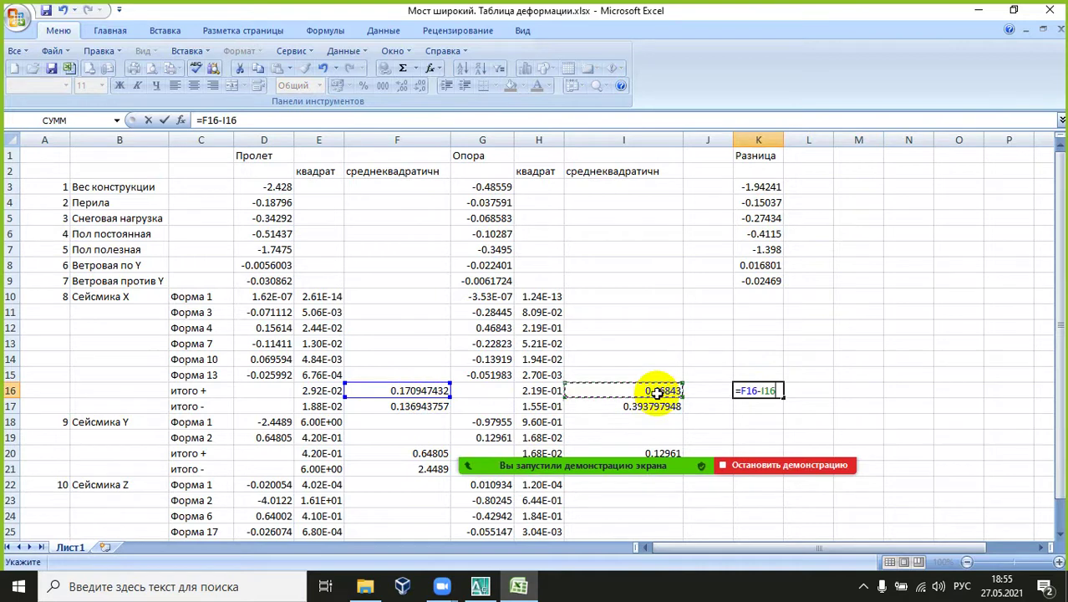
key("Return")
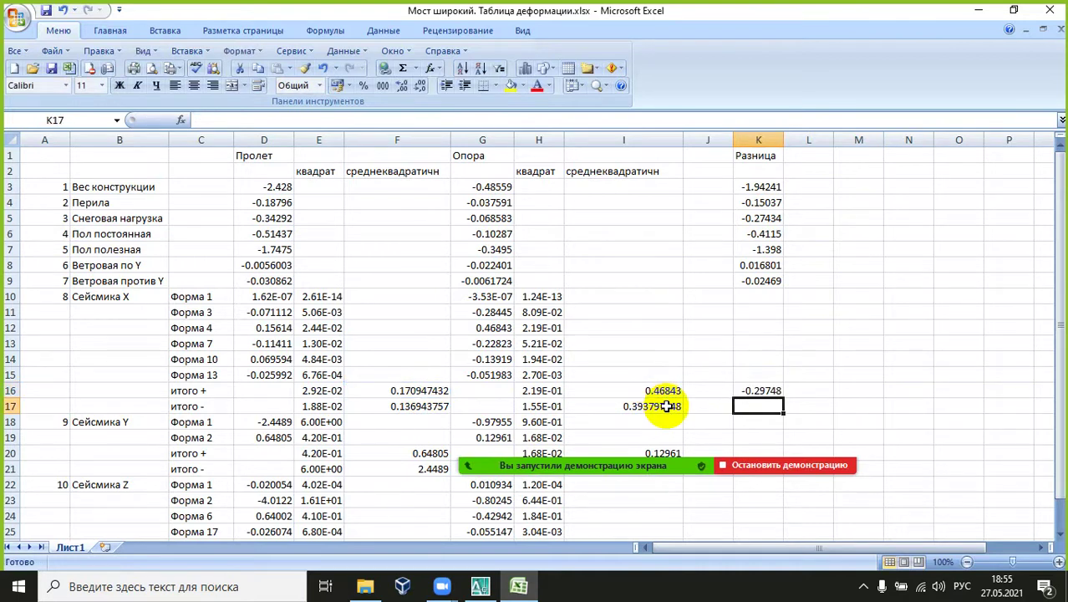
Step: Enter =I17-F17 in K17 for the Сейсмика X "итого -" difference
type("=")
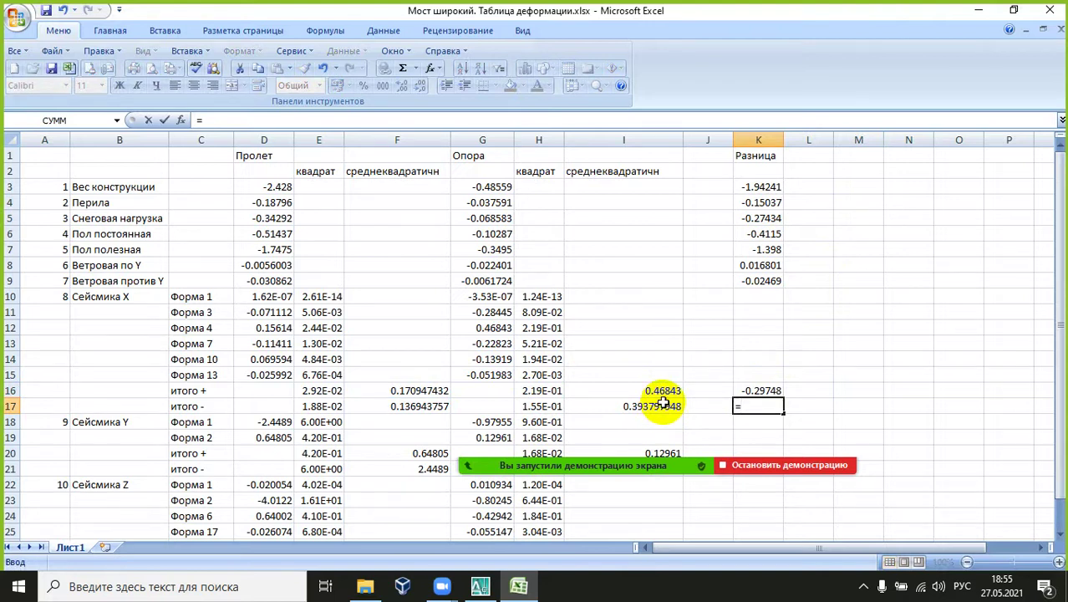
left_click(663, 404)
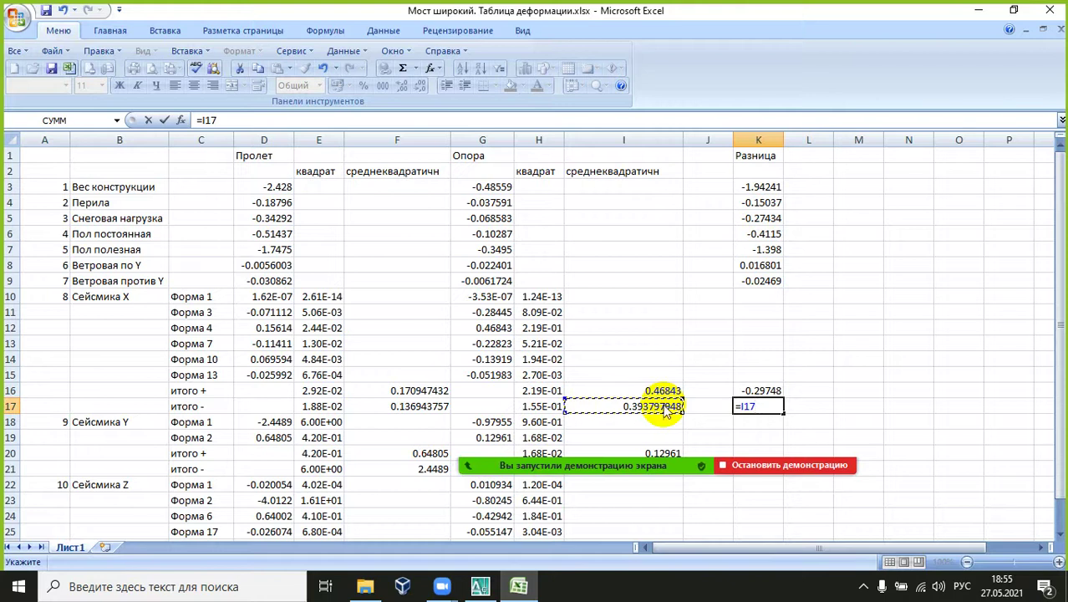
type("-")
left_click(393, 403)
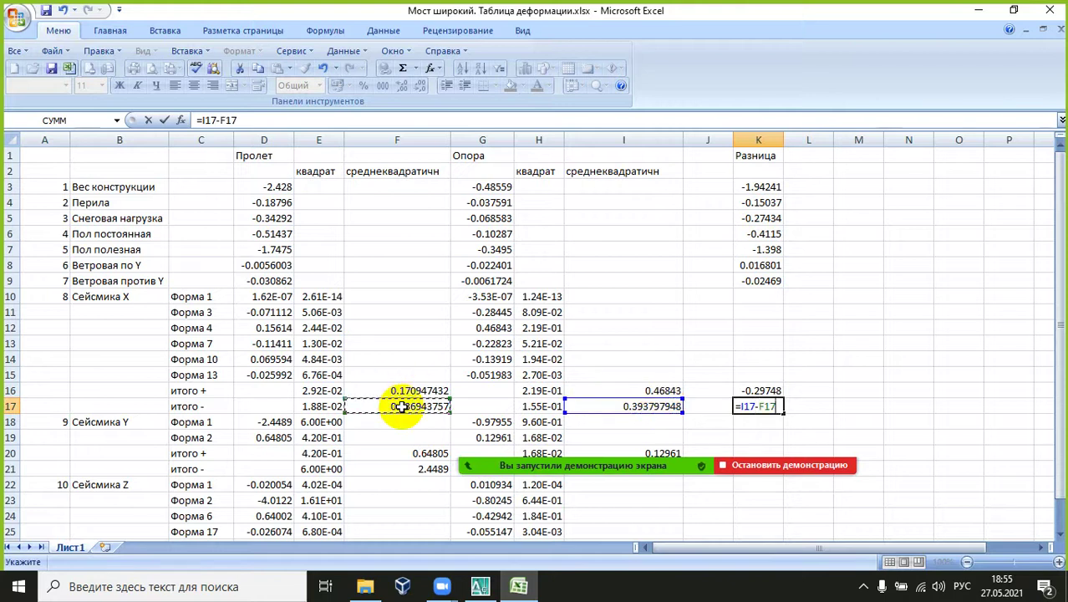
key("Return")
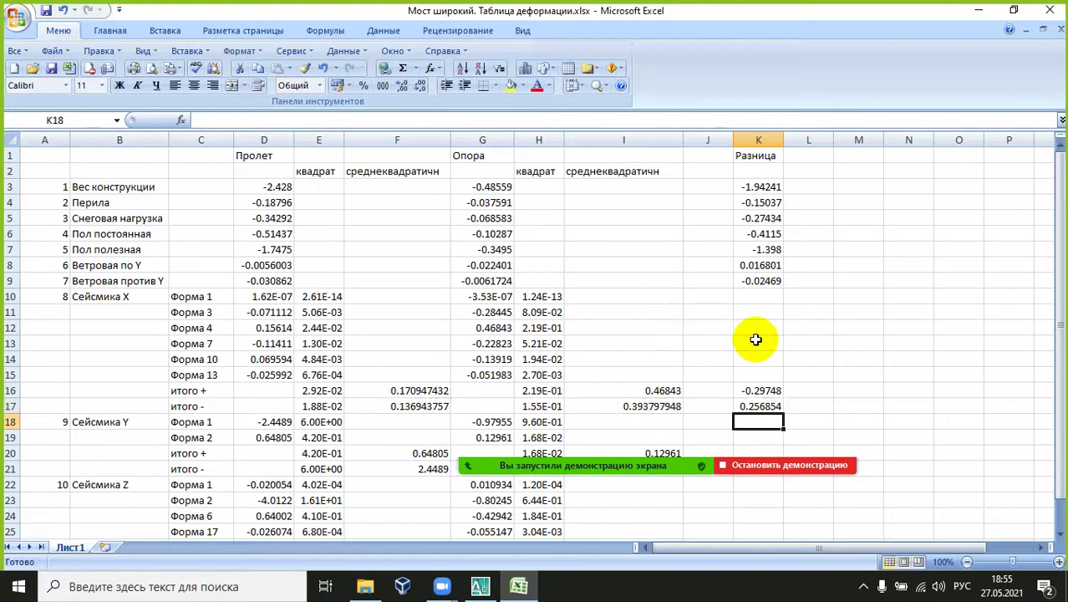
Step: Copy the Сейсмика X difference formulas in K16:K17 to K20:K21 for Сейсмика Y and K26:K27 for Сейсмика Z
scroll(884, 357, "down", 2)
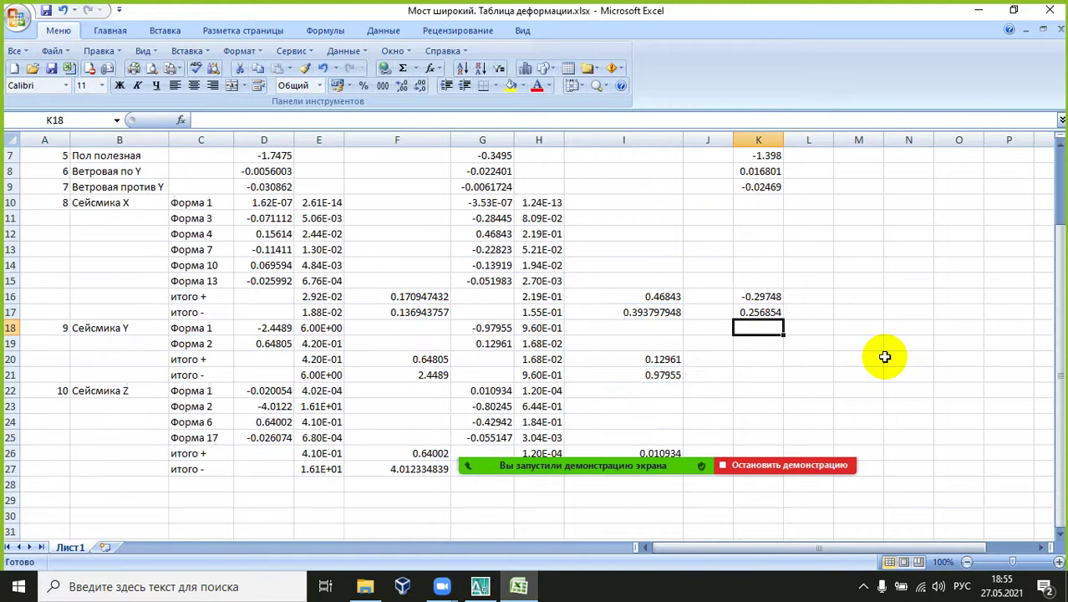
left_click(764, 296)
left_click_drag(766, 301, 763, 315)
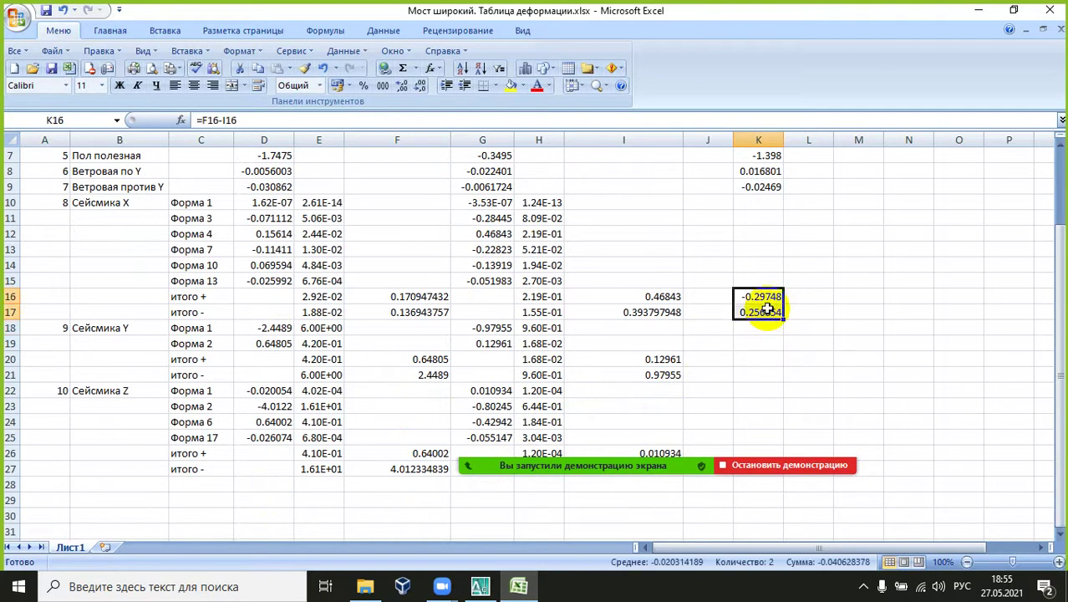
right_click(765, 312)
left_click(785, 336)
left_click(760, 360)
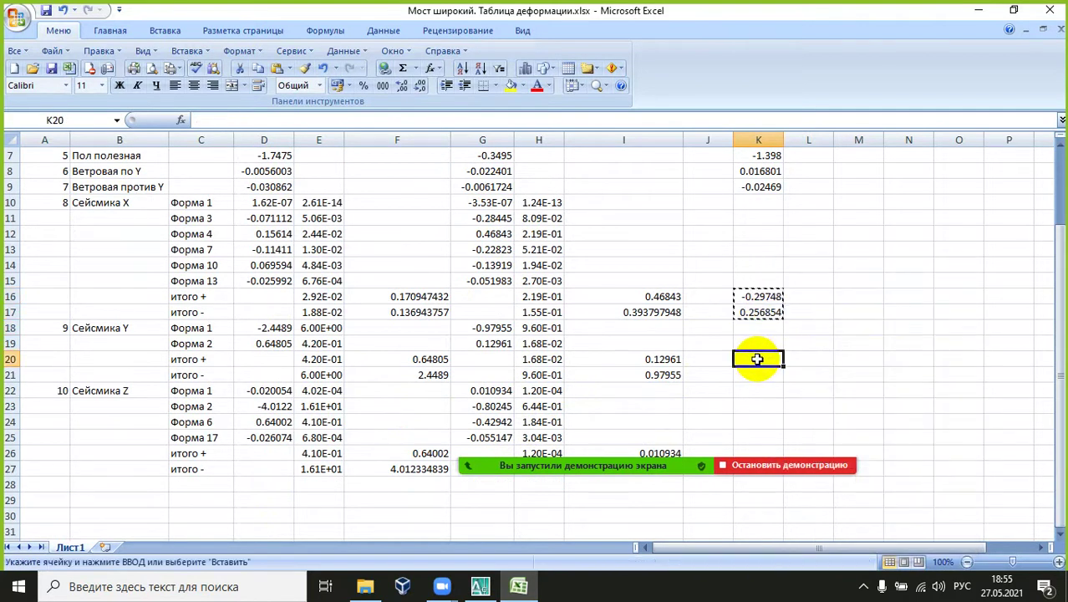
key("ctrl+v")
scroll(777, 275, "down", 2)
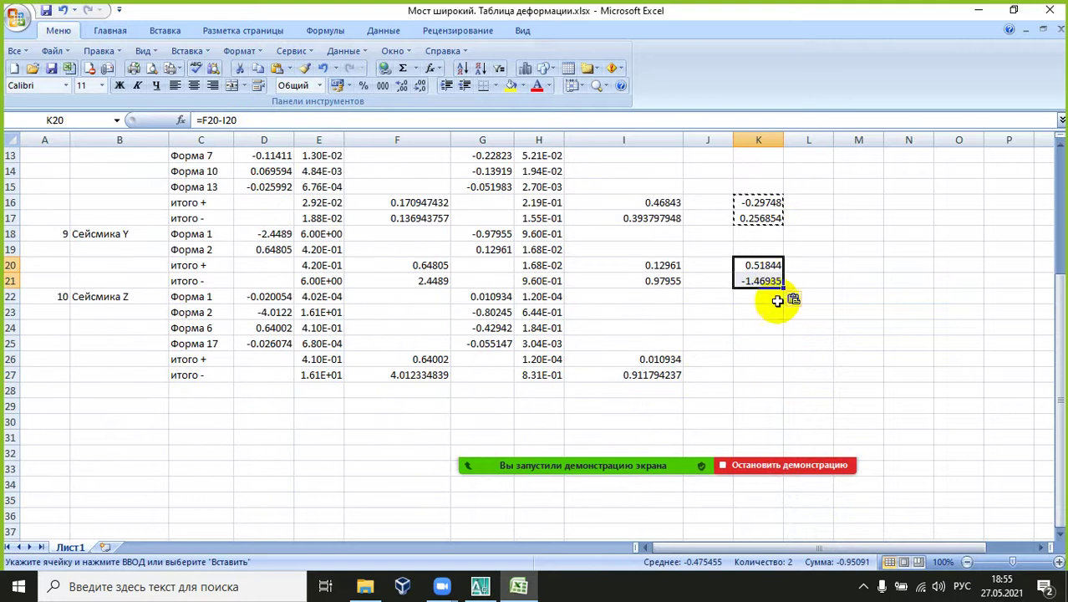
left_click(757, 360)
key("ctrl+v")
left_click(853, 341)
scroll(869, 343, "up", 4)
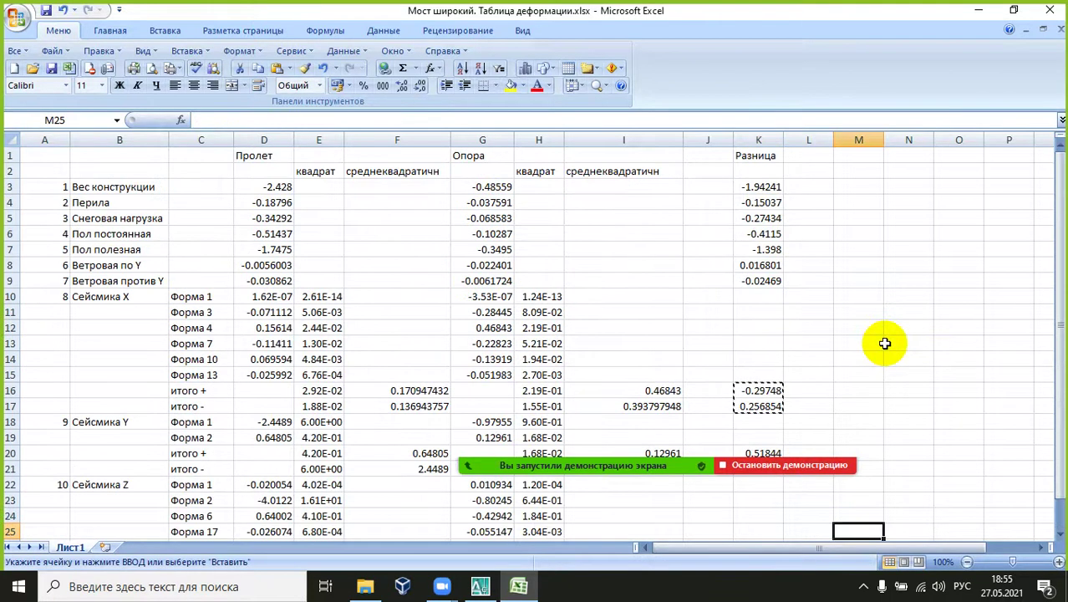
scroll(884, 343, "down", 3)
scroll(885, 343, "down", 2)
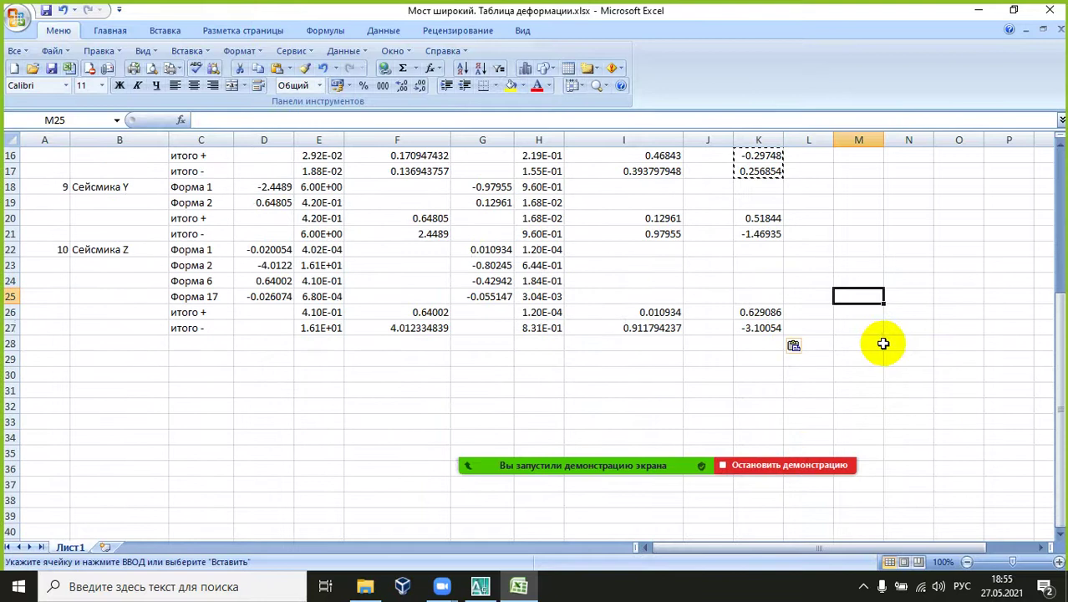
left_click(609, 358)
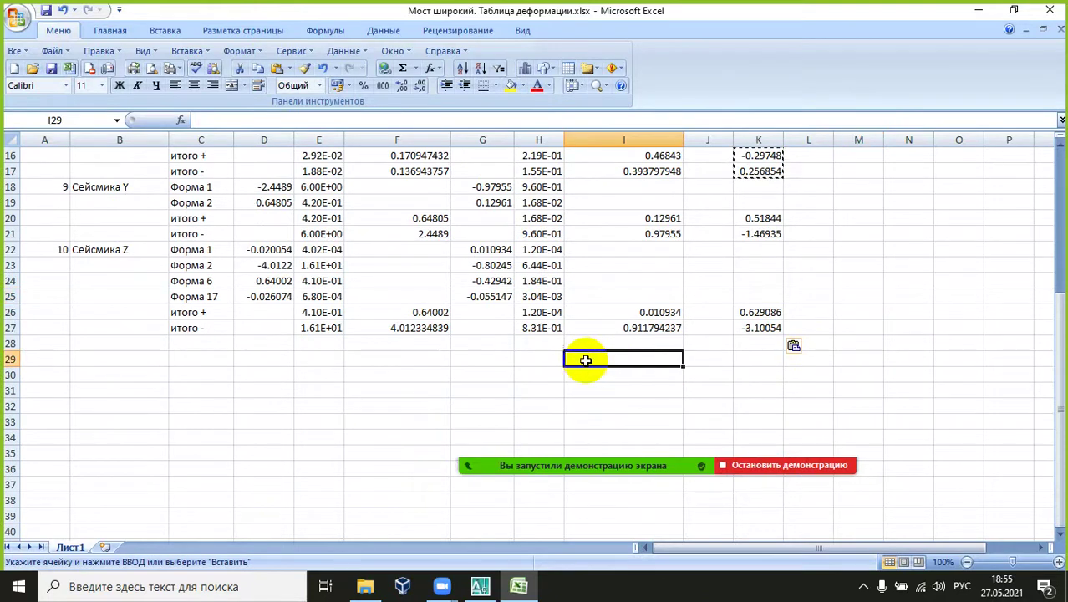
type("Осн")
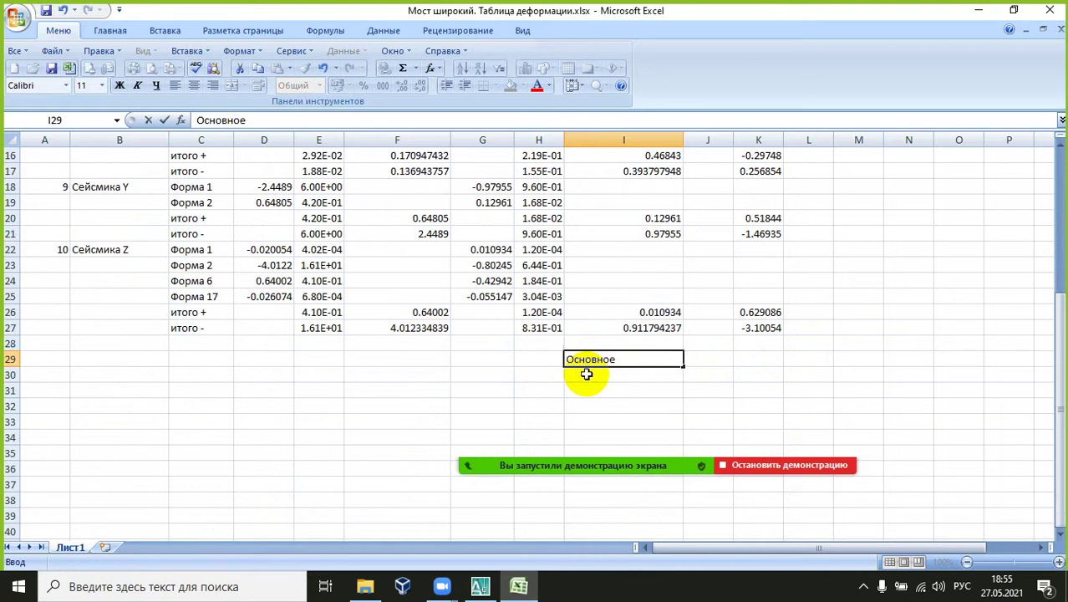
type("овно")
key("BackSpace")
key("BackSpace")
key("BackSpace")
key("BackSpace")
key("BackSpace")
key("BackSpace")
key("BackSpace")
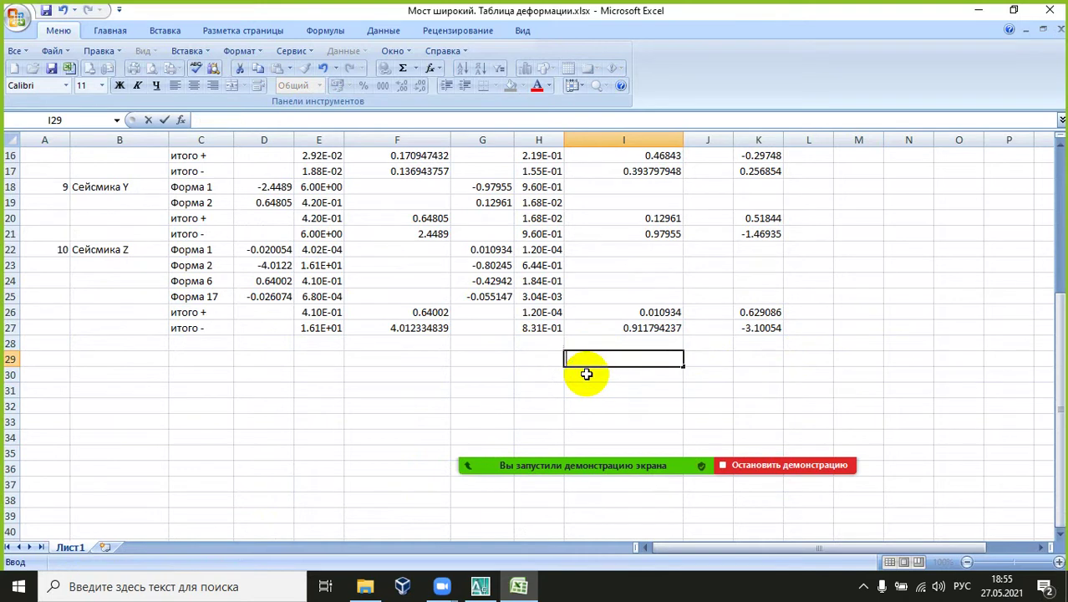
Step: Enter the row label "Основное (статика)" in B29 below the table
left_click(144, 359)
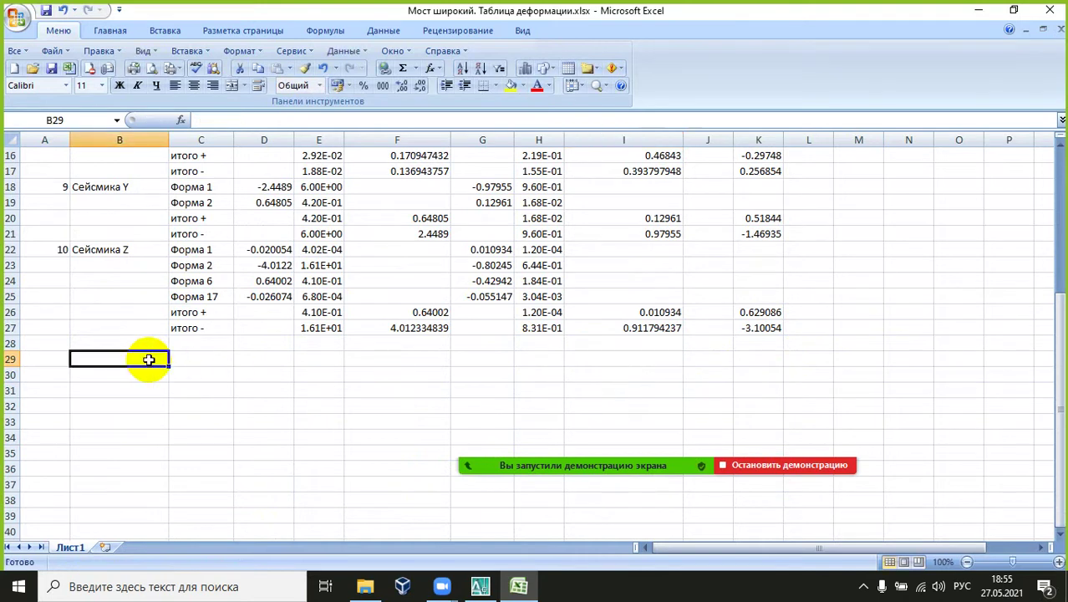
type("Основное")
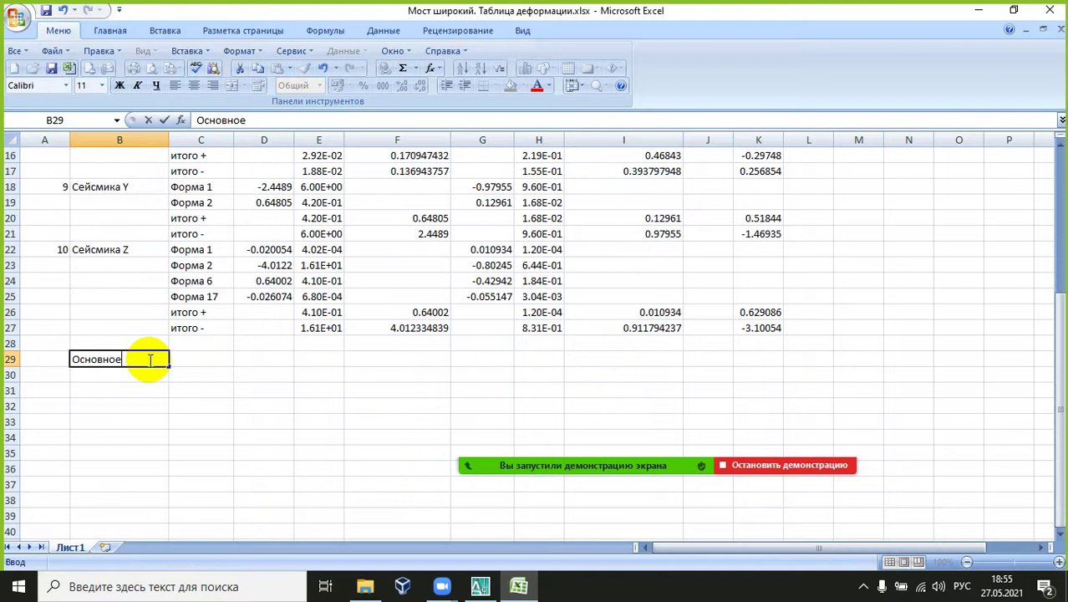
type(" (статика")
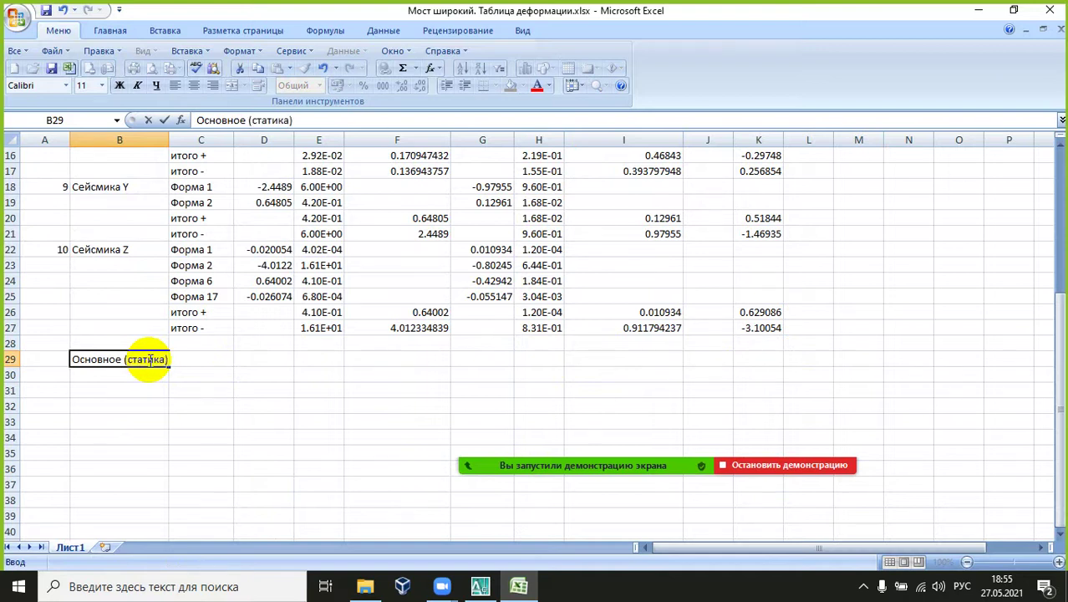
key("Return")
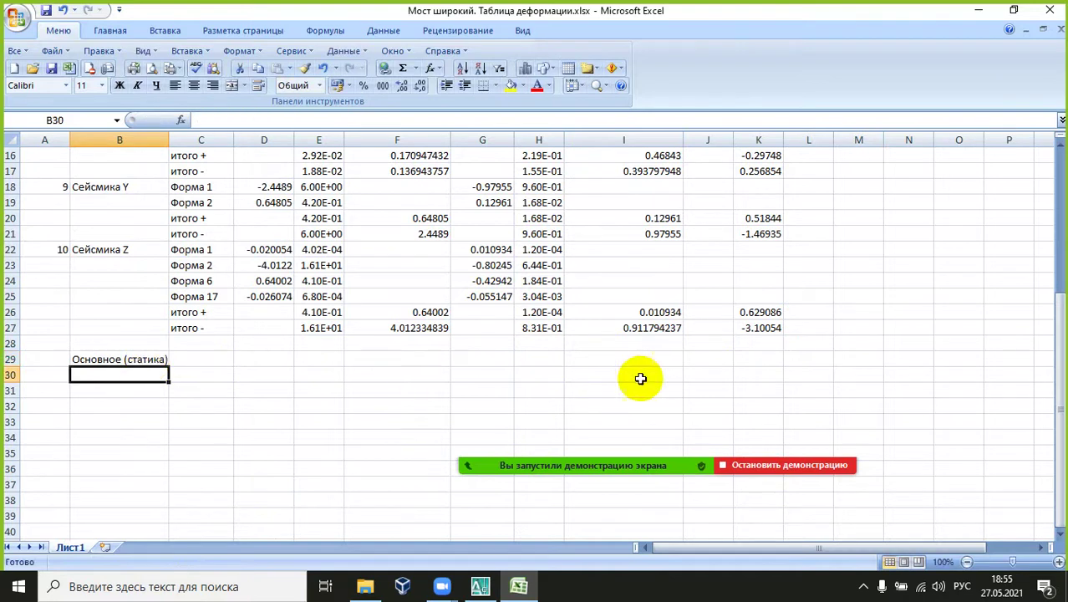
left_click(773, 361)
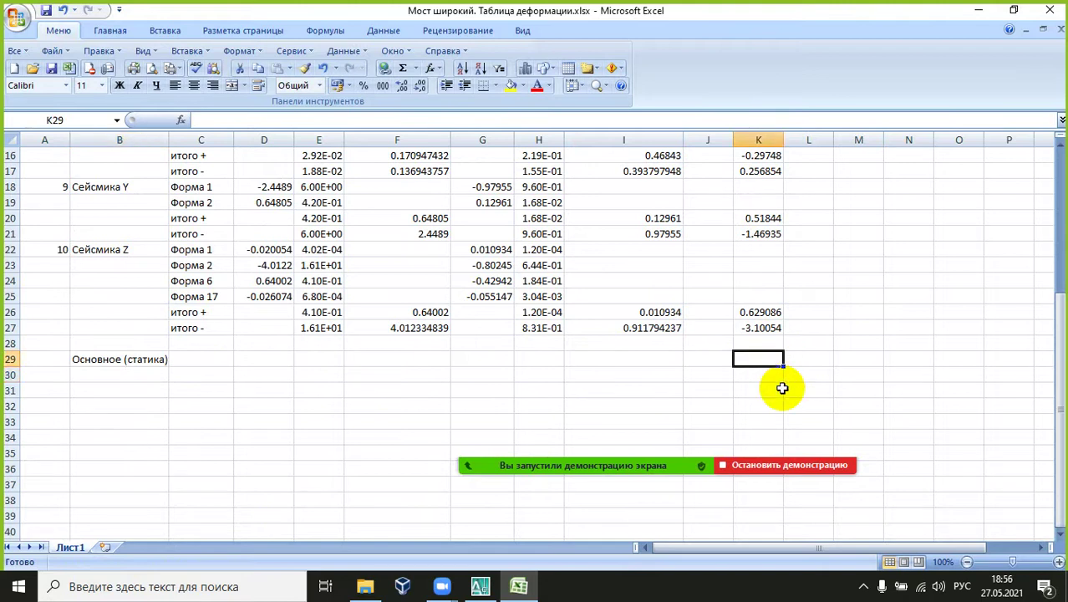
Step: Change the label in B29 to "Основное1 (статика)"
left_click(133, 362)
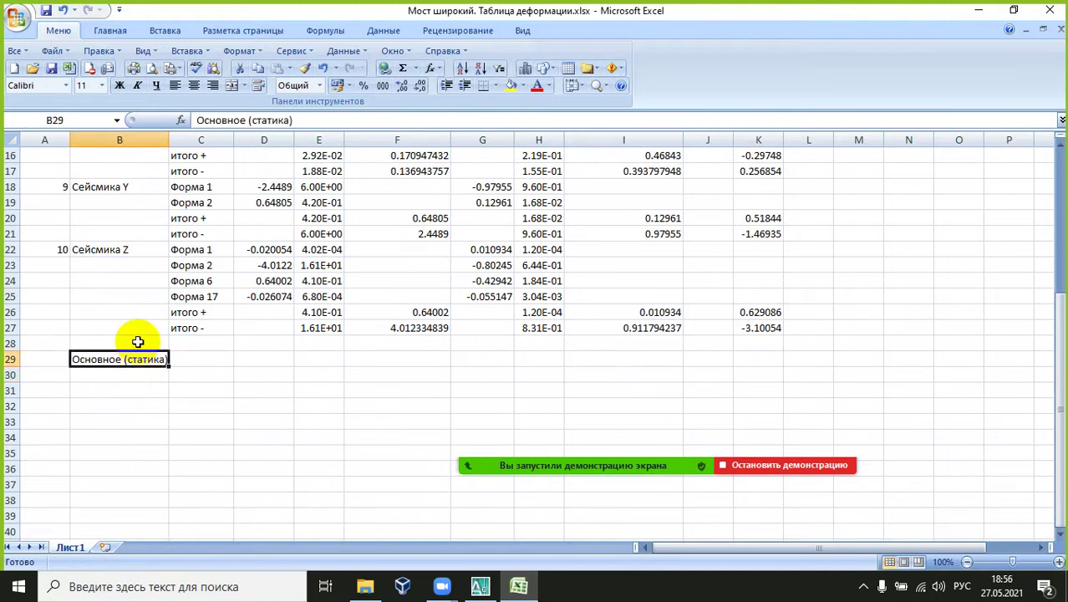
left_click(248, 120)
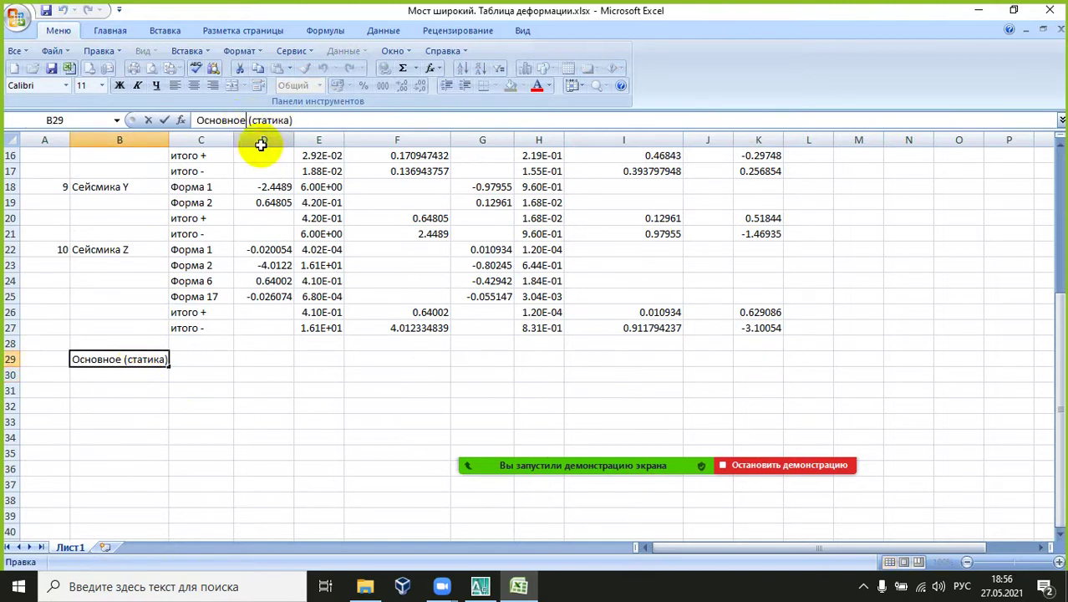
type("1")
key("Return")
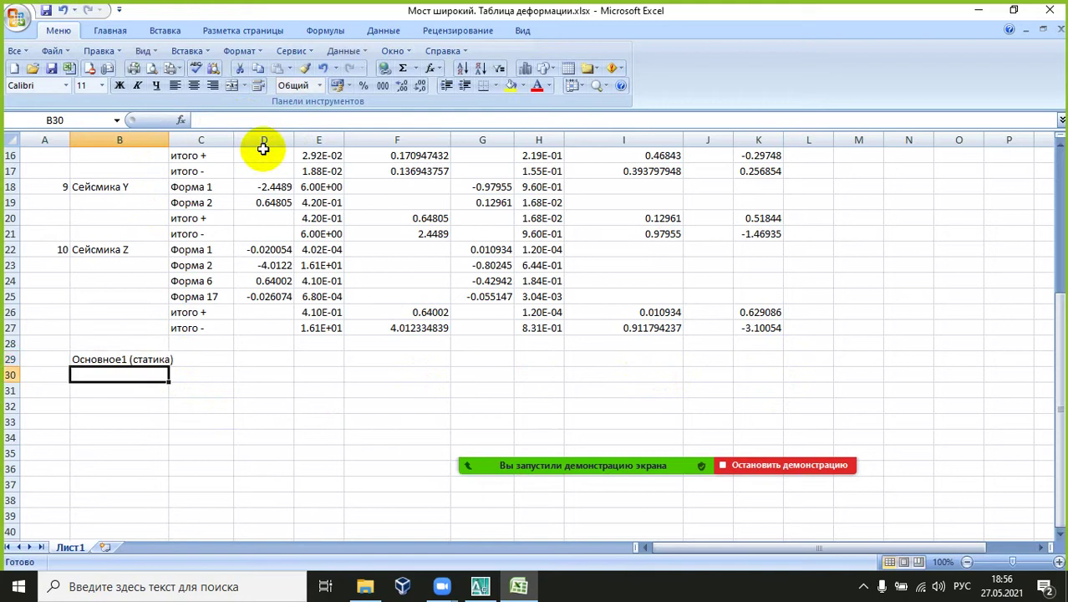
Step: Fill the B29 label down to B30 and change the text in B29 to "Основное2 (статика)"
left_click(161, 356)
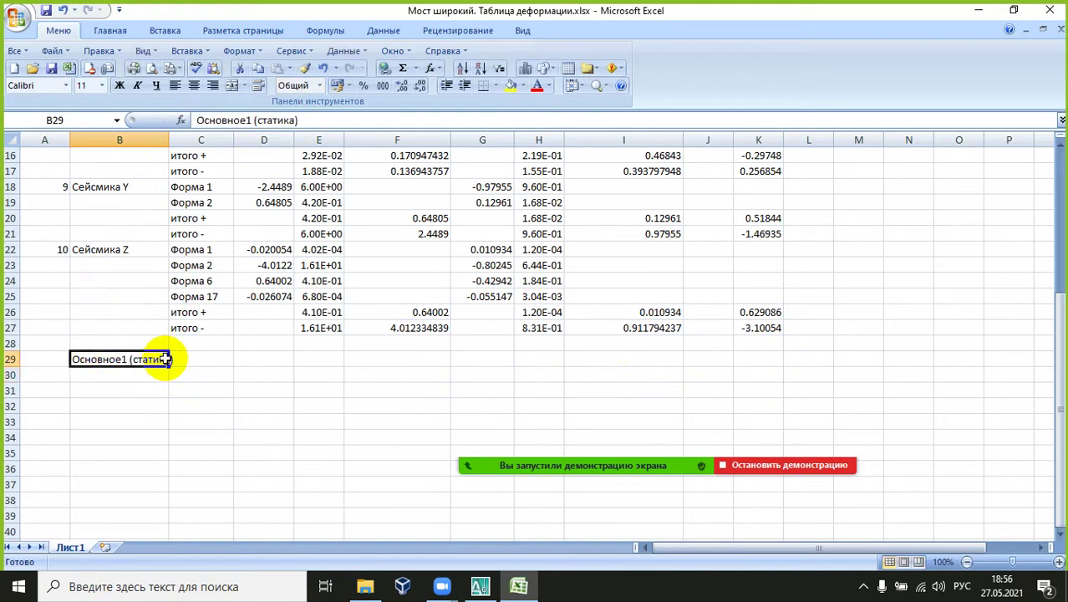
left_click_drag(169, 366, 171, 382)
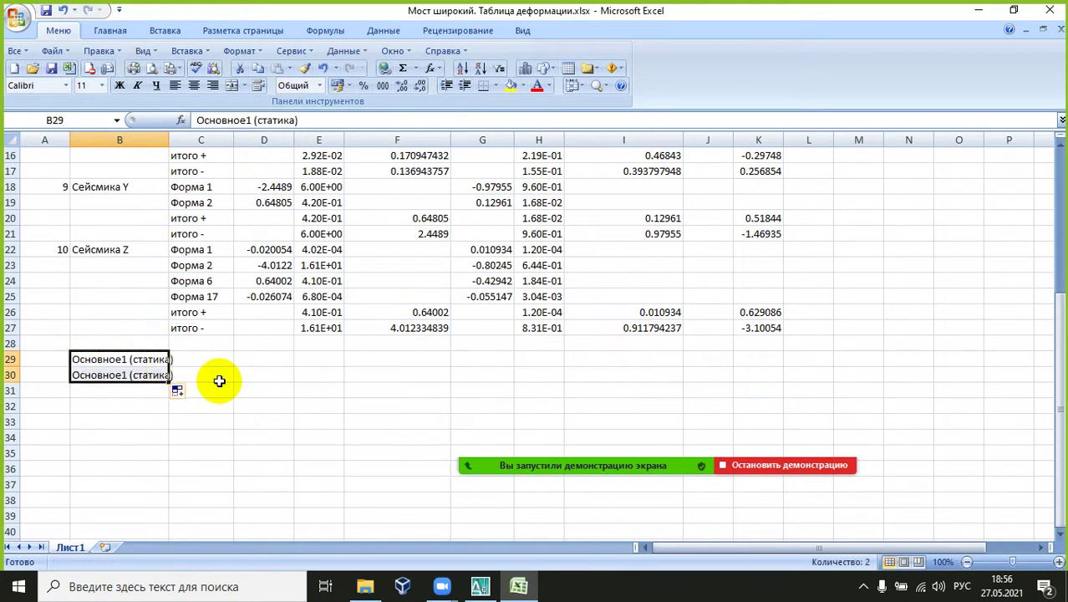
left_click(252, 120)
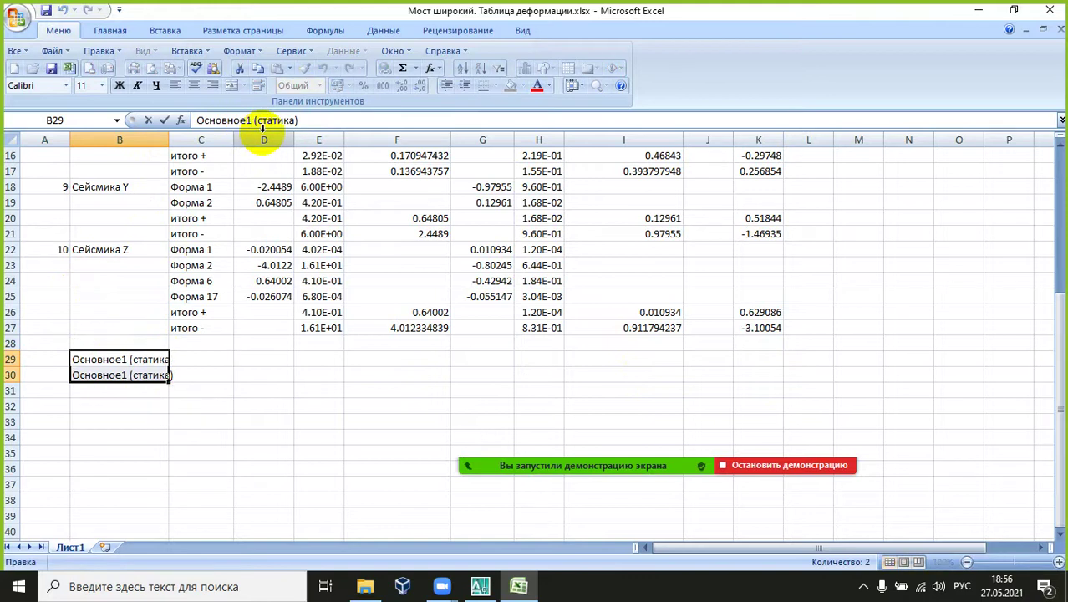
key("BackSpace")
type("2")
key("Return")
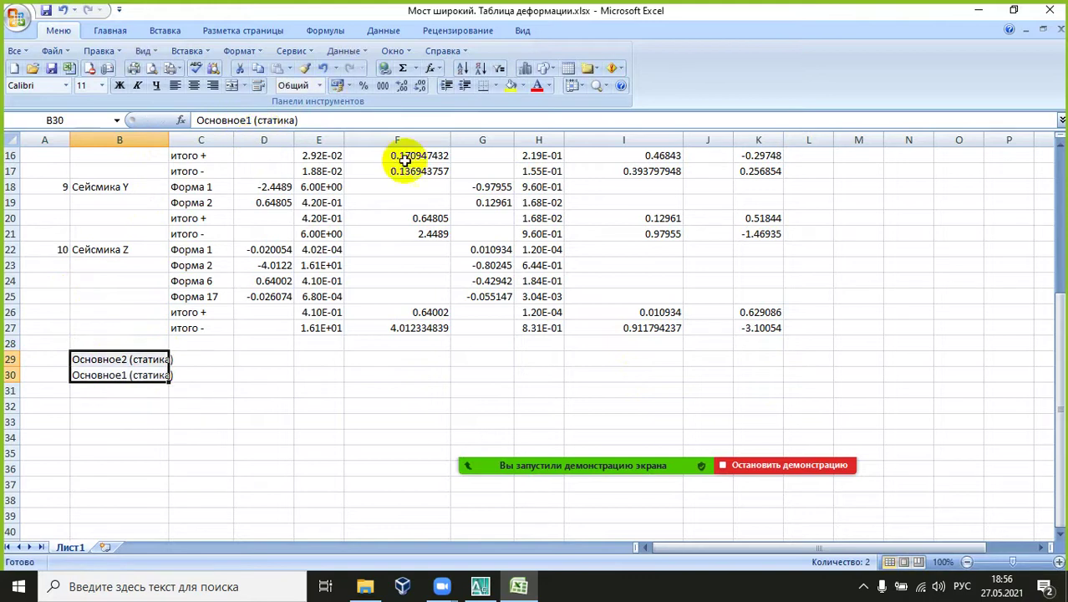
Step: Enter the sum formula =K3+K4+K5+K6+K7+K8 in K29 for the "Основное2 (статика)" row
left_click(759, 357)
type("=")
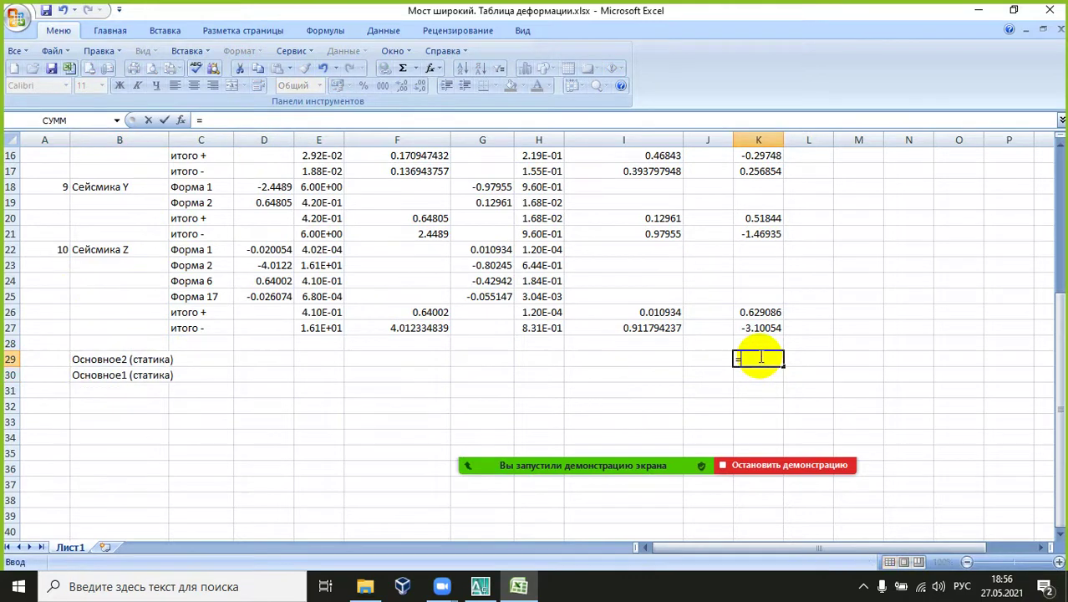
scroll(763, 354, "up", 5)
left_click(777, 186)
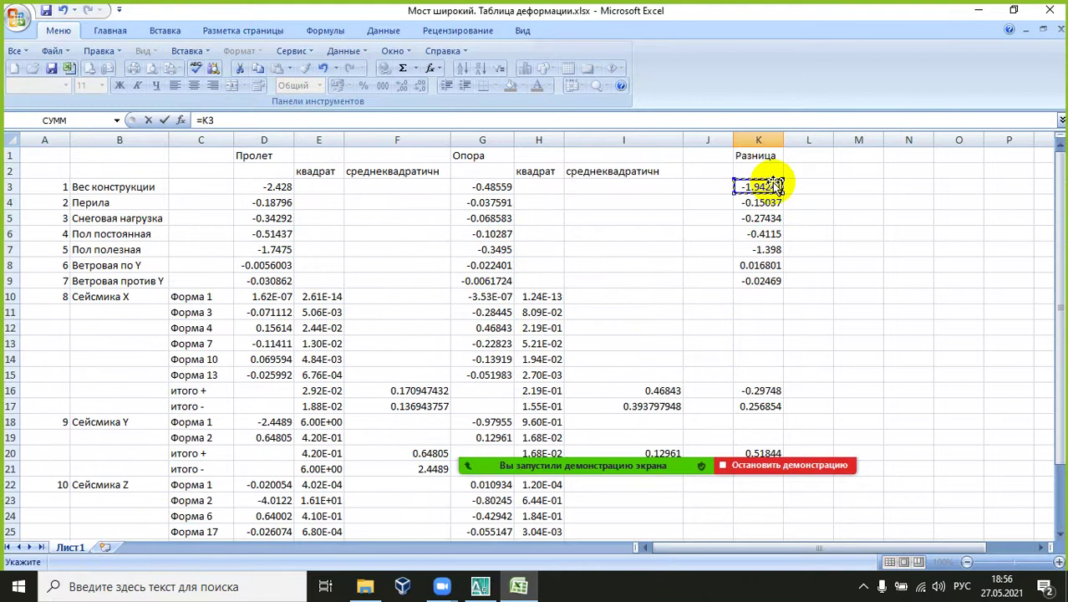
type("+")
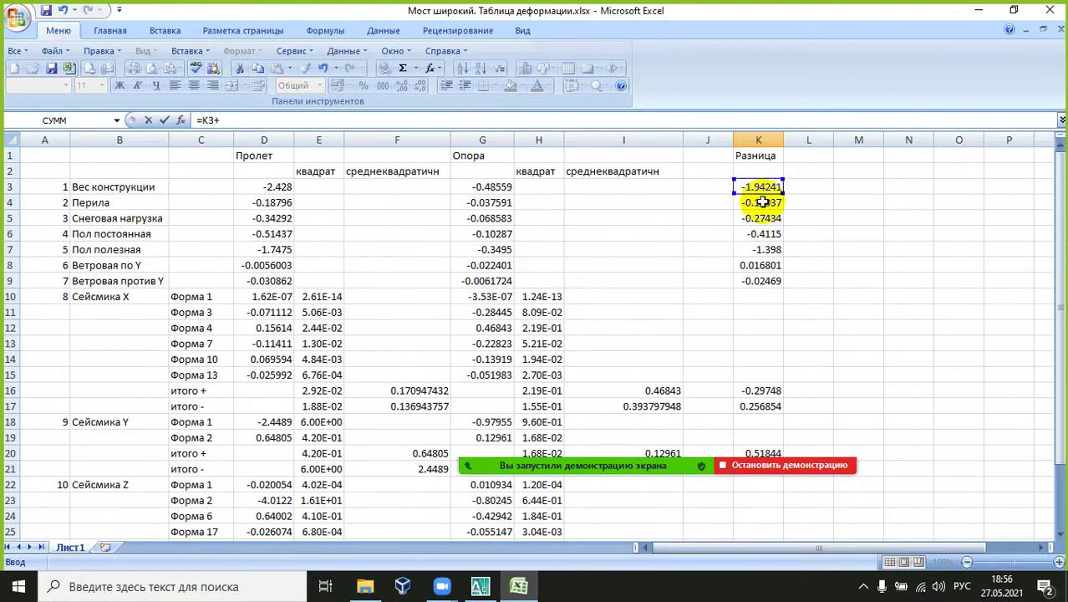
left_click(763, 202)
type("+")
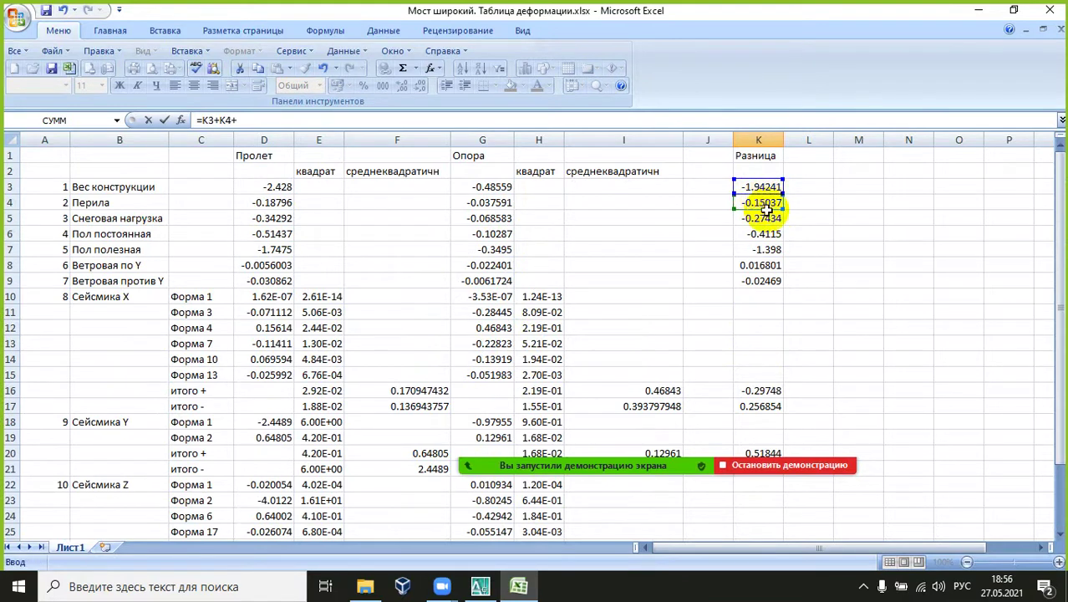
left_click(771, 219)
type("+")
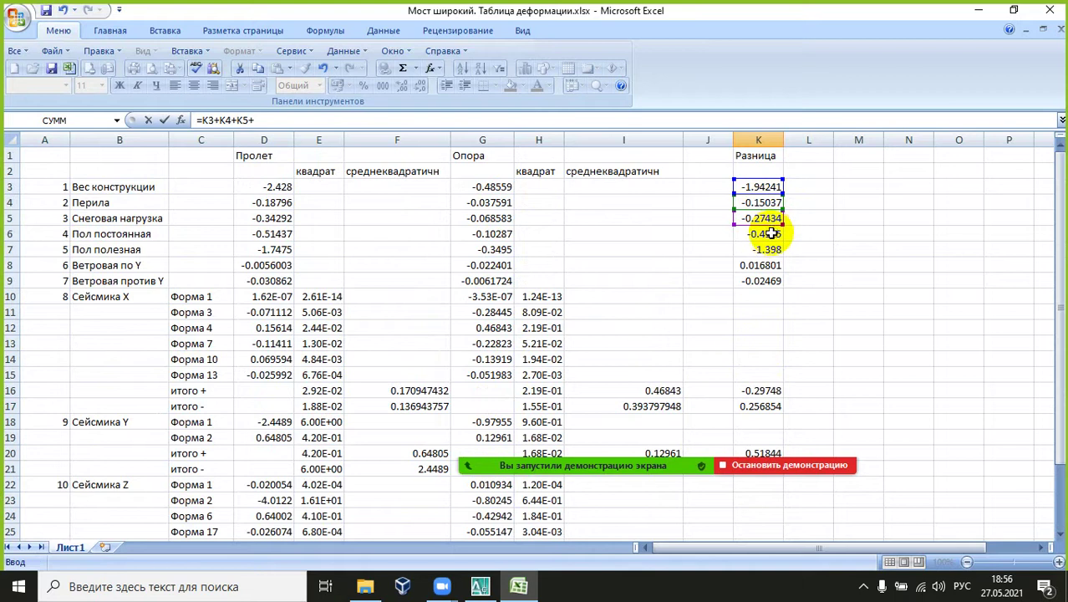
left_click(768, 235)
type("+")
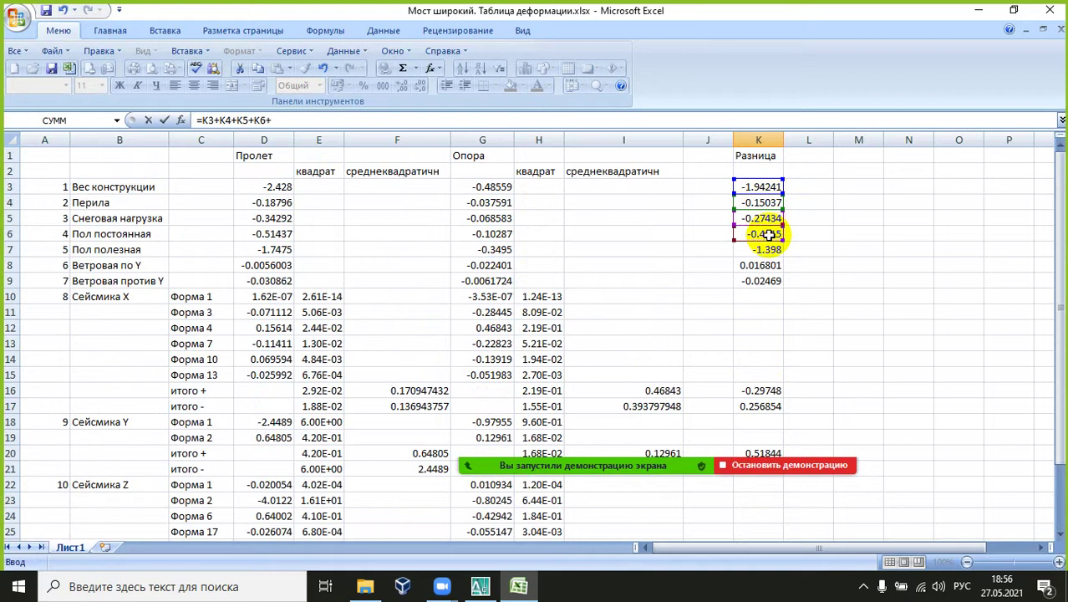
left_click(760, 250)
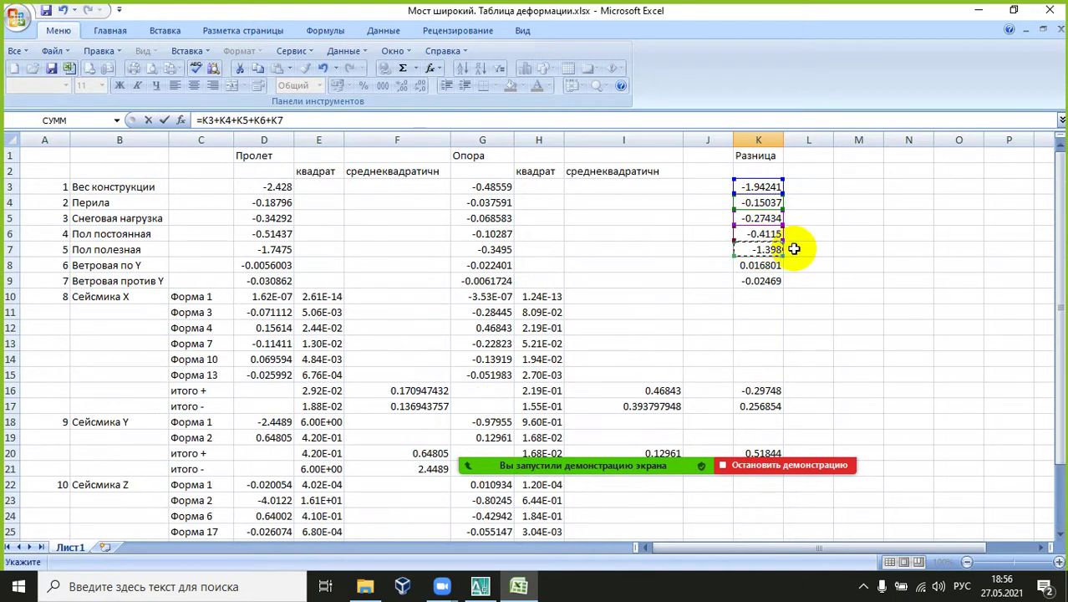
type("+")
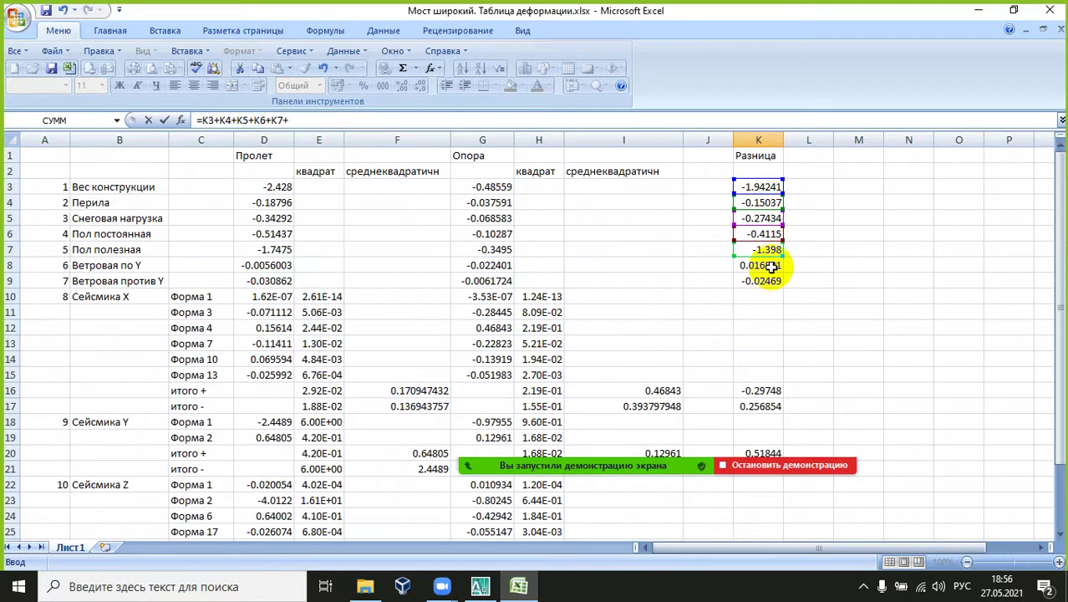
left_click(761, 266)
key("Return")
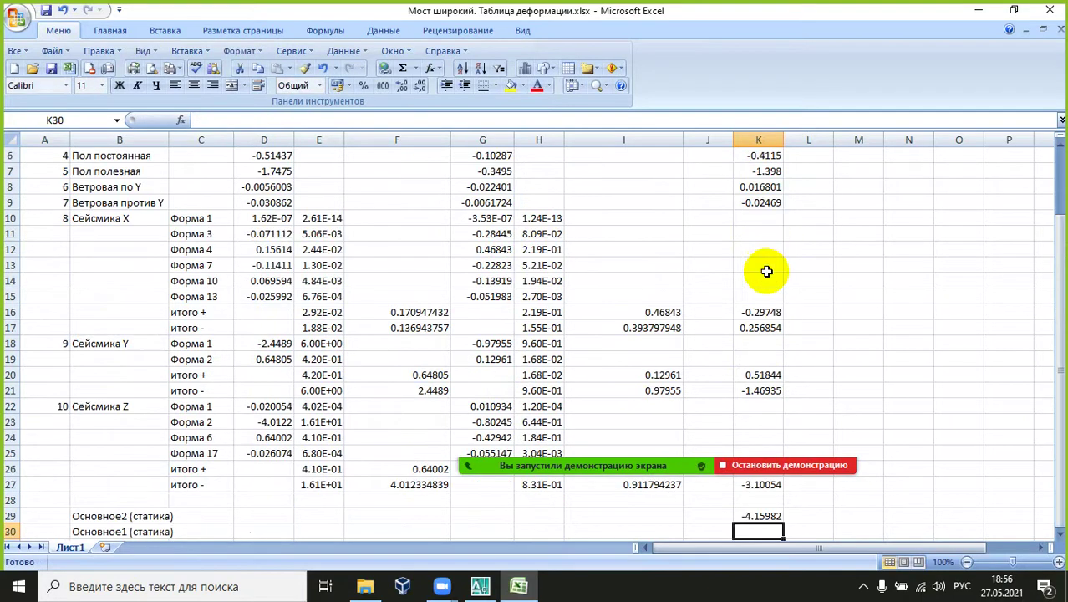
Step: Copy the formula text =K3+K4+K5+K6+K7+K8 from K29 into K30, keeping the cell references identical
scroll(764, 275, "down", 3)
scroll(759, 272, "up", 3)
scroll(756, 270, "down", 3)
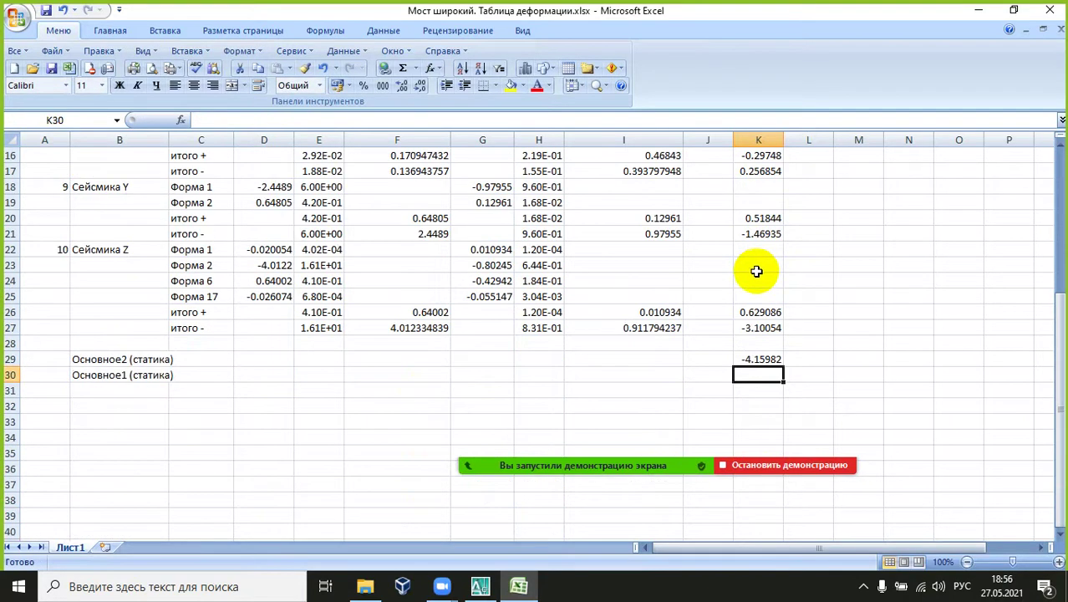
left_click(758, 358)
left_click_drag(300, 121, 167, 118)
right_click(214, 123)
left_click(244, 150)
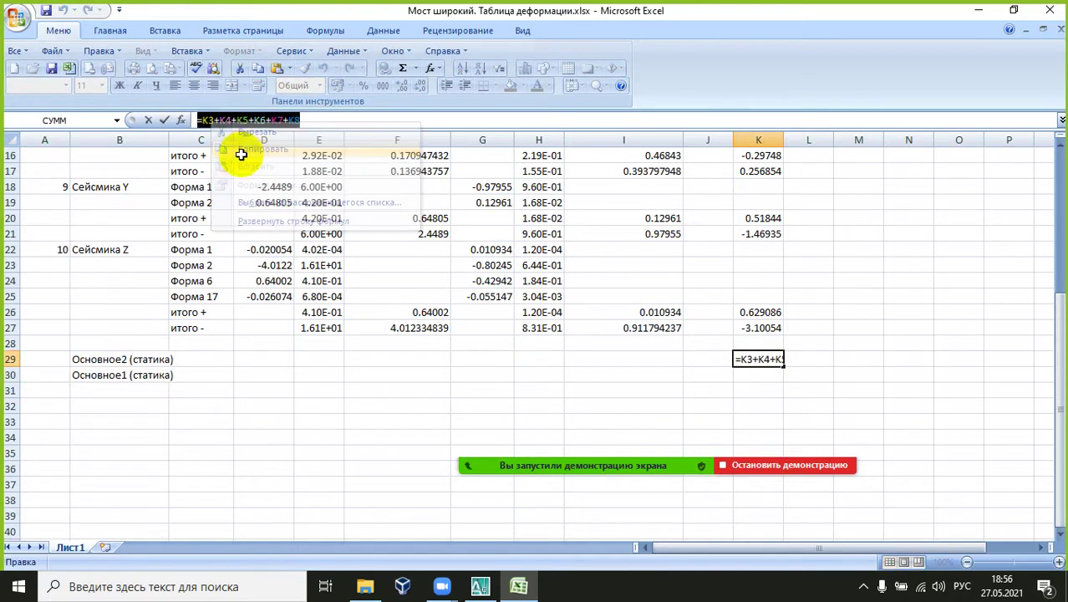
key("Escape")
left_click(758, 377)
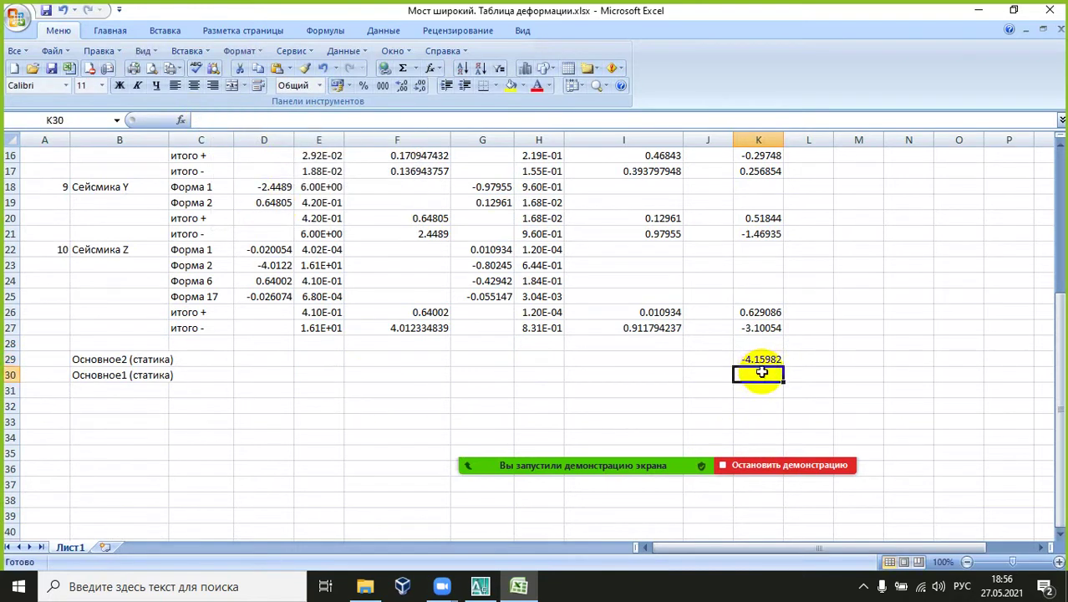
left_click(372, 117)
key("ctrl+v")
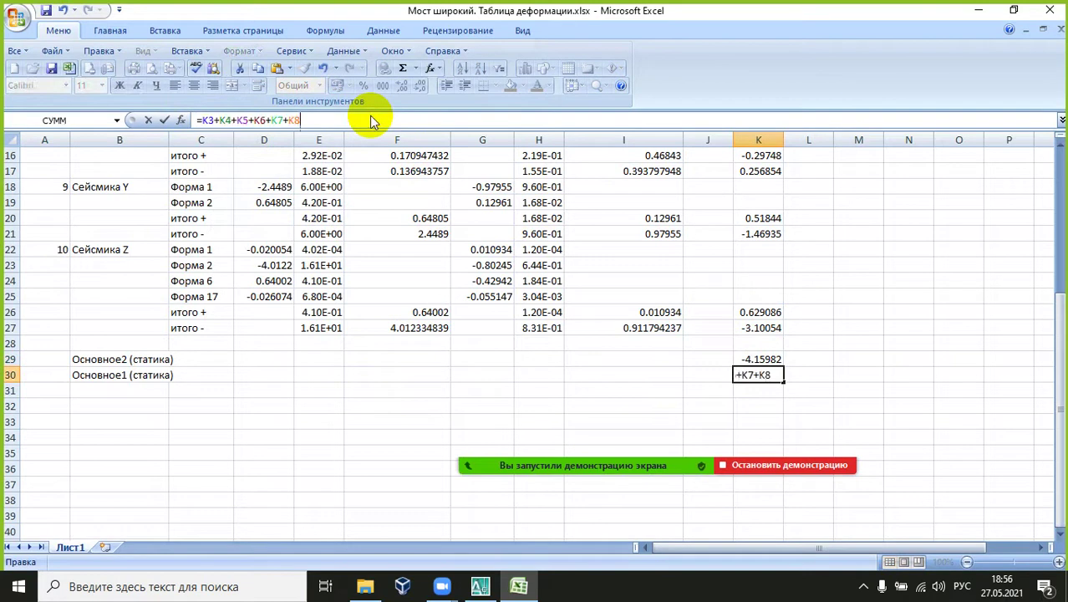
key("Return")
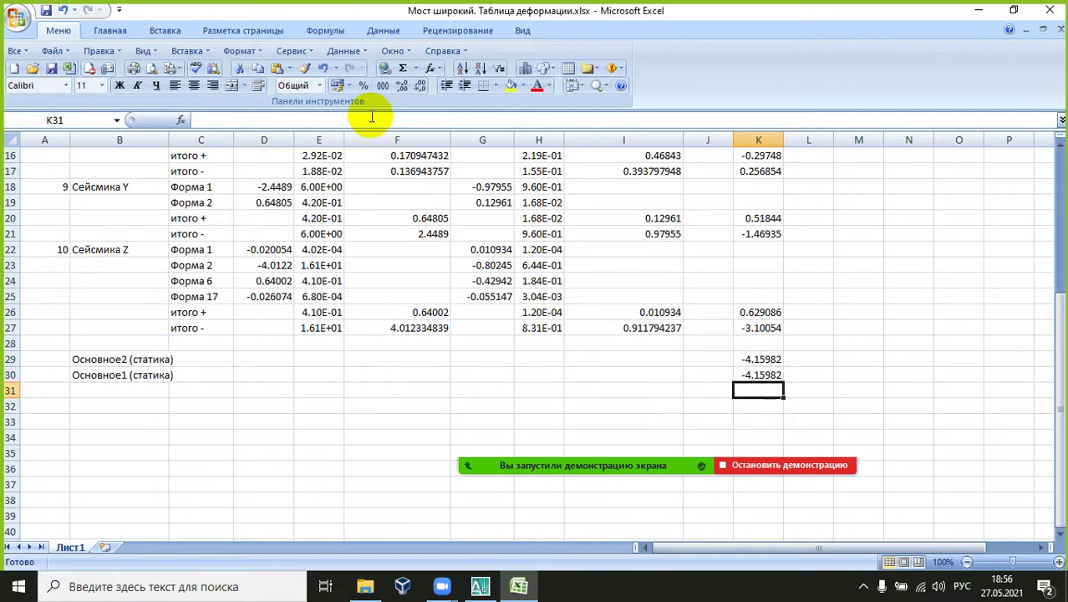
Step: Change the last term of the K30 sum so the formula reads =K3+K4+K5+K6+K7+K9
left_click(757, 376)
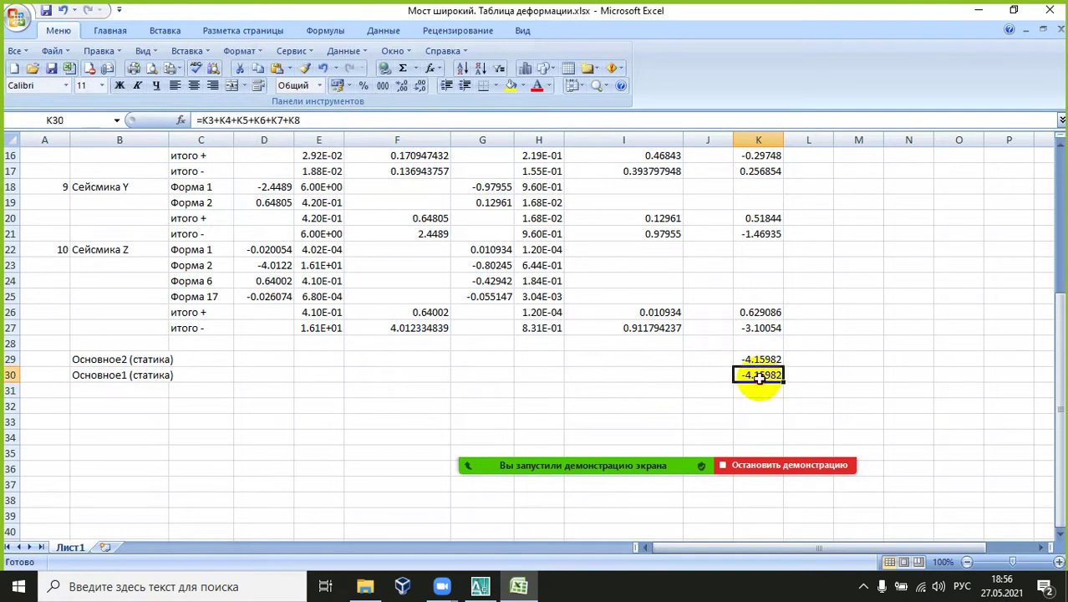
left_click(317, 121)
key("BackSpace")
key("BackSpace")
key("BackSpace")
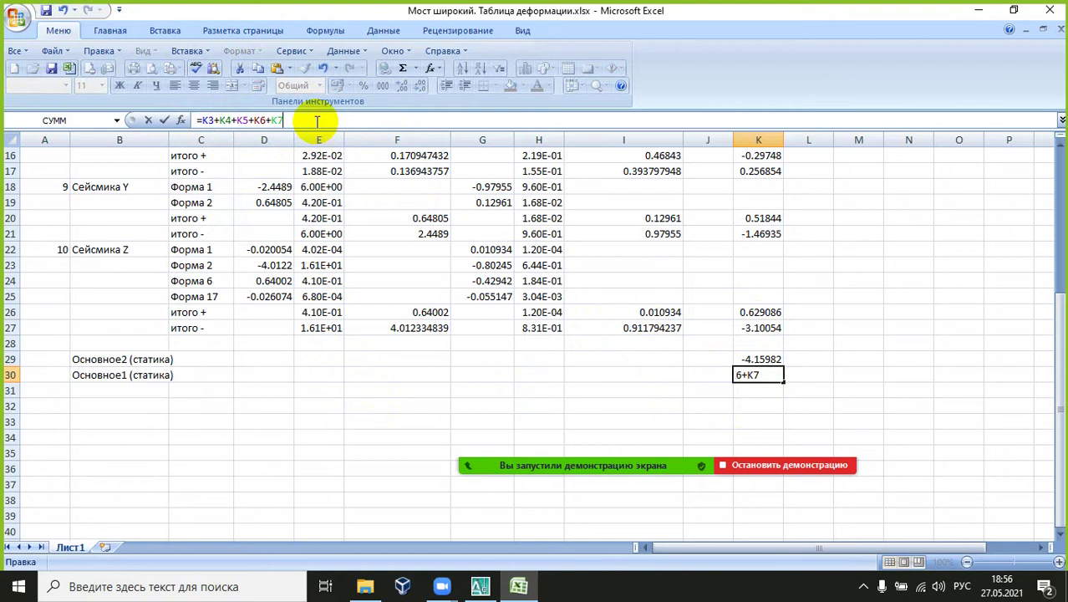
type("+")
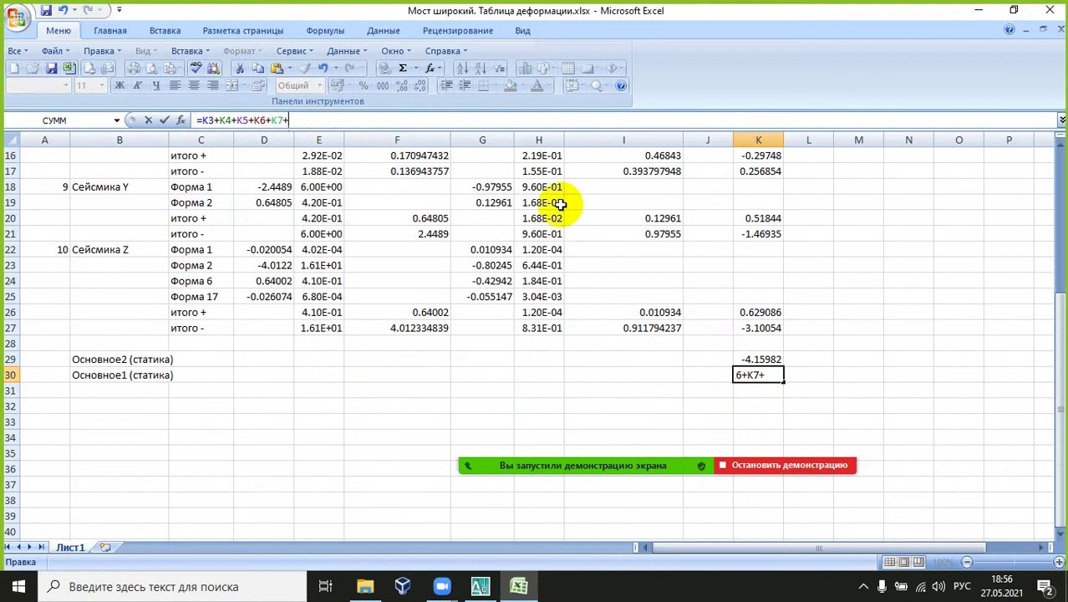
scroll(760, 209, "up", 5)
left_click(759, 267)
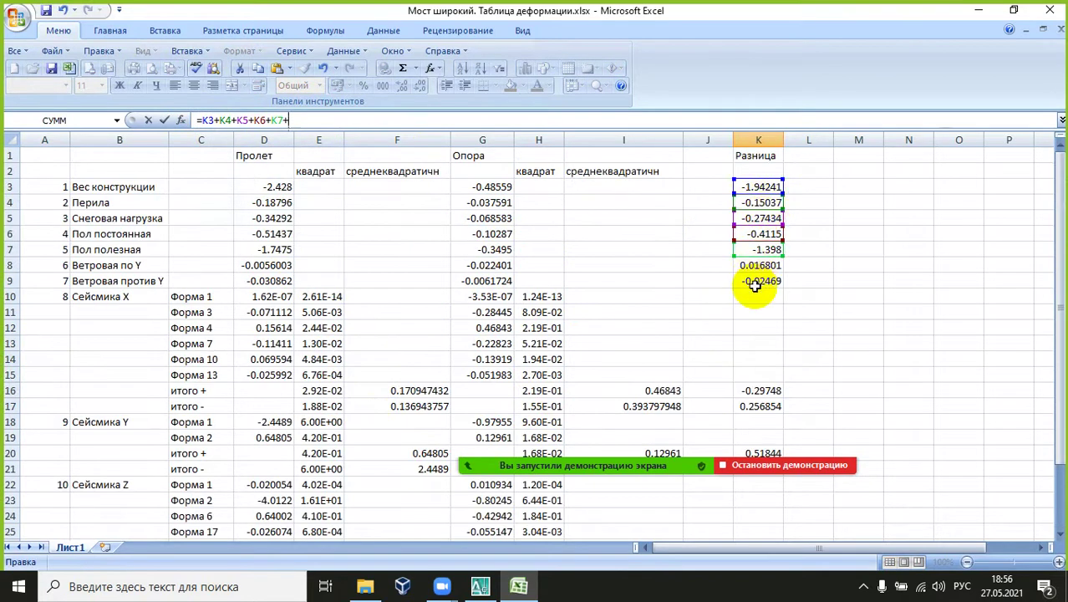
left_click(758, 282)
key("Return")
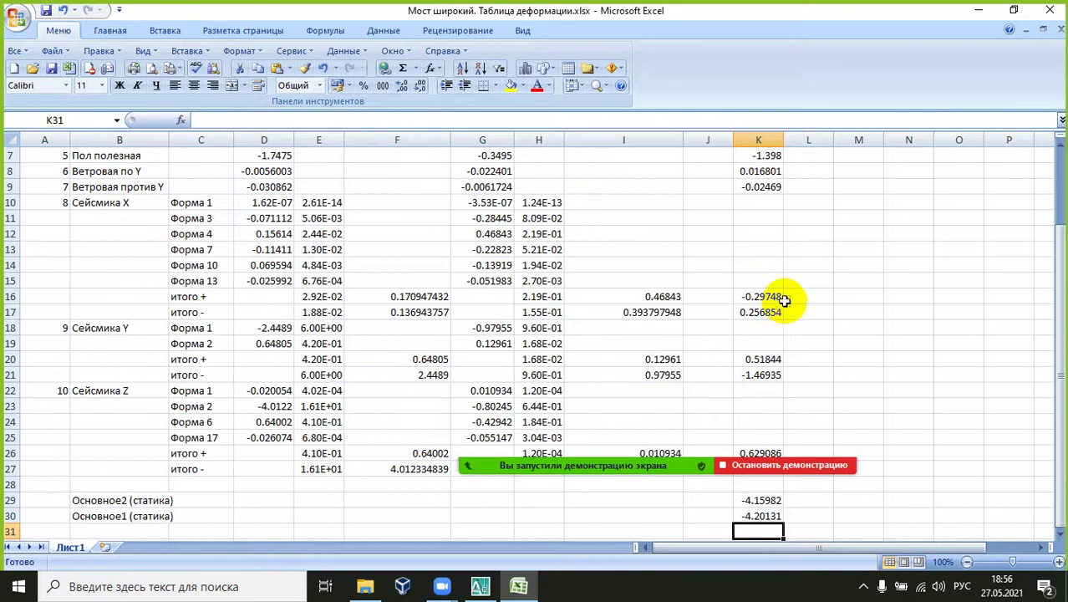
Step: Enter the label "Особое 1 (статика+сейсмика X)" in B31 below the two "Основное" rows
scroll(778, 309, "down", 4)
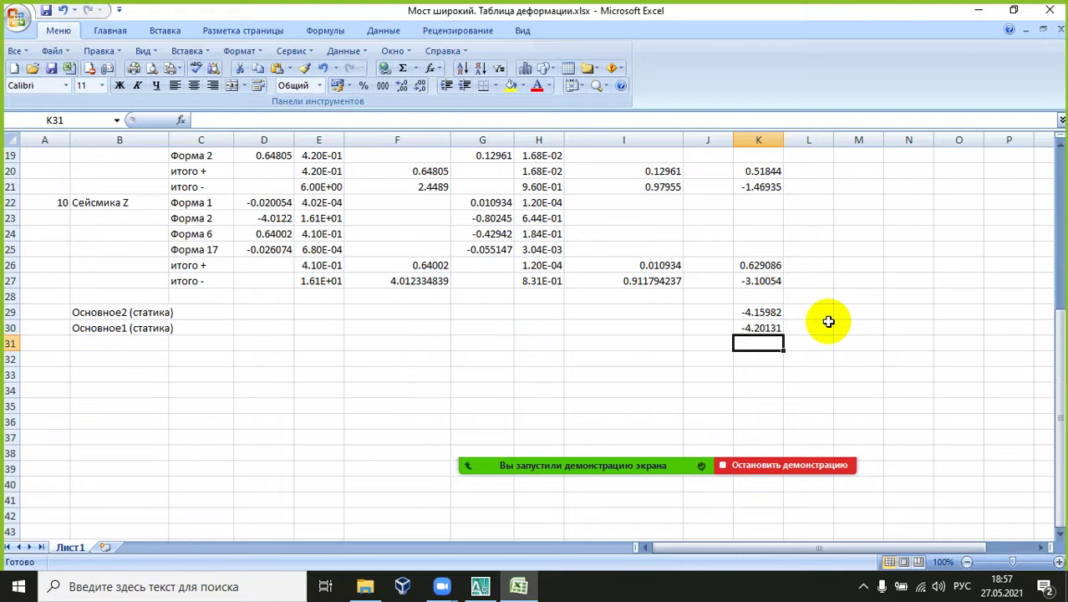
left_click(120, 343)
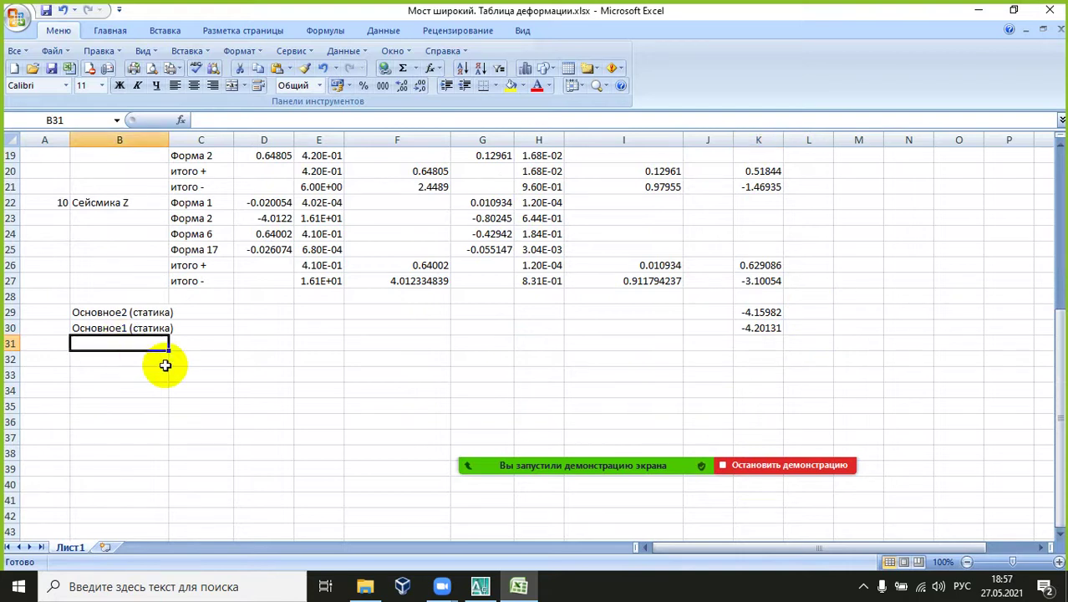
type("Особо")
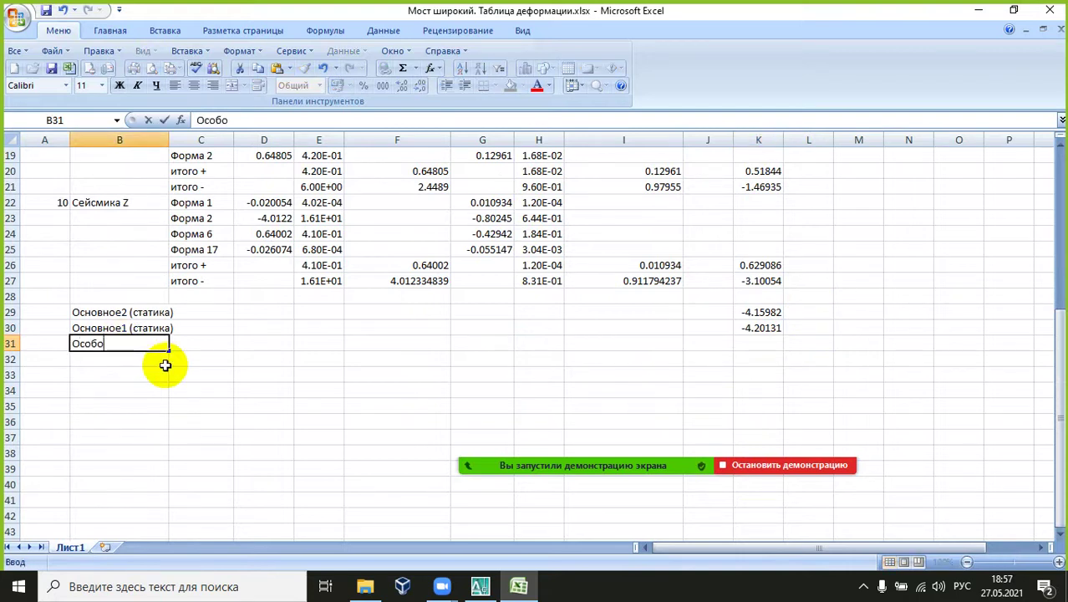
type("е 1 (статика")
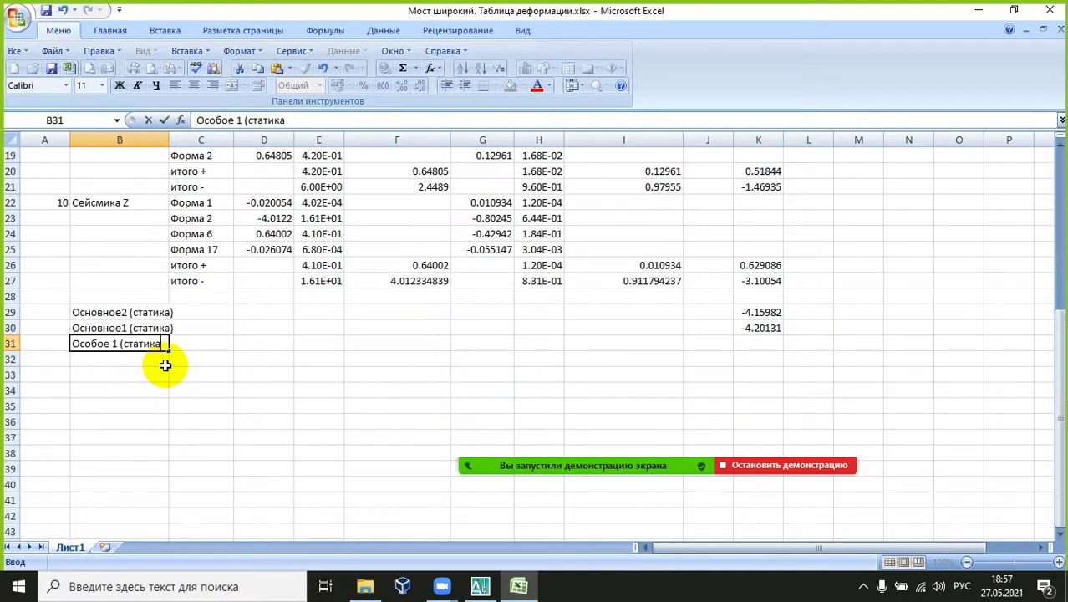
type("+сейсмика")
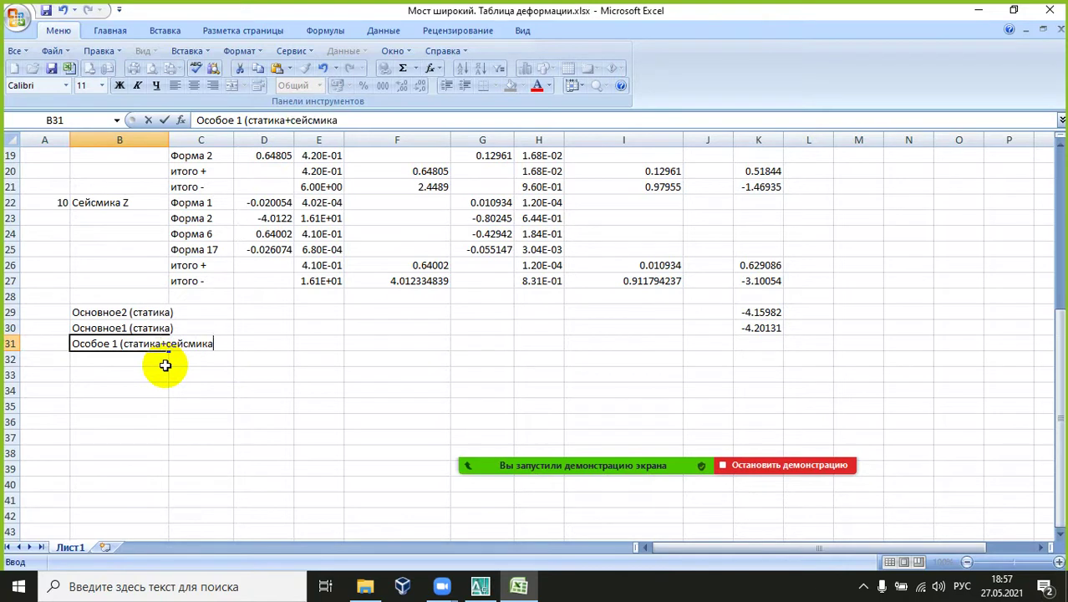
key("alt+shift")
type("X)")
key("Return")
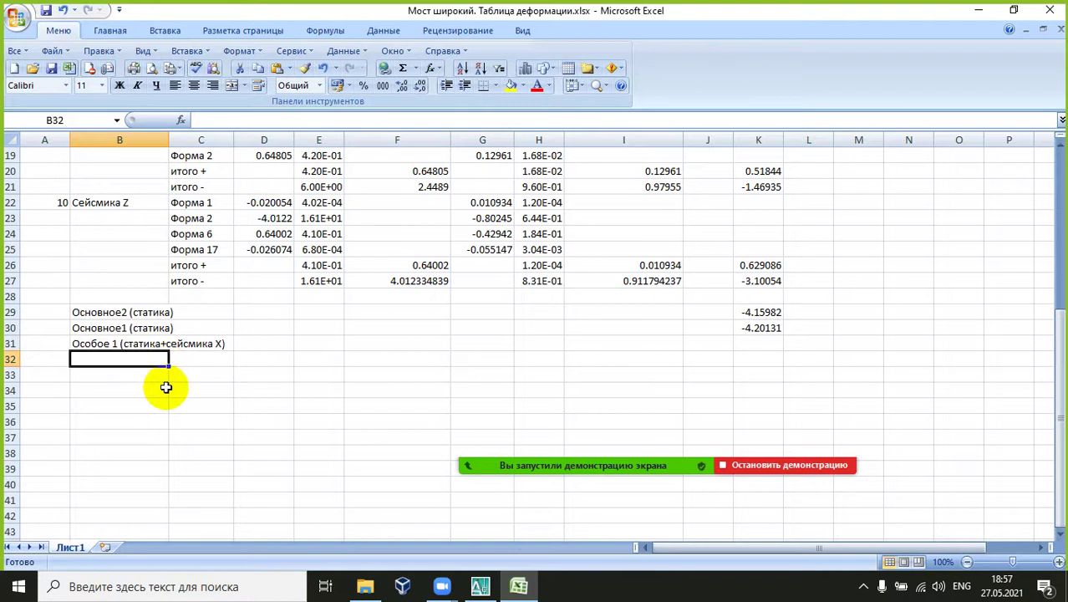
Step: Fill the B31 label down to B32 and change the text in B32 to "Особое 2 (статика+сейсмика Y)"
left_click(134, 344)
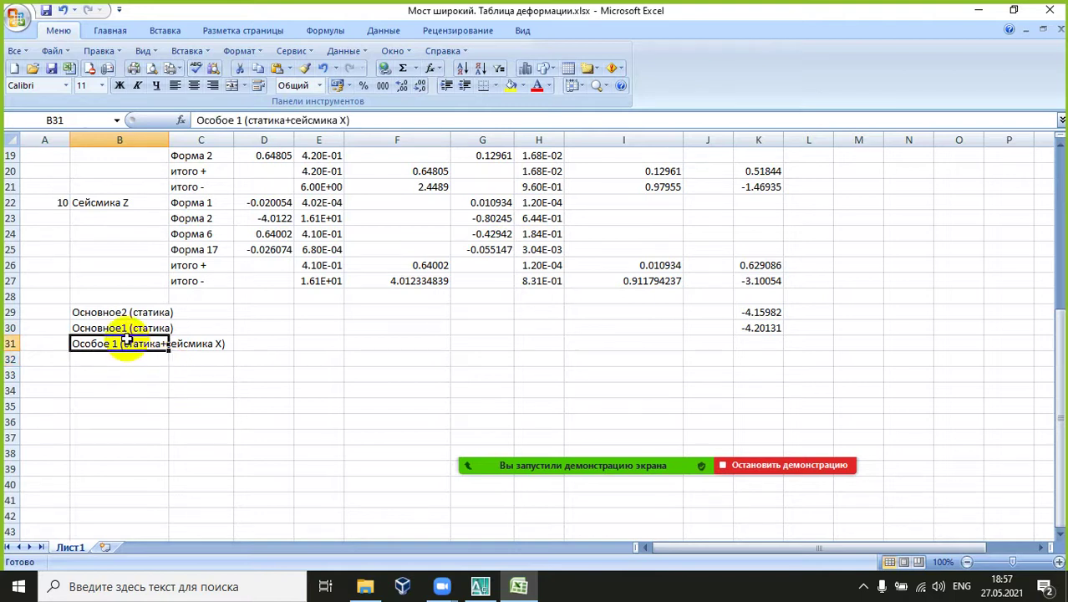
left_click_drag(172, 352, 172, 369)
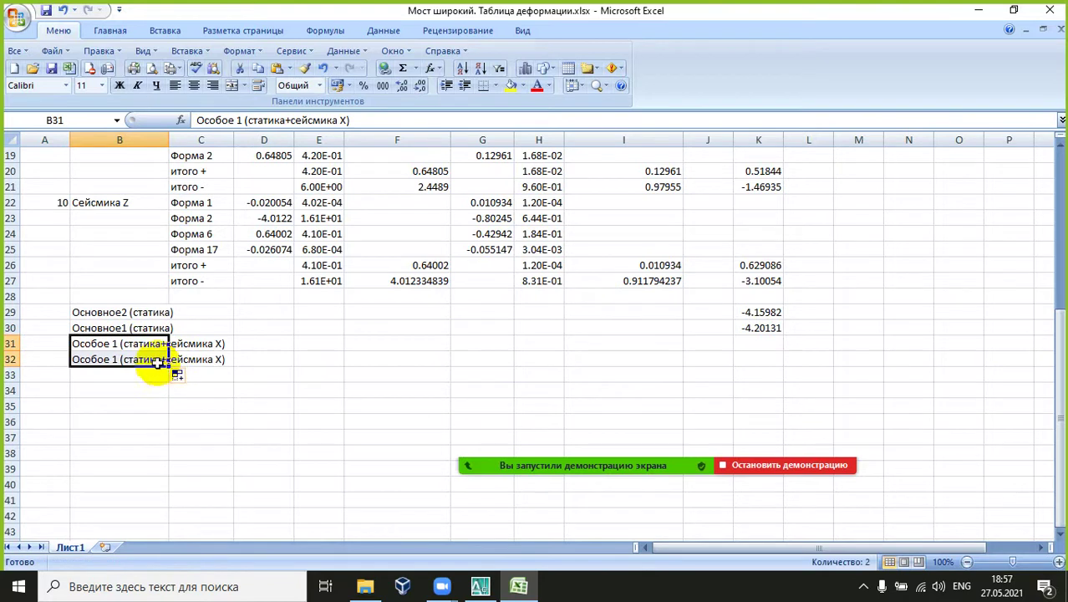
left_click(136, 361)
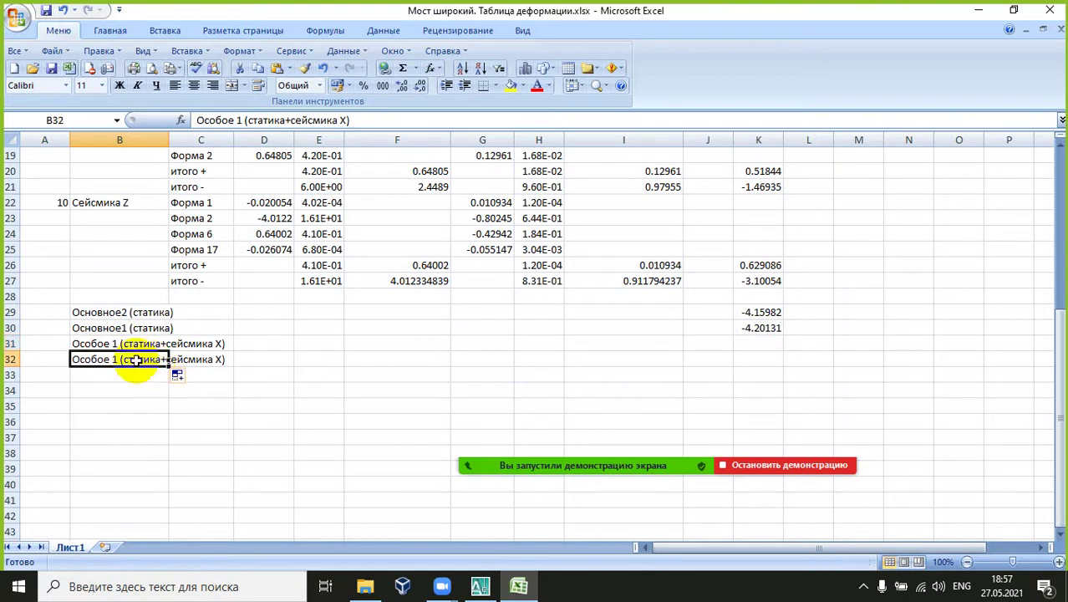
left_click(244, 121)
key("BackSpace")
type("2")
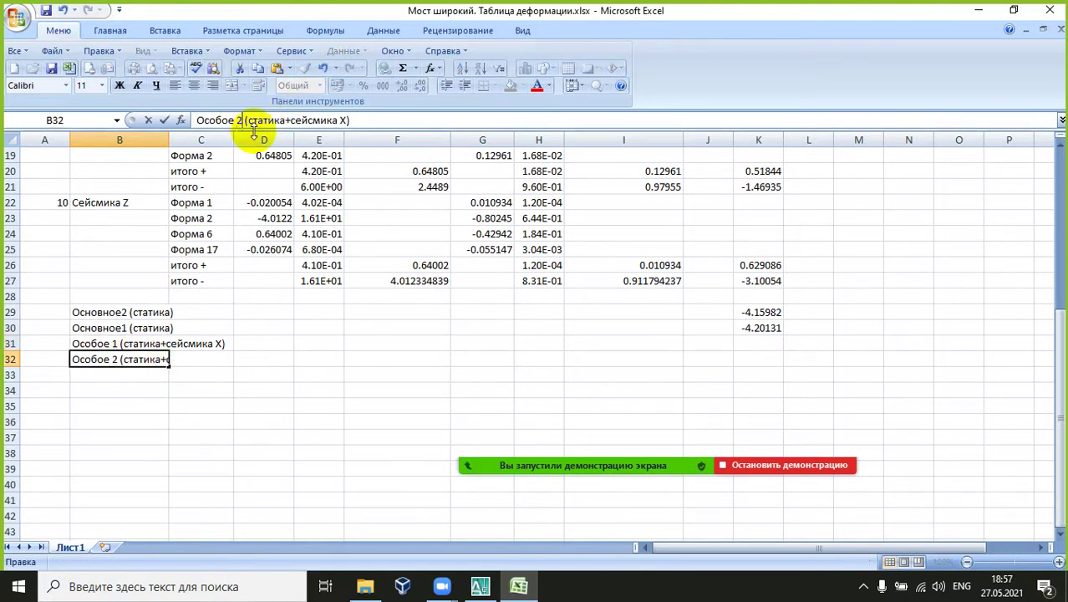
left_click(346, 120)
key("BackSpace")
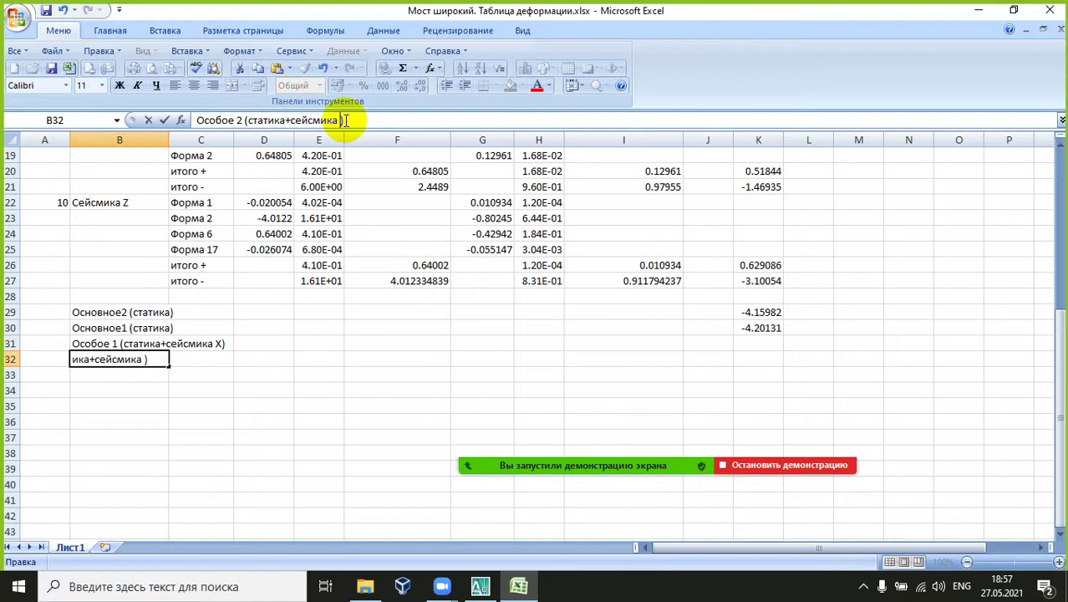
key("alt+shift")
type("Н")
key("BackSpace")
key("alt+shift")
type("Y")
key("Return")
Step: Fill the B32 label down through B34 and change the combination number in B33 to 3
left_click(142, 361)
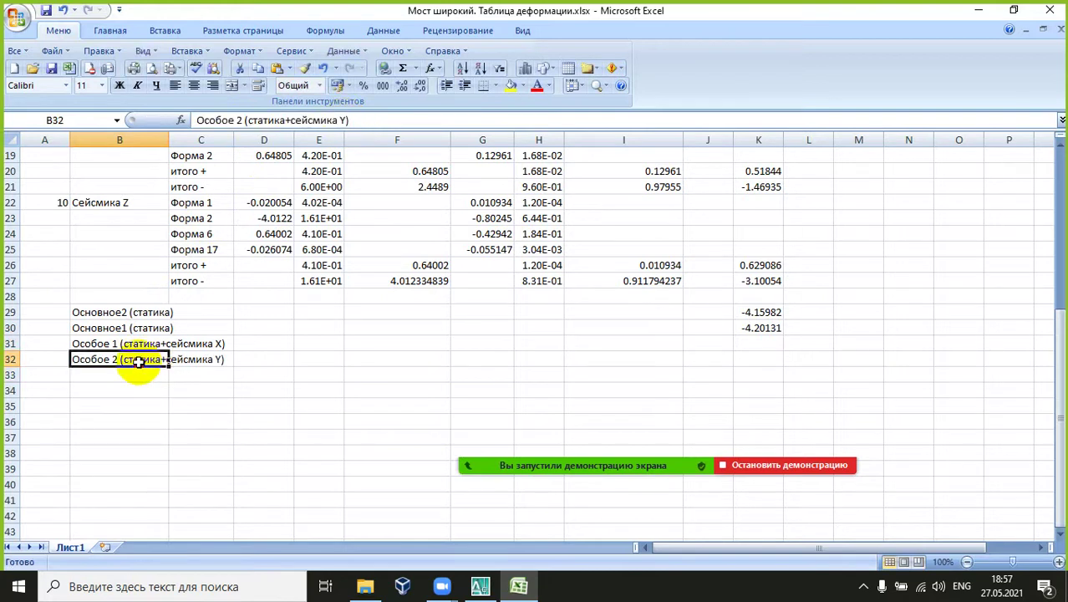
left_click_drag(168, 367, 160, 392)
left_click(141, 381)
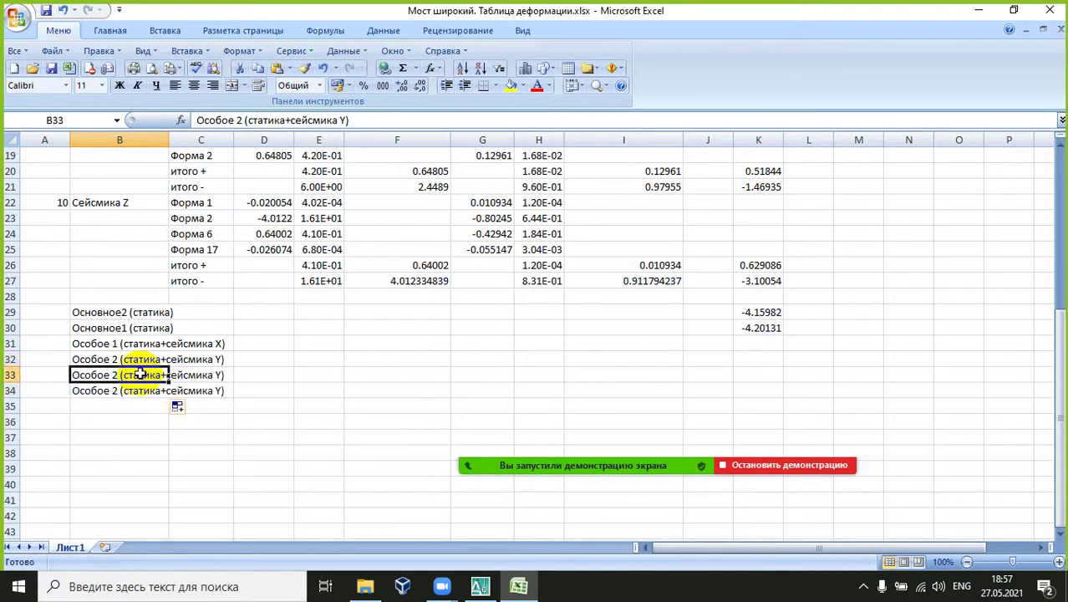
left_click(242, 119)
key("Delete")
type("3")
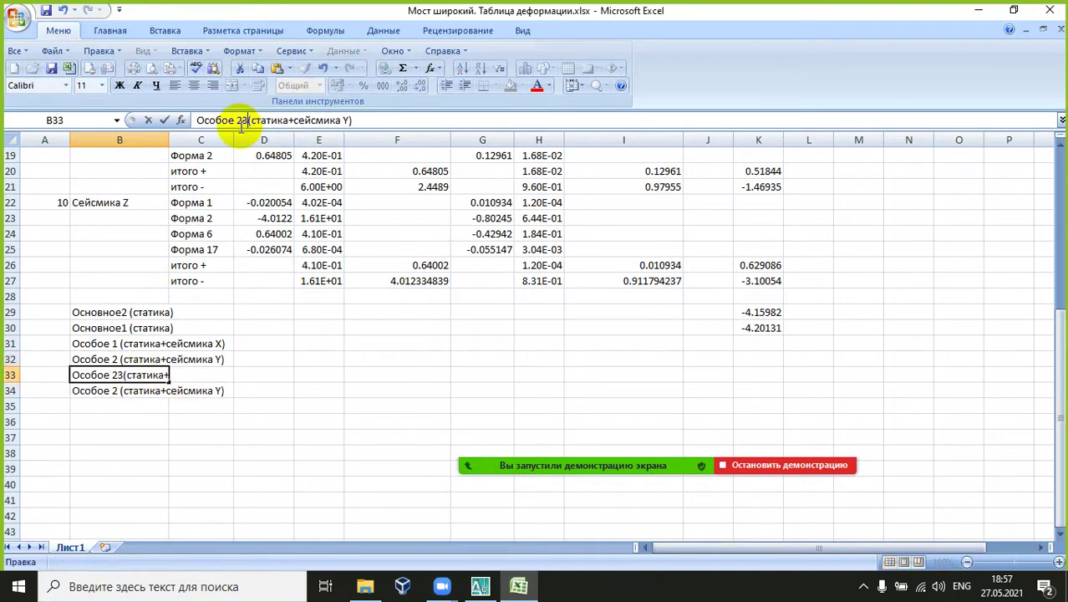
key("BackSpace")
key("BackSpace")
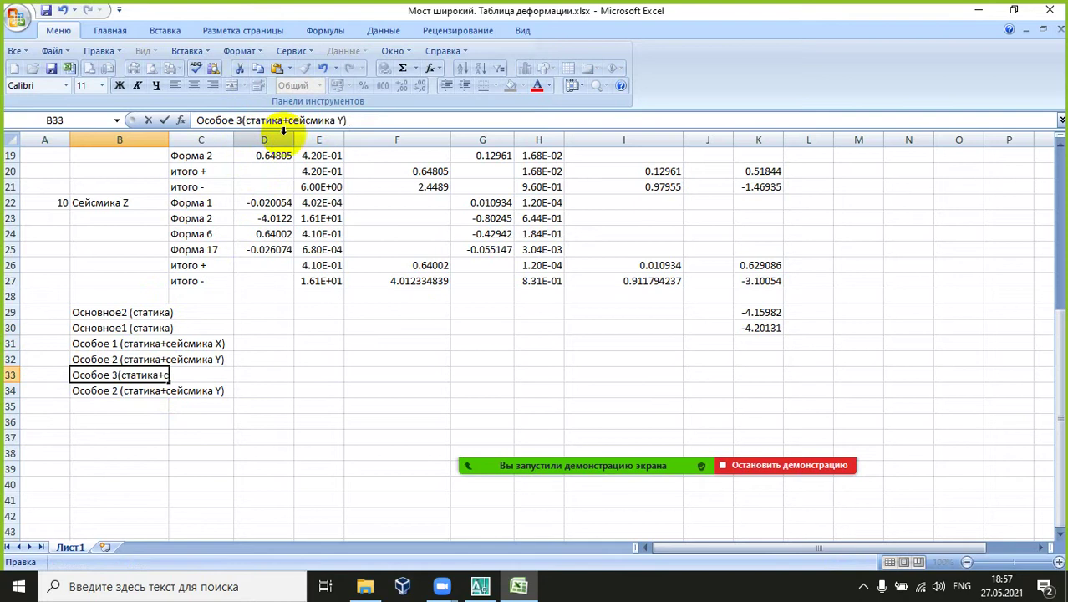
type("3")
Step: Insert the factor "0.5*" before "сейсмика" in the B33 label
left_click(289, 120)
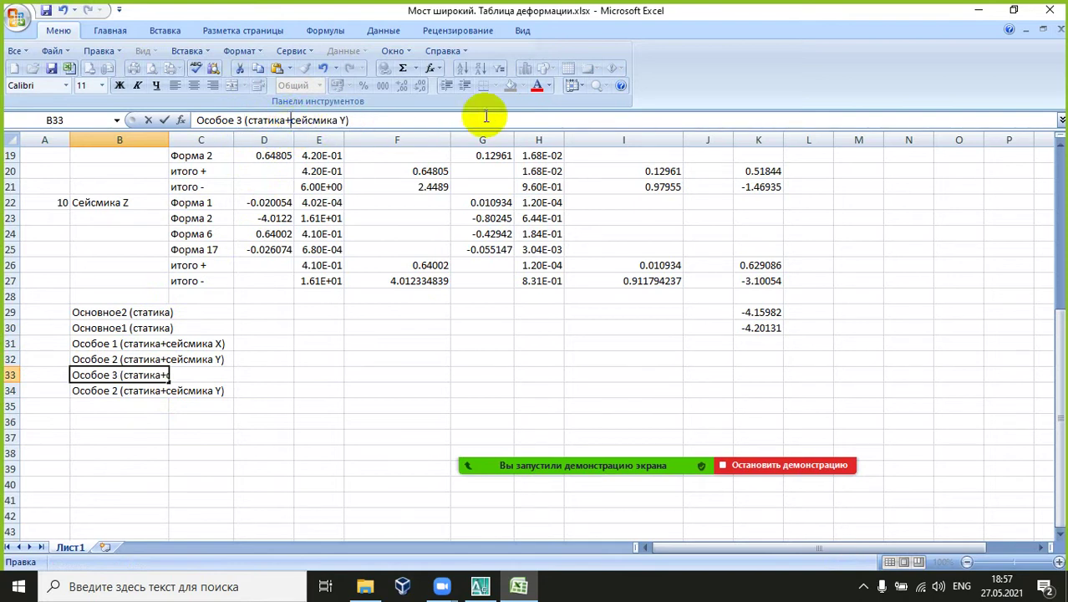
key("Right")
key("Right")
key("Right")
key("Right")
key("Right")
key("alt+shift")
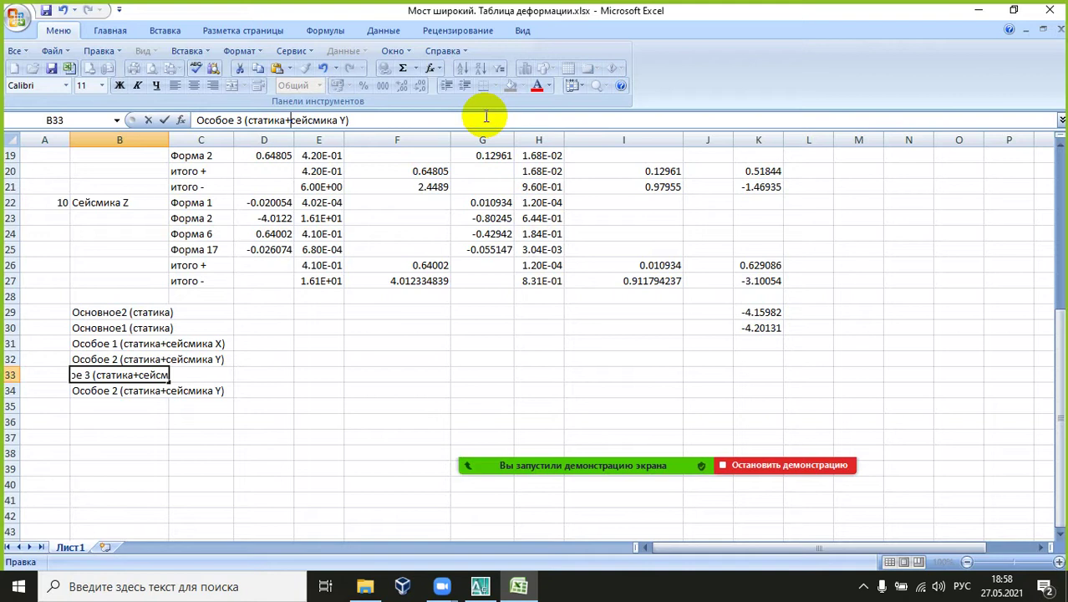
type("0")
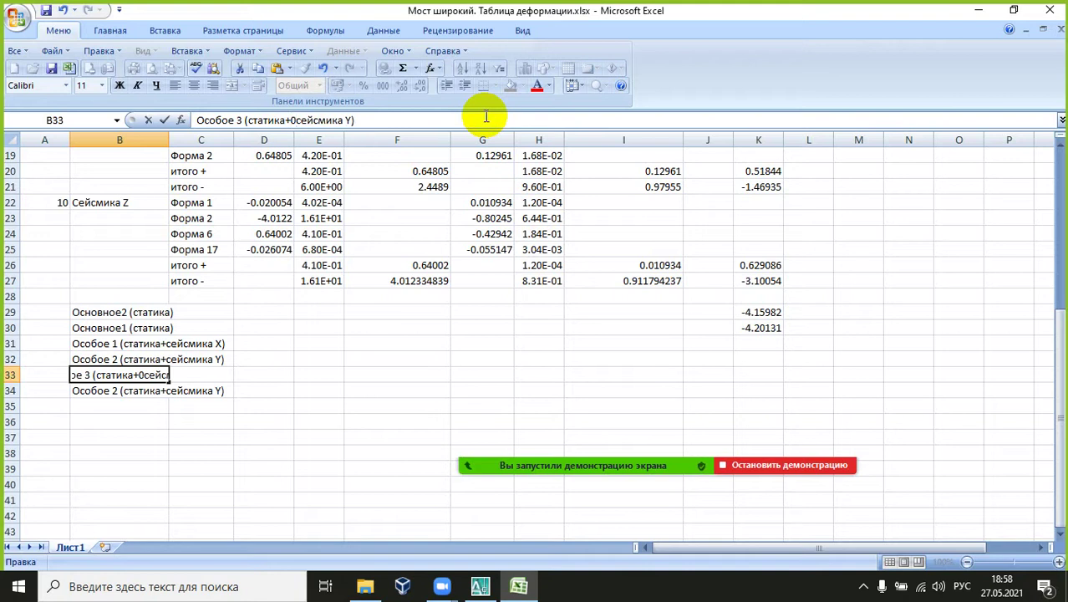
type("ю")
key("BackSpace")
type(".5*")
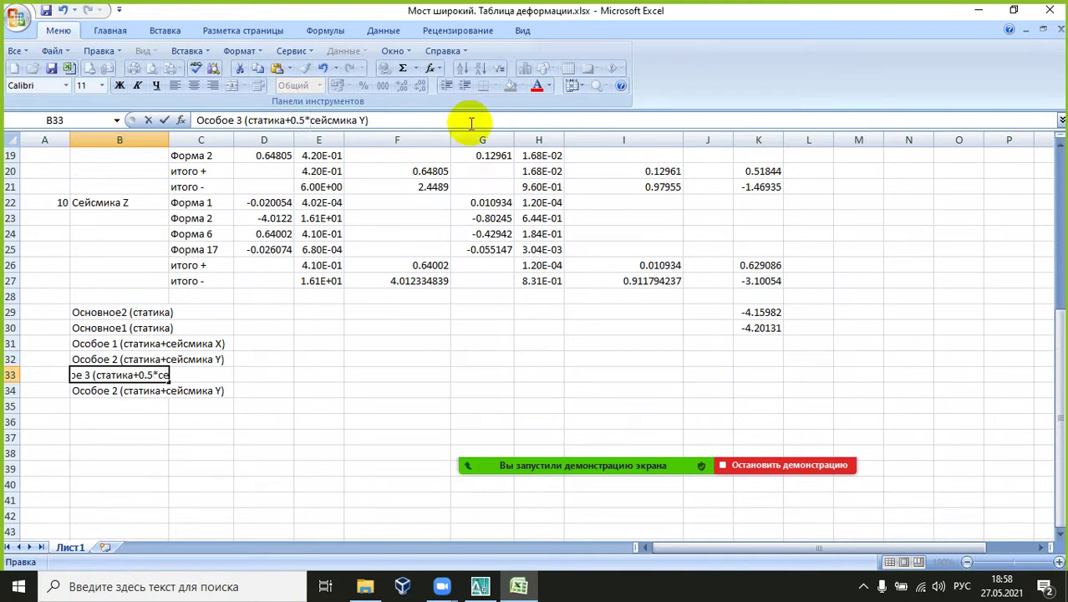
Step: Complete the B33 label with the X and Z seismic terms as "Особое 3 (статика+0.5*сейсмика X+сейсмика Z)"
type("+")
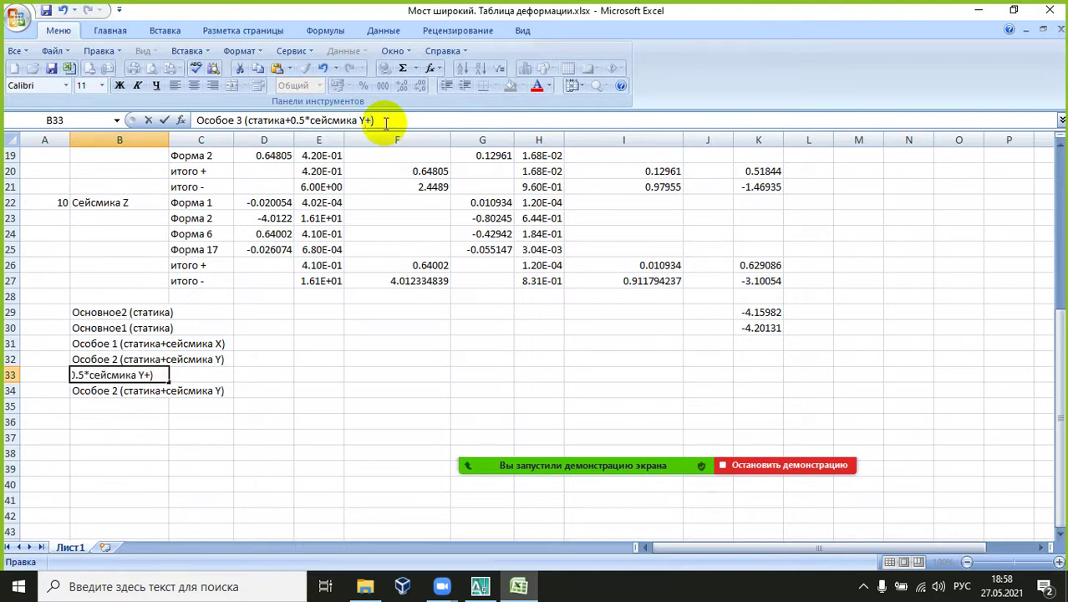
key("BackSpace")
key("alt+shift")
type("X")
key("shift+Left")
key("shift+Left")
key("shift+Left")
key("shift+Left")
key("shift+Left")
key("shift+Left")
key("shift+Left")
key("shift+Left")
key("shift+Left")
key("shift+Left")
key("ctrl+c")
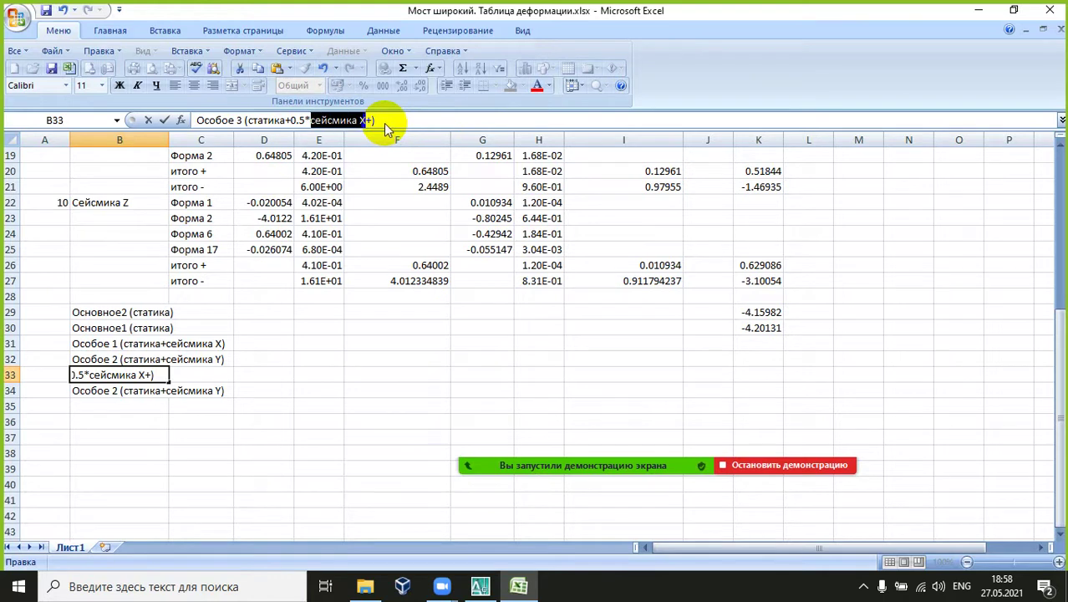
key("Right")
key("Right")
key("Right")
key("Right")
key("Right")
key("Right")
key("Right")
key("Right")
key("Right")
key("Right")
key("Right")
key("Right")
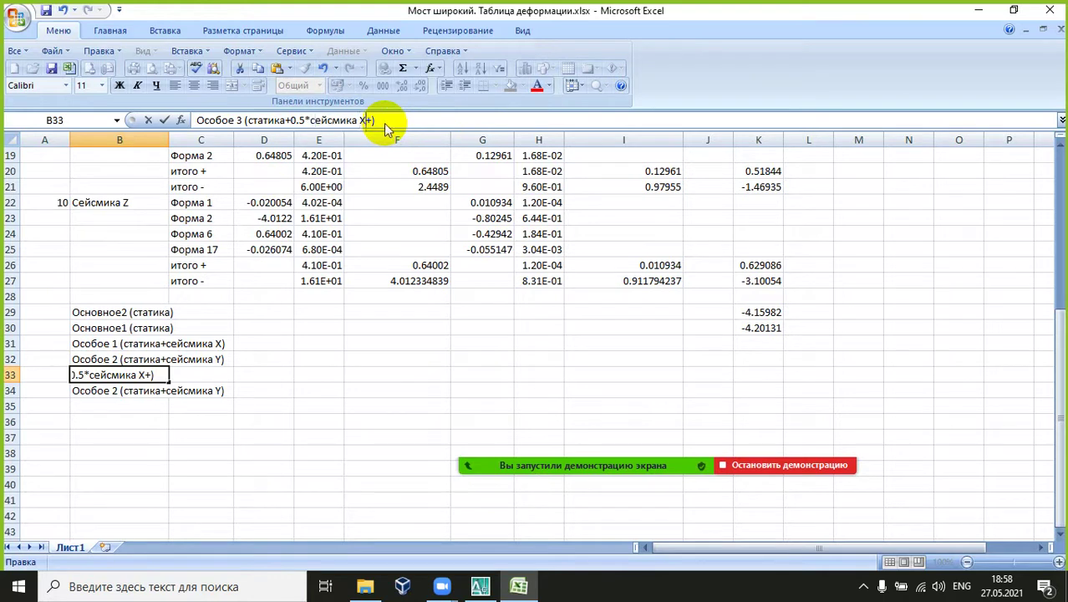
key("ctrl+v")
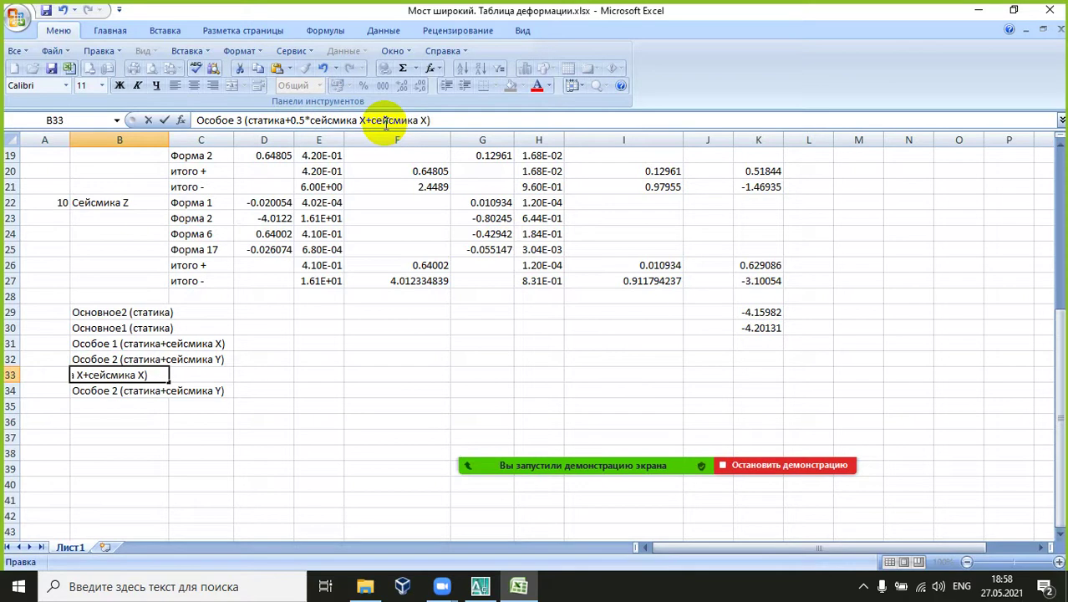
key("shift+Left")
key("BackSpace")
type("Z")
key("Return")
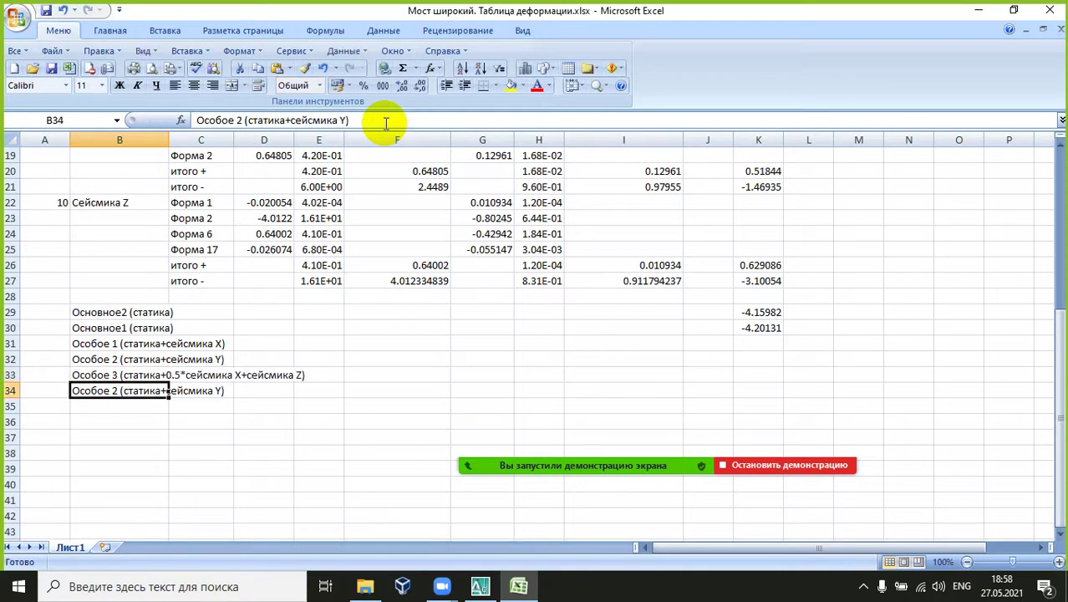
Step: Fill the B33 label down over B34 and change the combination number in B34 to 4
left_click(125, 374)
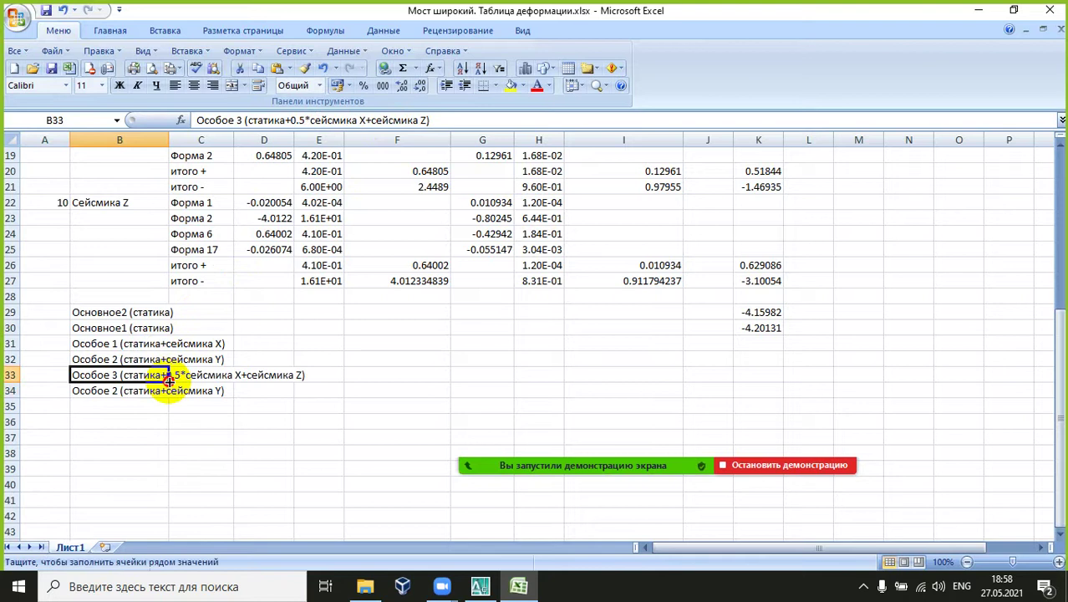
left_click_drag(169, 381, 172, 394)
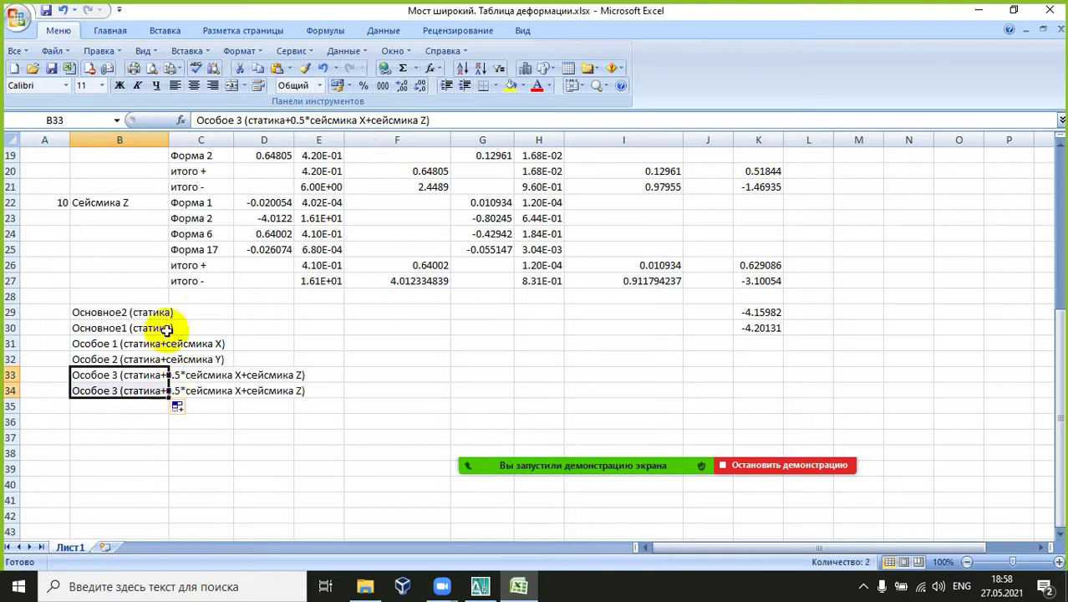
left_click(194, 411)
left_click(121, 393)
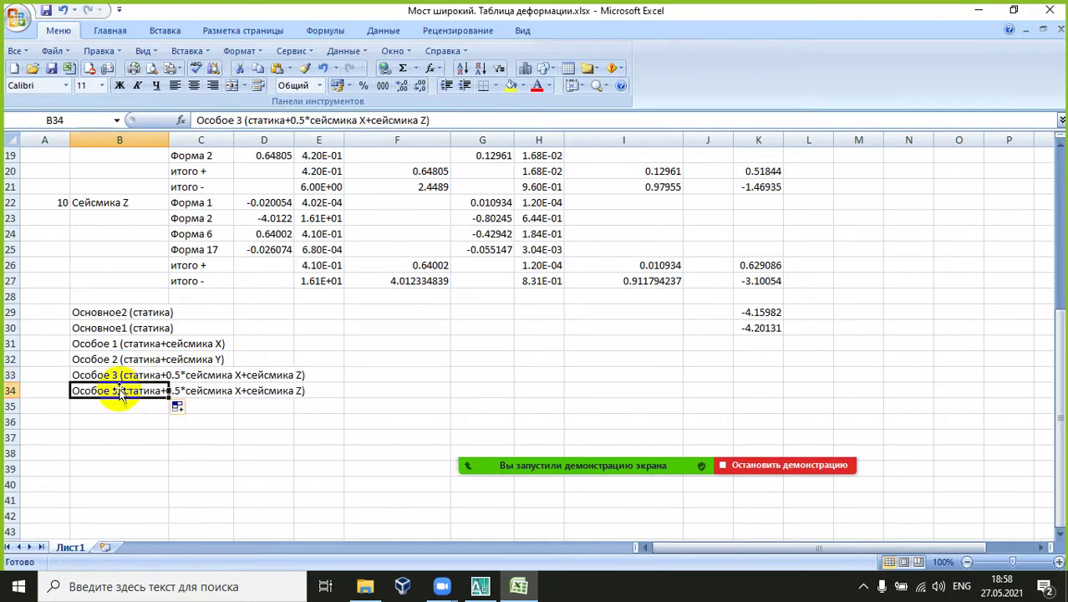
left_click(243, 121)
key("BackSpace")
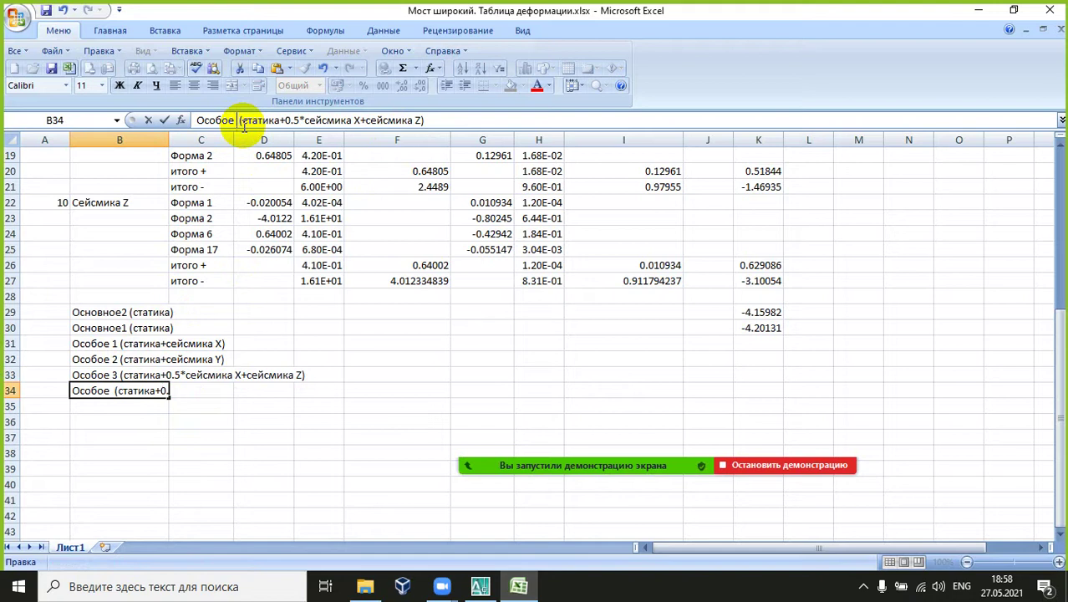
type("4")
key("Return")
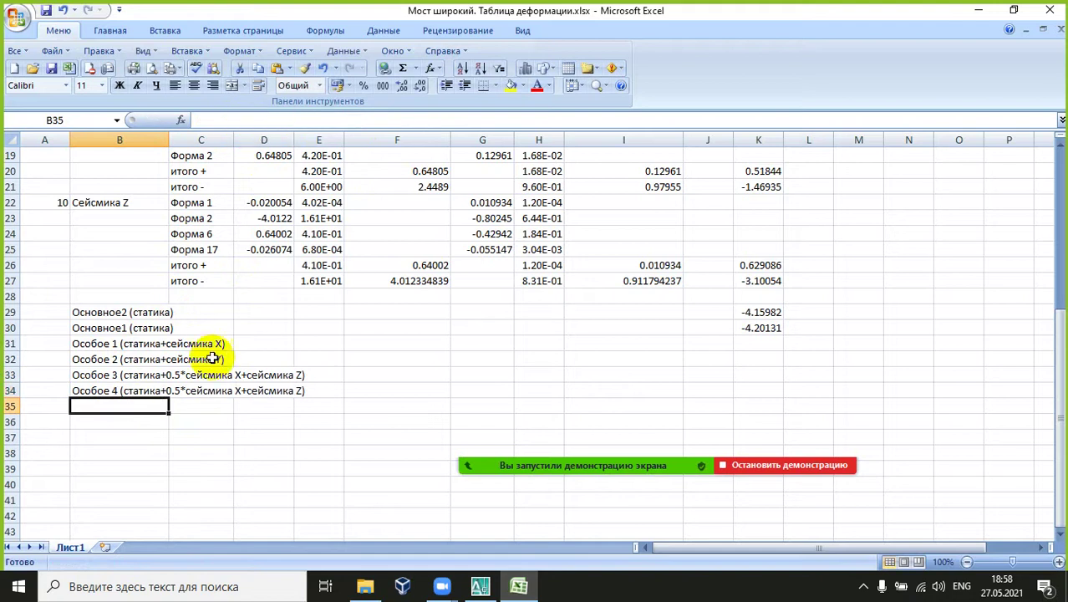
left_click(99, 389)
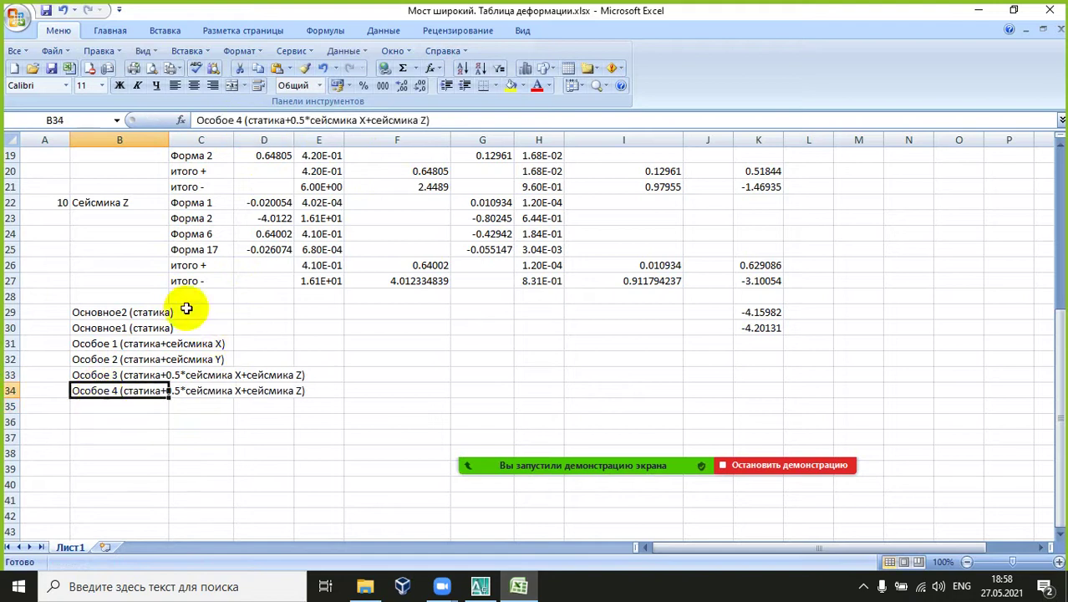
Step: Change the seismic direction X to Y in the B34 label so it reads "Особое 4 (статика+0.5*сейсмика Y+сейсмика Z)"
left_click(364, 119)
left_click_drag(359, 120, 367, 119)
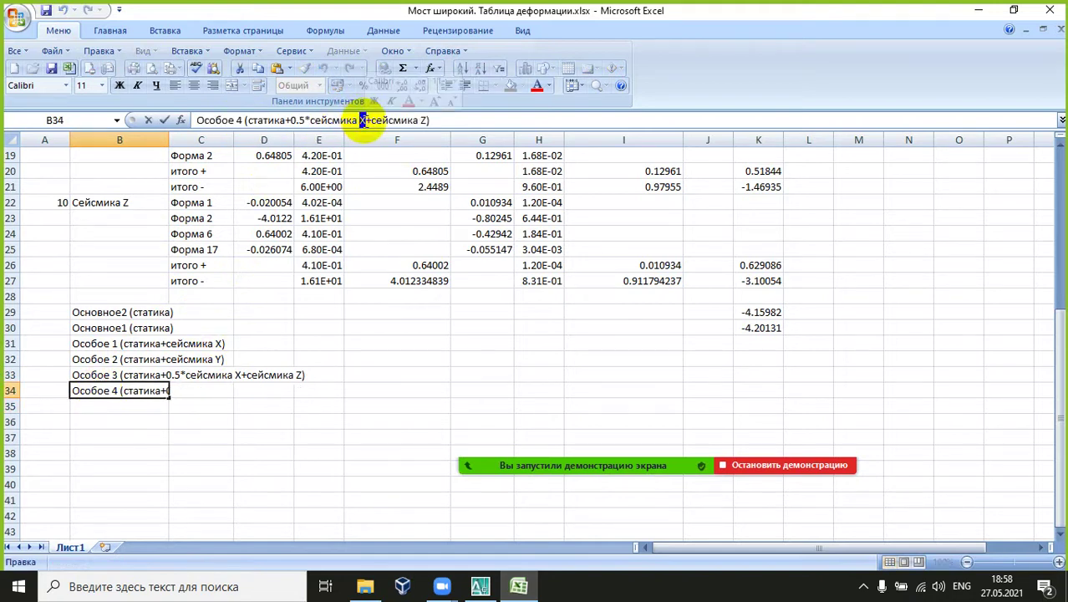
type("Y")
key("Return")
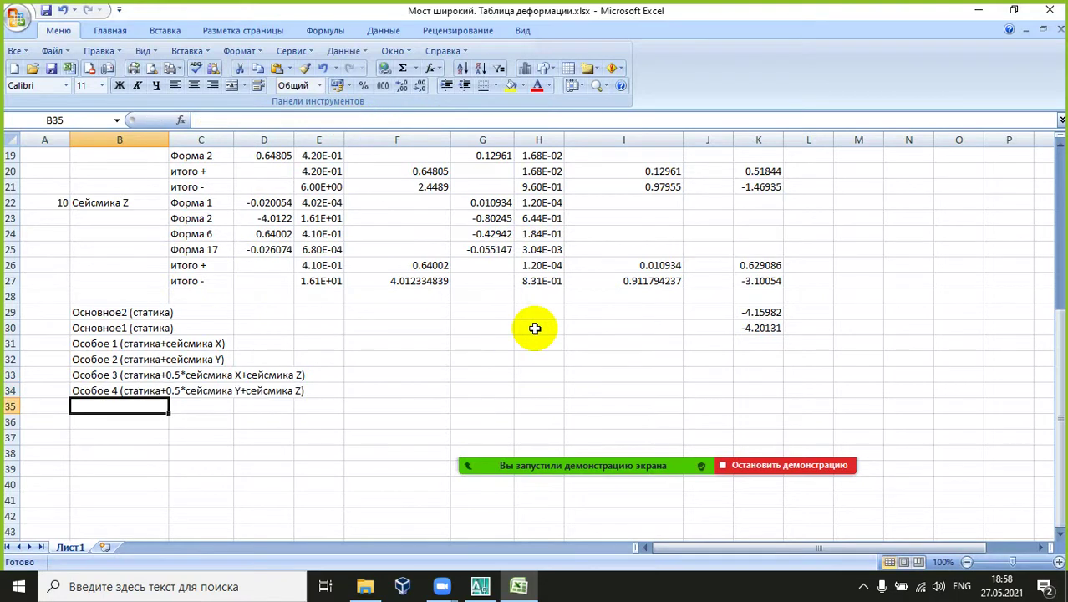
Step: Copy the static part "=K3+K4+K5+K6+K7" of the K29 formula, leaving K29 as it is
scroll(526, 328, "up", 6)
scroll(527, 327, "down", 4)
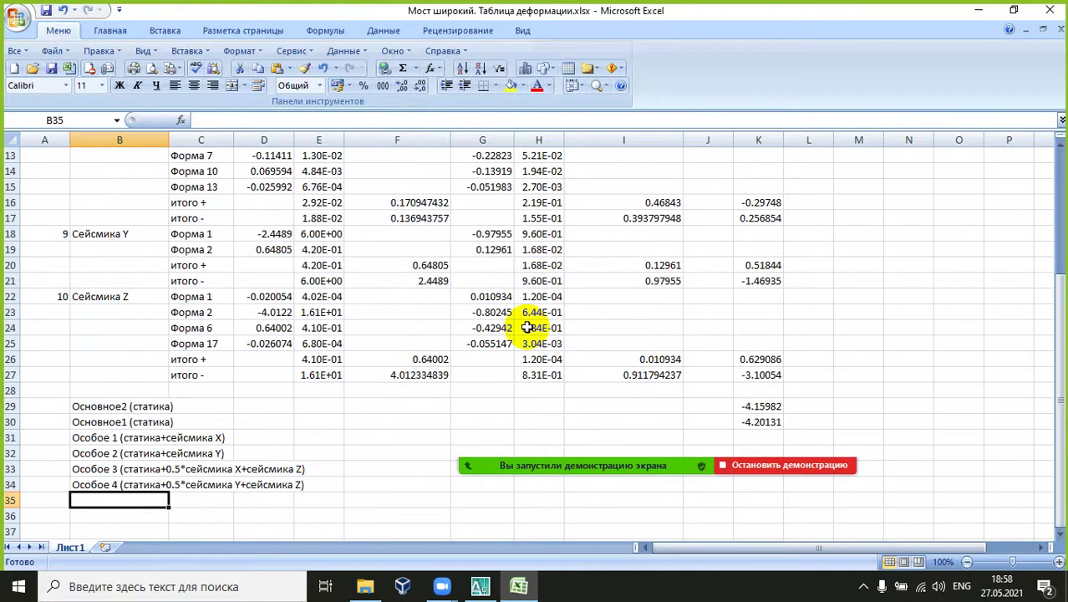
scroll(532, 306, "down", 2)
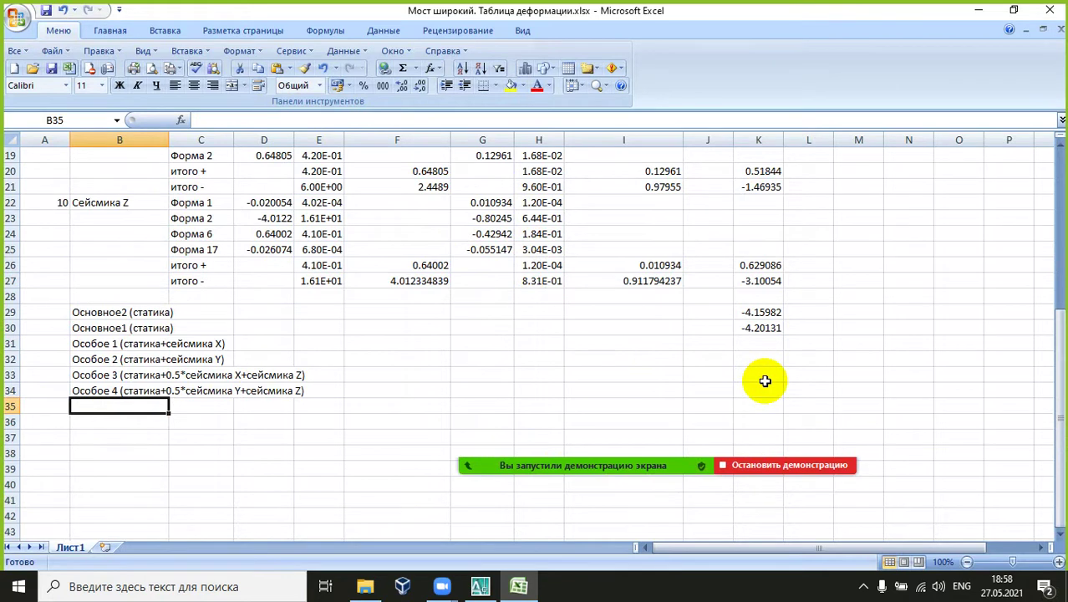
left_click(765, 347)
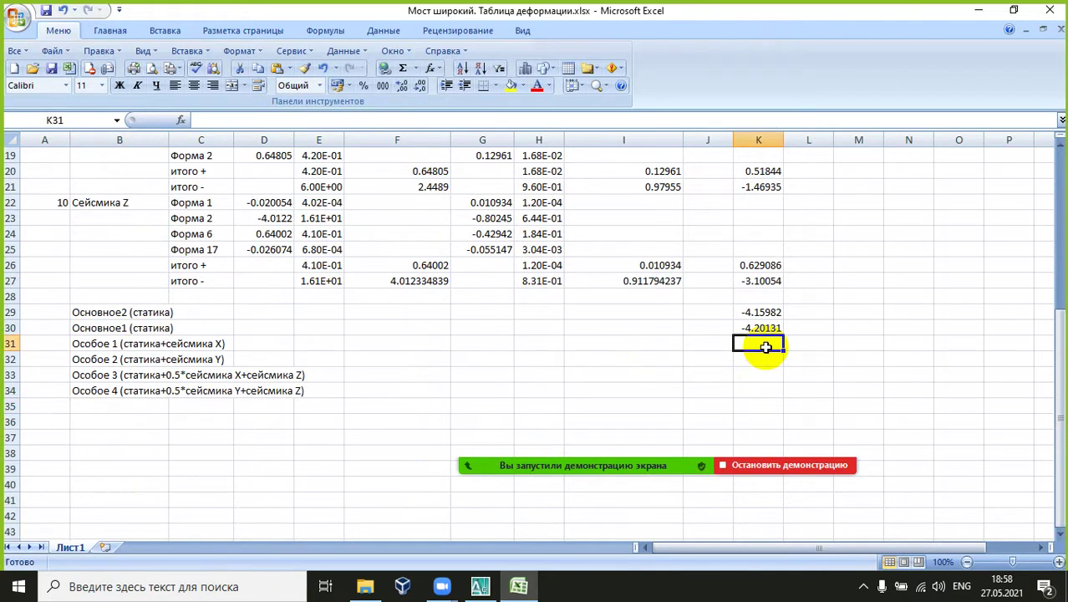
left_click(761, 312)
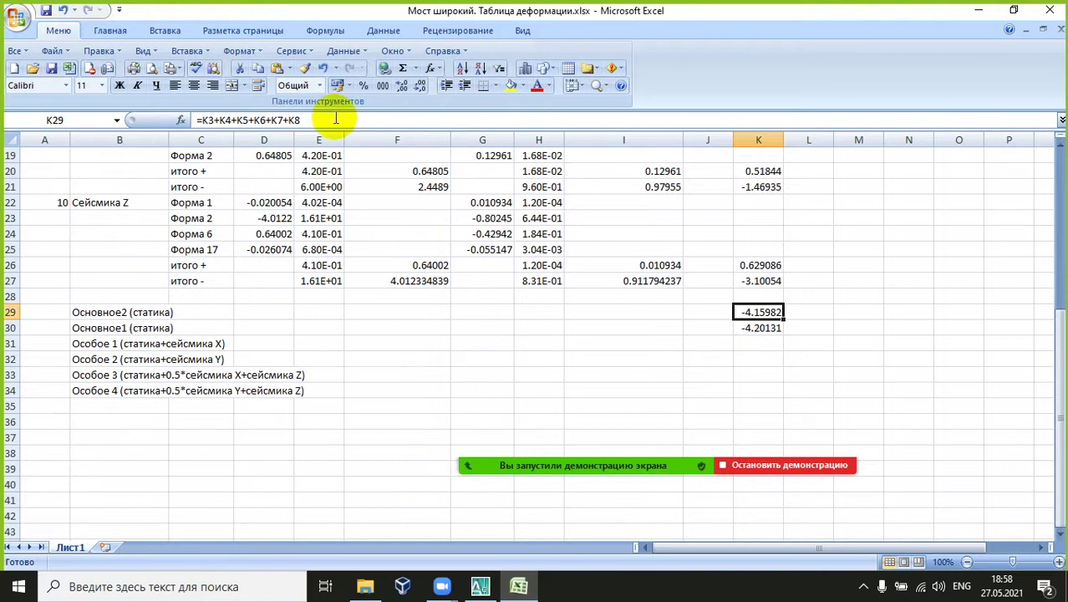
left_click_drag(284, 119, 178, 119)
key("ctrl+c")
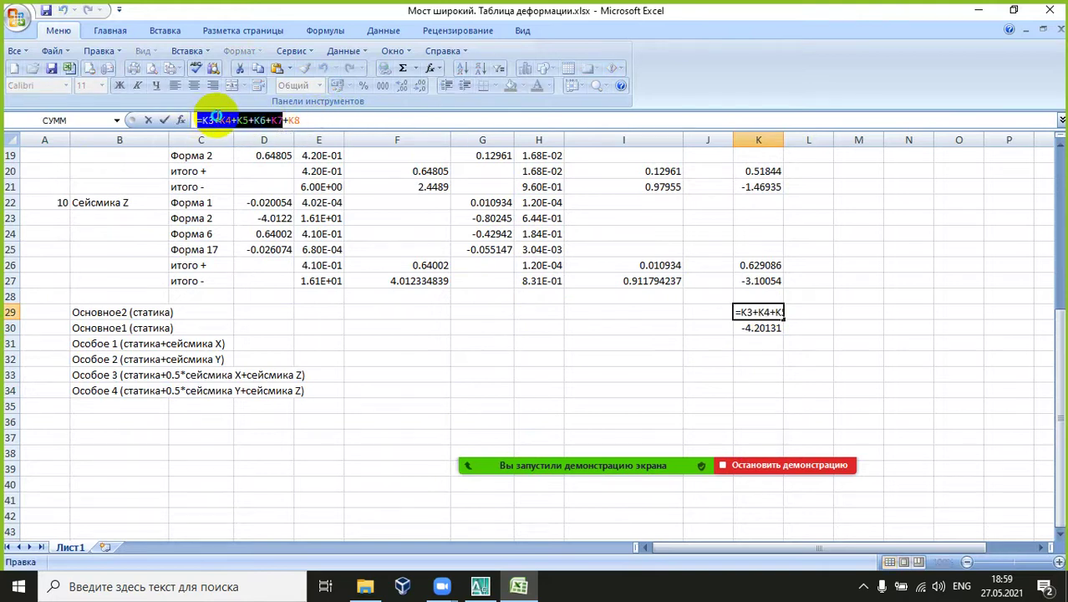
right_click(221, 119)
key("Escape")
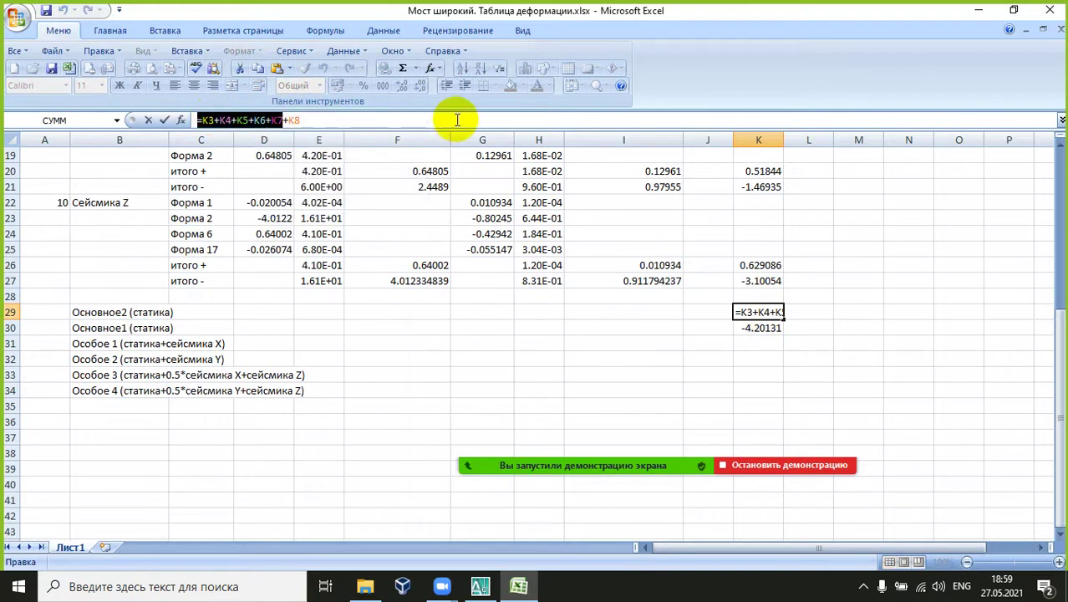
key("Escape")
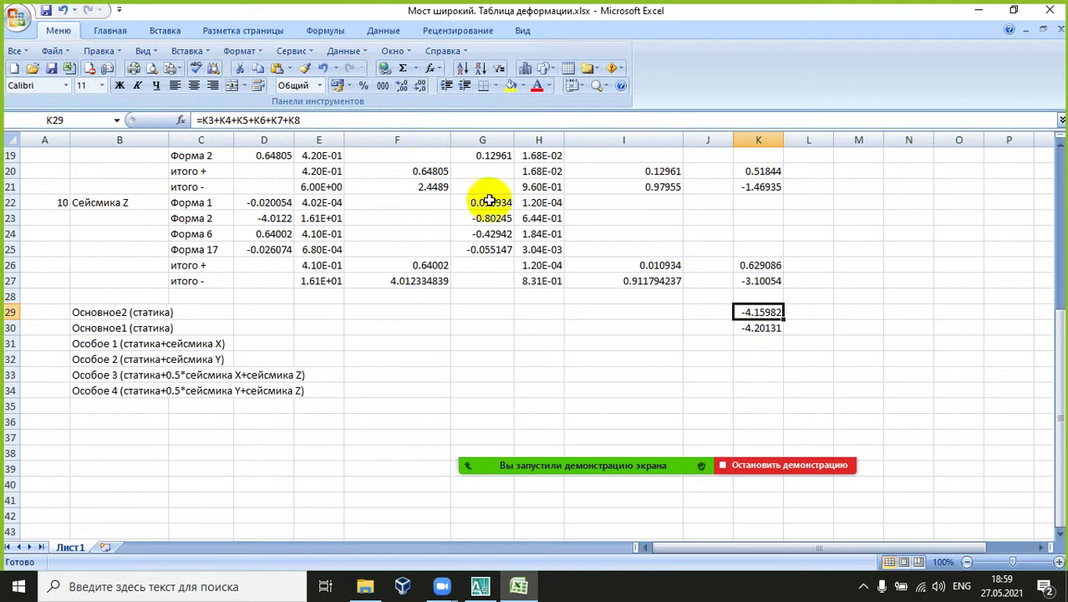
Step: Enter the "Особое 1" formula in K31 as the copied static sum plus the X seismic total: =K3+K4+K5+K6+K7+K16
left_click(755, 345)
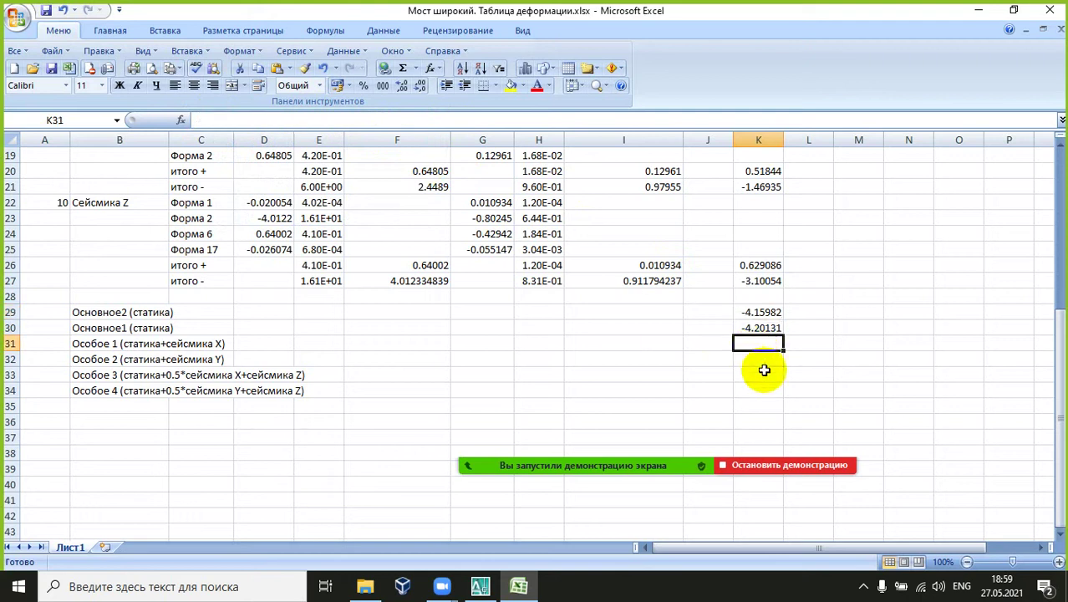
key("F2")
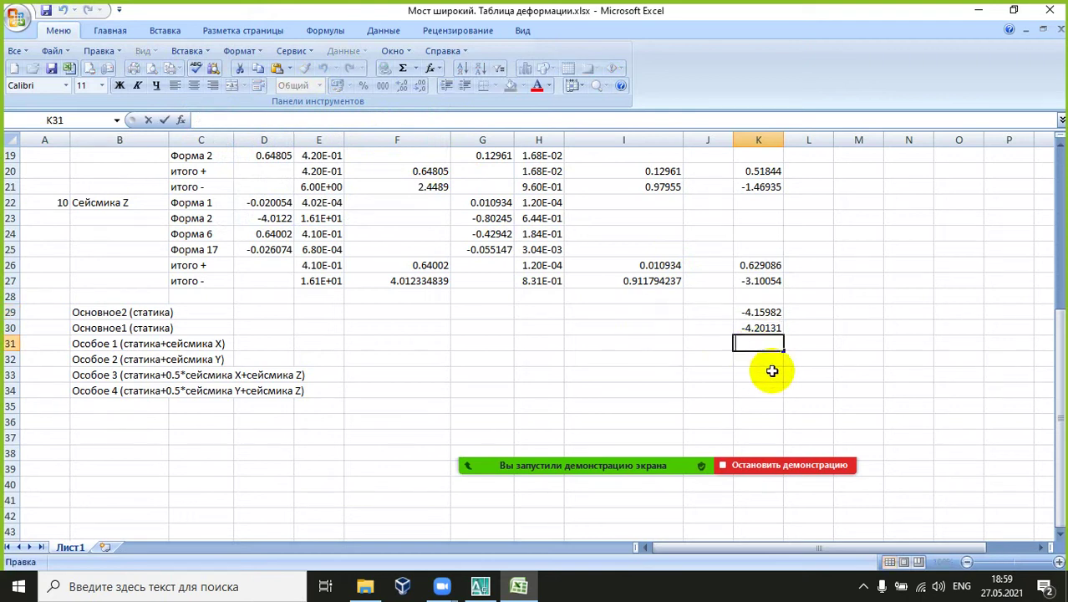
key("ctrl+v")
type("+")
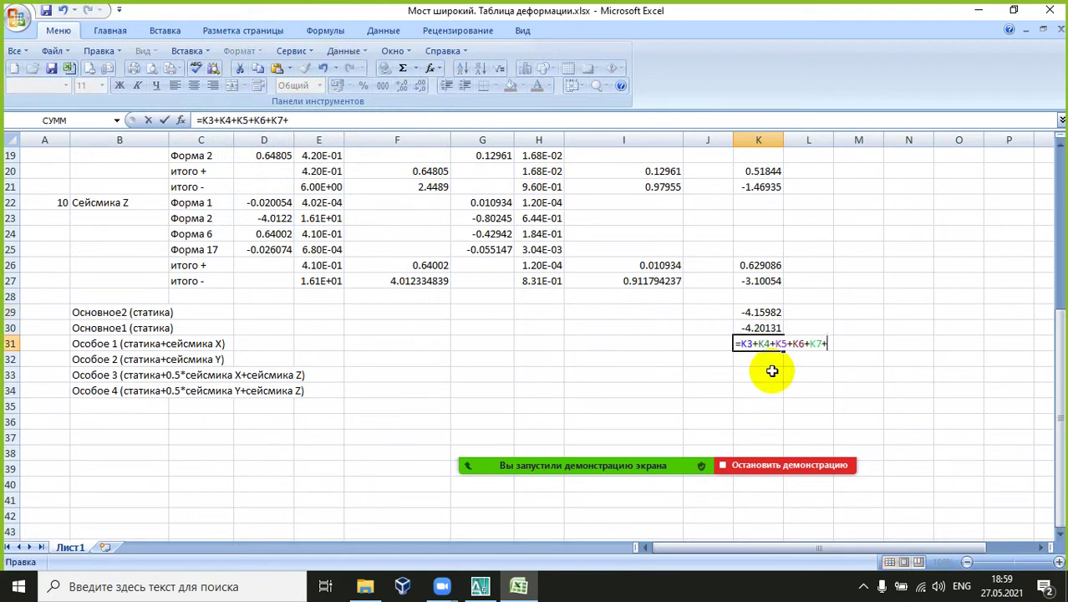
scroll(770, 368, "up", 5)
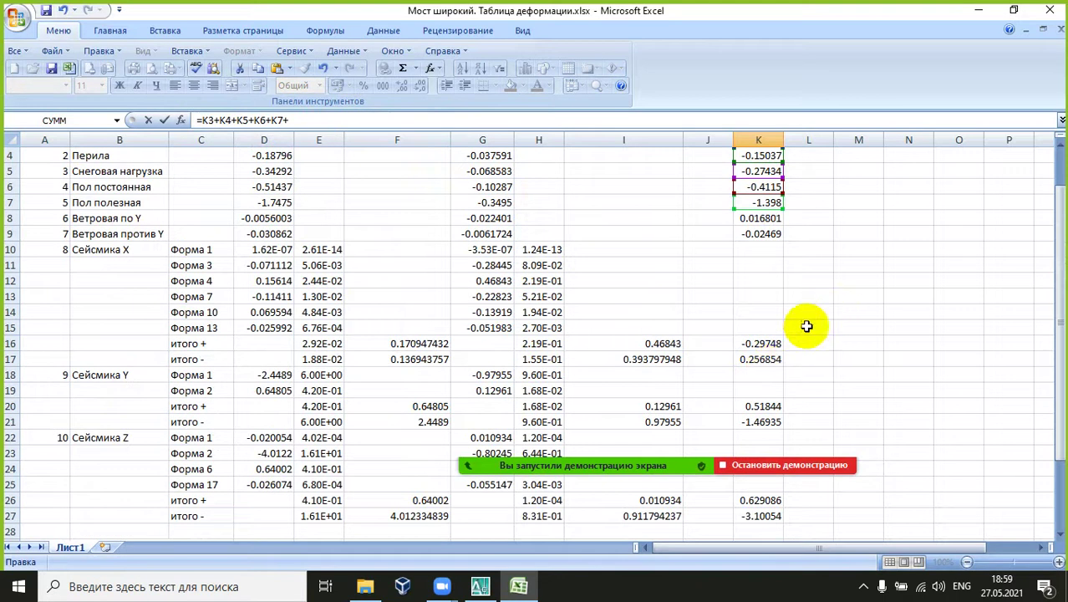
left_click(765, 343)
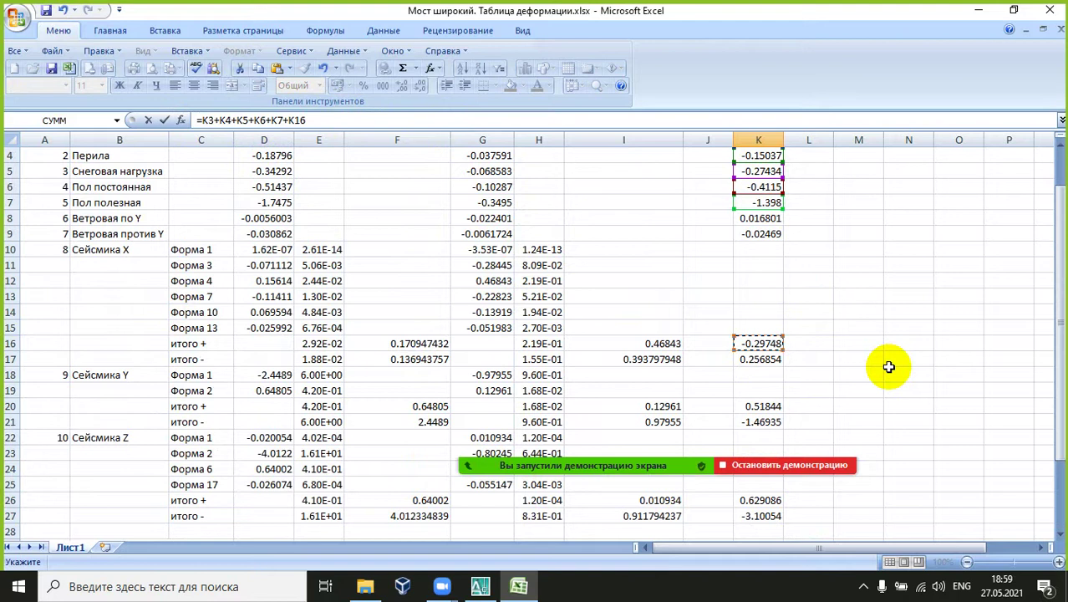
key("Return")
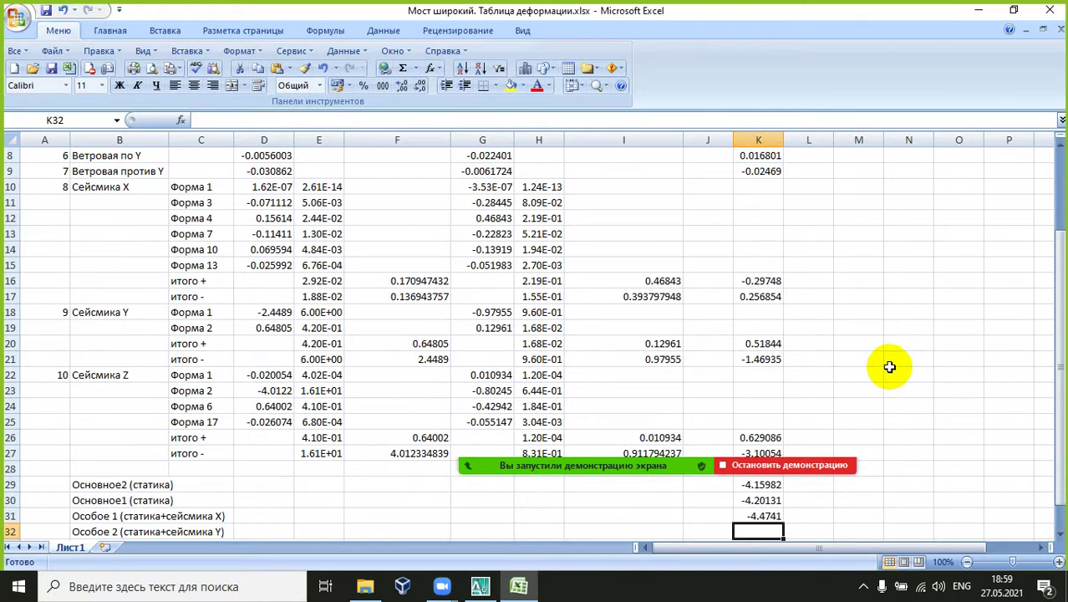
Step: Paste the static sum =K3+K4+K5+K6+K7 into K32 for "Особое 2"
scroll(889, 366, "down", 3)
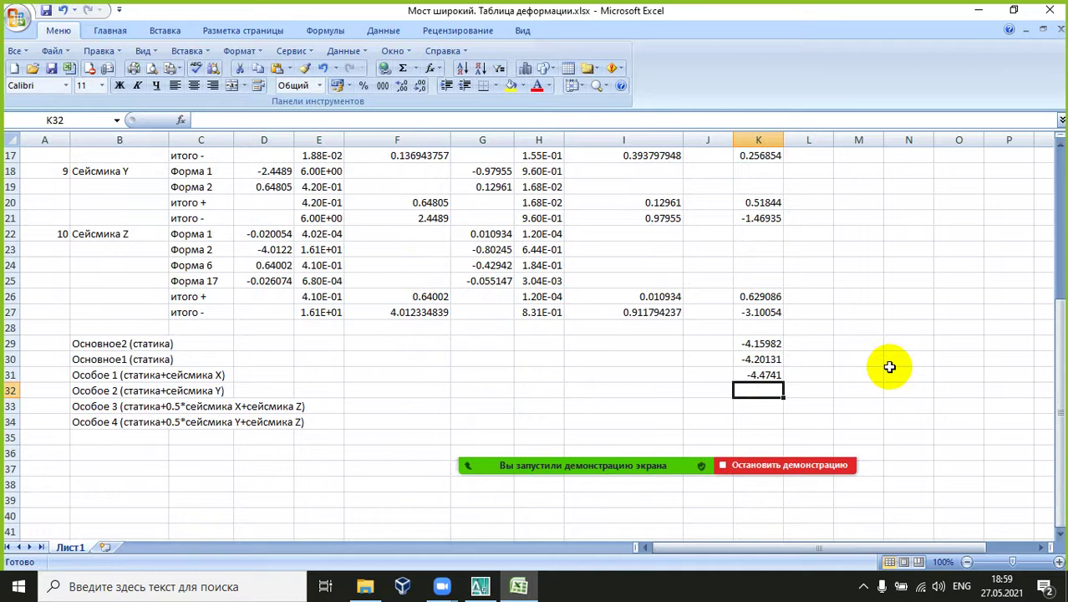
left_click(769, 375)
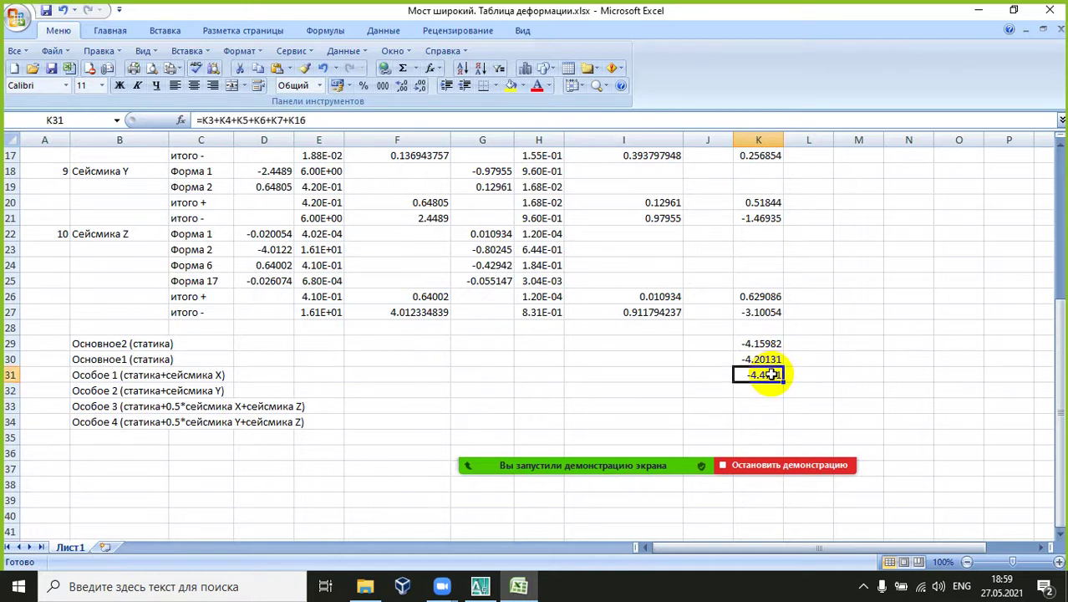
left_click(775, 390)
double_click(776, 393)
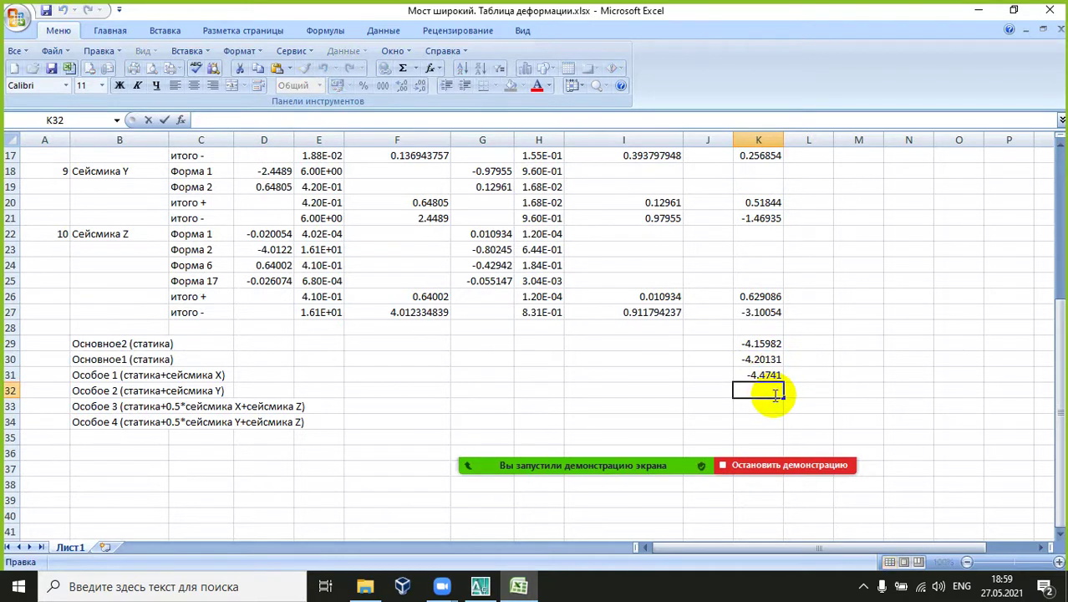
key("ctrl+v")
key("Return")
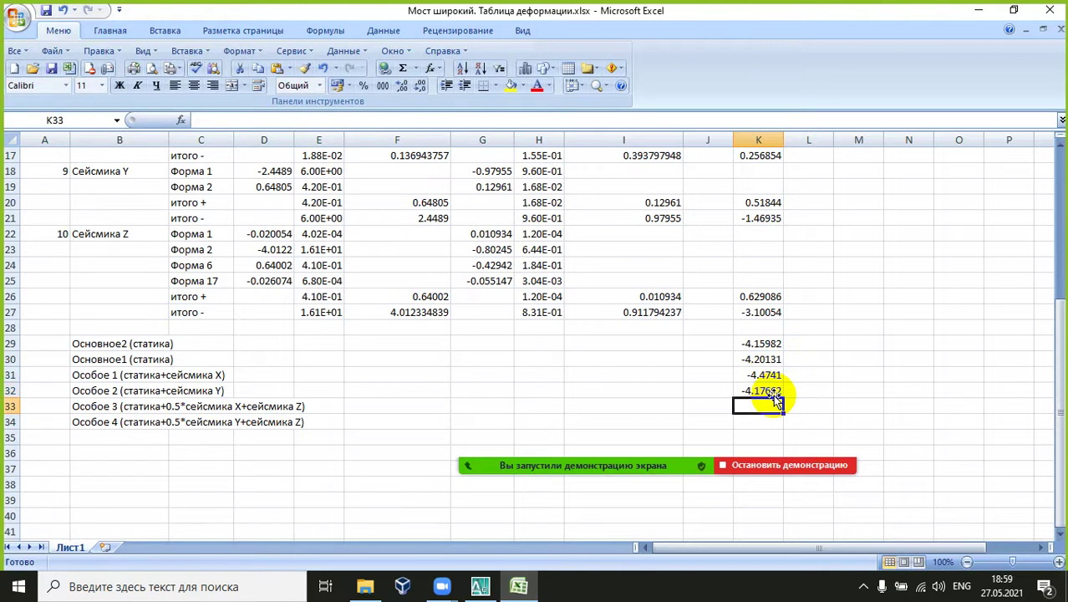
Step: Add the Y seismic total K21 to the K32 formula, making it =K3+K4+K5+K6+K7+K21
left_click(773, 390)
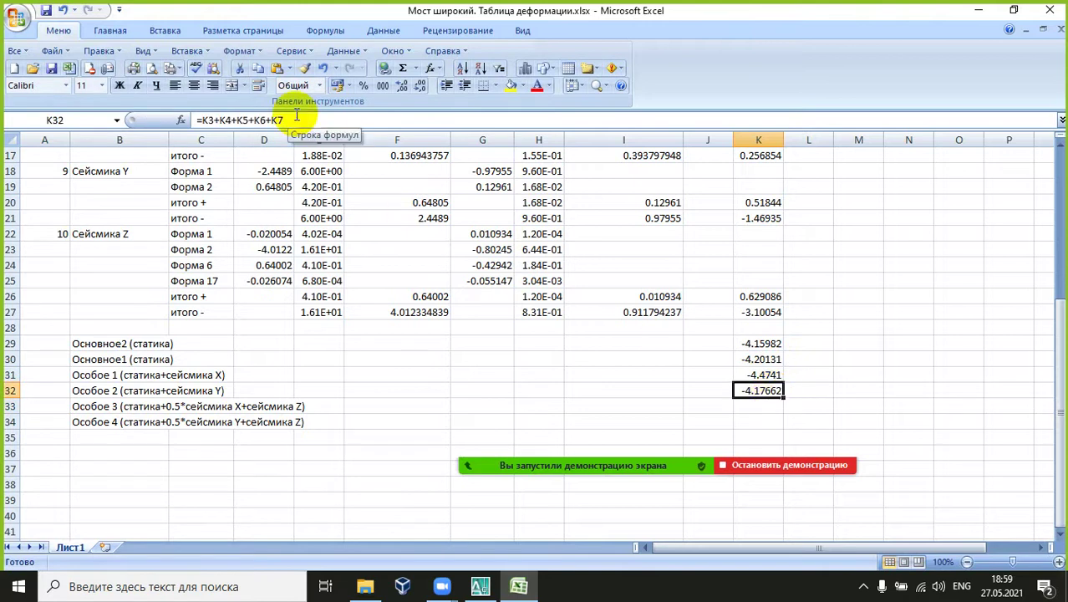
left_click(759, 374)
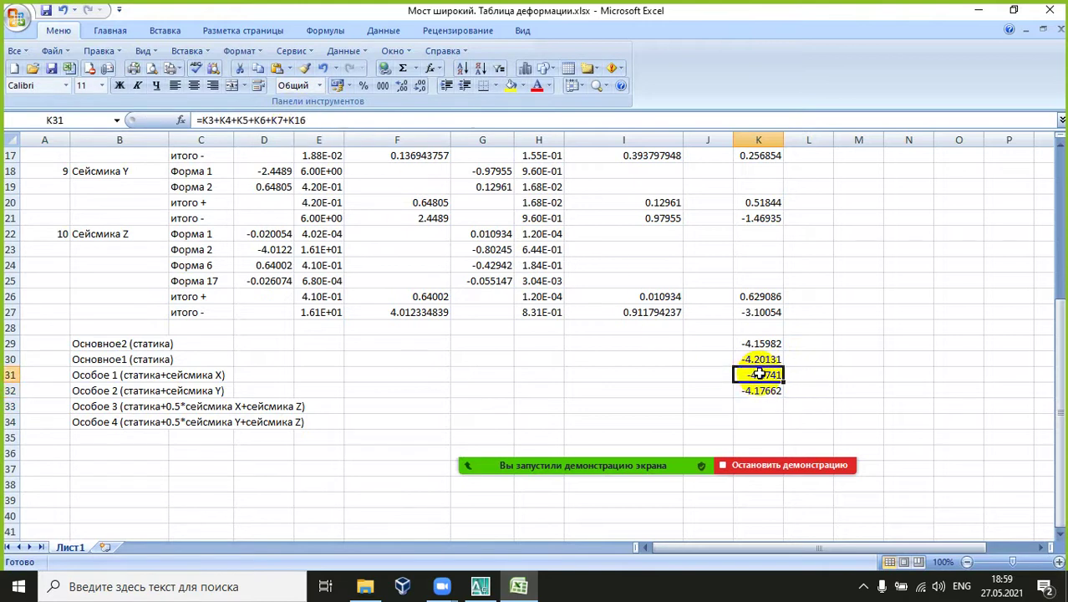
left_click(758, 389)
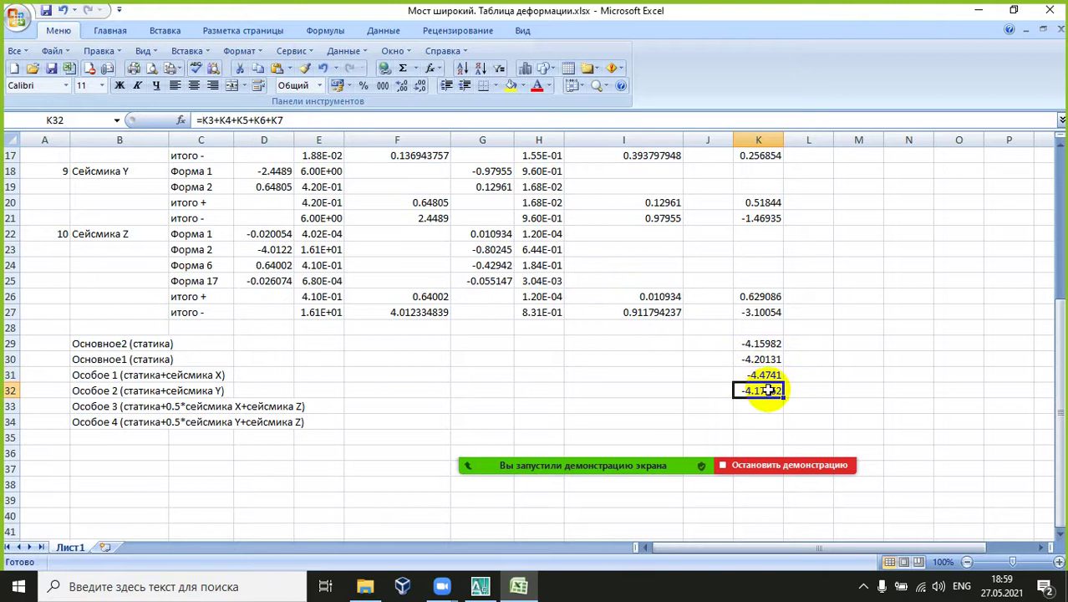
left_click(413, 122)
type("+")
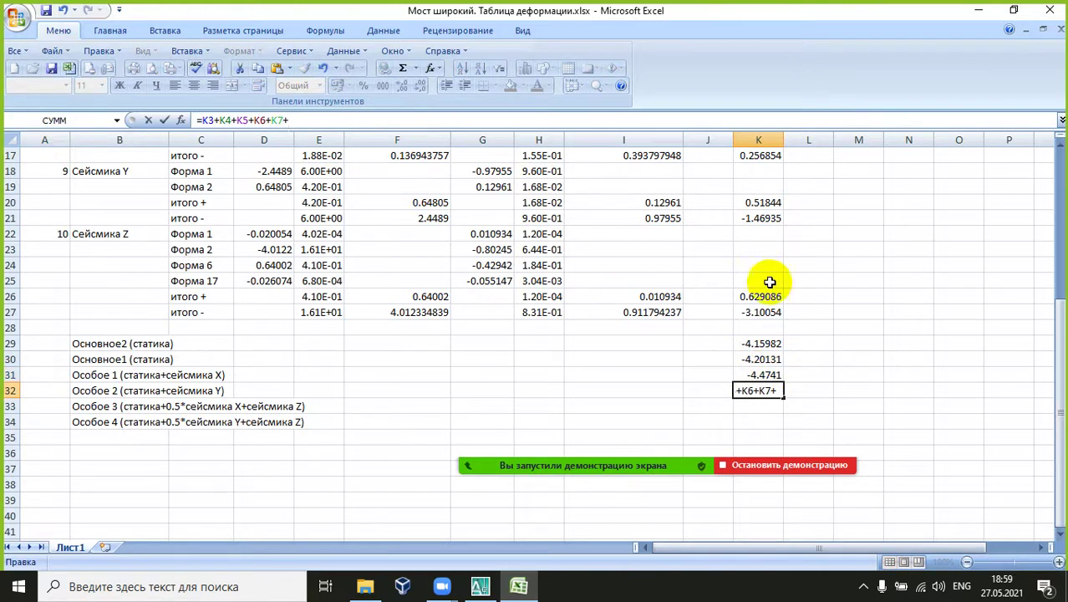
scroll(757, 334, "up", 3)
scroll(756, 335, "up", 1)
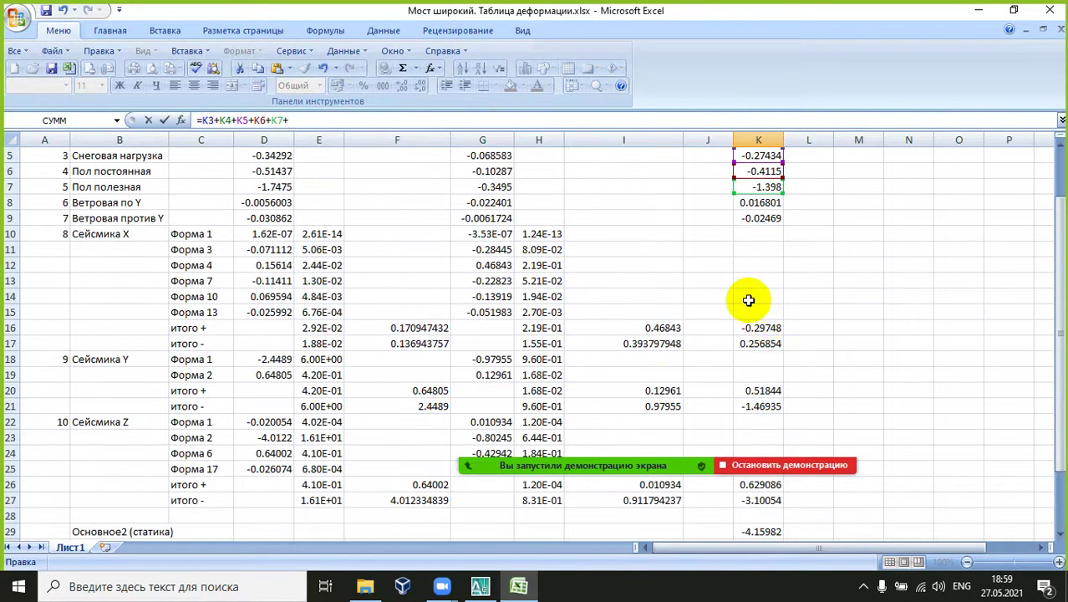
left_click(761, 405)
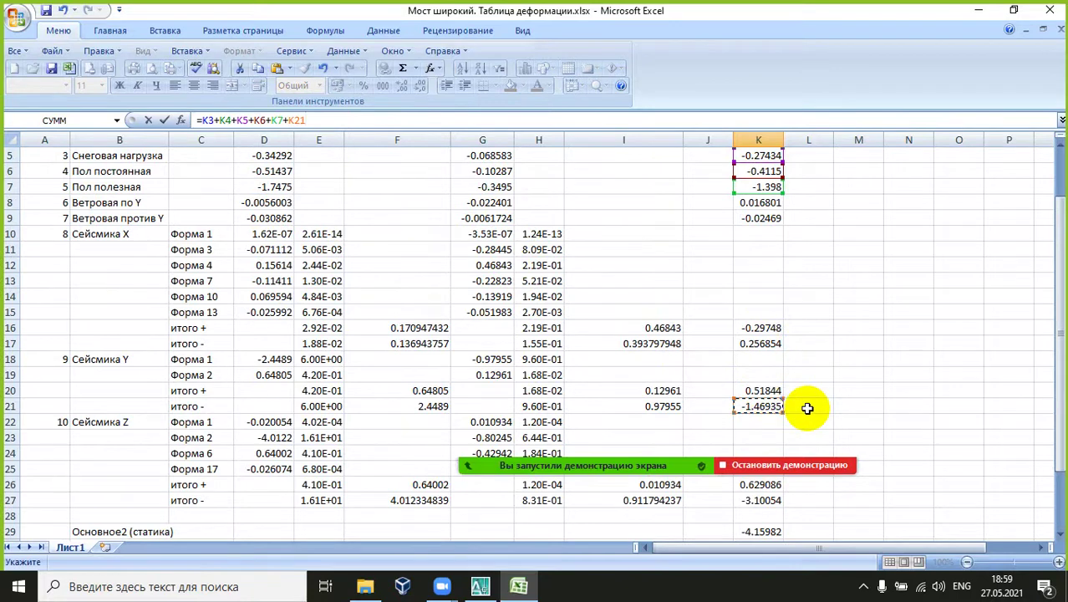
key("Return")
Step: Copy the whole text of the K31 formula "=K3+K4+K5+K6+K7+K16" without changing the cell
scroll(807, 408, "down", 2)
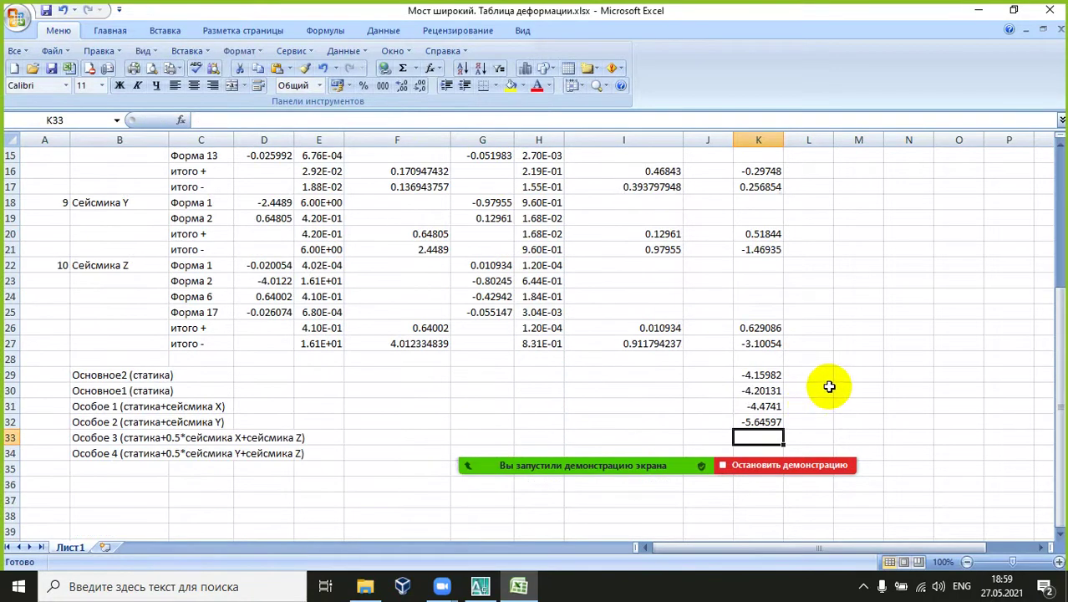
scroll(829, 385, "down", 1)
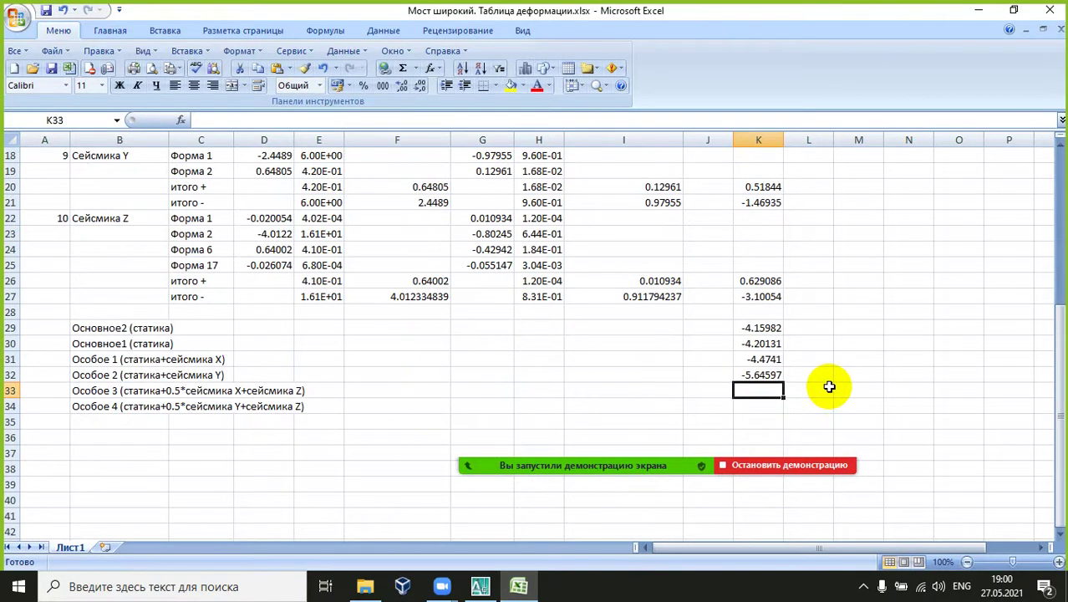
key("F2")
key("Escape")
left_click(776, 359)
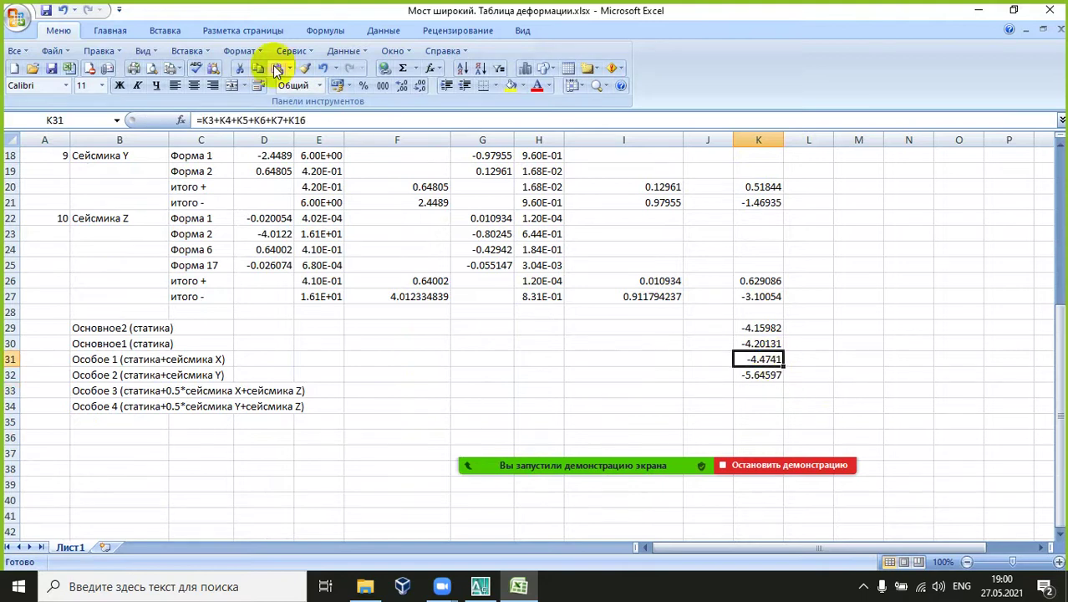
left_click_drag(338, 121, 209, 113)
key("ctrl+c")
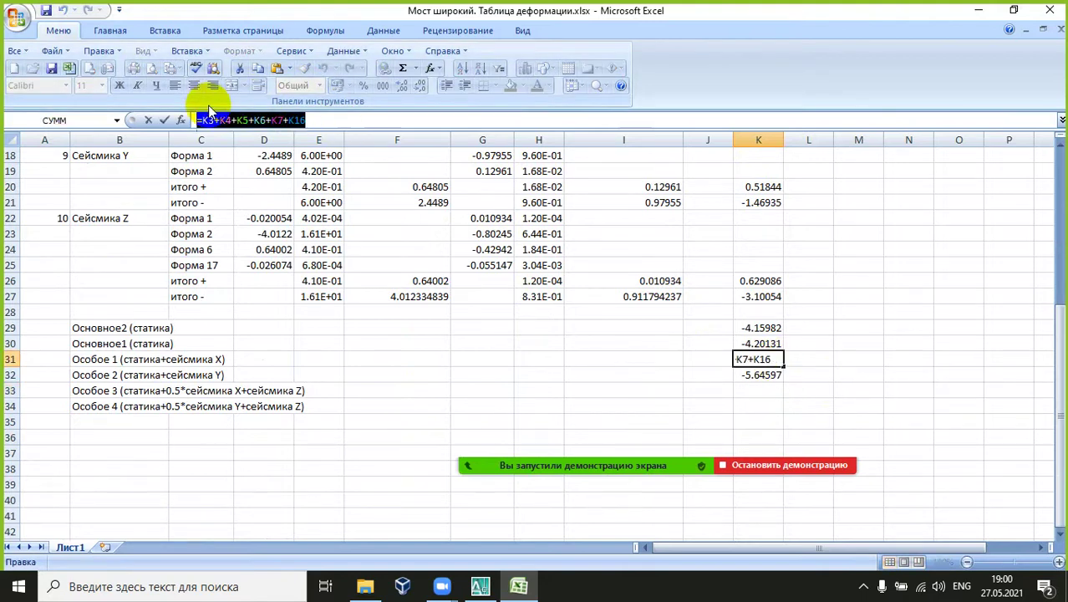
key("Escape")
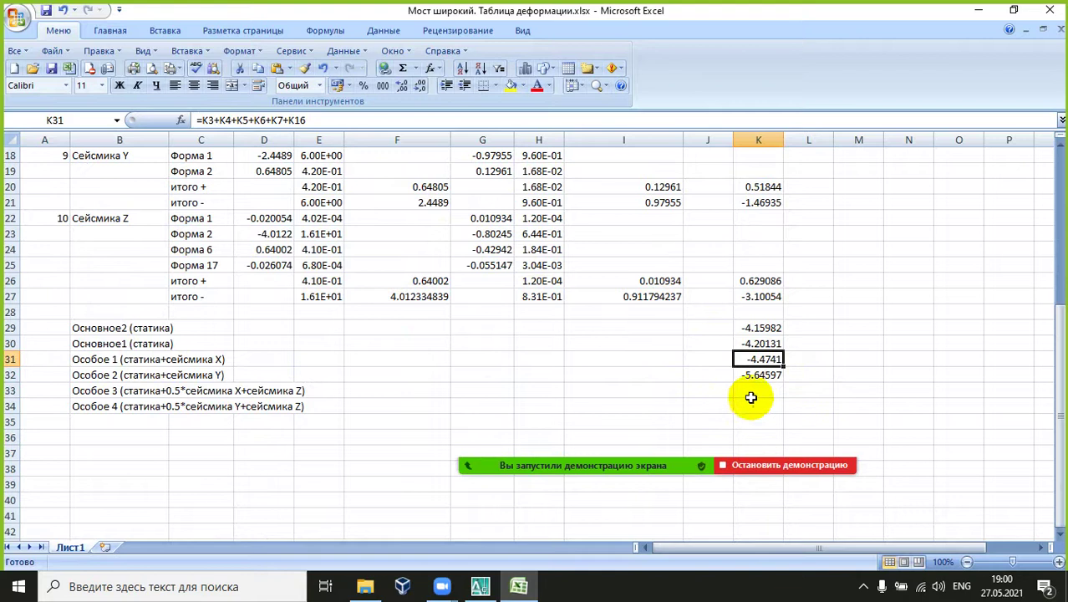
Step: Enter the "Особое 3" formula in K33 from the copied text with the factor and Z term: =K3+K4+K5+K6+K7+0.5*K16+K27
left_click(756, 389)
left_click(387, 122)
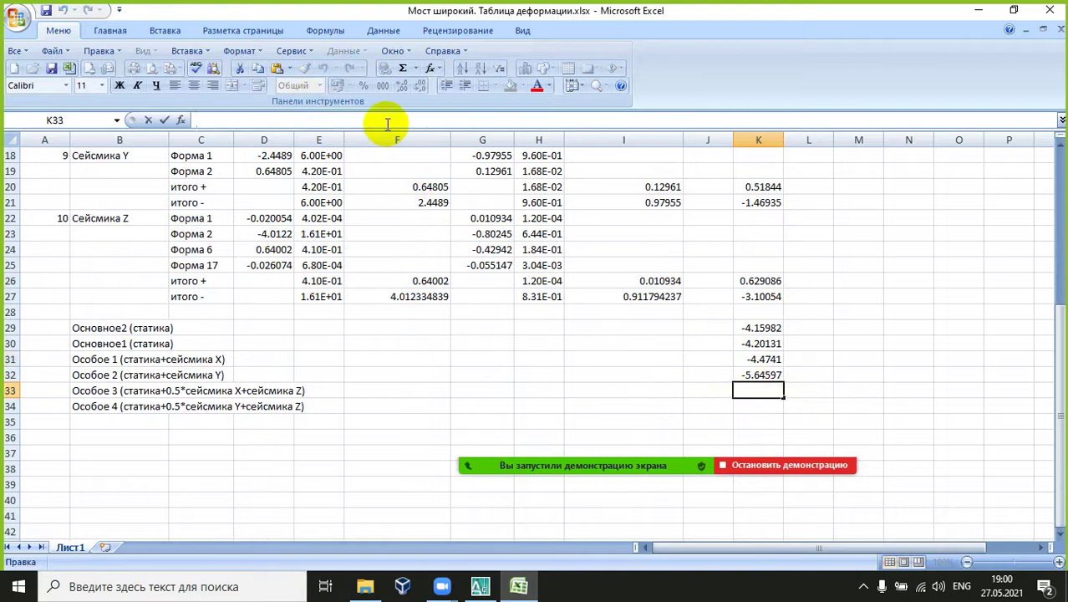
key("ctrl+v")
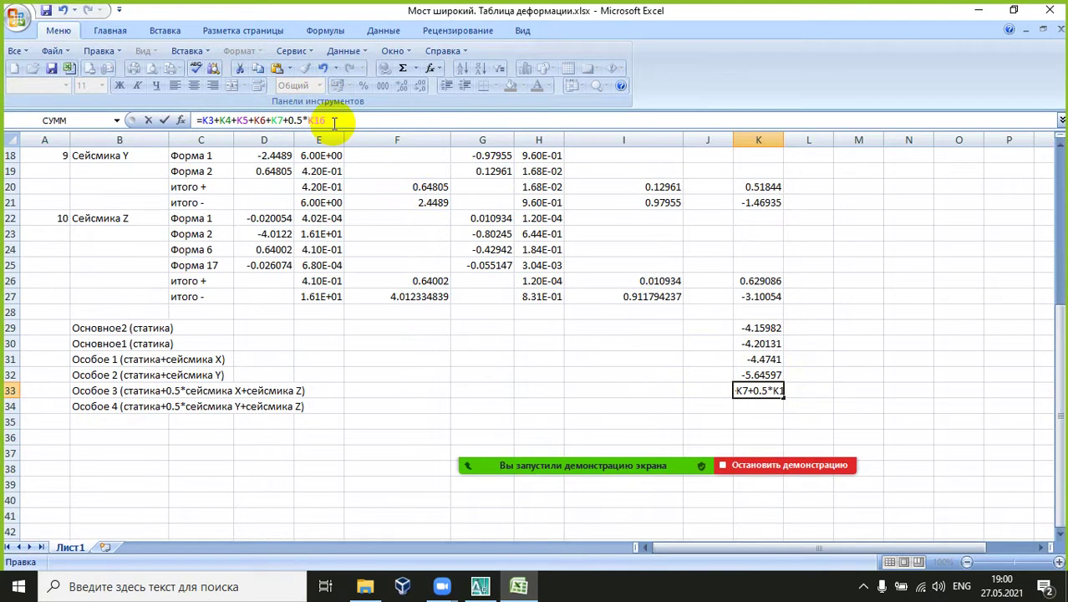
type("+")
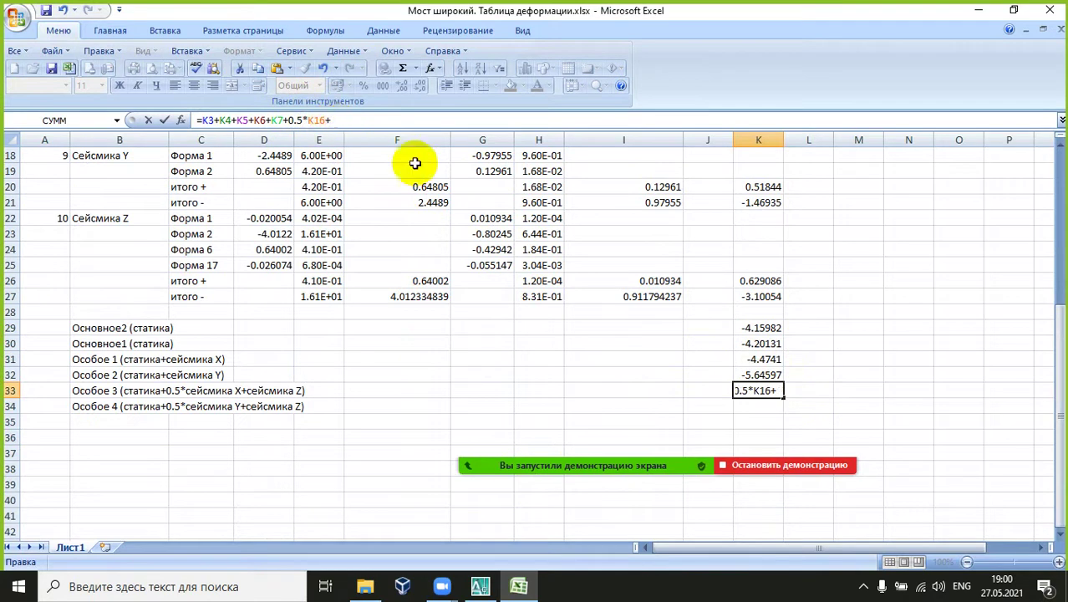
left_click(770, 296)
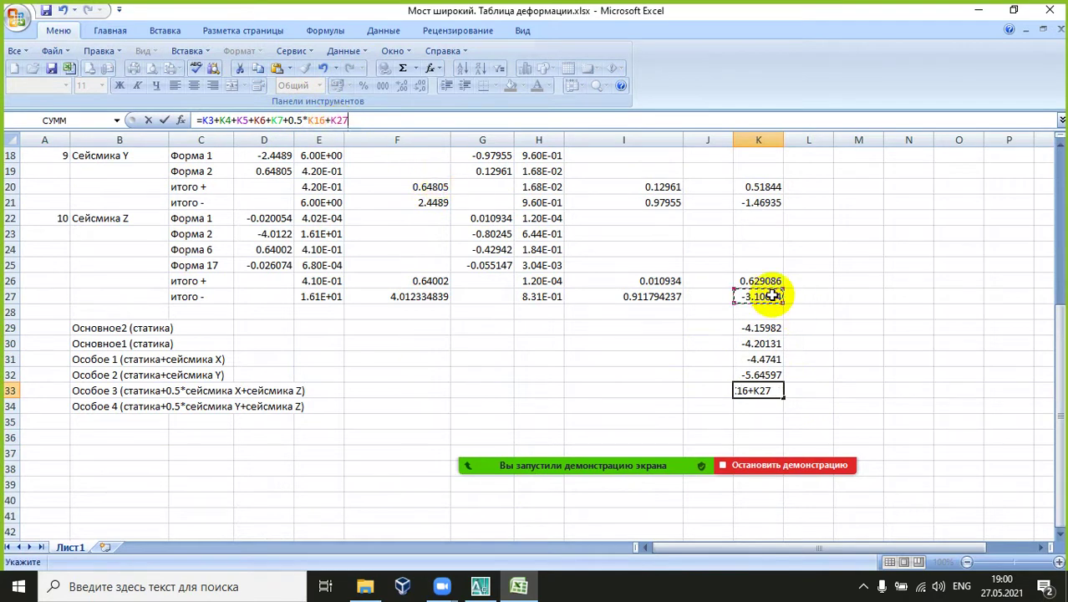
key("Return")
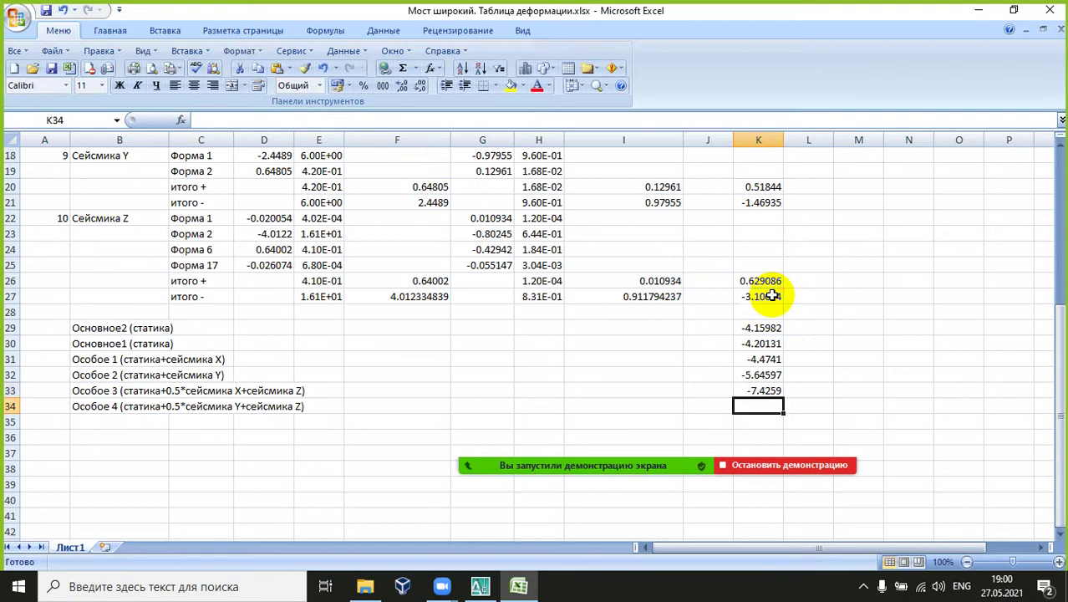
Step: Check the formulas of the "Особое 1", "Особое 2" and "Особое 3" combinations in K31 to K33
left_click(756, 390)
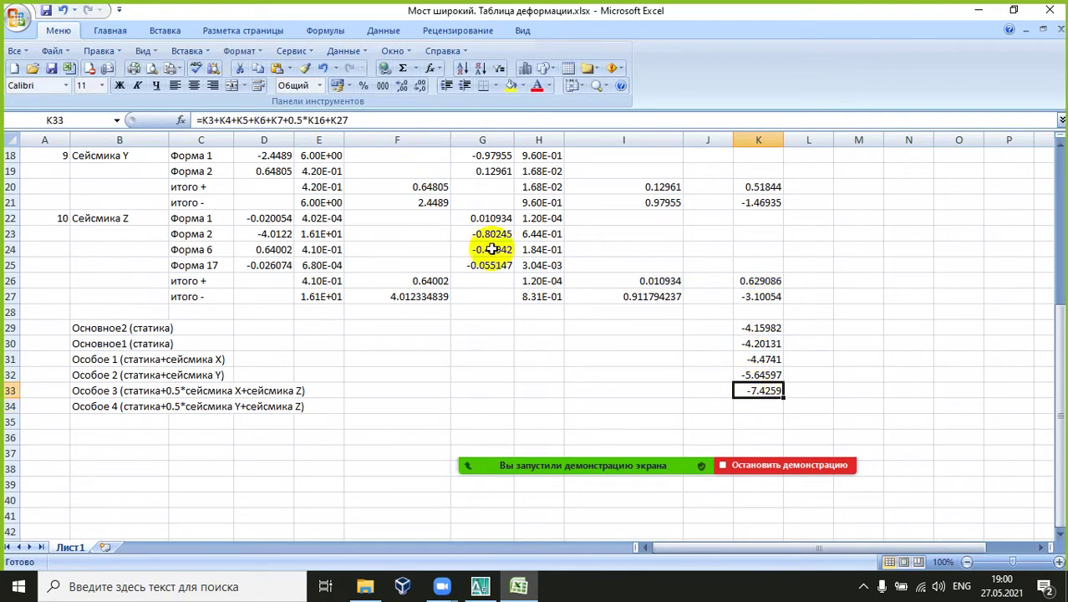
left_click(762, 376)
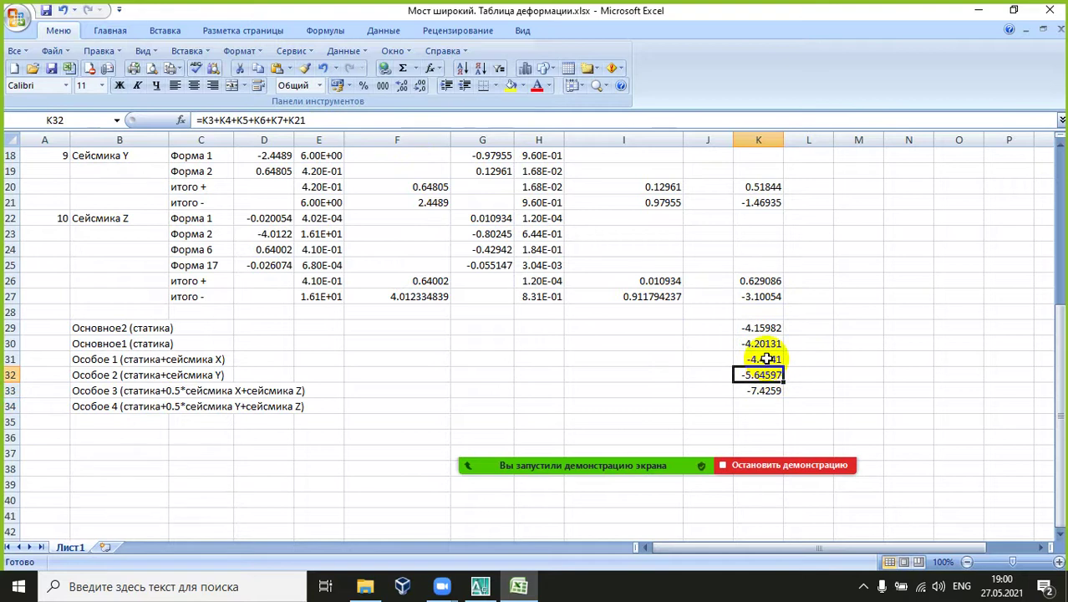
left_click(766, 358)
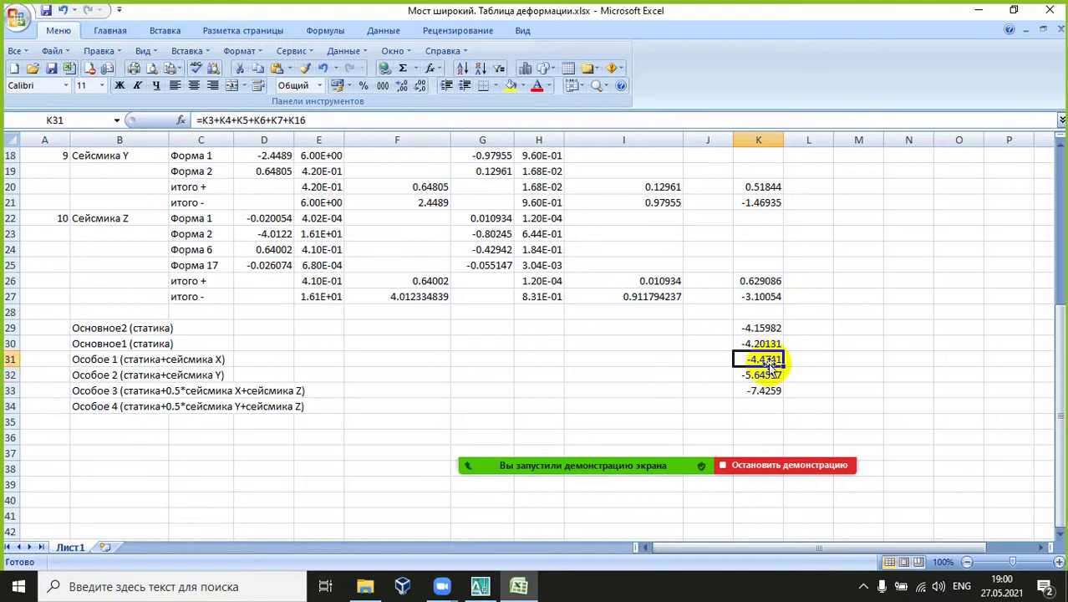
left_click(768, 376)
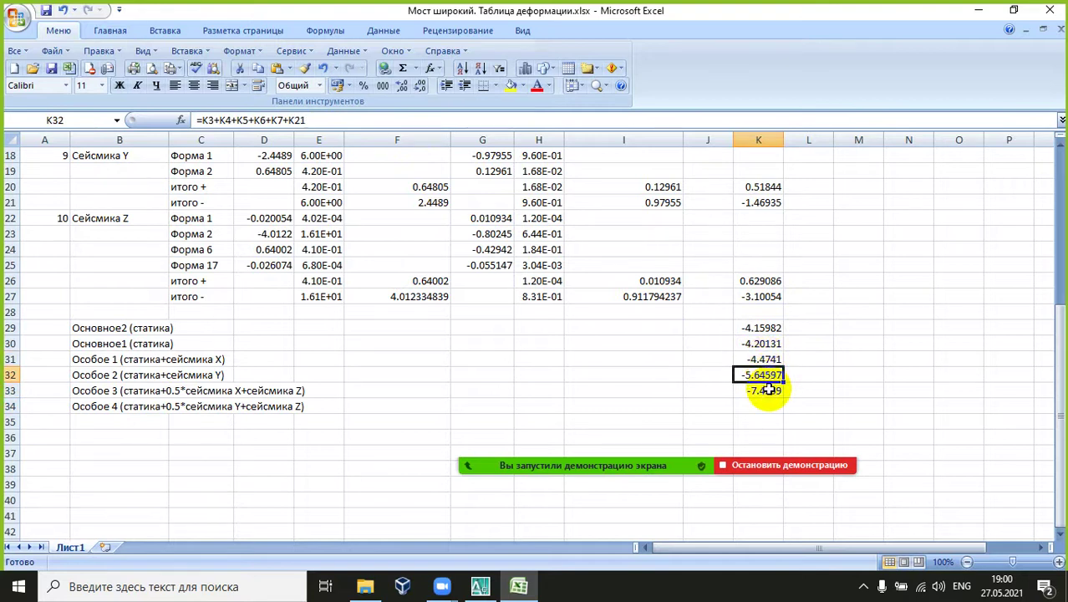
left_click(769, 390)
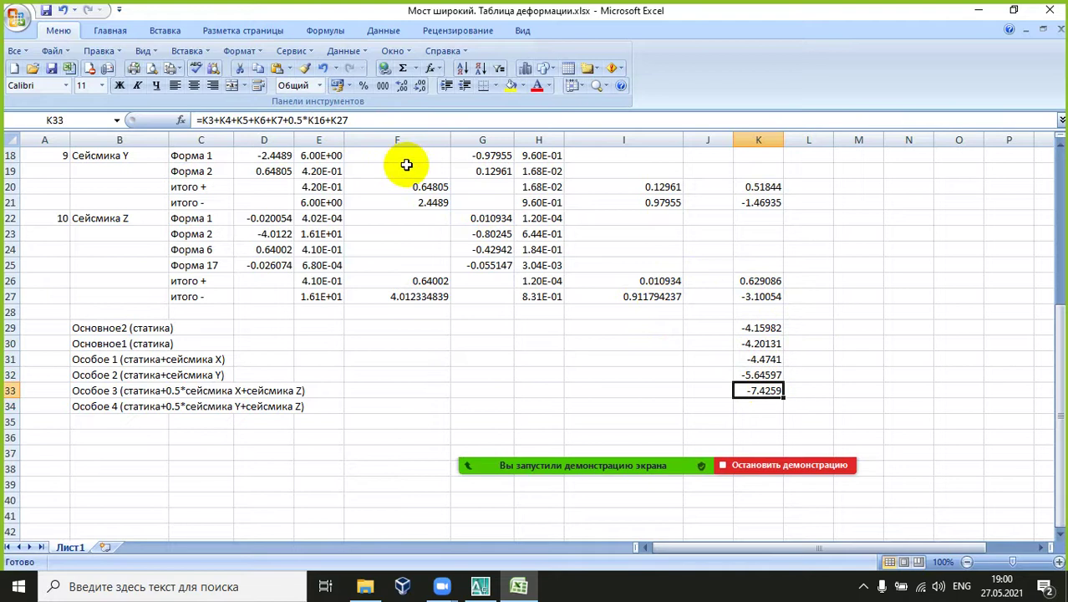
Step: Enter the "Особое 4" formula in K34 by reusing the K33 formula text with K16 replaced by K21: =K3+K4+K5+K6+K7+0.5*K21+K27
left_click_drag(365, 119, 197, 120)
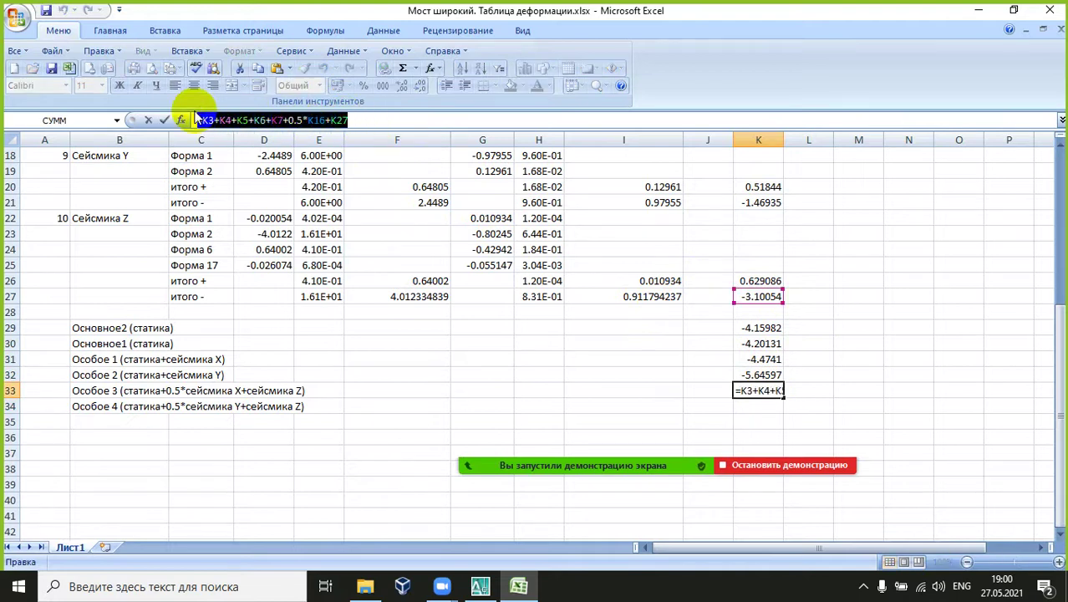
key("Escape")
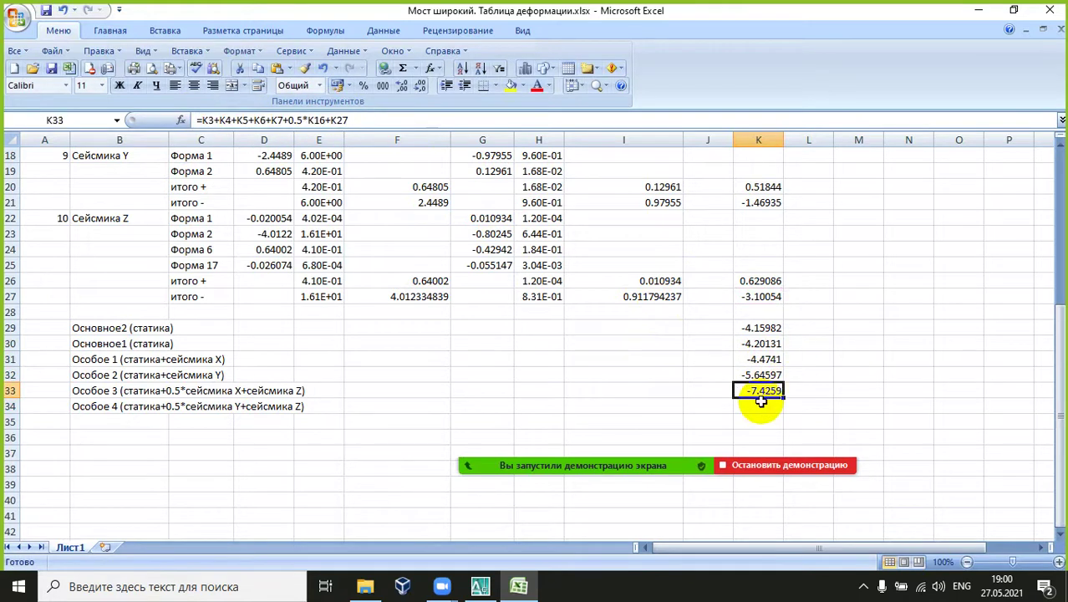
left_click(761, 405)
left_click(332, 121)
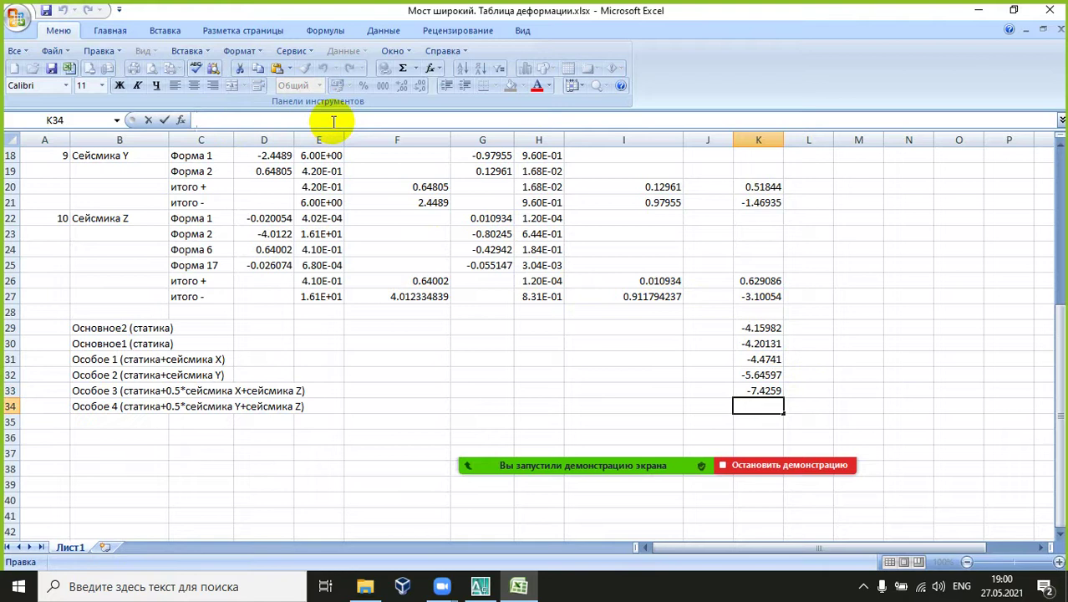
type("=")
key("ctrl+v")
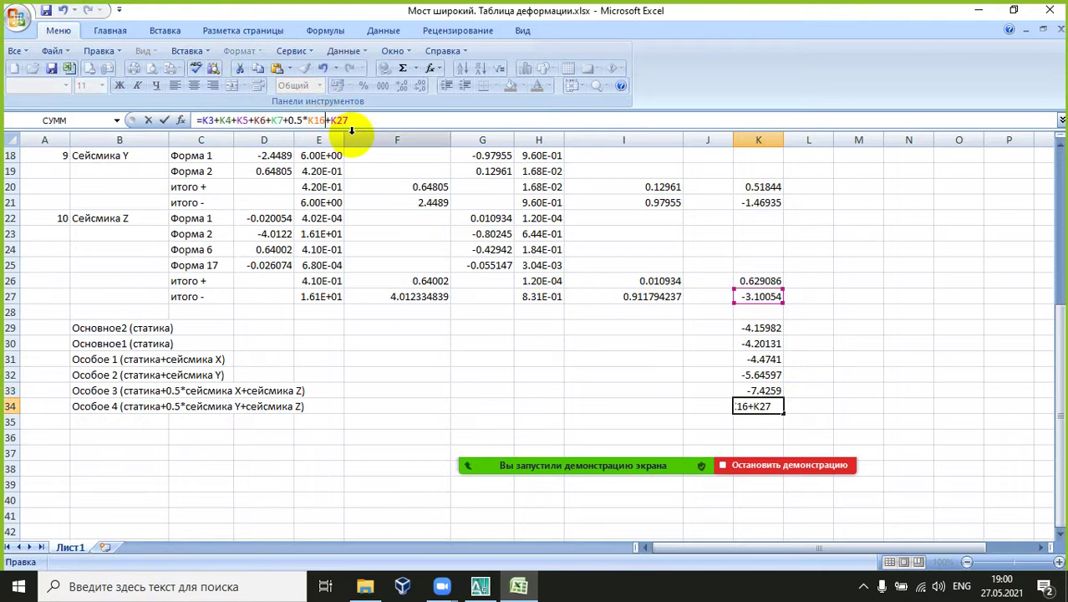
key("BackSpace")
type("21")
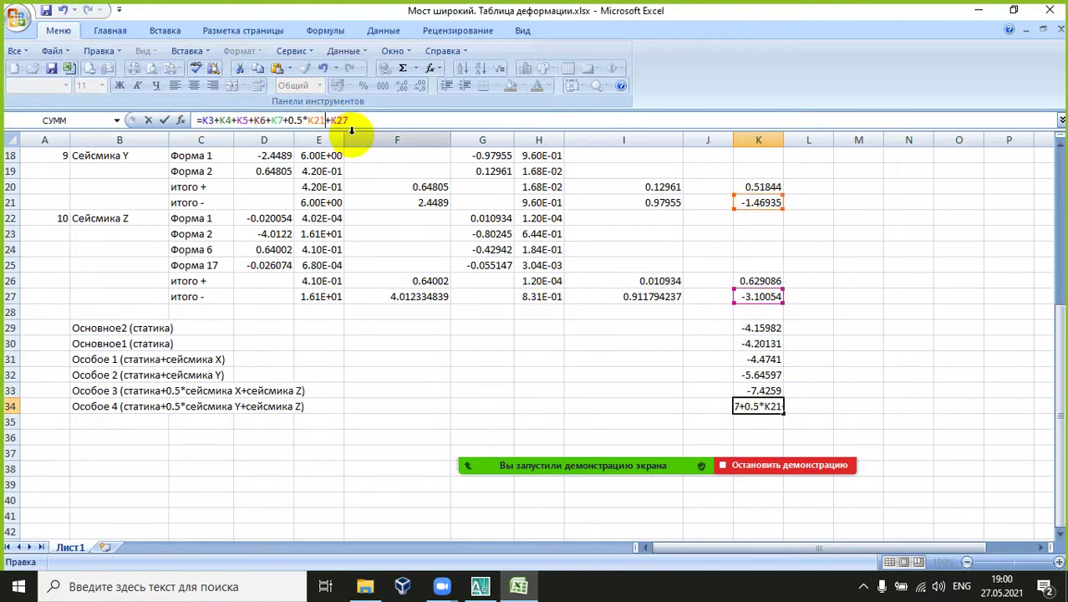
key("Return")
Step: Add the header "Доля от пролета" in L1 and widen column L to fit it
scroll(426, 235, "up", 6)
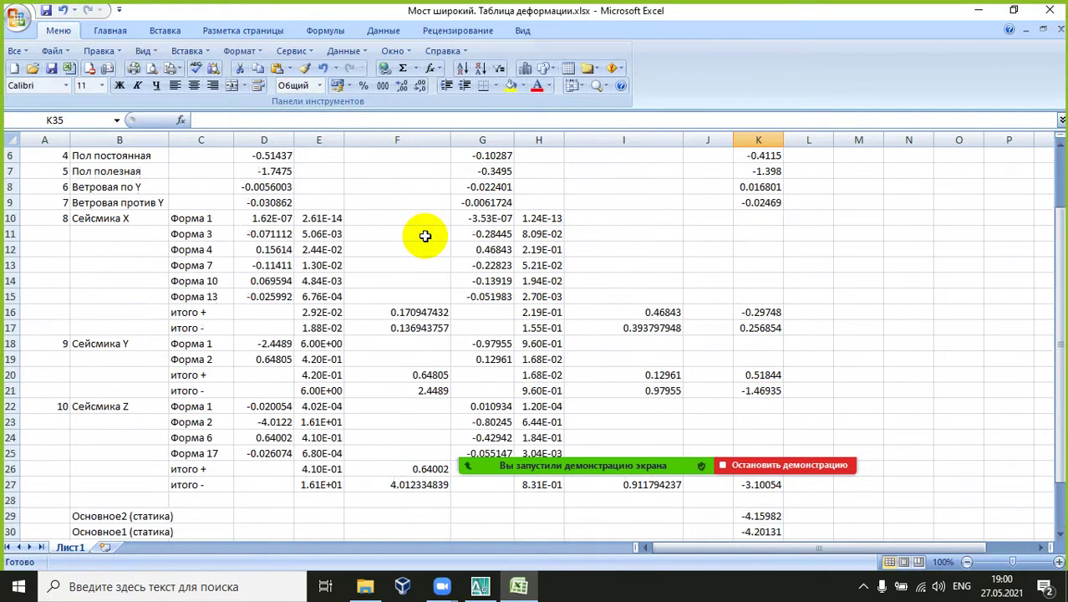
left_click(810, 156)
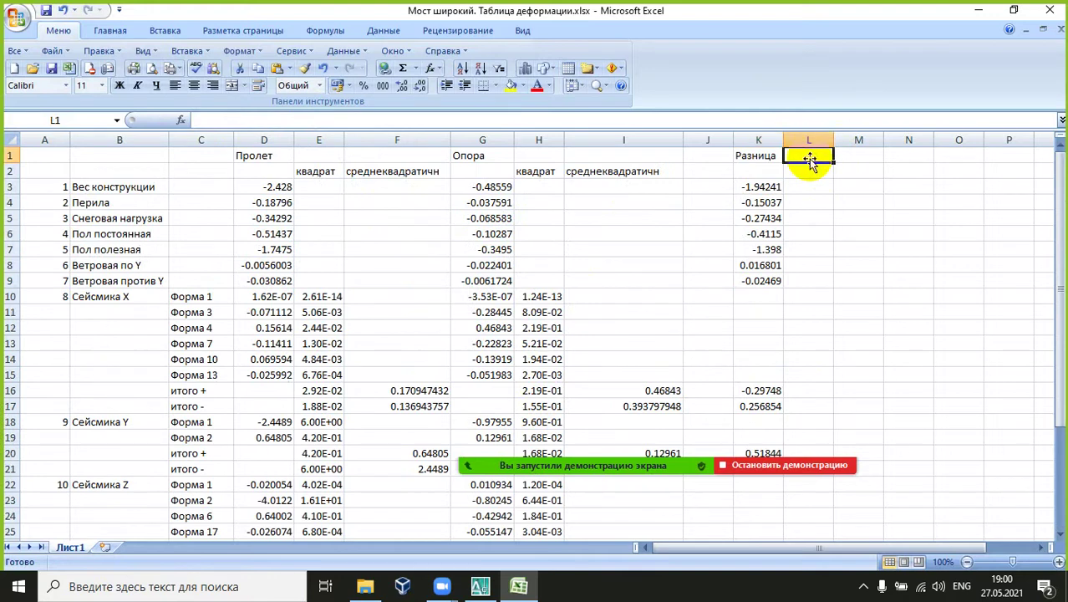
type("Доля от")
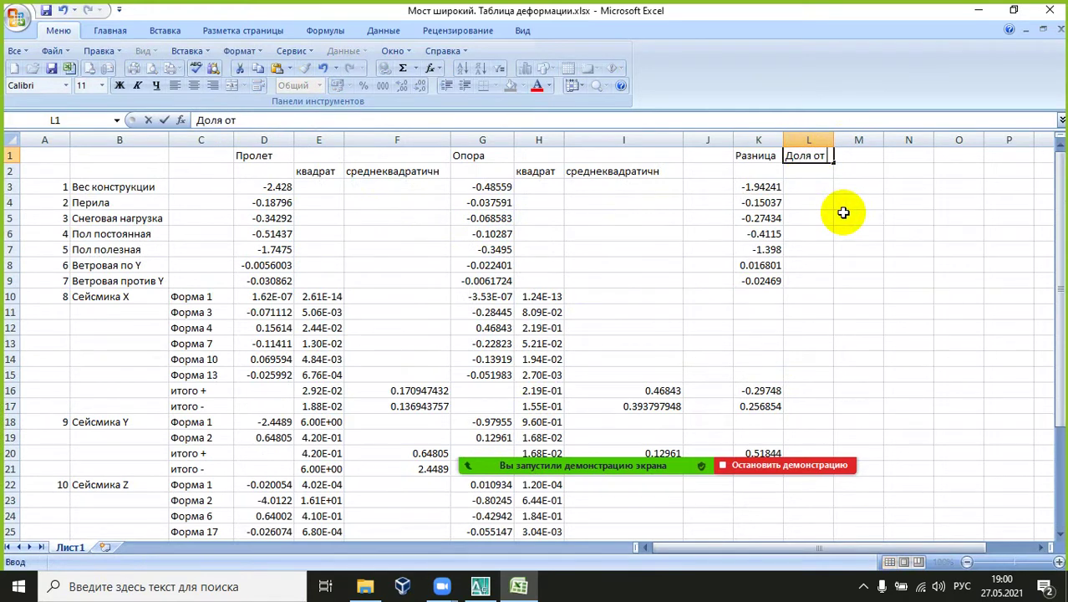
type(" пролета")
key("Return")
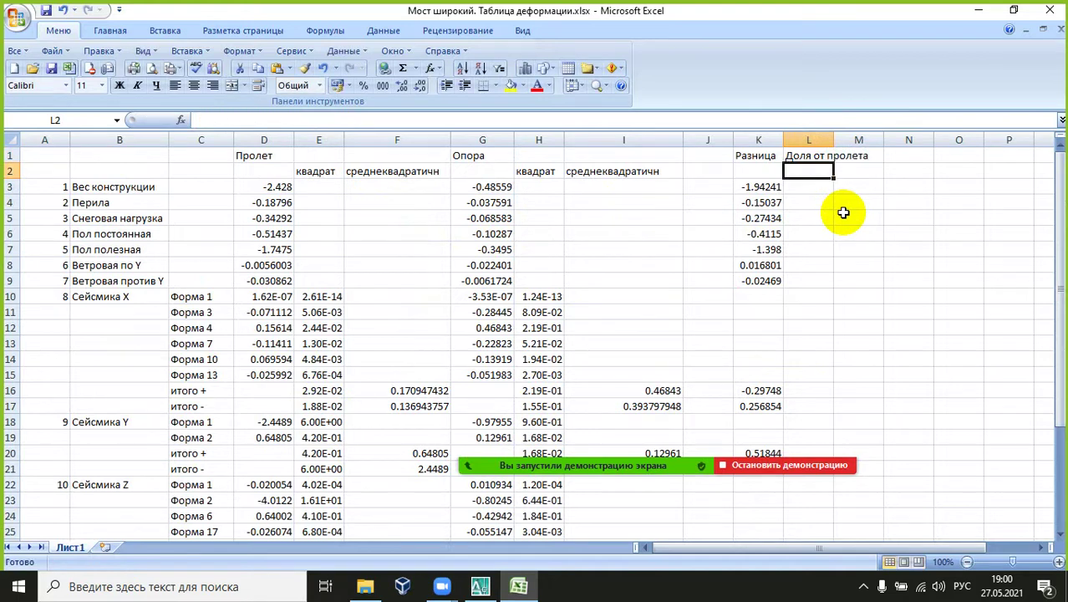
left_click_drag(834, 140, 884, 140)
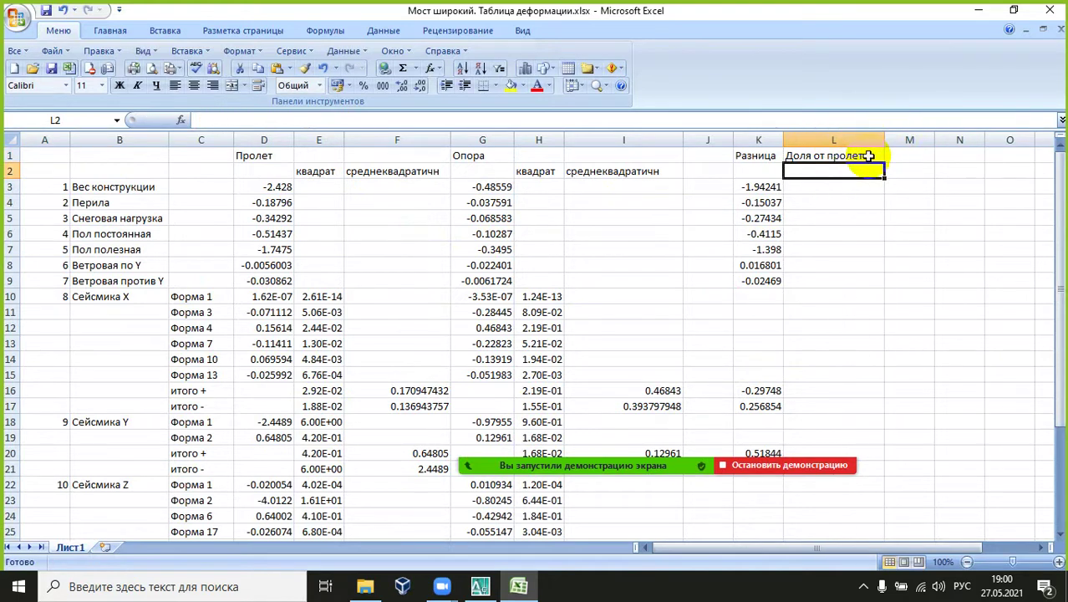
scroll(869, 155, "down", 8)
left_click(847, 217)
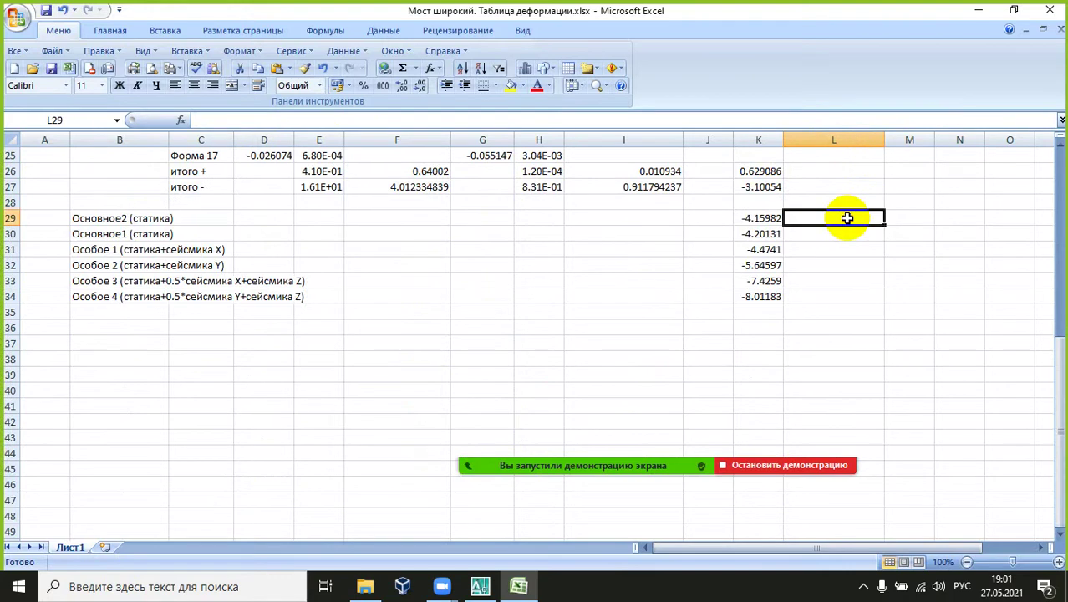
type("=")
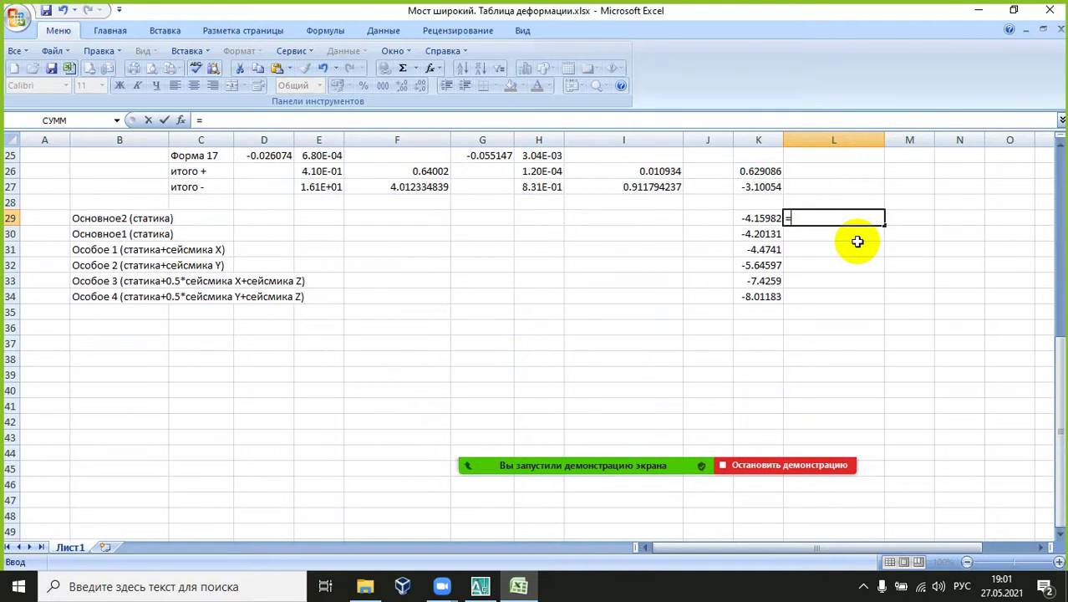
key("Escape")
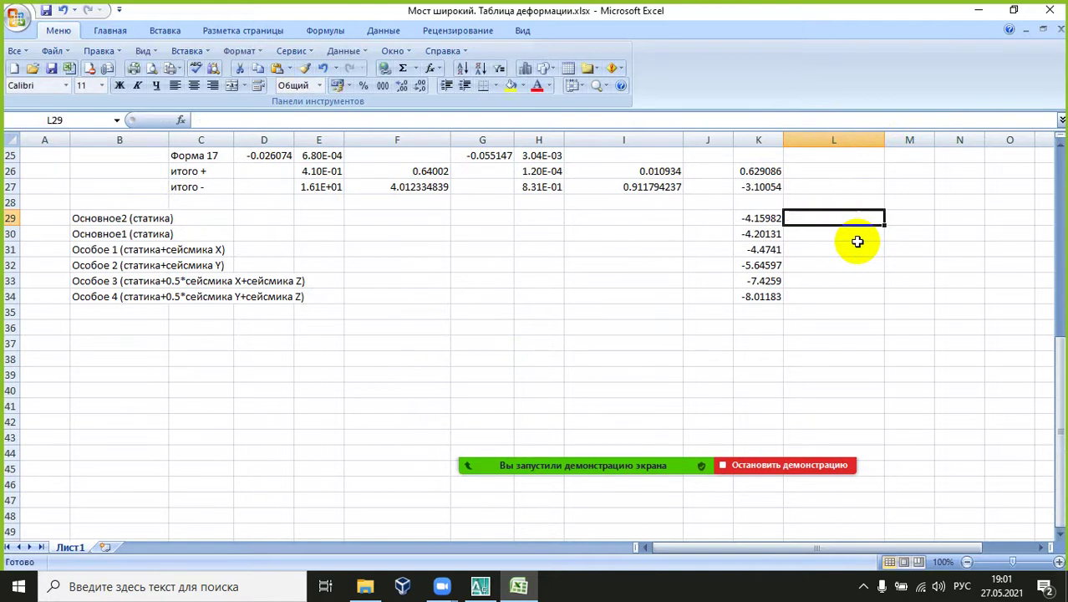
Step: Delete the "Доля от пролета" header from L1
scroll(861, 242, "up", 8)
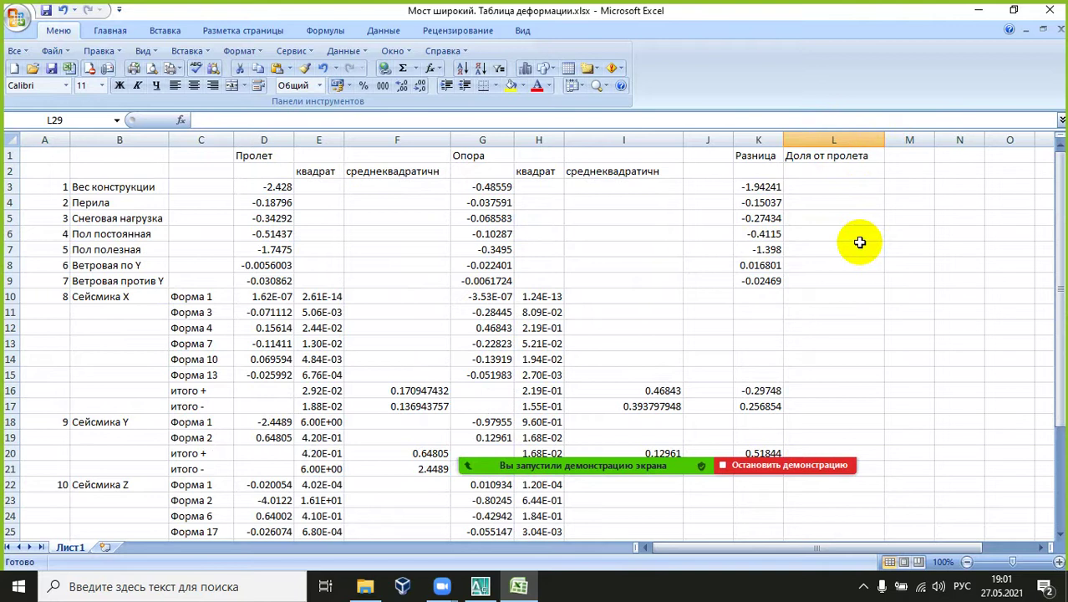
left_click(843, 158)
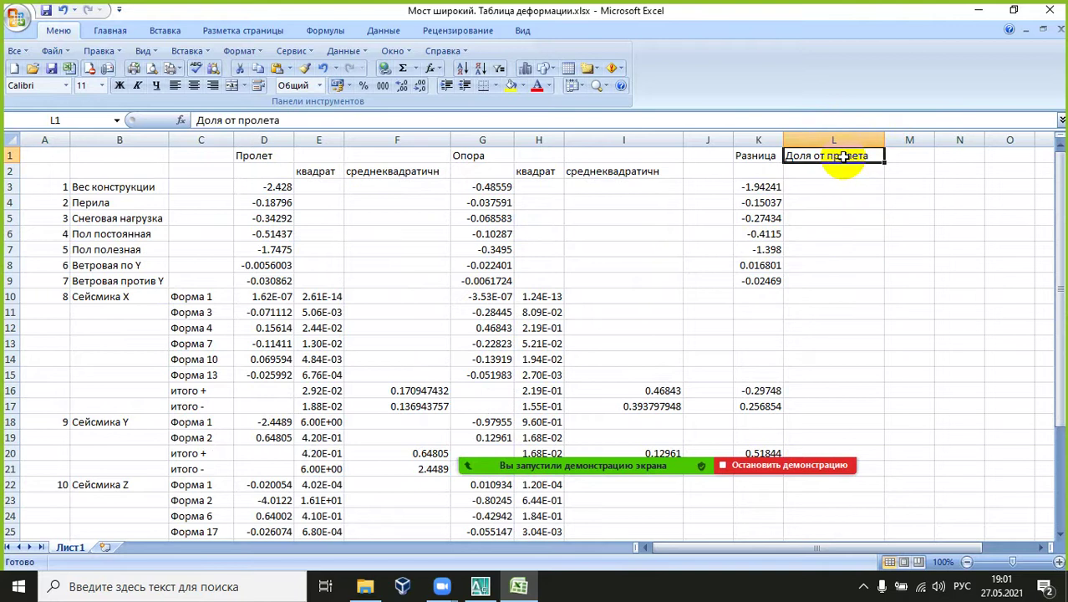
key("Delete")
Step: Enter the note "при пролете 16000 1/300 будет" in B35 below the load combinations
scroll(843, 157, "down", 7)
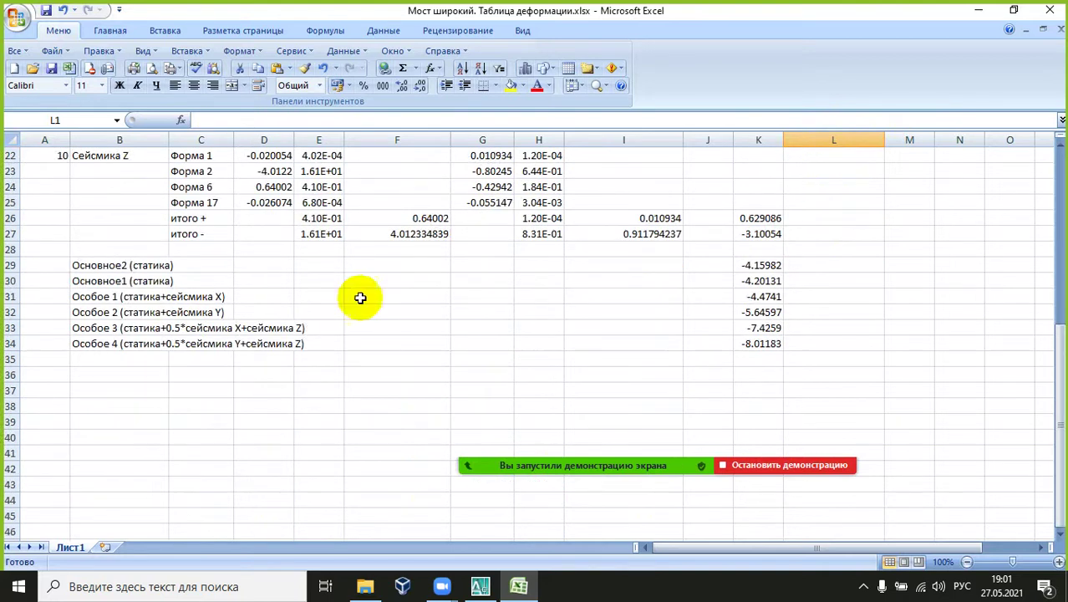
left_click(99, 364)
type("при пролете 16000 1/300 будет")
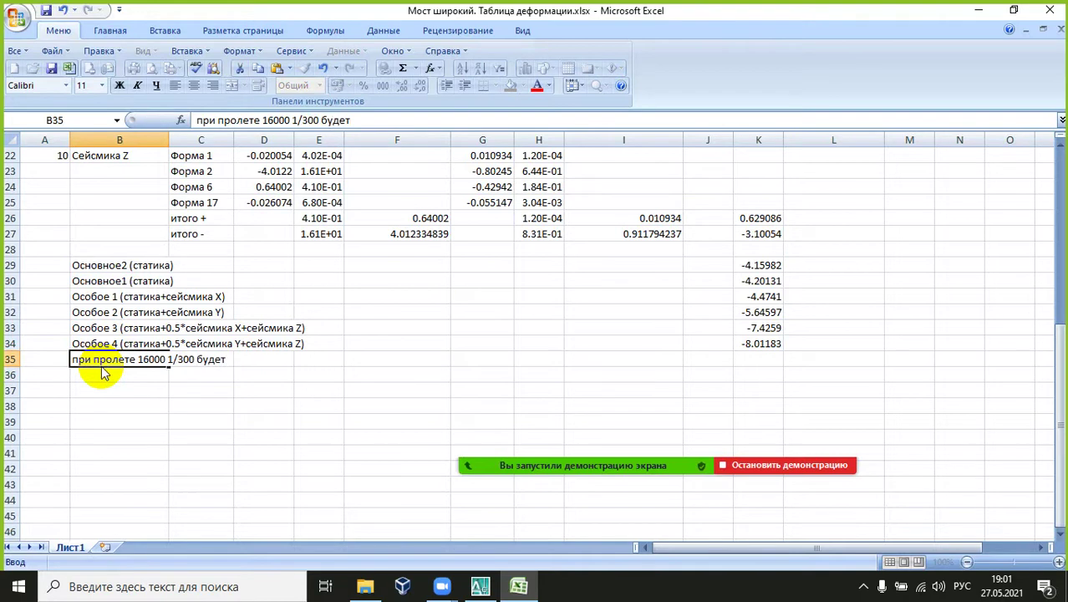
left_click(102, 374)
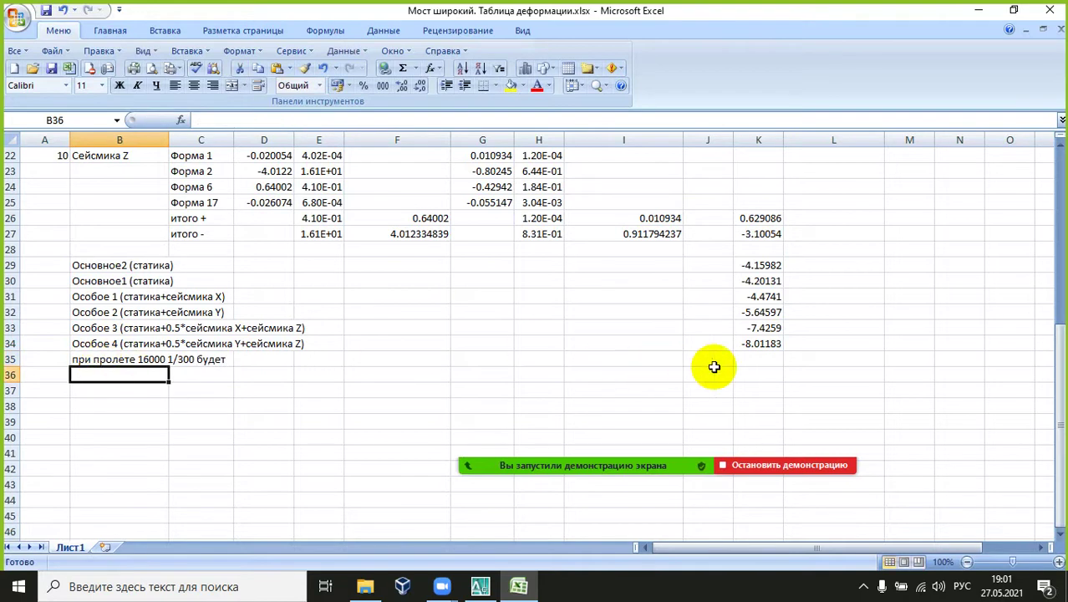
Step: Calculate the allowable deflection in F35 with the formula =16000/300
left_click(394, 359)
type("=16000/300")
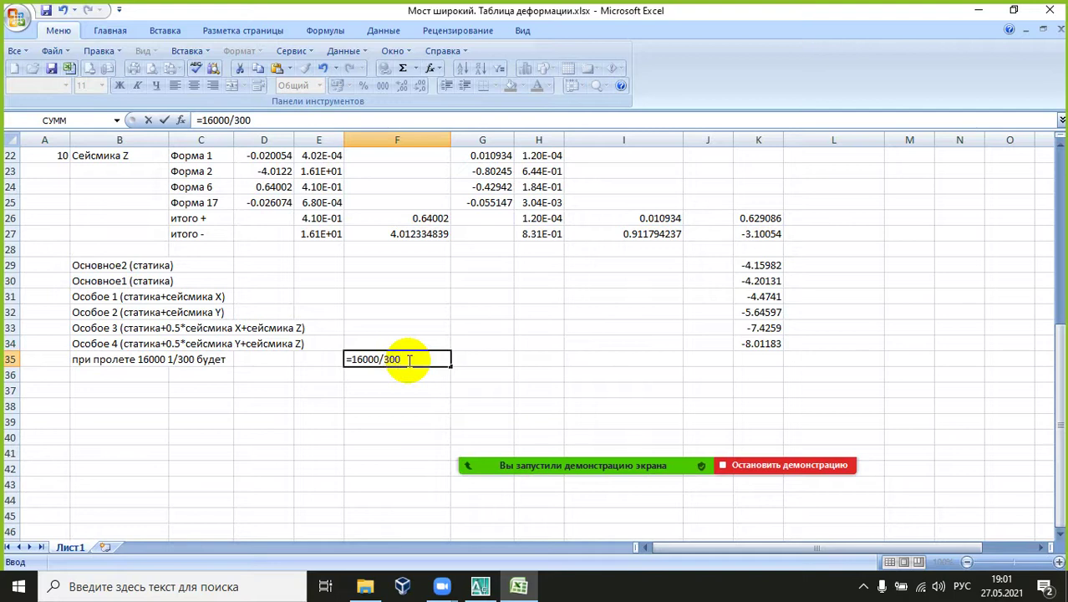
key("Return")
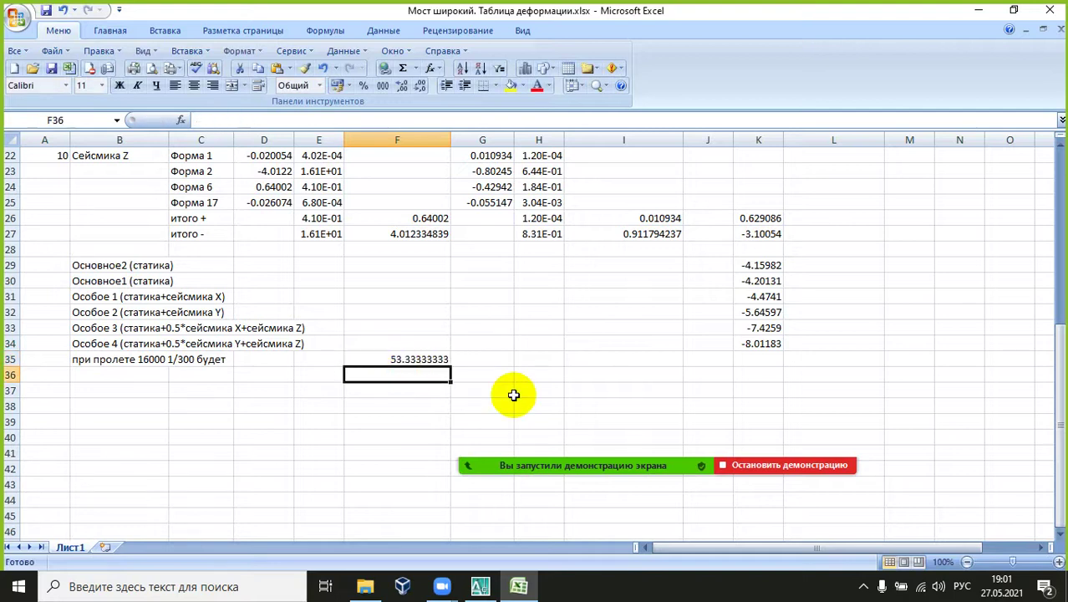
Step: Set the font color of the allowable deflection in F35 to dark red, leaving it non-italic
left_click(406, 358)
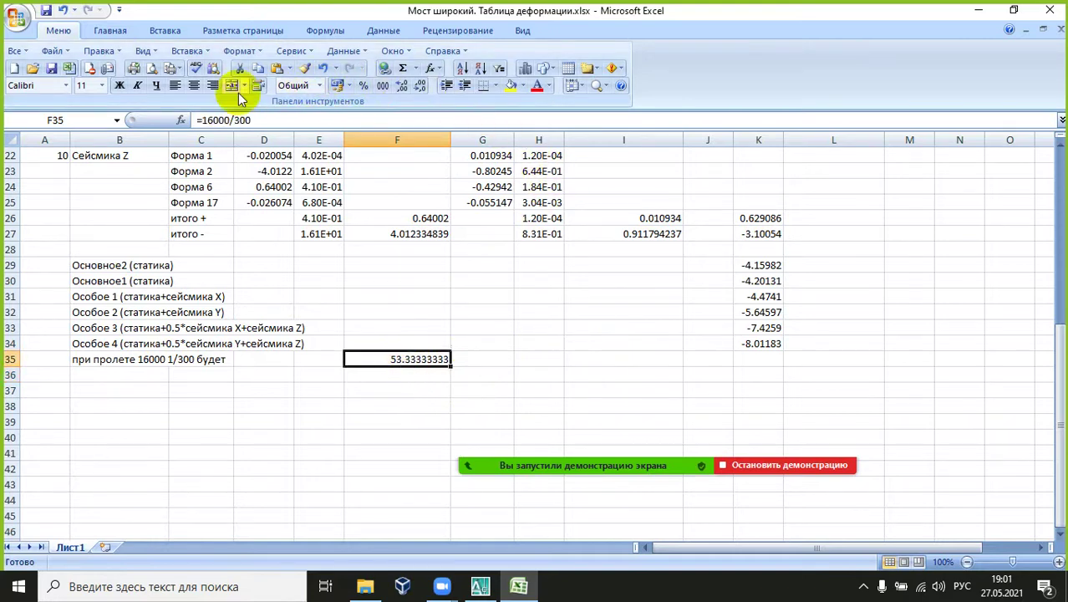
left_click(140, 88)
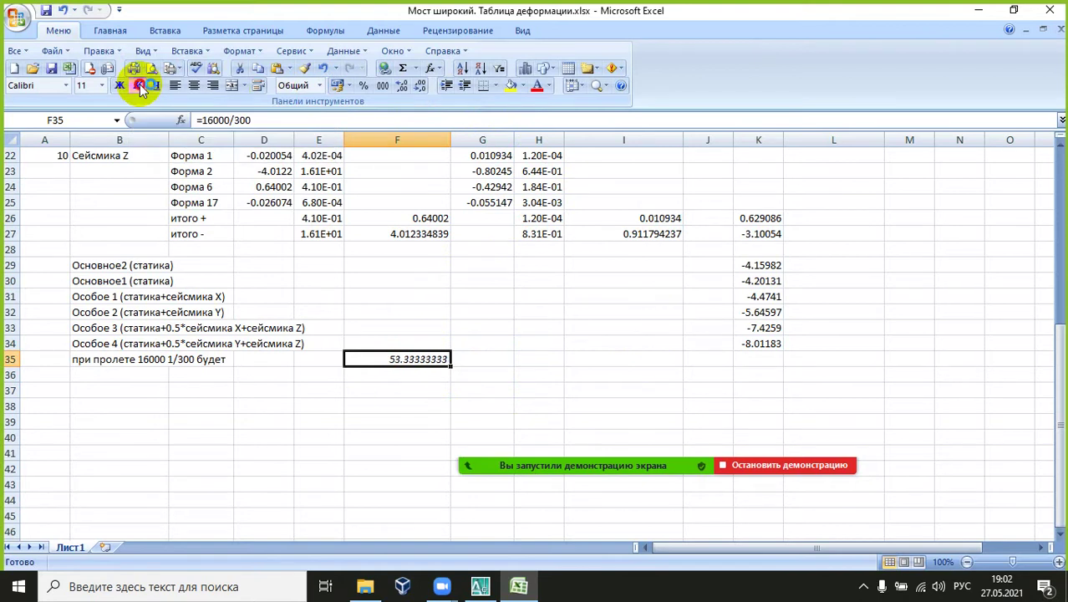
left_click(140, 88)
left_click(548, 86)
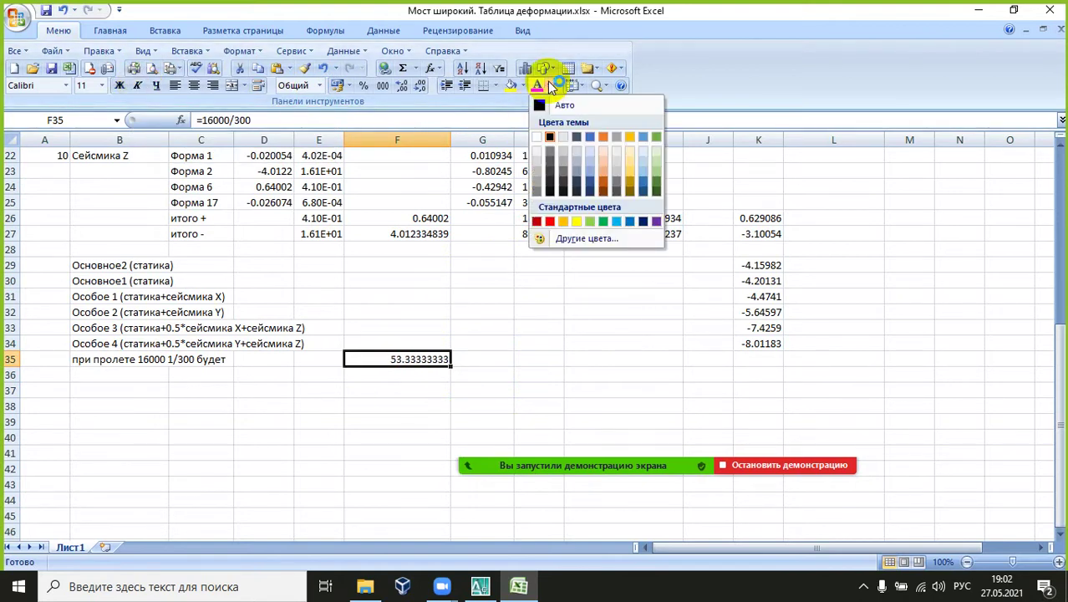
left_click(536, 221)
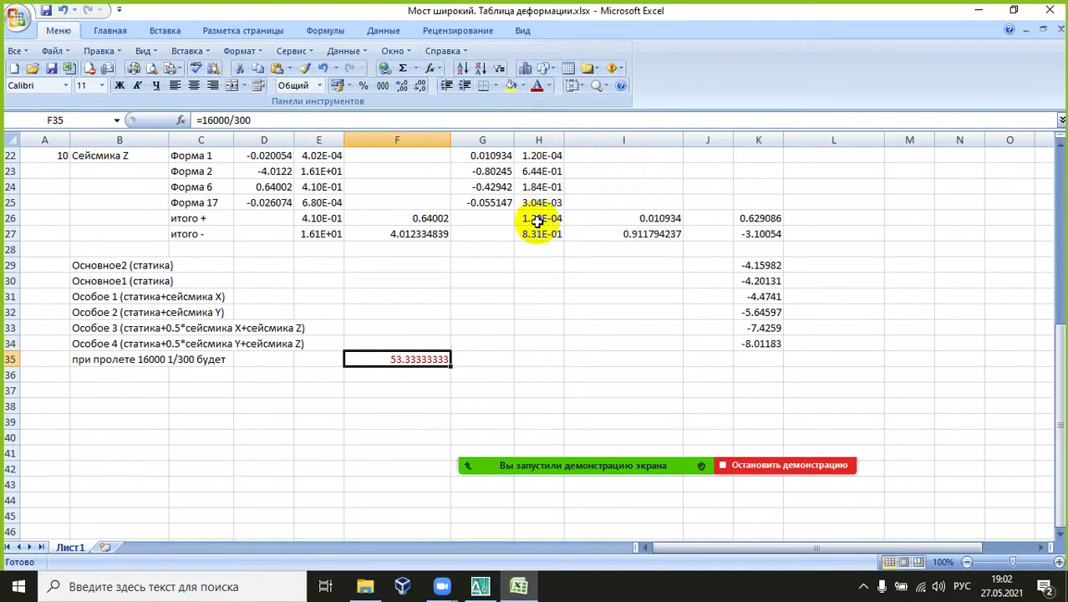
Step: Set the font color of the load combination results in K29:K34 to green
left_click(759, 265)
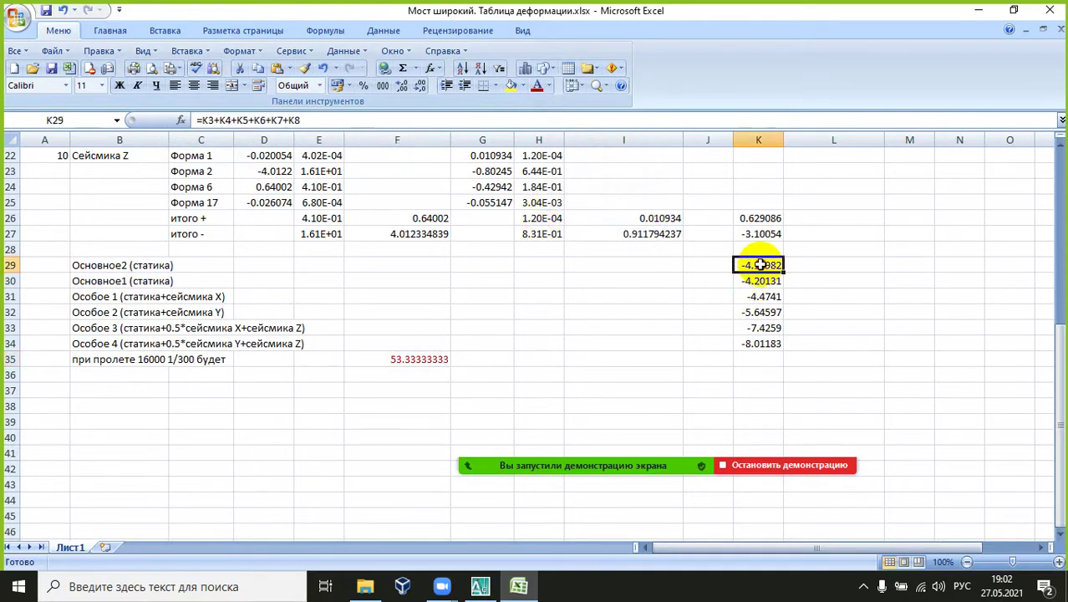
left_click_drag(759, 265, 768, 343)
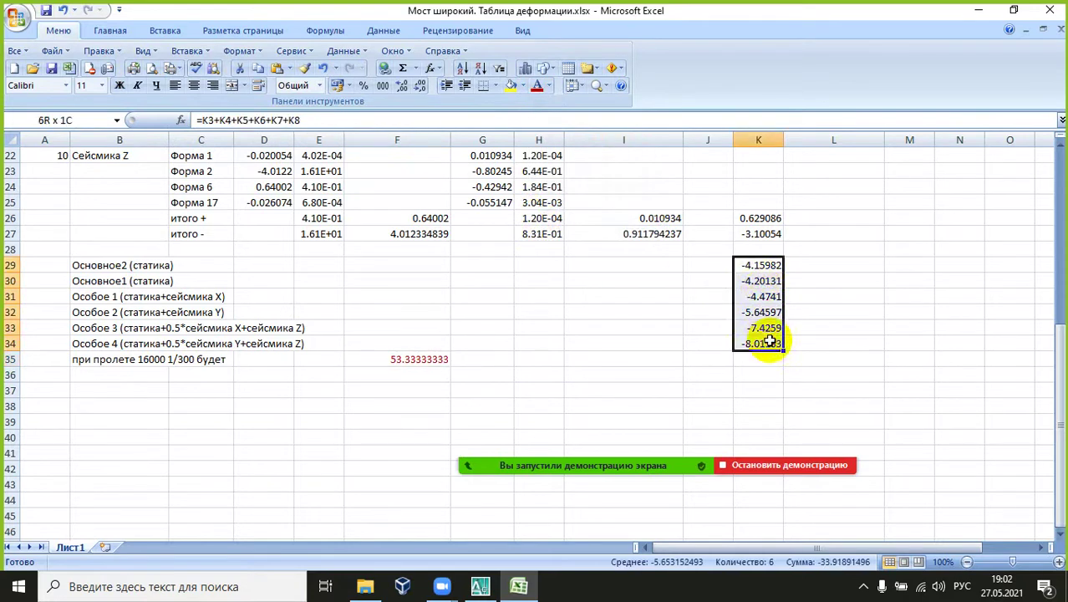
left_click(548, 87)
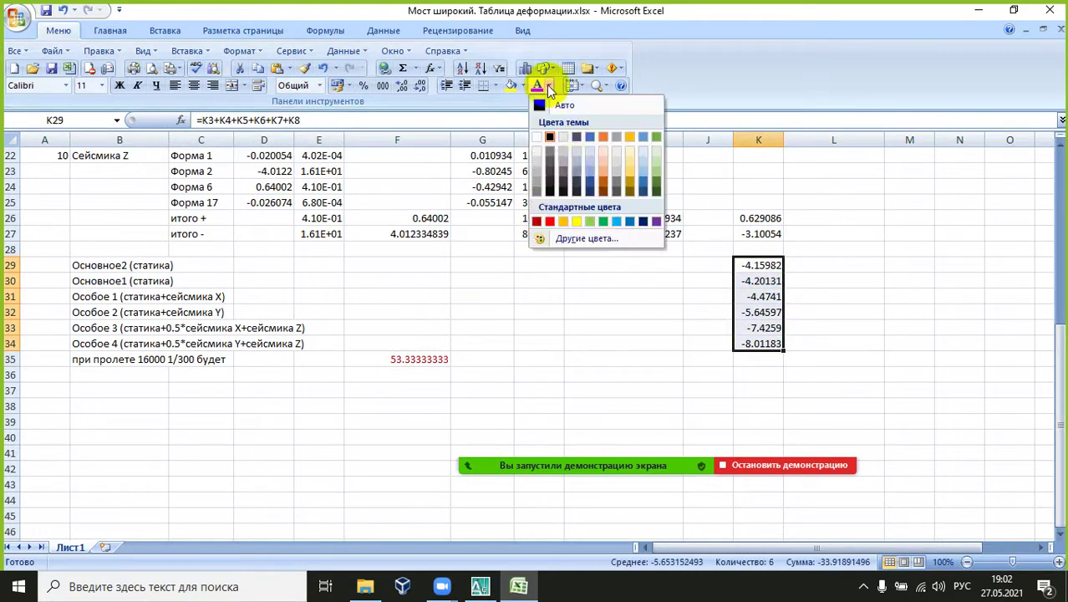
left_click(605, 220)
left_click(836, 375)
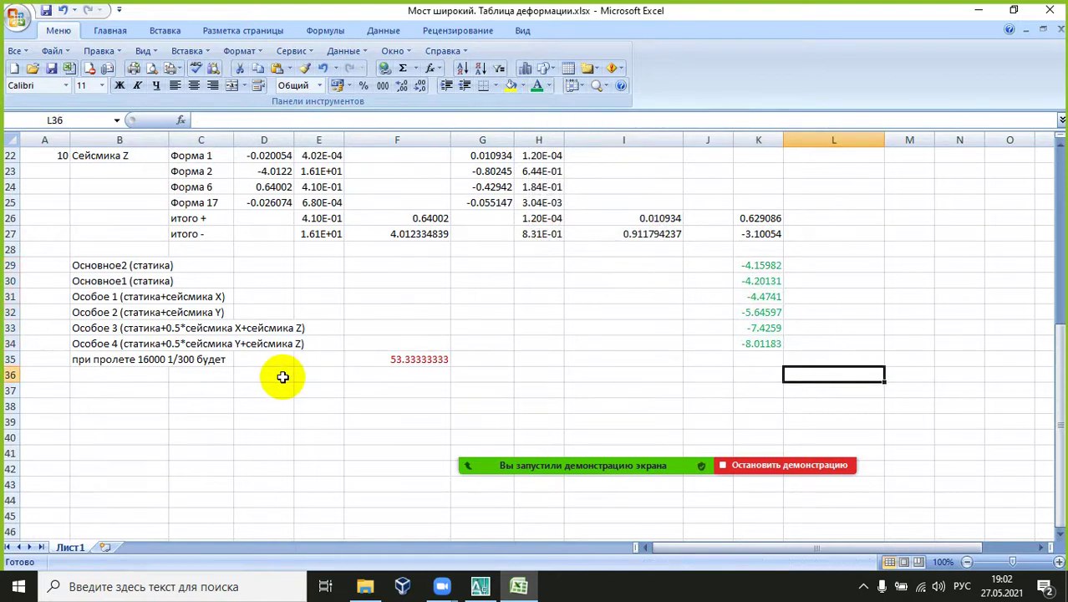
Step: Copy the whole deformation table A1:K35, including the load combinations and the allowable deflection row
scroll(283, 377, "up", 7)
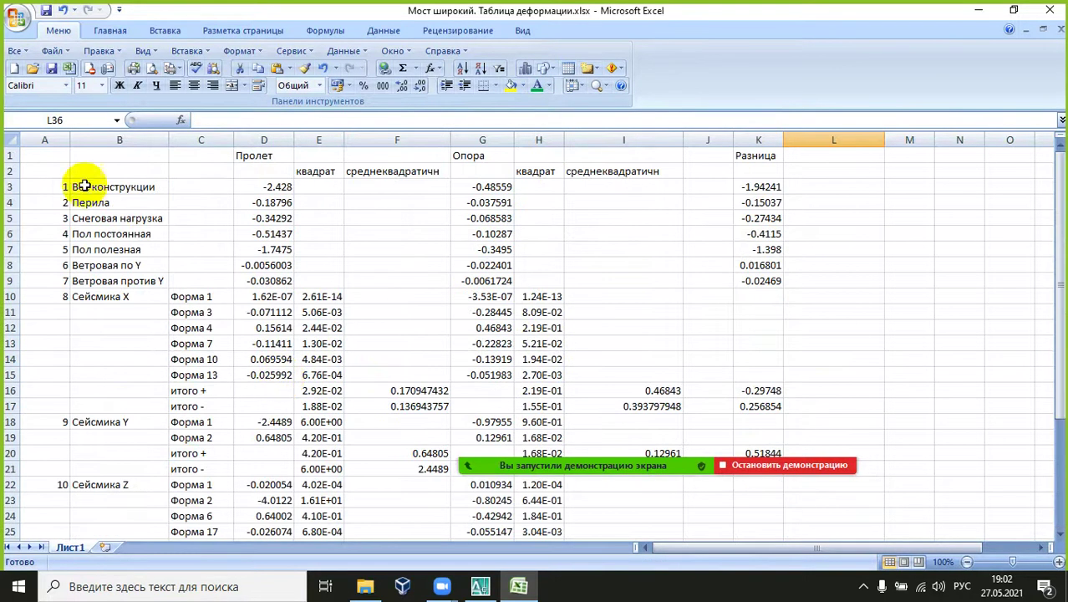
left_click_drag(46, 156, 759, 495)
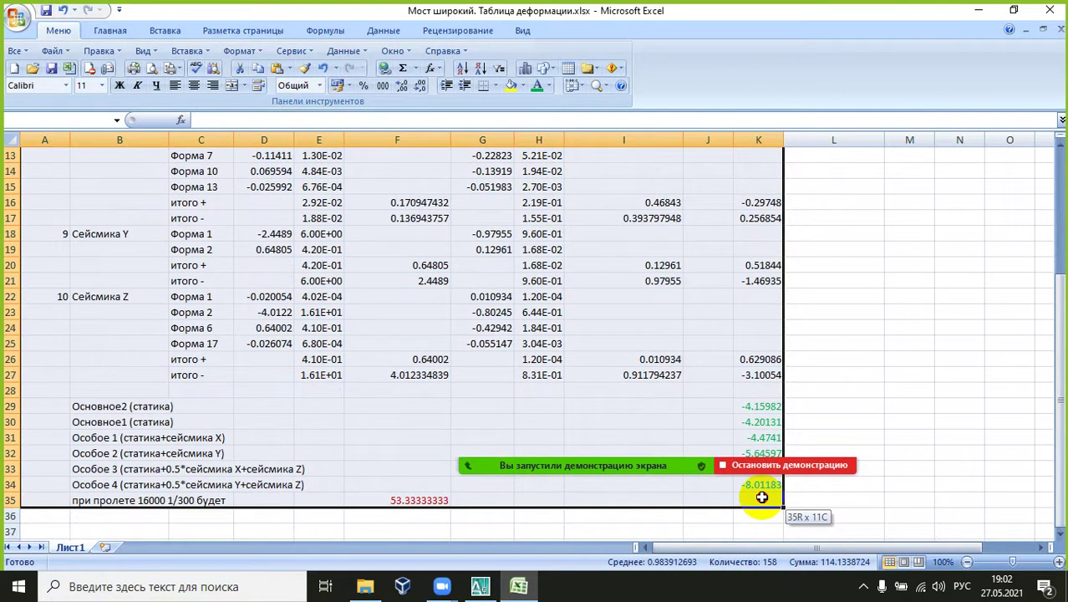
right_click(512, 284)
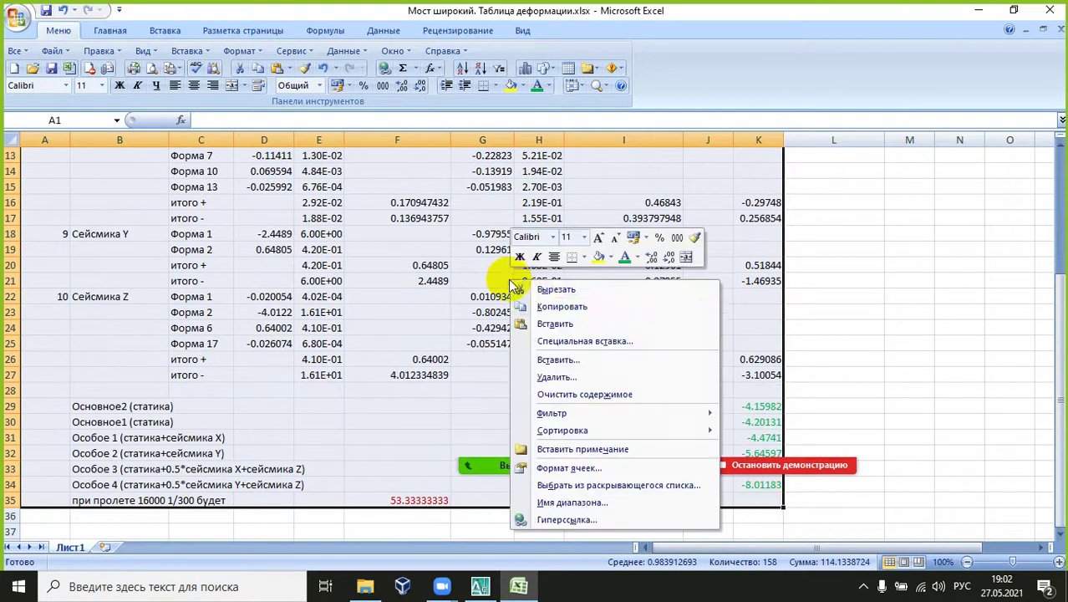
left_click(556, 306)
scroll(552, 334, "up", 4)
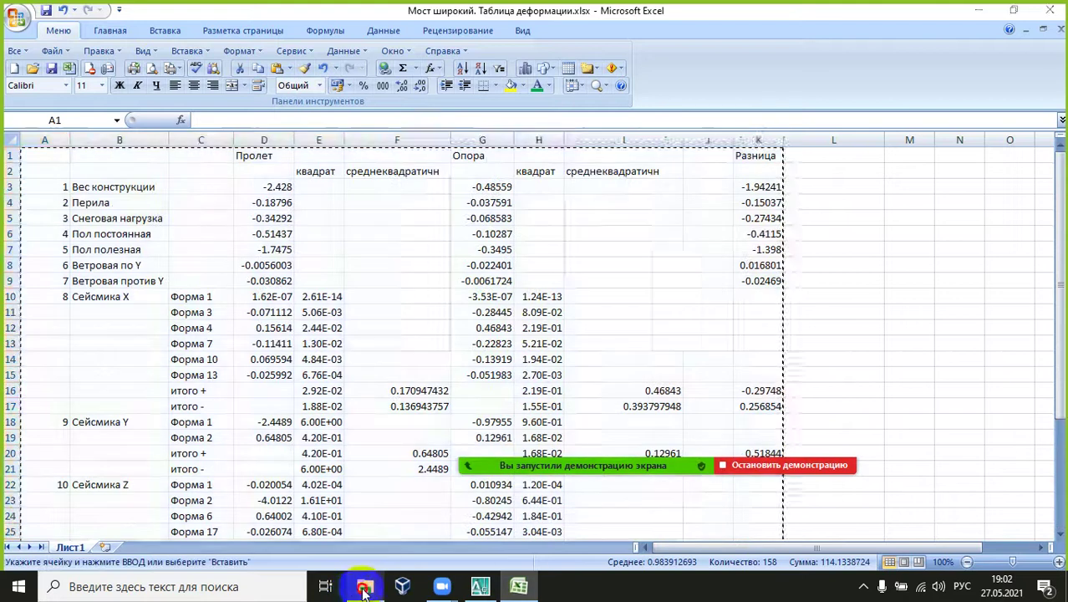
Step: Switch to File Explorer and open the Word report "Мост широкий. Самое главное по расчету.docx" from the "Широкий расчет" folder
left_click(364, 590)
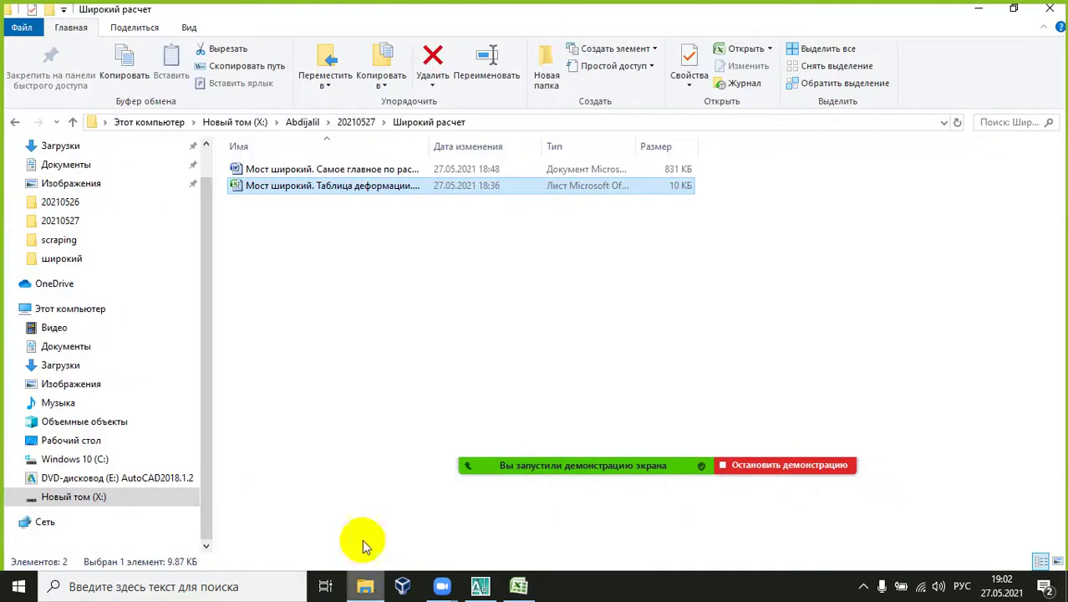
left_click(331, 169)
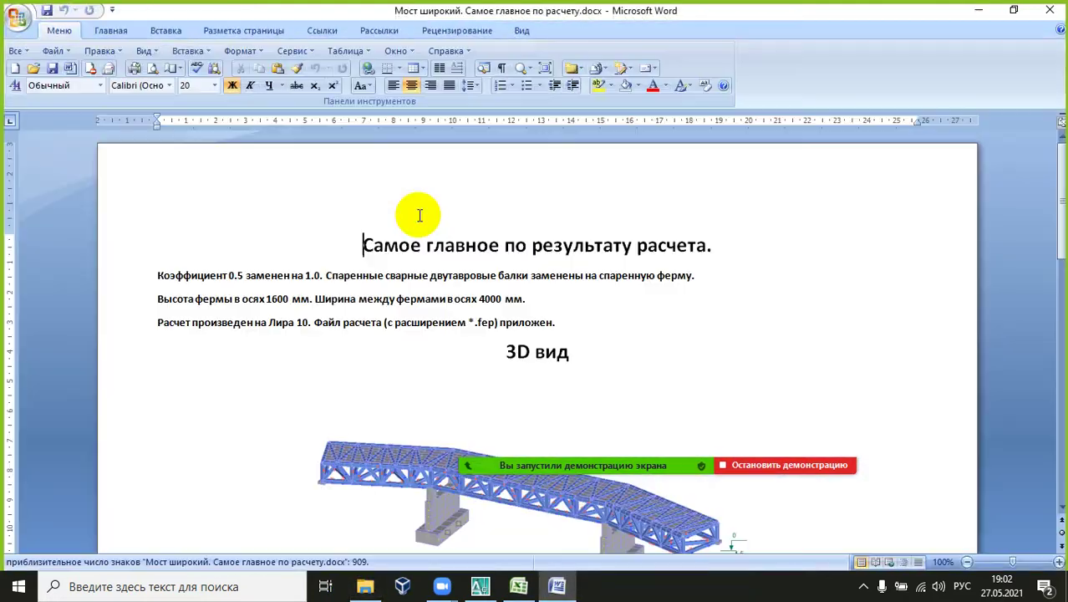
Step: Examine the report's opening pages, from the title and 3D view to the "Назначение жесткостей" and "Колонны 60х60" headings and their picture
scroll(419, 218, "down", 15)
scroll(419, 215, "down", 10)
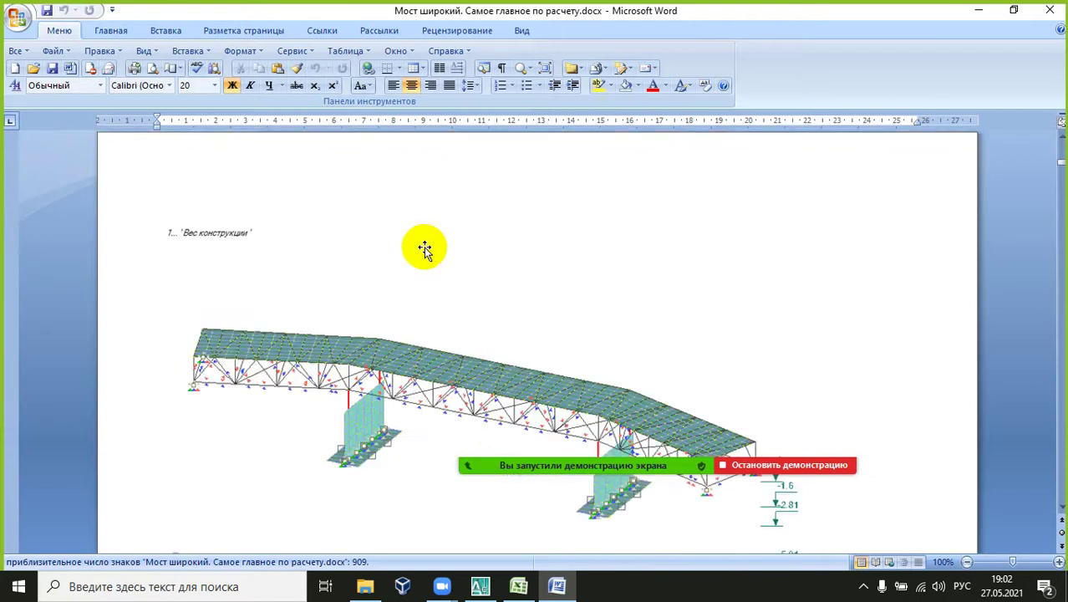
scroll(451, 219, "up", 3)
scroll(463, 224, "down", 20)
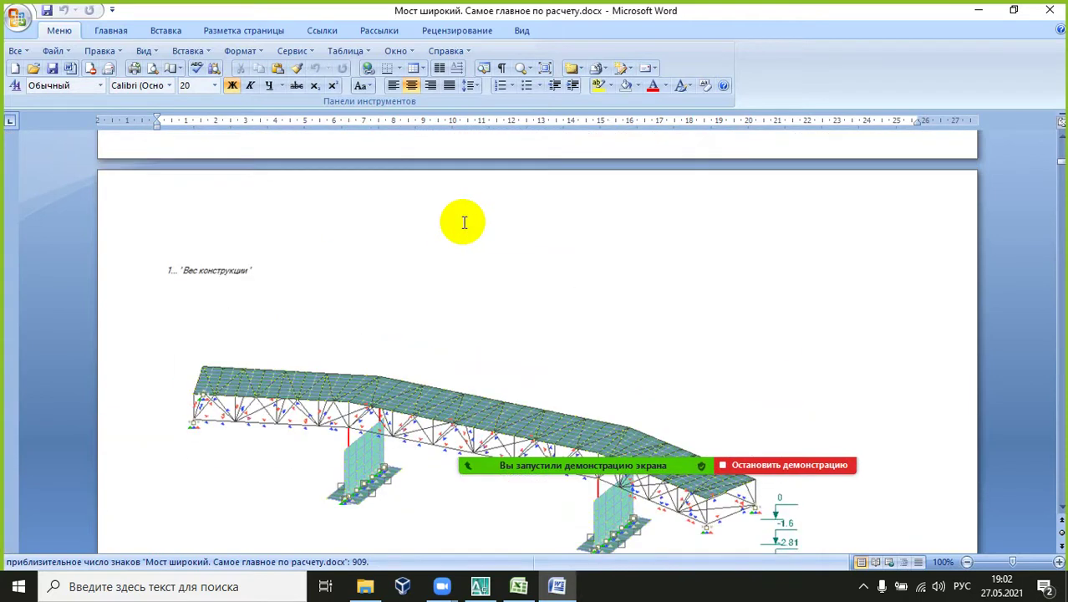
scroll(464, 224, "up", 6)
scroll(458, 215, "up", 5)
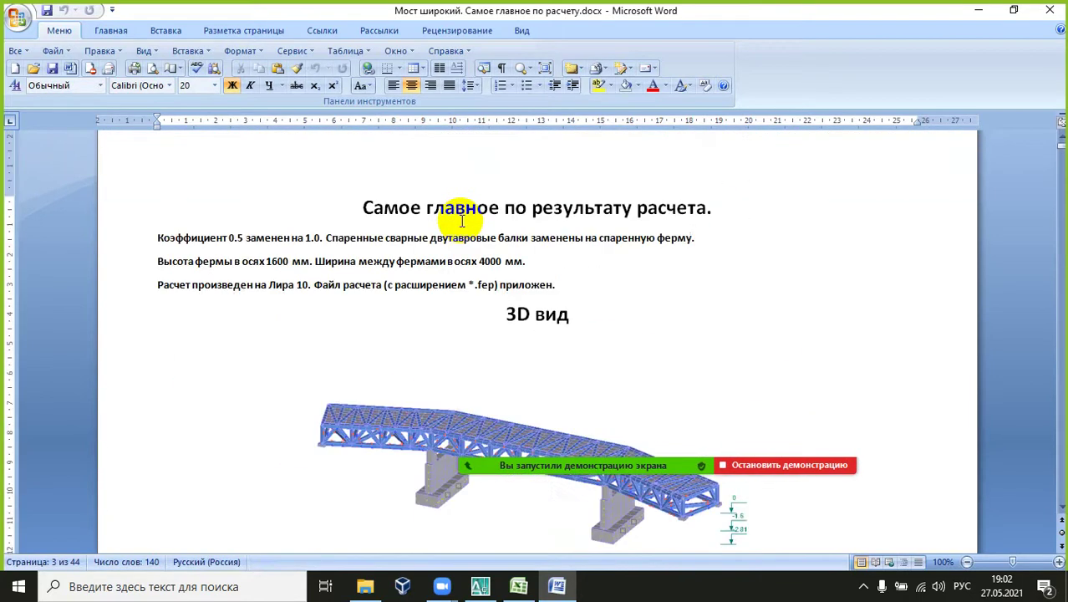
scroll(459, 220, "down", 14)
scroll(460, 219, "down", 13)
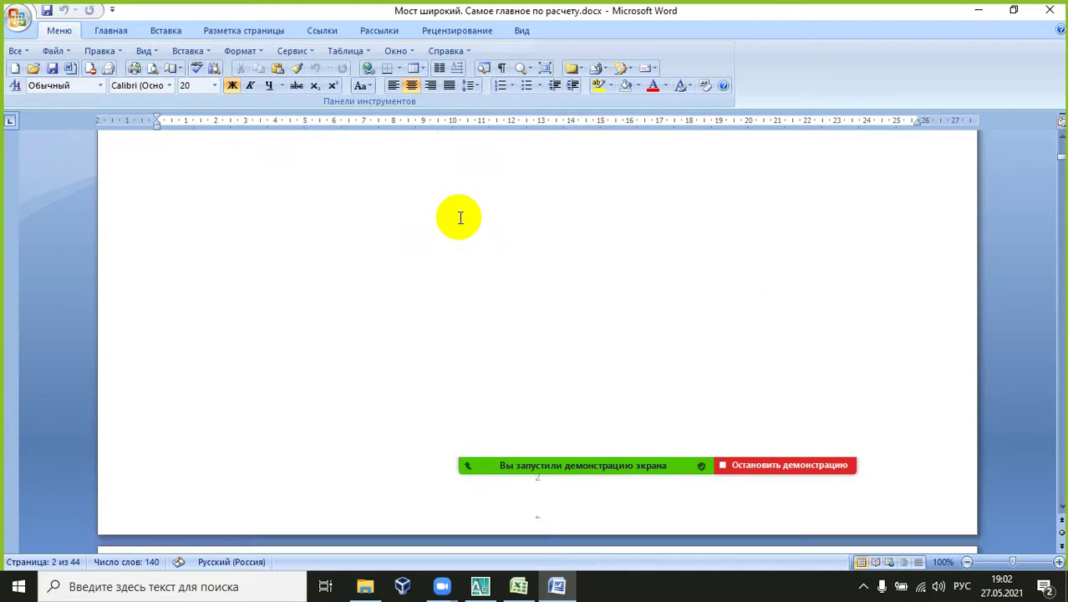
scroll(460, 218, "up", 5)
scroll(460, 217, "up", 10)
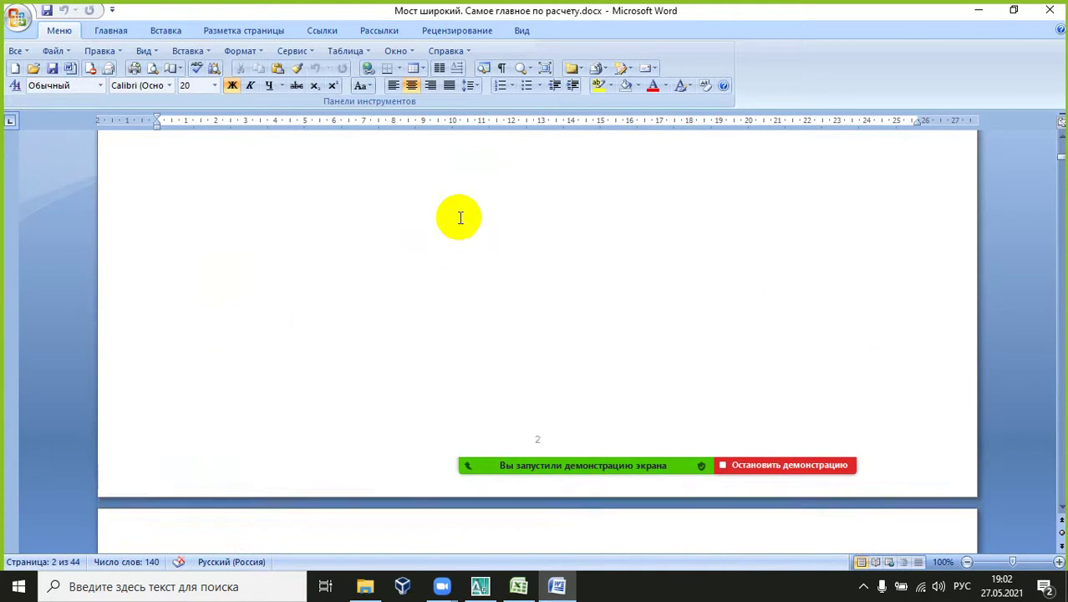
left_click(626, 237)
scroll(627, 276, "down", 15)
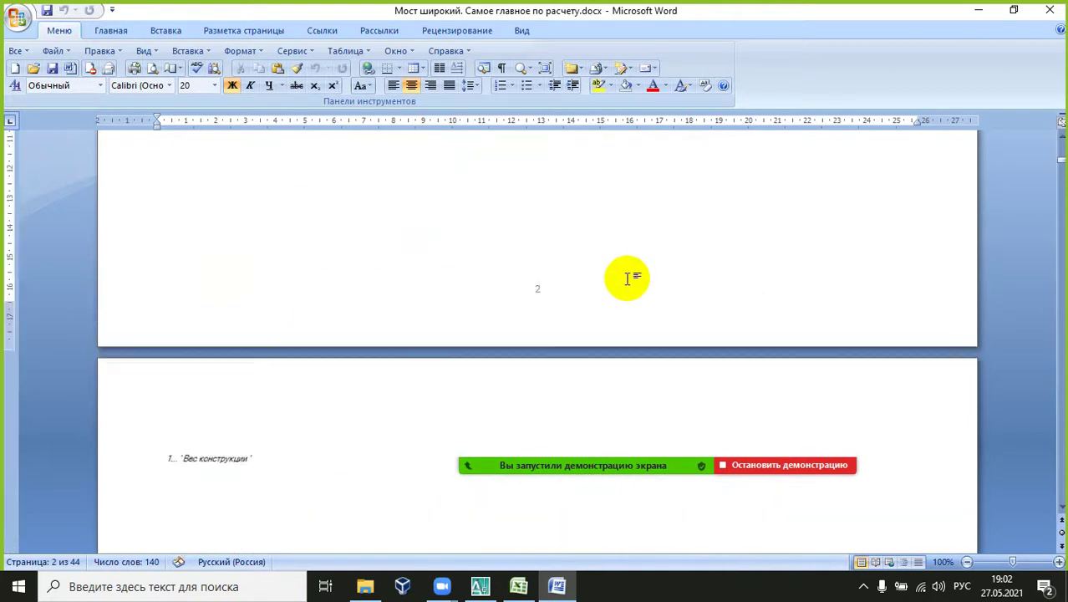
left_click(535, 285)
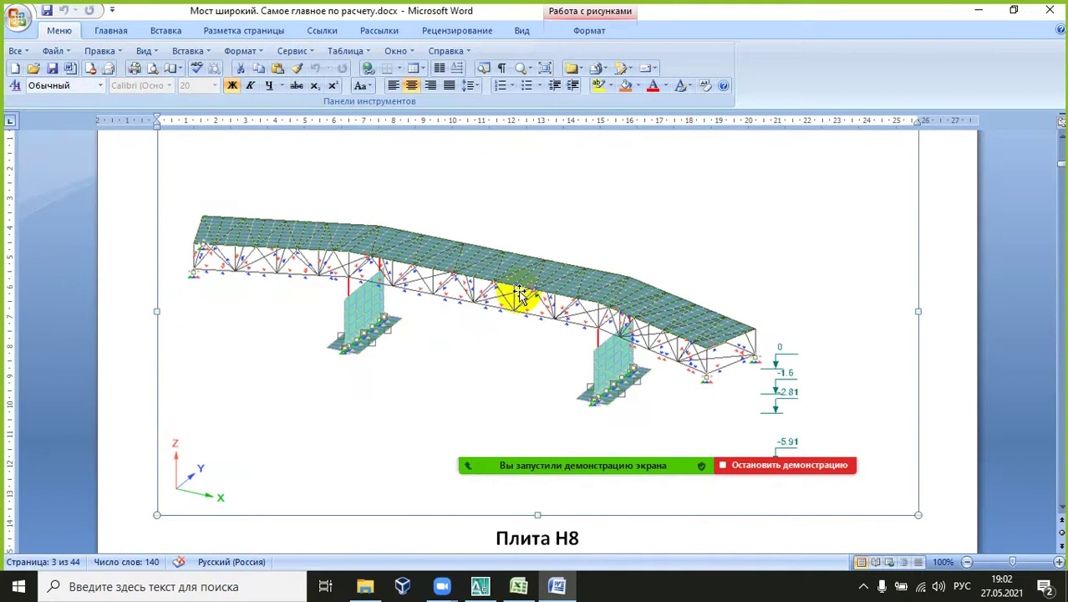
scroll(531, 287, "up", 12)
left_click(542, 257)
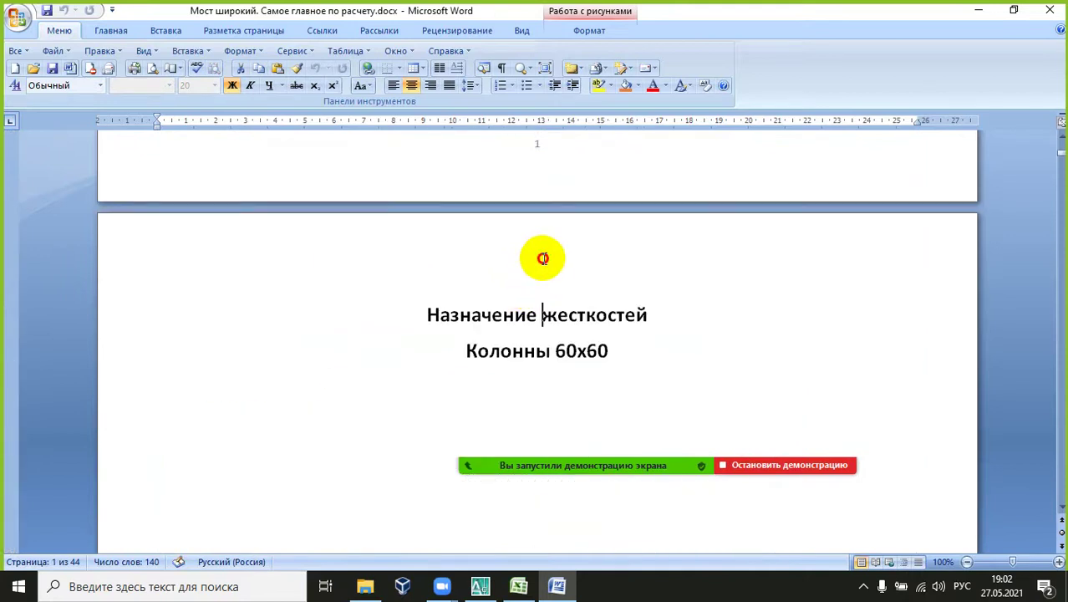
left_click_drag(437, 310, 418, 311)
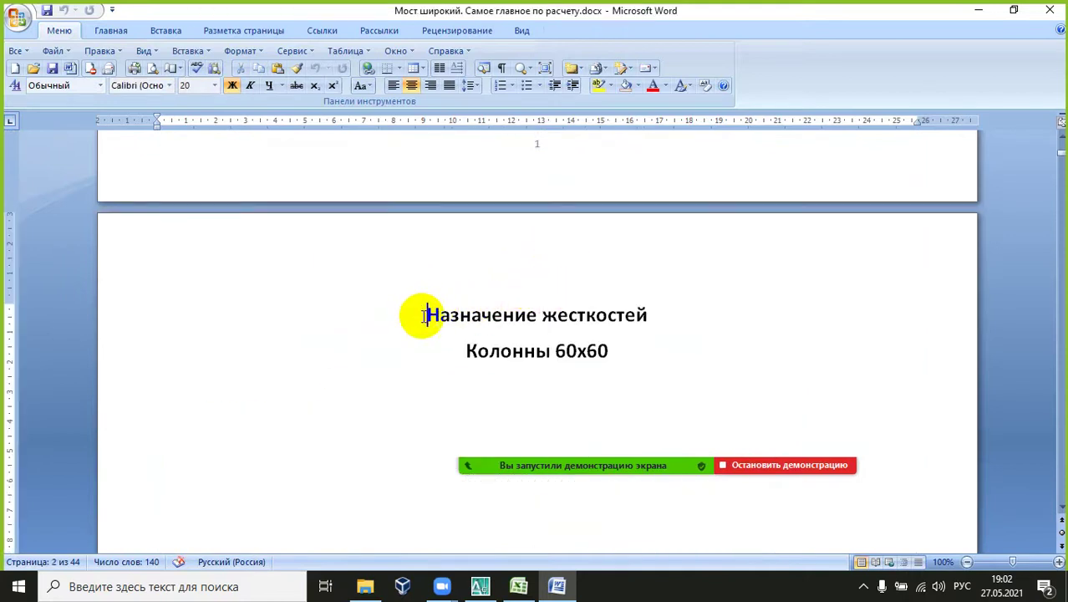
left_click(471, 349)
left_click(619, 348)
Step: Shrink the bridge picture that belongs to the "Колонны 60х60" heading proportionally from its corner
scroll(616, 347, "down", 12)
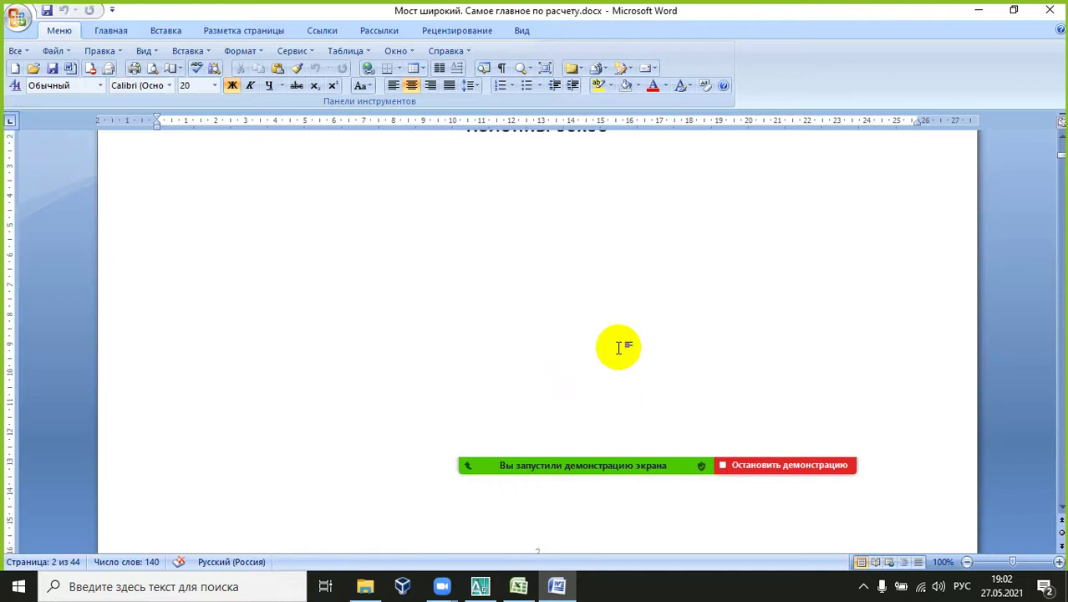
left_click(433, 360)
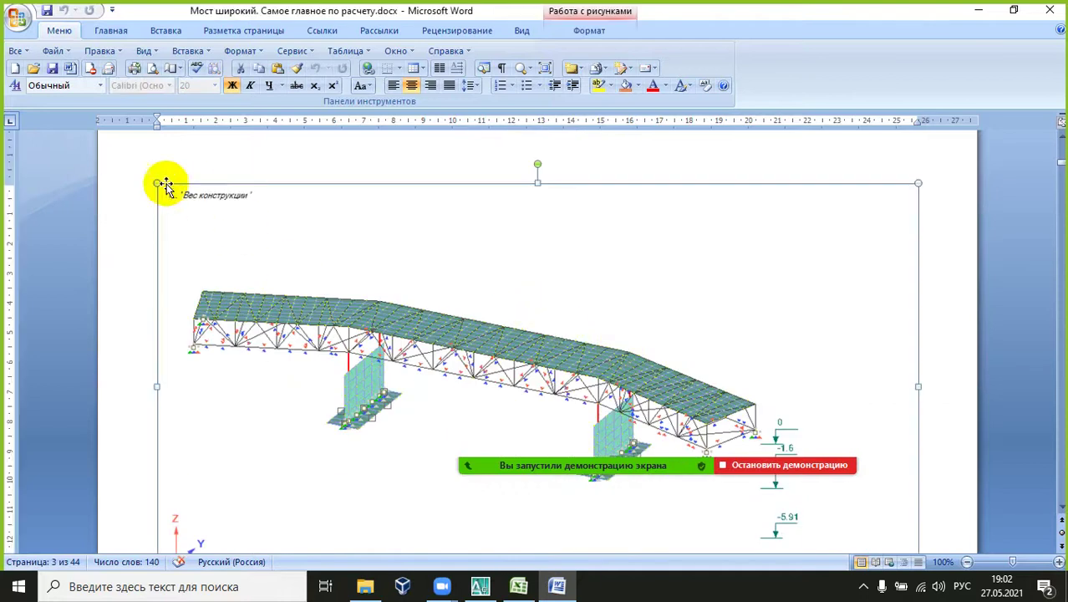
left_click_drag(157, 180, 204, 229)
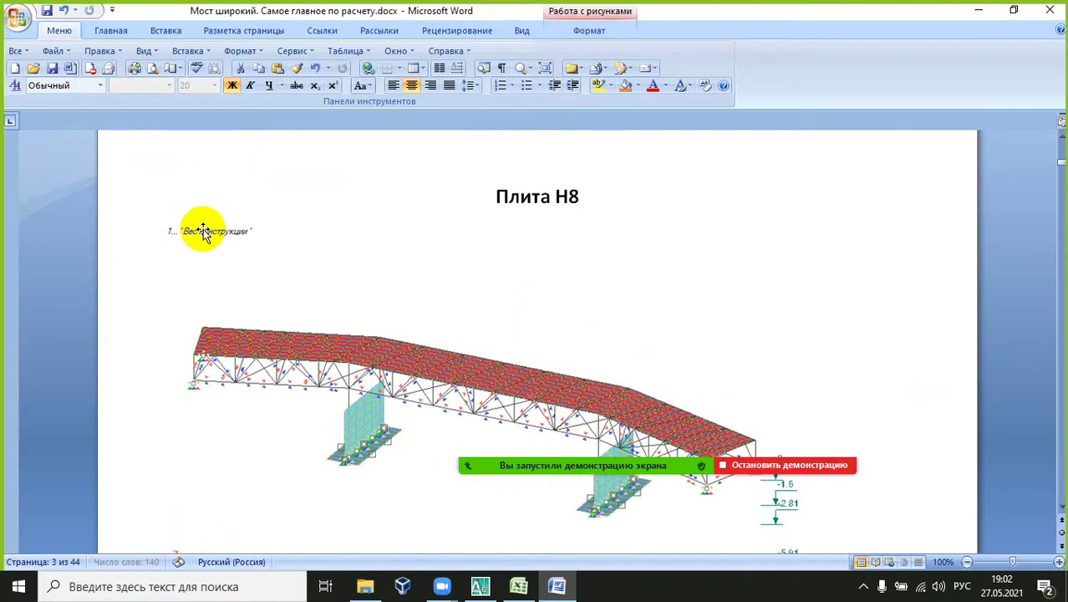
Step: Select the bridge picture with the red-highlighted foundation slabs on page 5
scroll(260, 231, "down", 5)
scroll(262, 231, "down", 8)
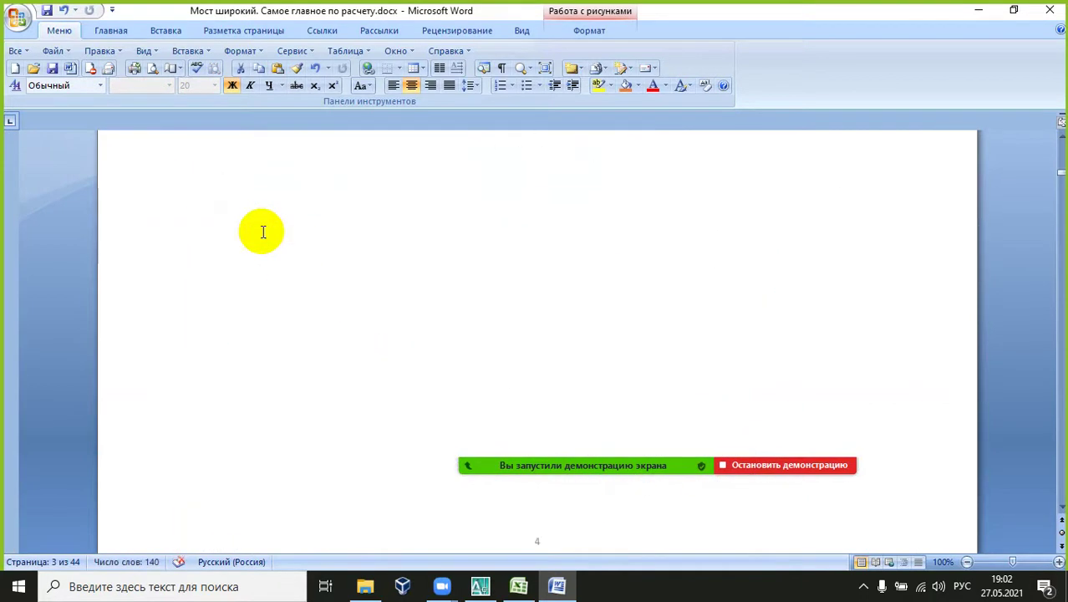
left_click(217, 251)
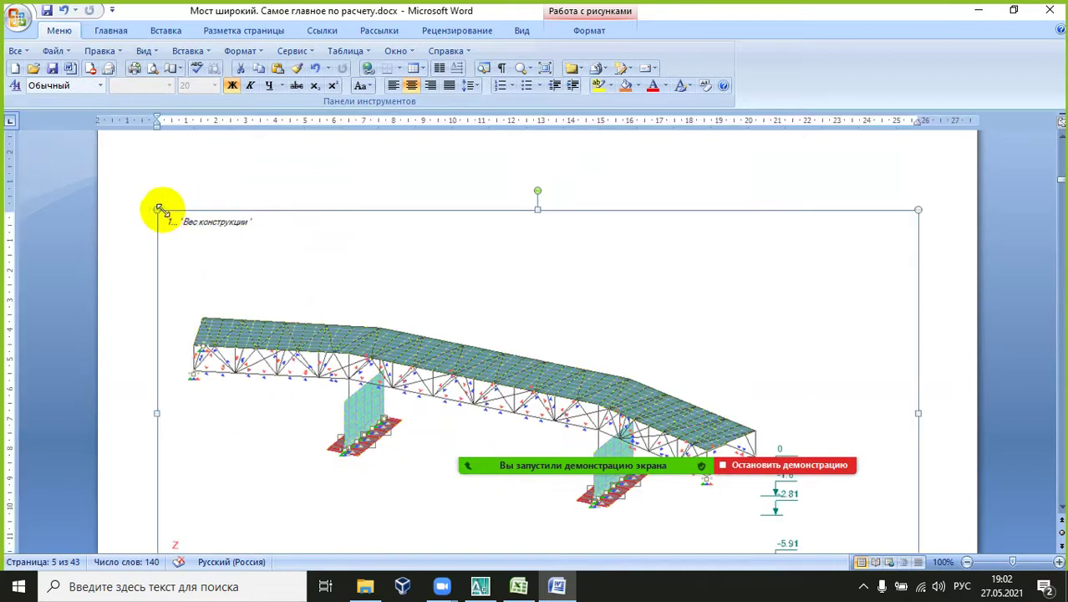